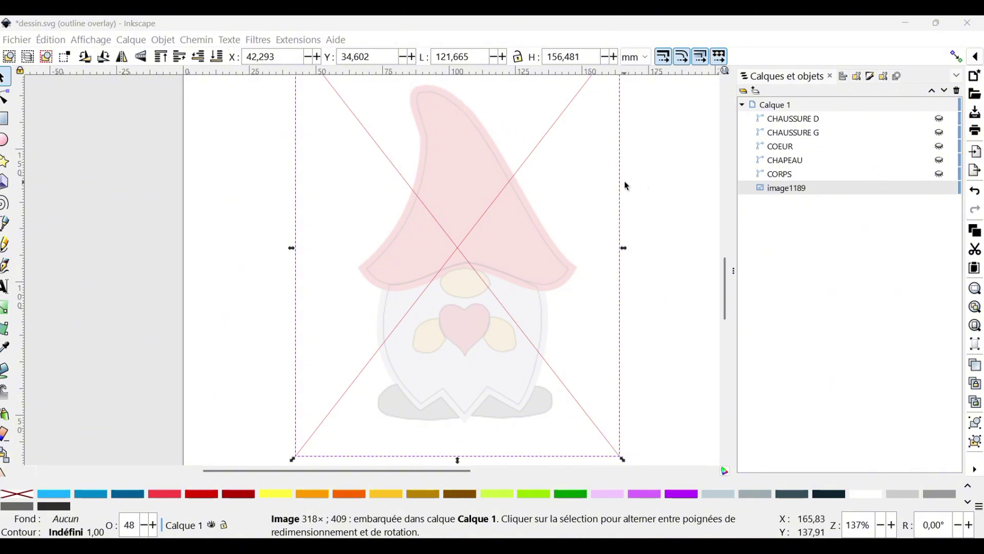
Show the hidden CORPS, CHAPEAU, COEUR, CHAUSSURE G and CHAUSSURE D paths over the gnome image
{"action": "left_click", "coordinate": [941, 175]}
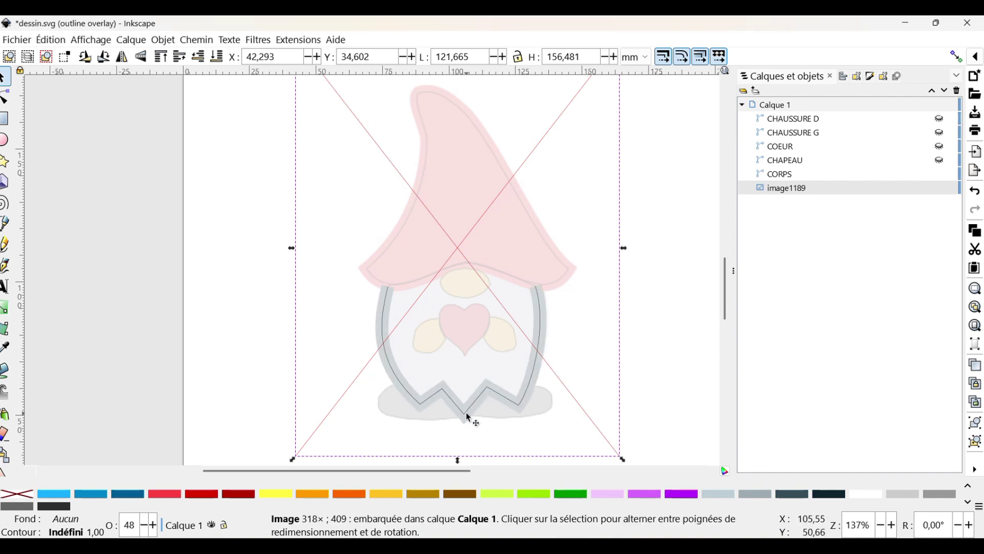
{"action": "left_click", "coordinate": [940, 160]}
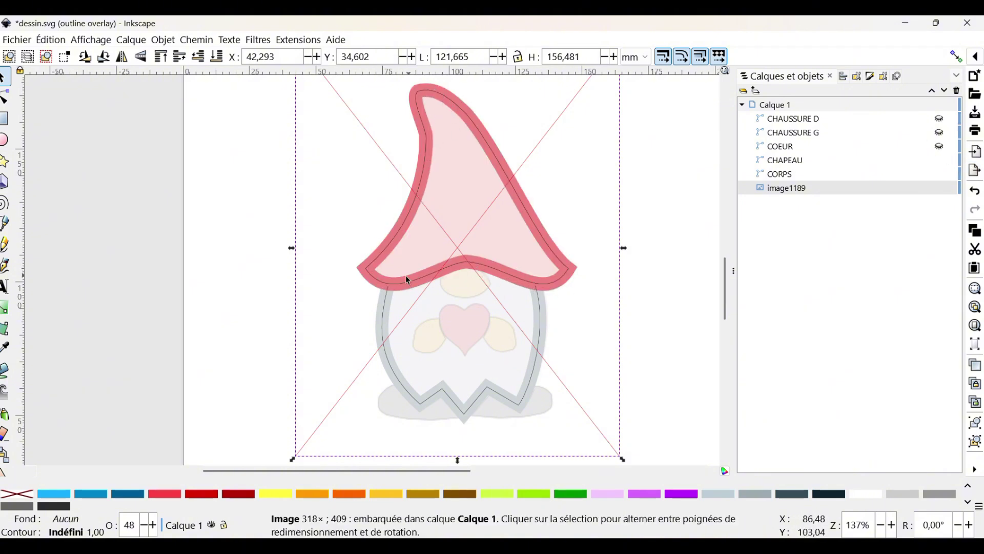
{"action": "left_click", "coordinate": [939, 146]}
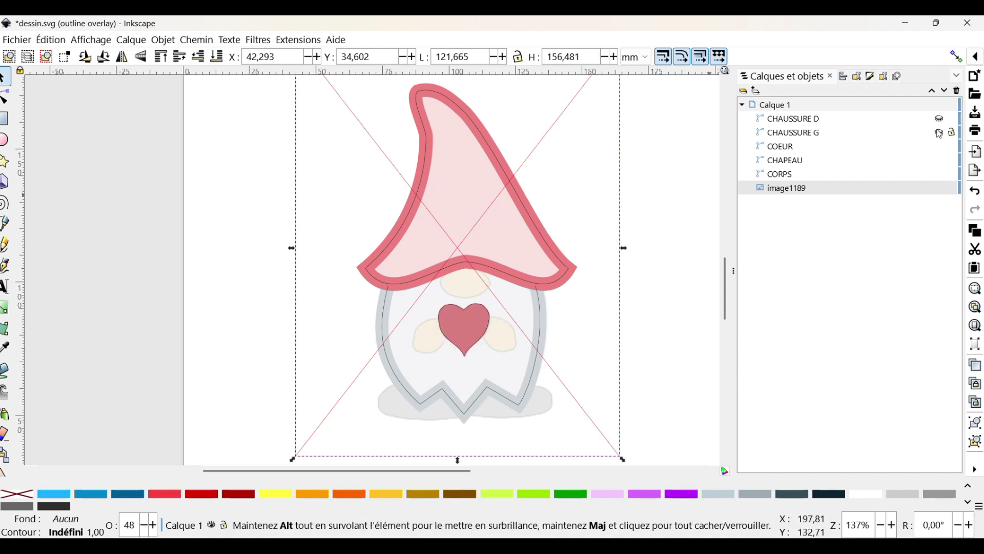
{"action": "left_click", "coordinate": [939, 133]}
{"action": "left_click", "coordinate": [939, 118]}
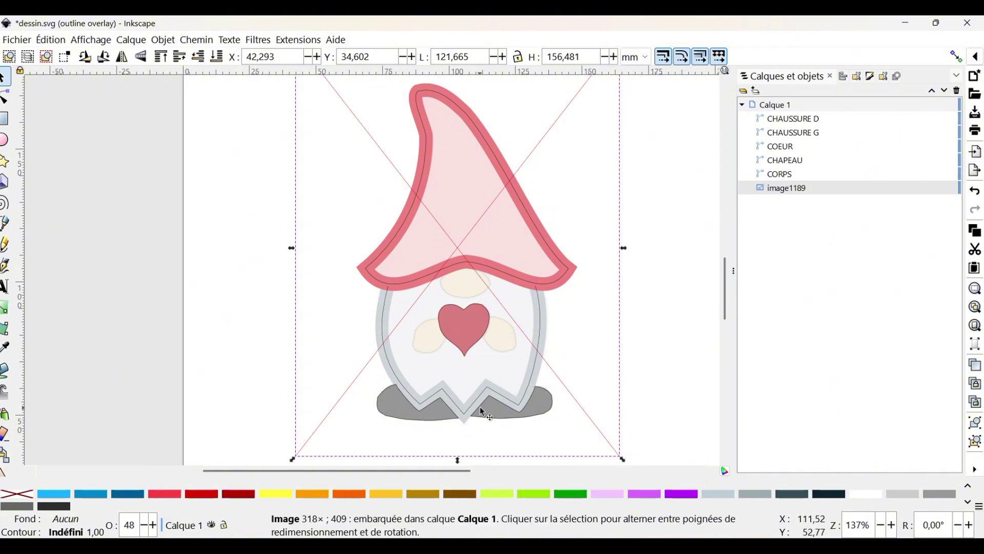
Draw a closed four-point Bézier path around the gnome's nose with straight segments
{"action": "left_click", "coordinate": [4, 228]}
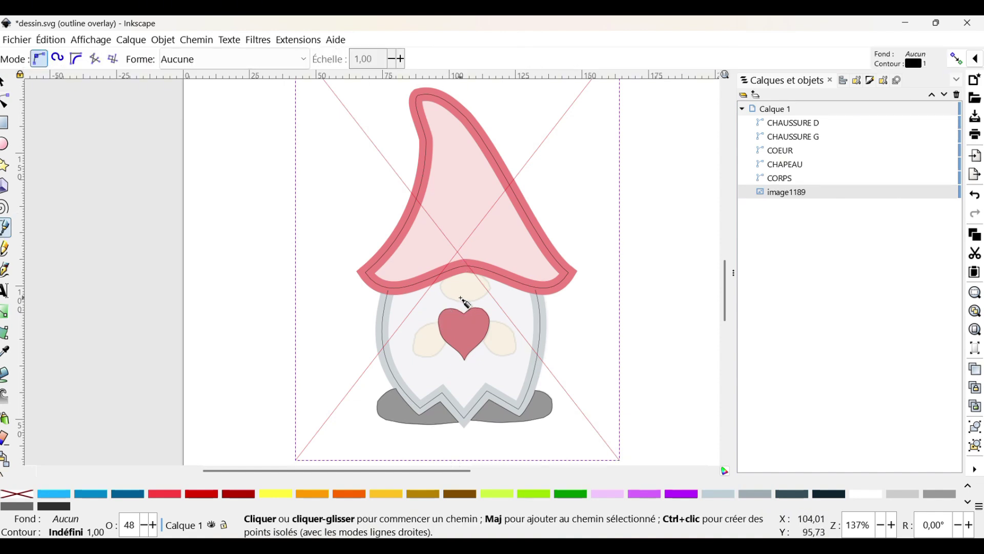
{"action": "left_click", "coordinate": [441, 284]}
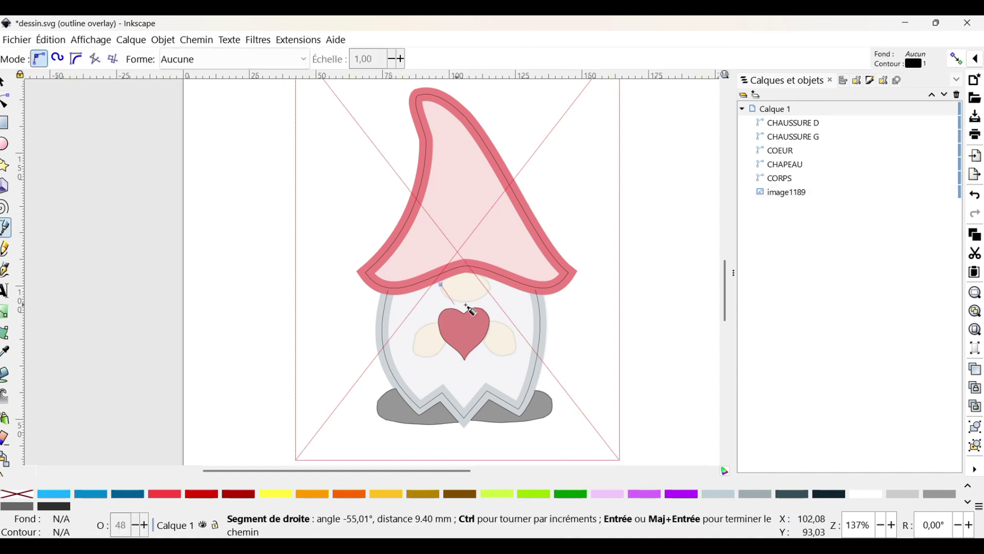
{"action": "left_click", "coordinate": [463, 302]}
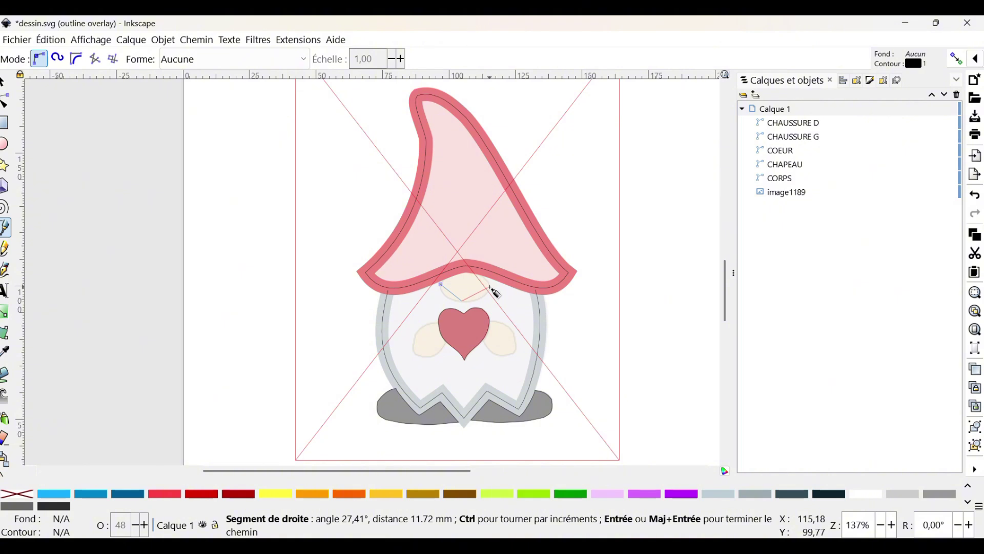
{"action": "left_click", "coordinate": [490, 289]}
{"action": "left_click", "coordinate": [467, 272]}
{"action": "left_click", "coordinate": [441, 284]}
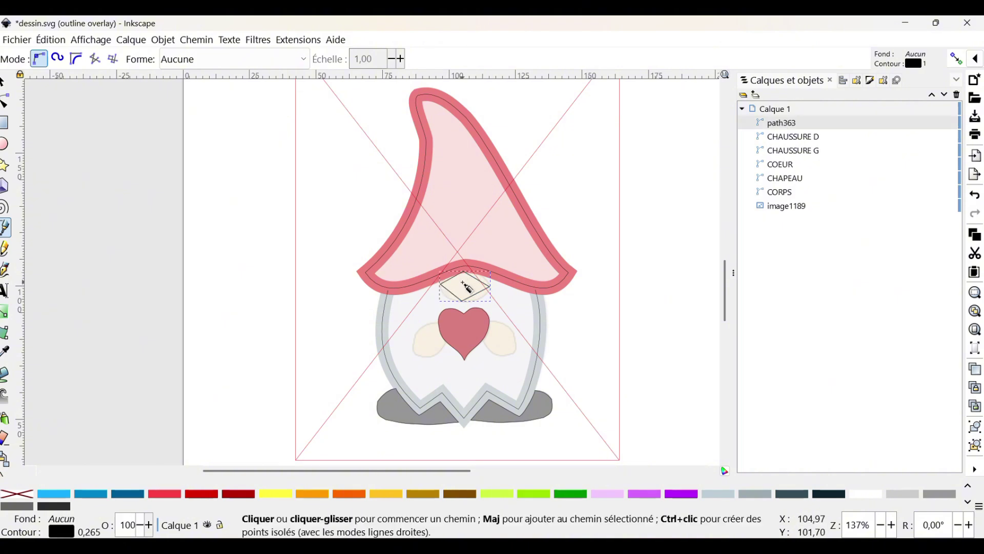
Curve the segments of the nose path to follow the nose outline and delete the path
{"action": "key", "text": "n"}
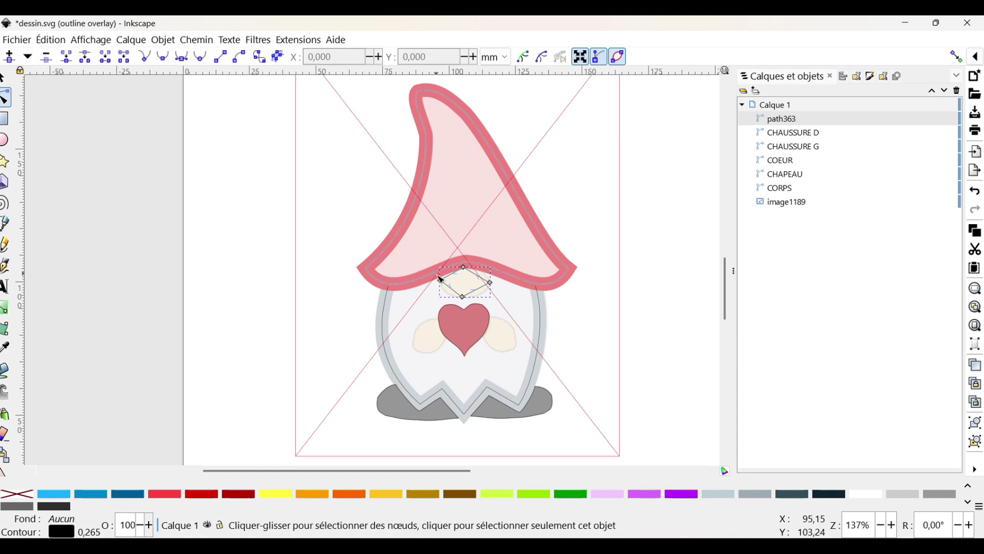
{"action": "left_click_drag", "start_coordinate": [455, 277], "coordinate": [484, 296]}
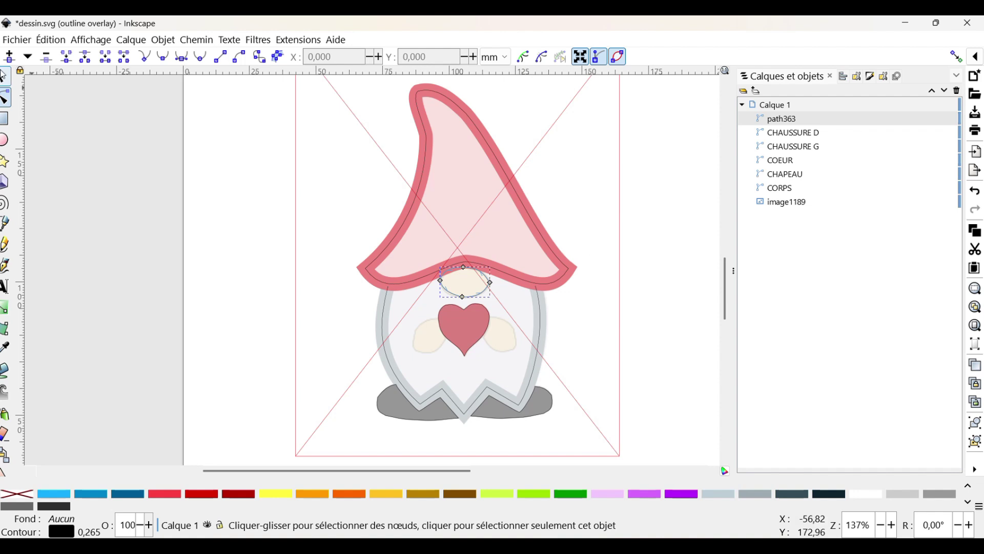
{"action": "left_click", "coordinate": [6, 78]}
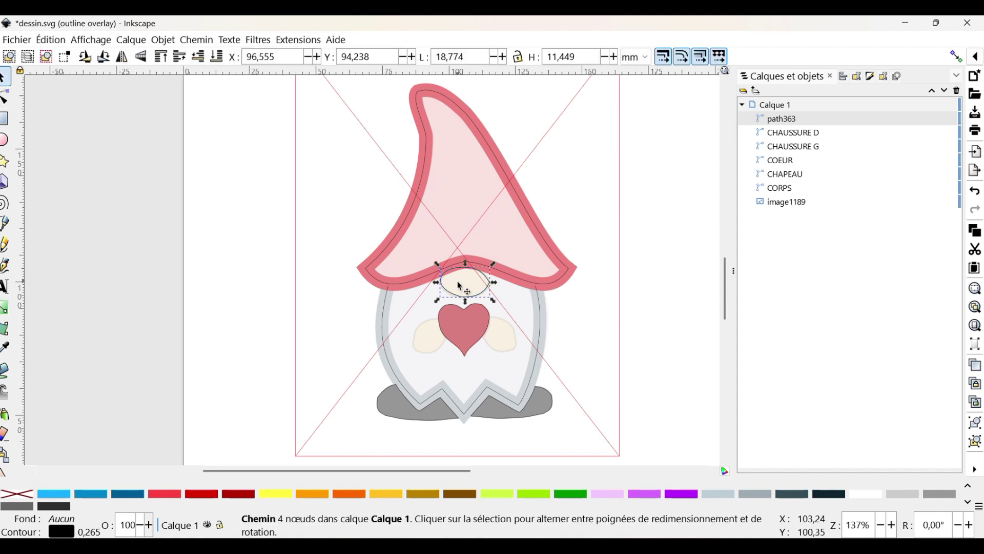
{"action": "key", "text": "Delete"}
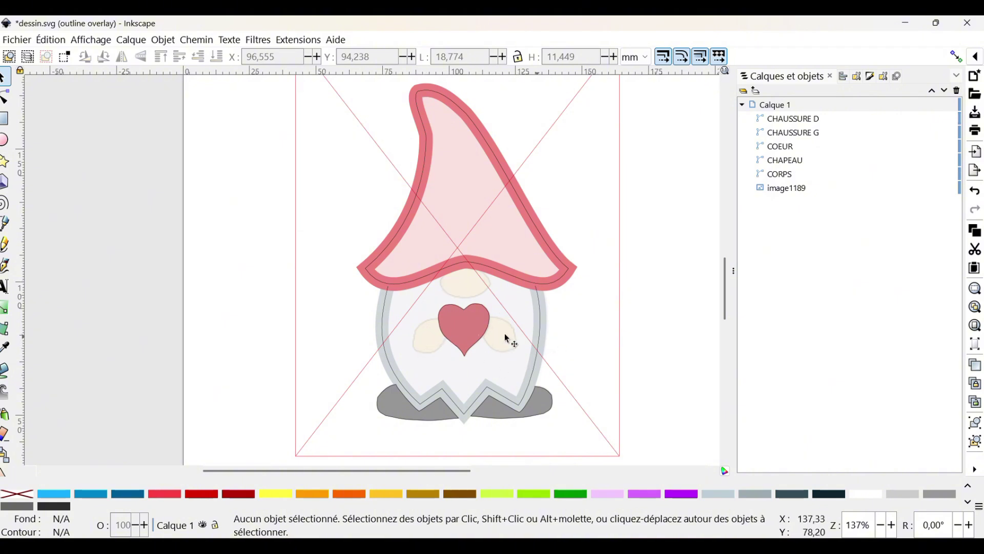
Draw a straight two-point line diagonally across the gnome's hand left of the heart
{"action": "left_click", "coordinate": [6, 224]}
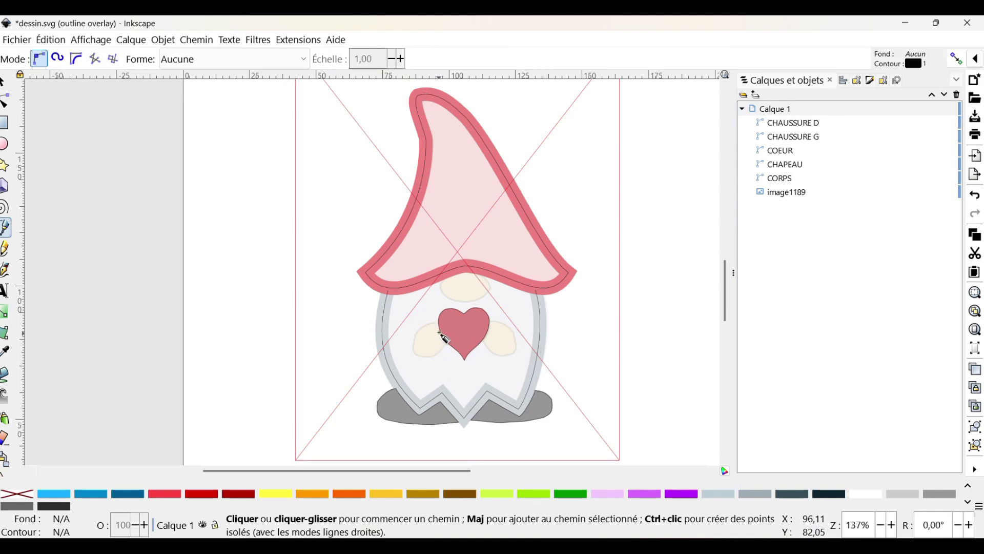
{"action": "left_click", "coordinate": [439, 332]}
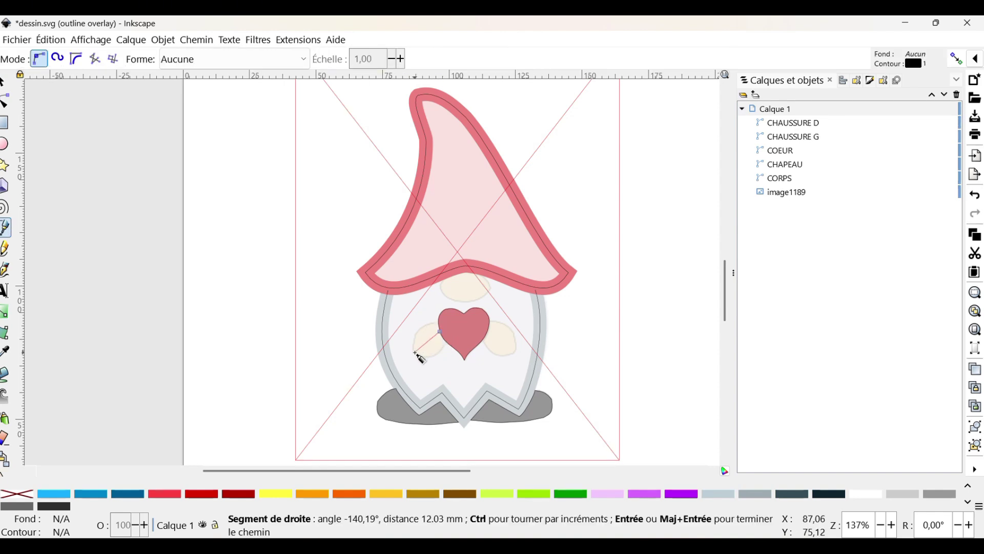
{"action": "double_click", "coordinate": [414, 353]}
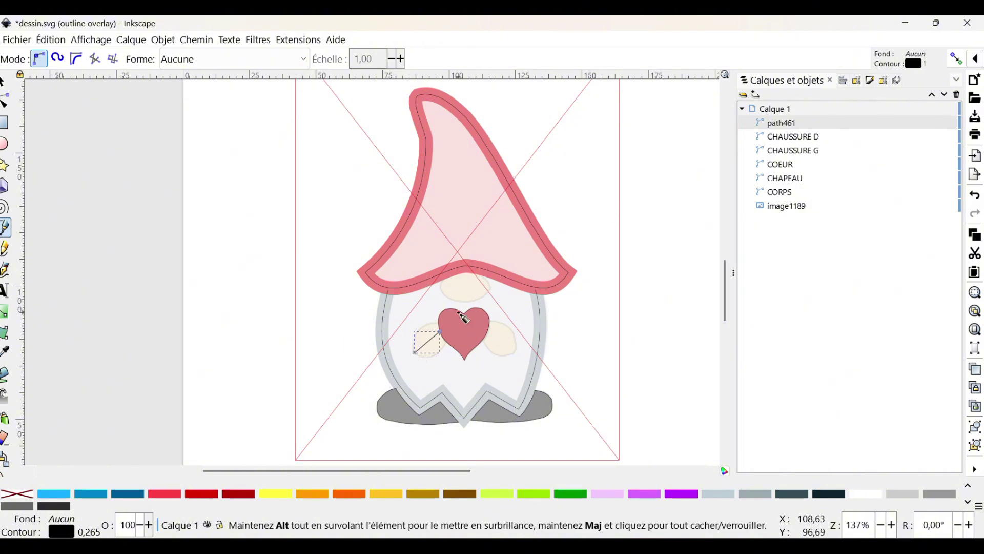
Set the stroke width of the line across the hand to 3 mm
{"action": "left_click", "coordinate": [870, 82]}
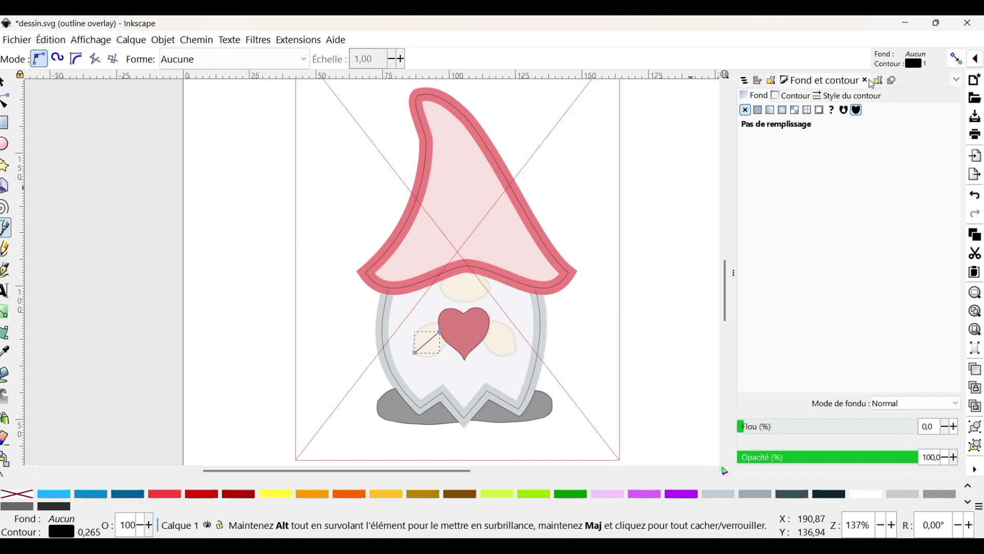
{"action": "left_click", "coordinate": [866, 80]}
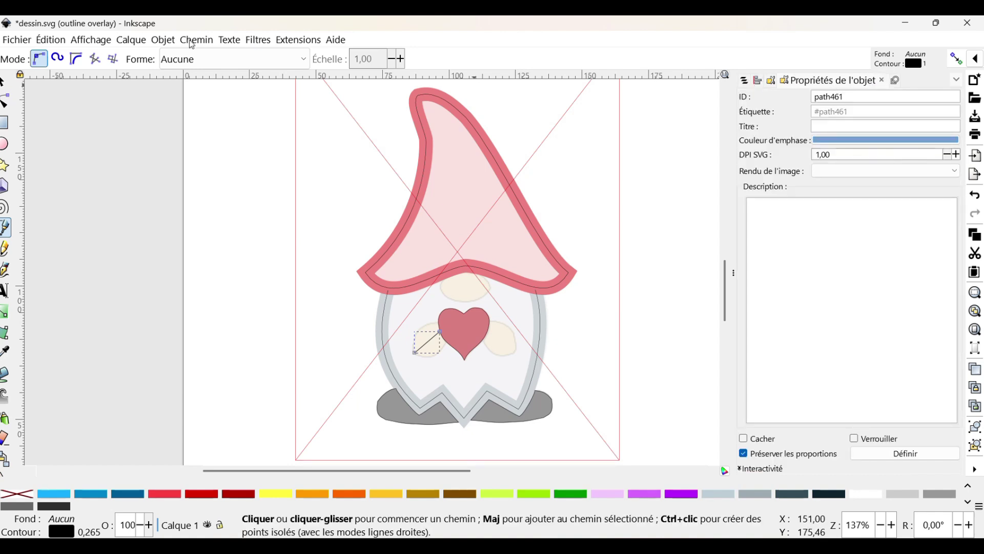
{"action": "left_click", "coordinate": [167, 41]}
{"action": "mouse_move", "coordinate": [186, 44]}
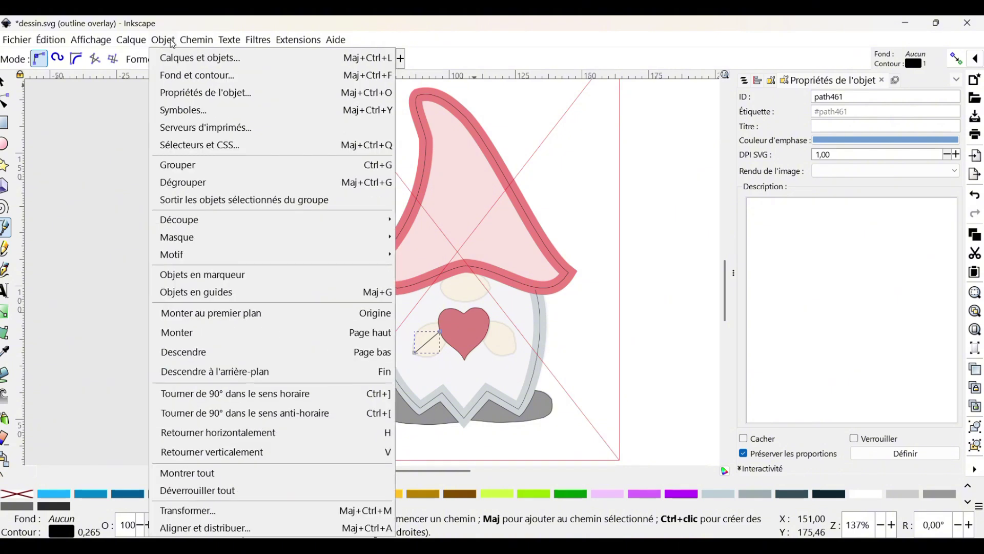
{"action": "left_click", "coordinate": [175, 81]}
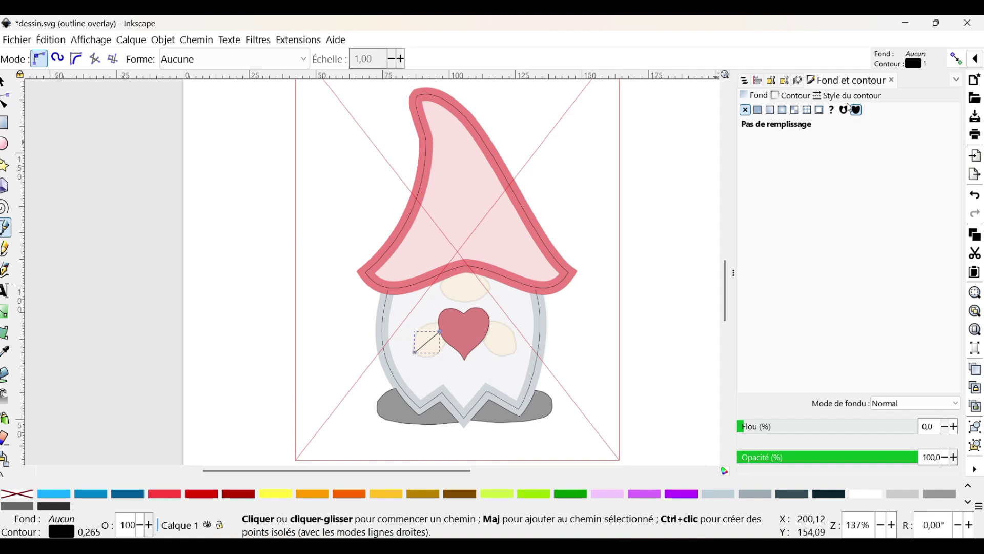
{"action": "left_click", "coordinate": [846, 97]}
{"action": "double_click", "coordinate": [814, 113]}
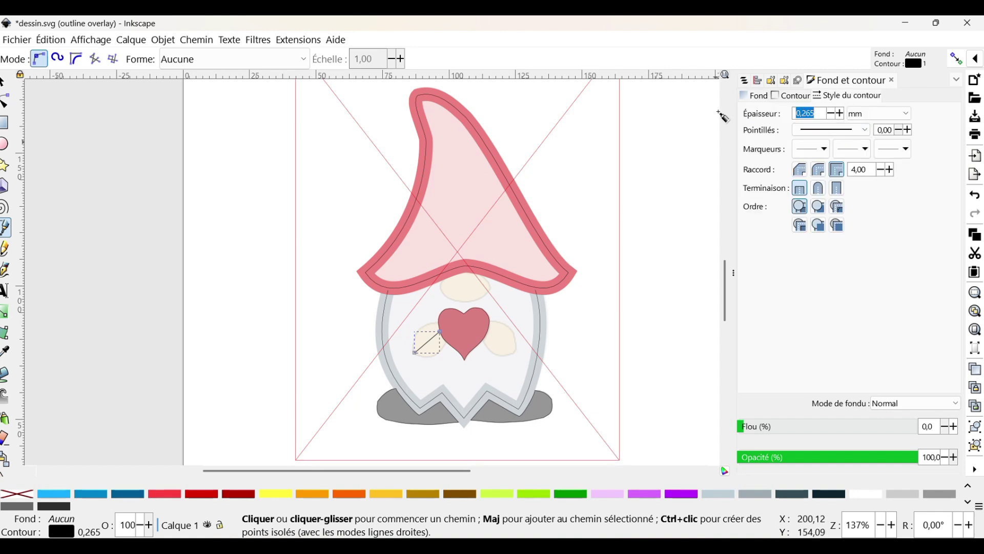
{"action": "type", "text": "5"}
{"action": "type", "text": "3"}
{"action": "key", "text": "Return"}
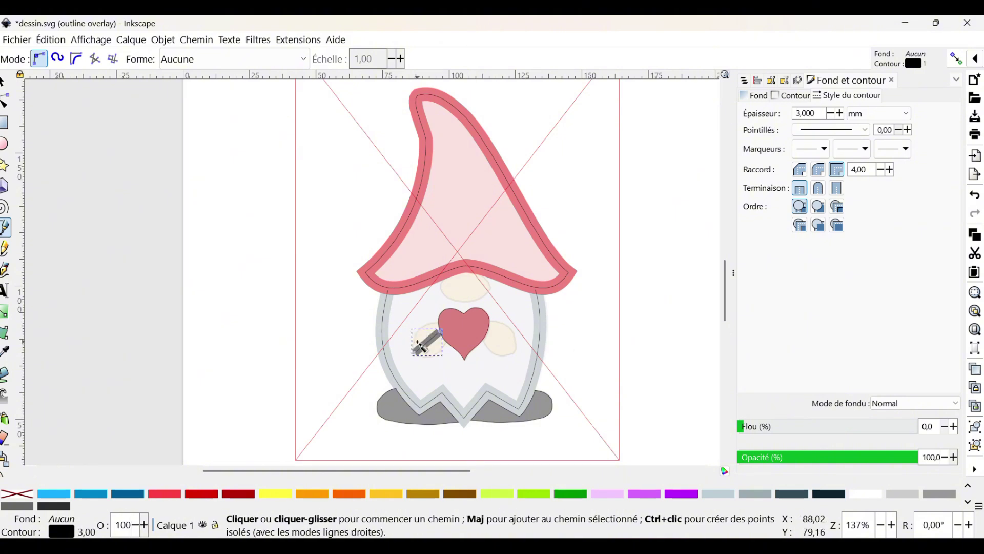
Widen the hand line's stroke to 5 mm
{"action": "double_click", "coordinate": [815, 112]}
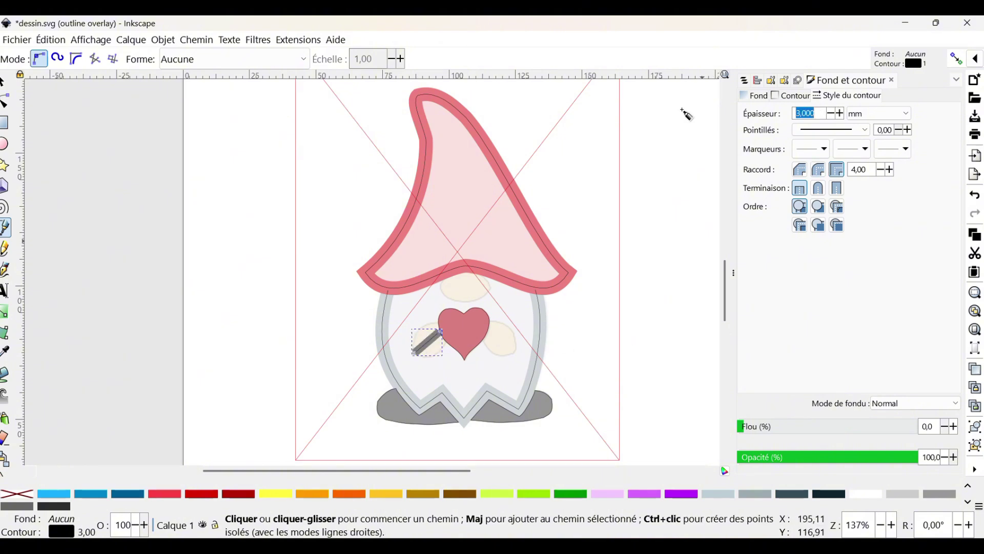
{"action": "type", "text": "5"}
{"action": "key", "text": "Return"}
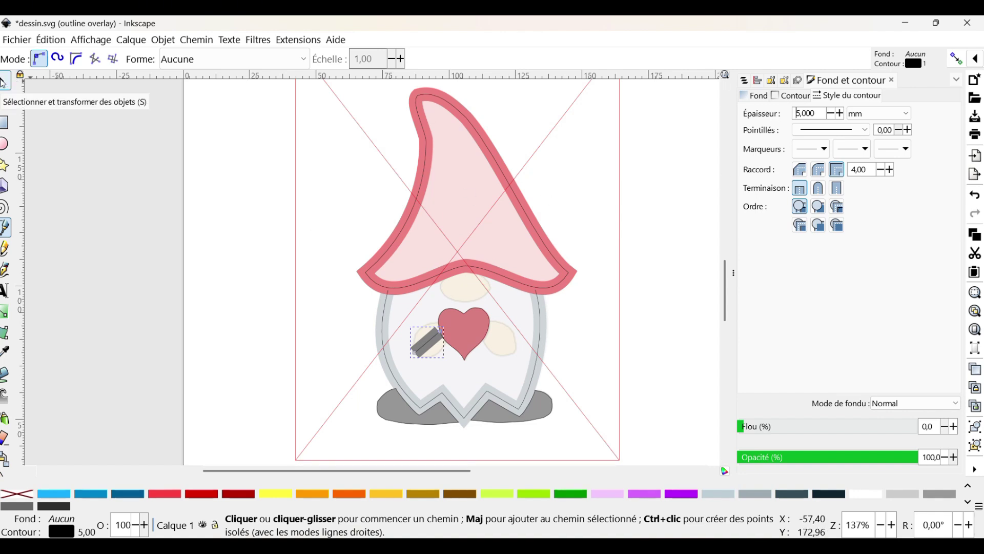
Select all objects, lock their width-to-height ratio and set the selection's width to 70 mm
{"action": "left_click", "coordinate": [4, 82]}
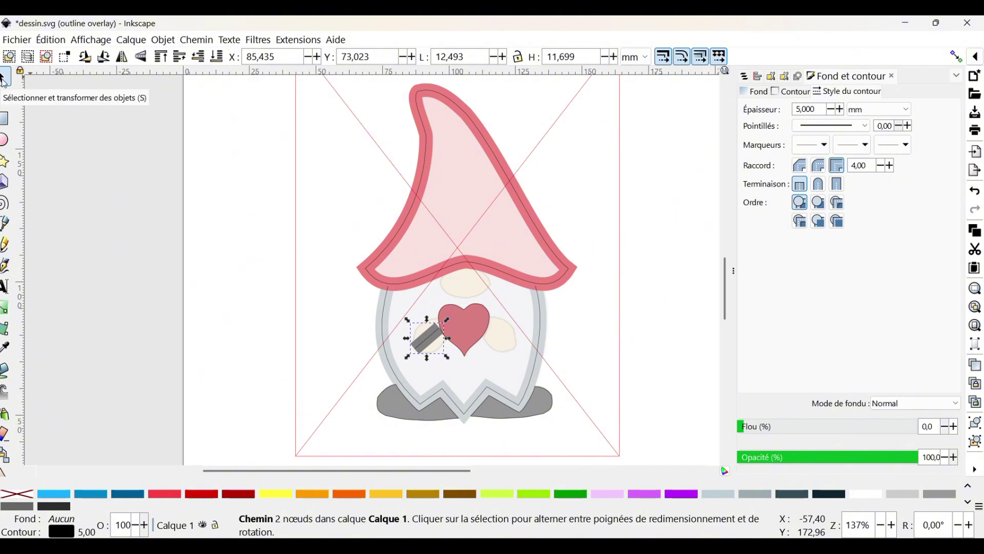
{"action": "key", "text": "ctrl+a"}
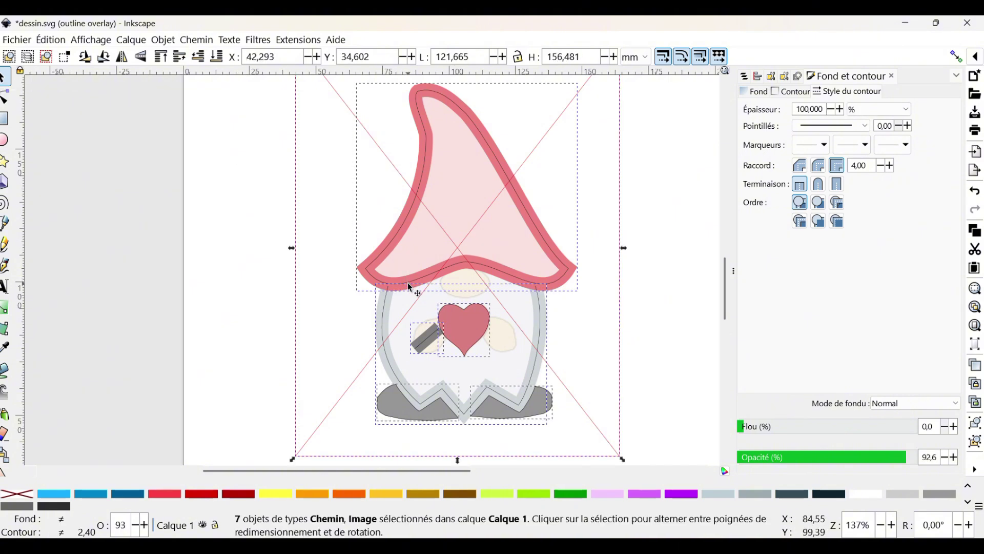
{"action": "scroll", "coordinate": [407, 282], "scroll_direction": "up", "scroll_amount": 4}
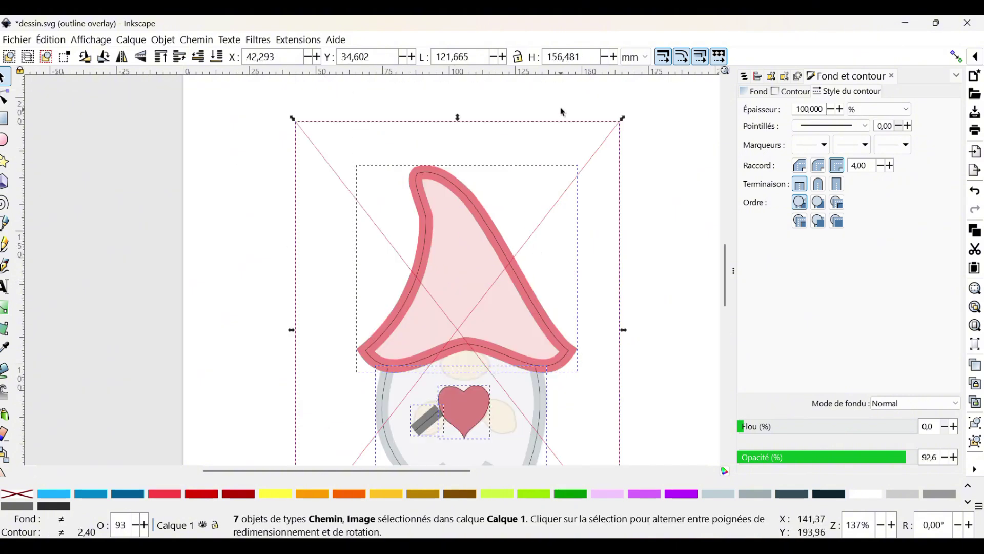
{"action": "left_click", "coordinate": [518, 58]}
{"action": "left_click", "coordinate": [484, 62]}
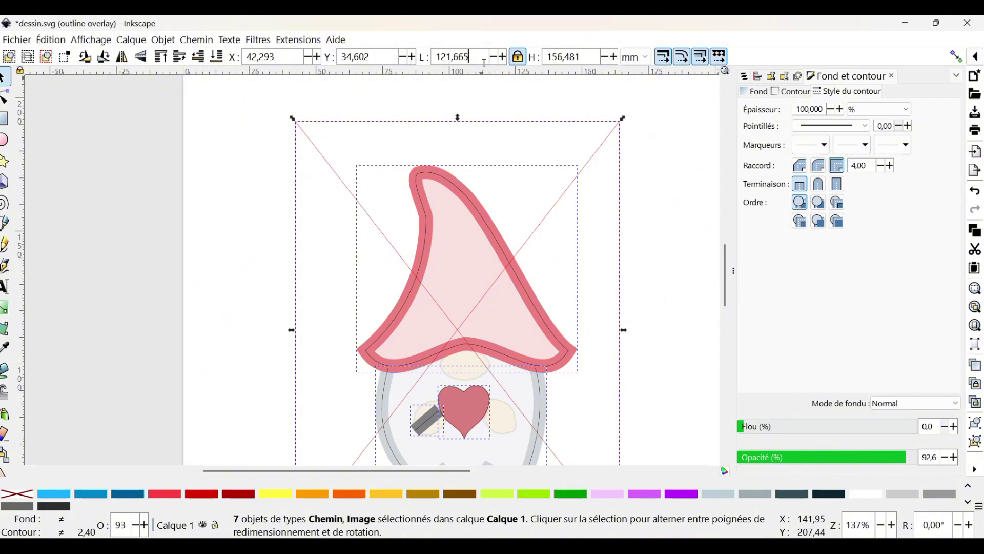
{"action": "key", "text": "BackSpace"}
{"action": "key", "text": "BackSpace"}
{"action": "key", "text": "BackSpace"}
{"action": "key", "text": "BackSpace"}
{"action": "key", "text": "BackSpace"}
{"action": "key", "text": "BackSpace"}
{"action": "key", "text": "BackSpace"}
{"action": "key", "text": "BackSpace"}
{"action": "type", "text": "70"}
{"action": "key", "text": "Tab"}
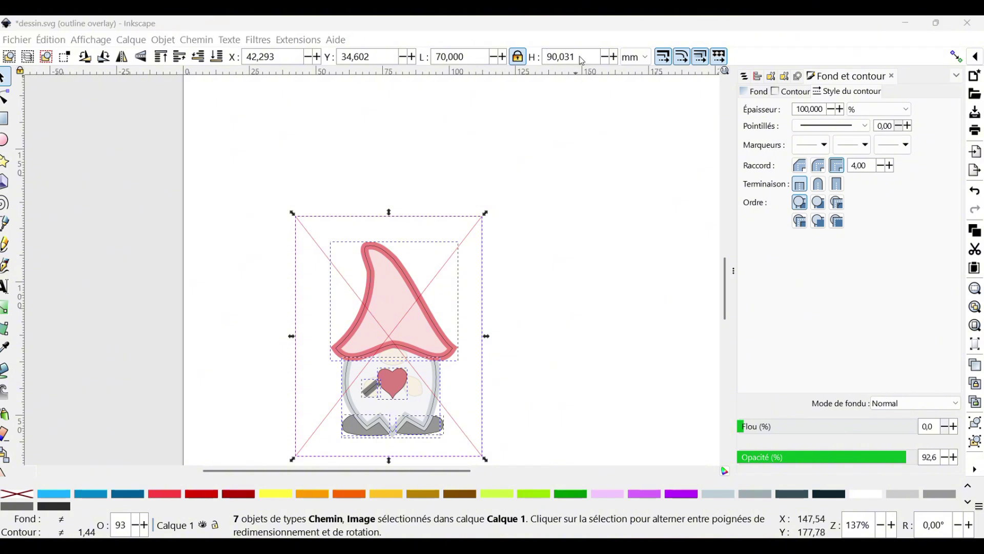
Set the height of the whole selection to 70 mm with the proportions locked
{"action": "key", "text": "BackSpace"}
{"action": "key", "text": "BackSpace"}
{"action": "key", "text": "BackSpace"}
{"action": "key", "text": "BackSpace"}
{"action": "key", "text": "BackSpace"}
{"action": "key", "text": "BackSpace"}
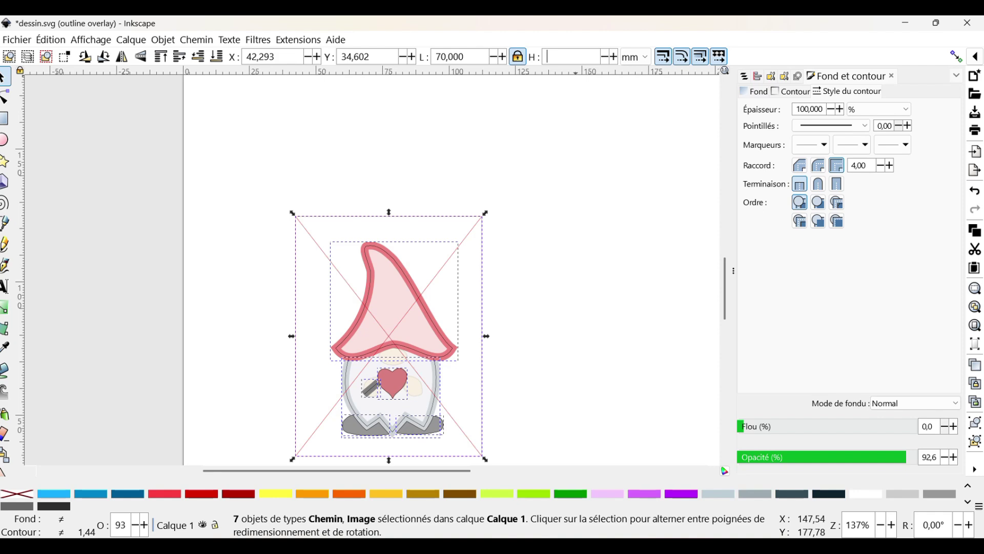
{"action": "type", "text": "70"}
{"action": "key", "text": "Return"}
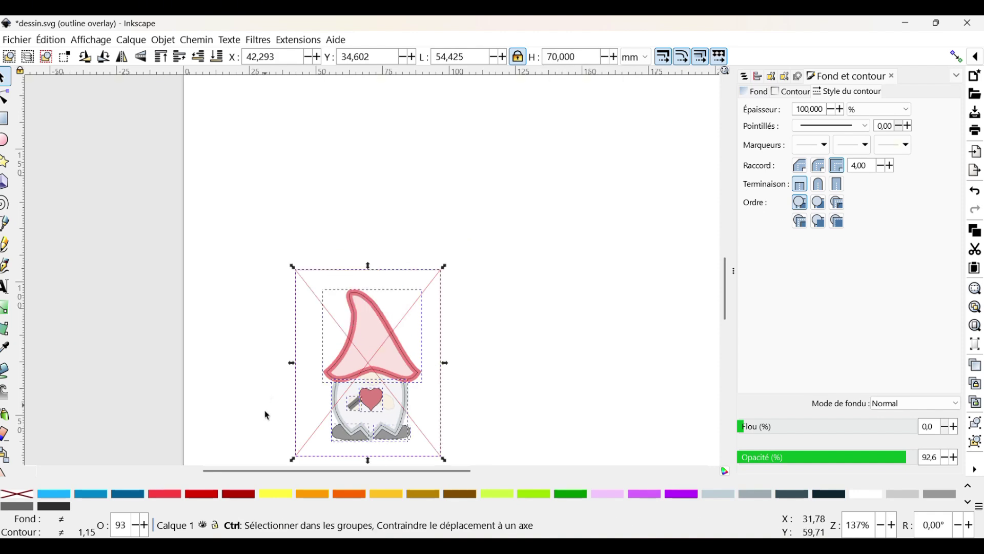
Convert the thick line across the left hand into a satin column with Ink/Stitch's Trait en Satin
{"action": "scroll", "coordinate": [385, 359], "scroll_direction": "up", "scroll_amount": 4}
{"action": "scroll", "coordinate": [397, 351], "scroll_direction": "down", "scroll_amount": 3}
{"action": "scroll", "coordinate": [408, 318], "scroll_direction": "down", "scroll_amount": 1, "text": "ctrl"}
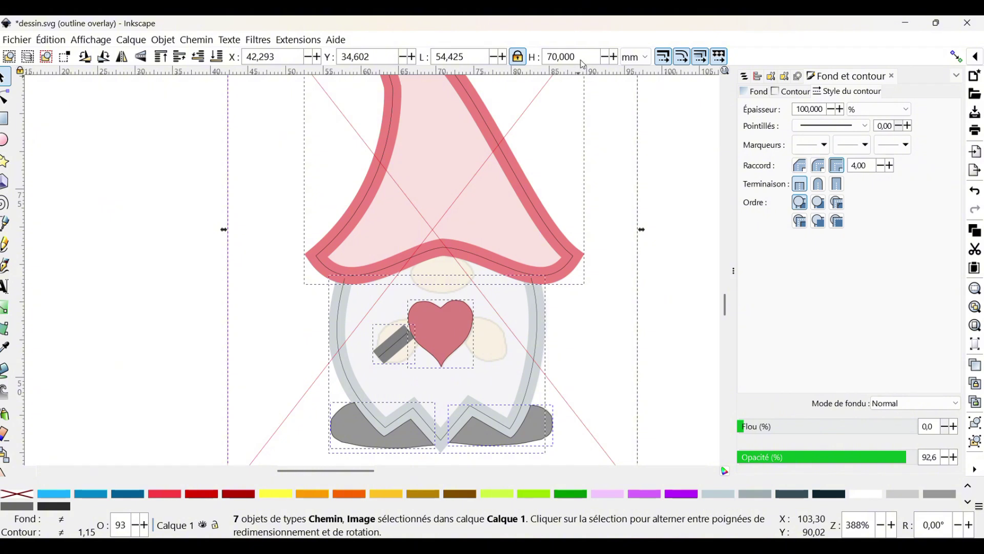
{"action": "left_click", "coordinate": [678, 188]}
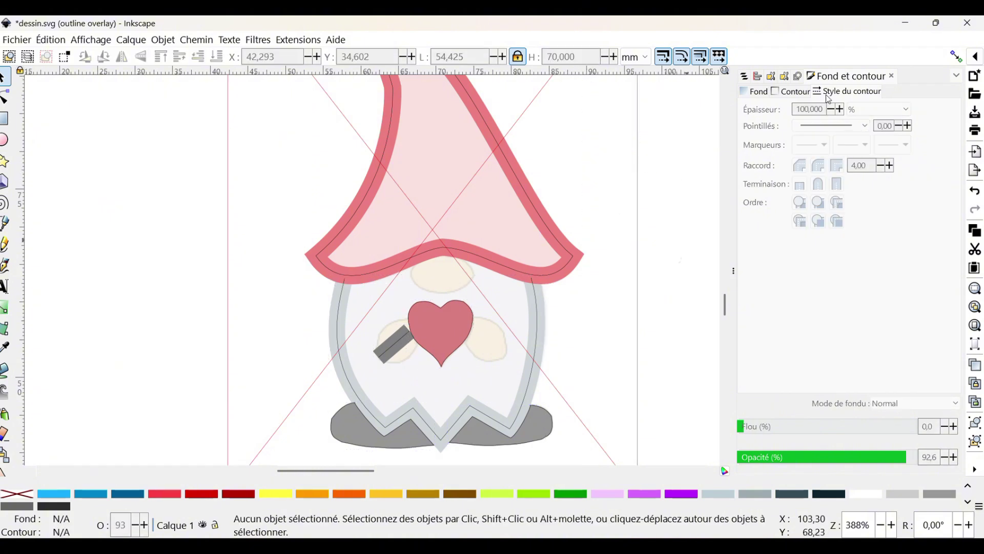
{"action": "left_click", "coordinate": [744, 76]}
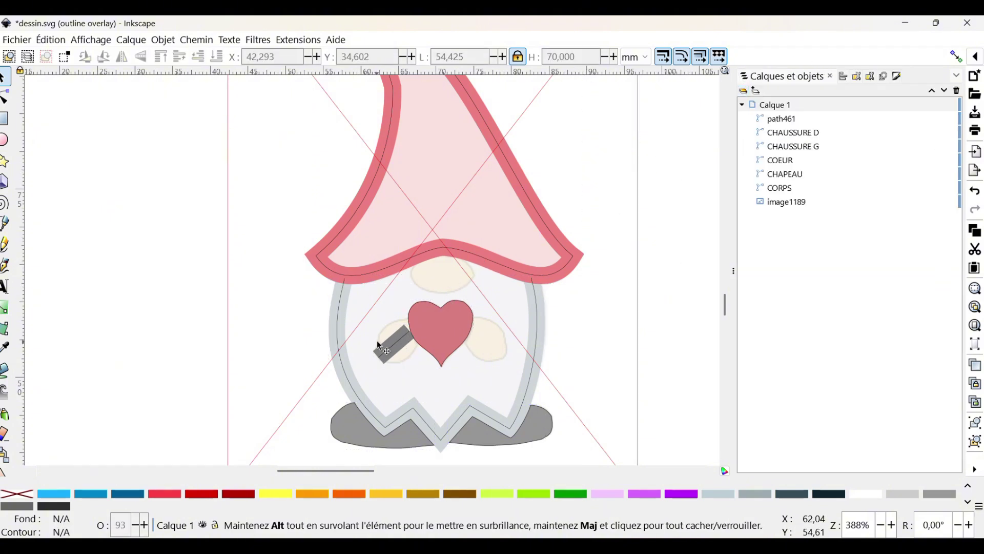
{"action": "left_click", "coordinate": [389, 345]}
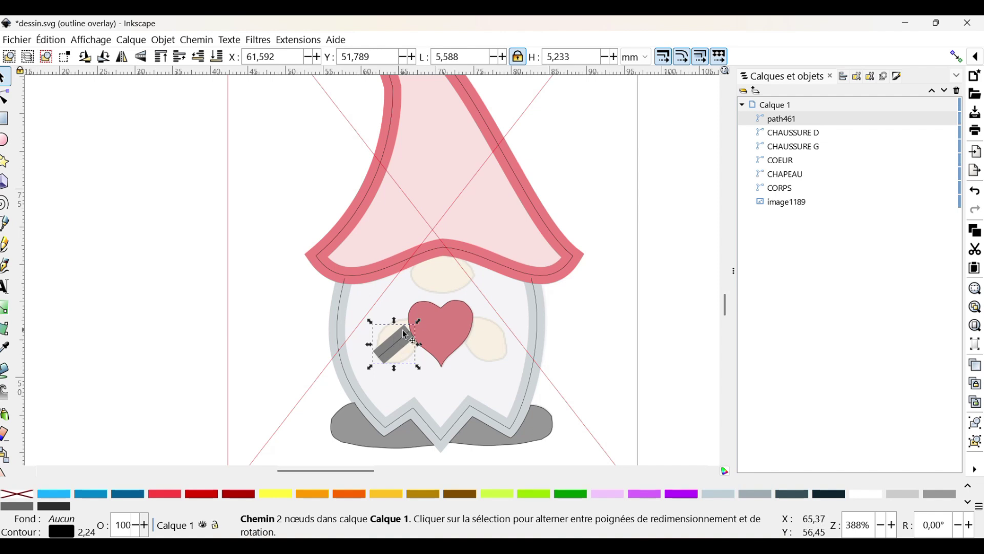
{"action": "left_click", "coordinate": [304, 41]}
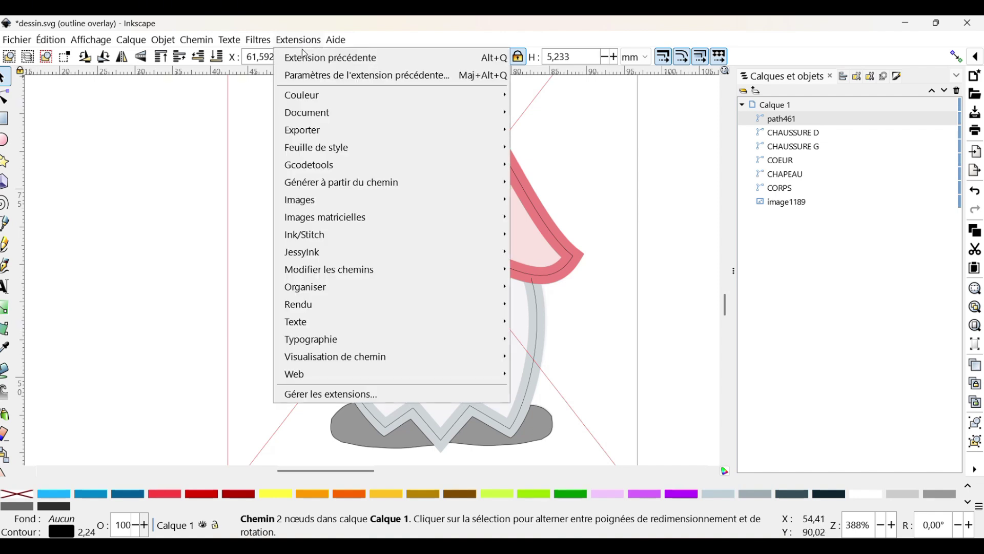
{"action": "mouse_move", "coordinate": [326, 240]}
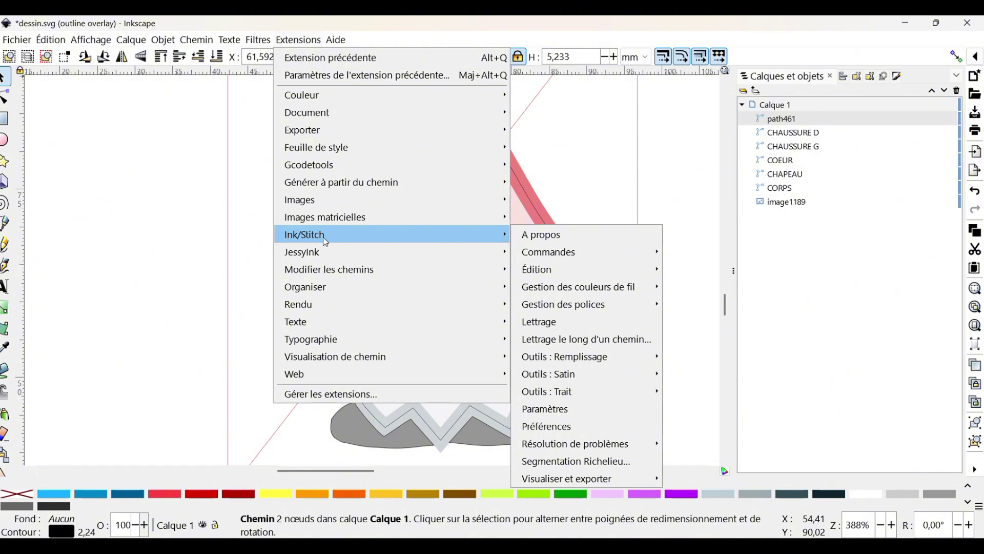
{"action": "mouse_move", "coordinate": [590, 374]}
{"action": "left_click", "coordinate": [740, 479]}
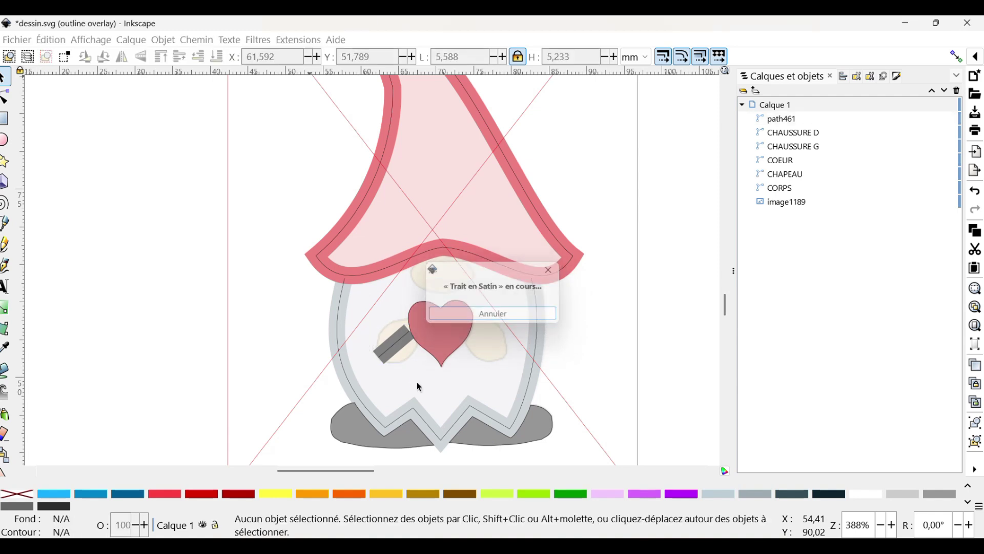
{"action": "left_click", "coordinate": [395, 331]}
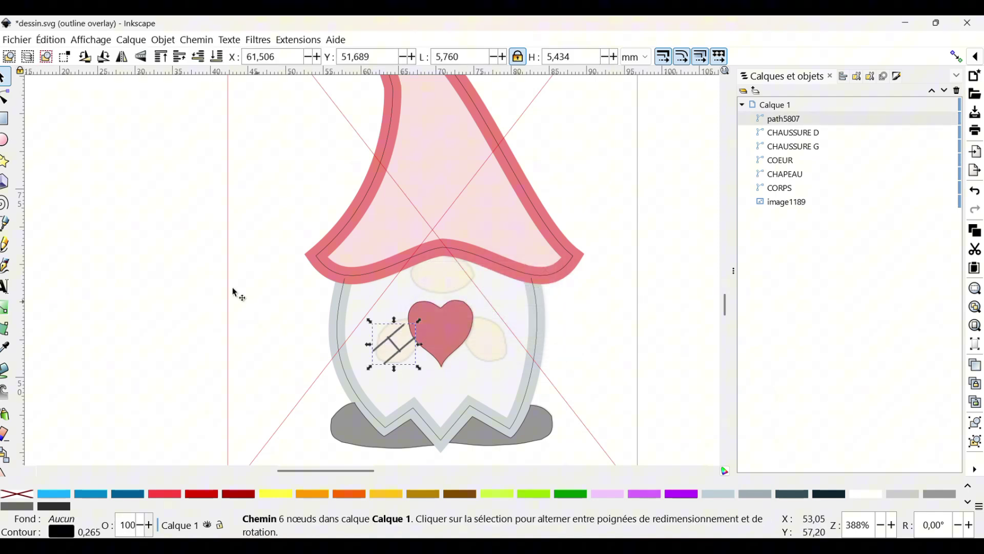
Move the satin's two inner rail ends onto the heart's edge and the upper rail's outer end onto the left hand's outline
{"action": "left_click", "coordinate": [5, 96]}
{"action": "scroll", "coordinate": [396, 340], "scroll_direction": "up", "scroll_amount": 3, "text": "ctrl"}
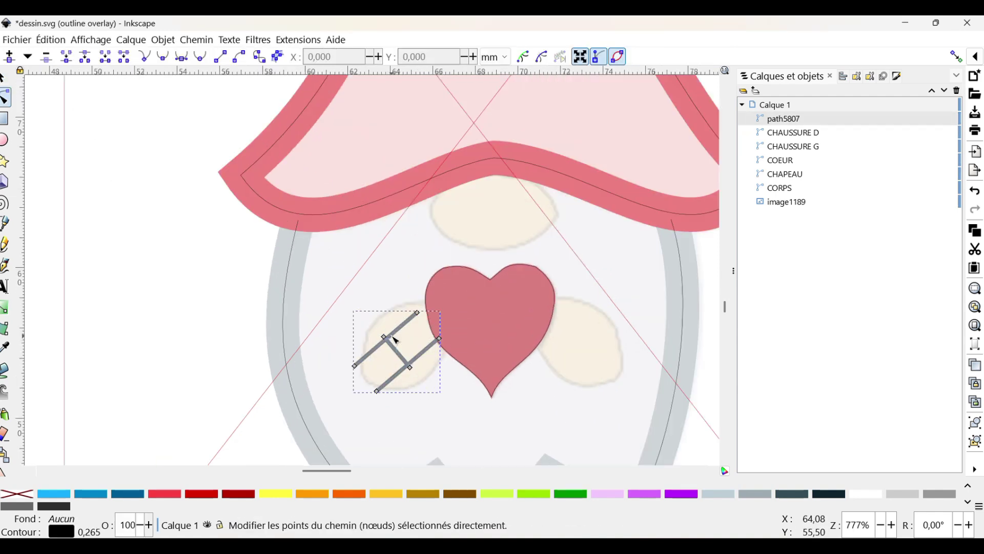
{"action": "mouse_move", "coordinate": [430, 305]}
{"action": "left_mouse_down"}
{"action": "mouse_move", "coordinate": [440, 291]}
{"action": "mouse_move", "coordinate": [446, 323]}
{"action": "mouse_move", "coordinate": [437, 289]}
{"action": "left_mouse_up"}
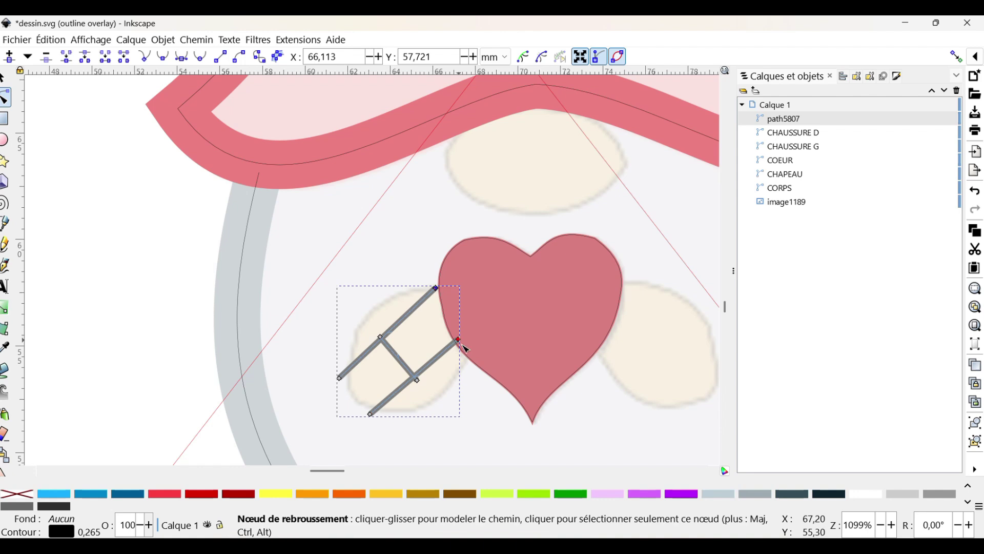
{"action": "left_click_drag", "start_coordinate": [460, 341], "coordinate": [469, 358]}
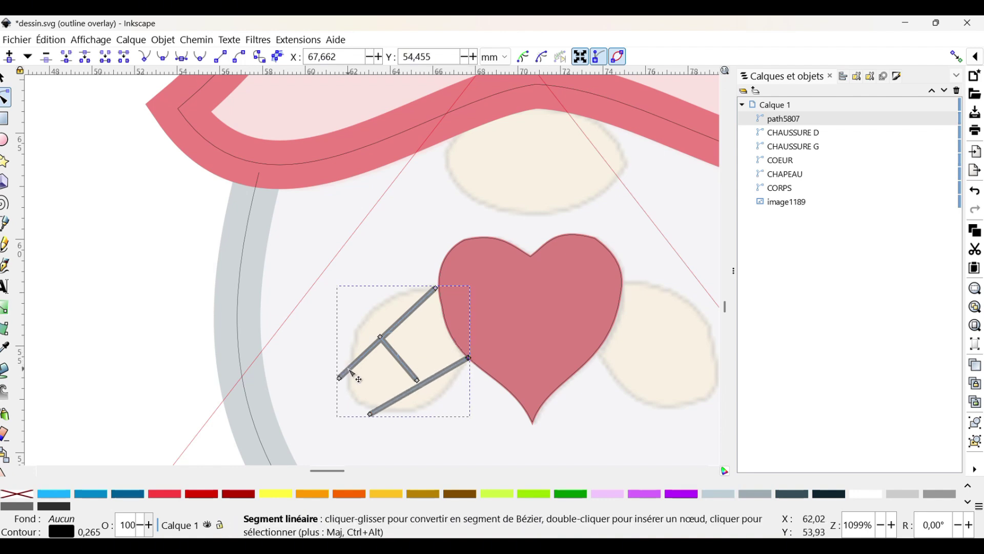
{"action": "left_click_drag", "start_coordinate": [339, 377], "coordinate": [352, 391]}
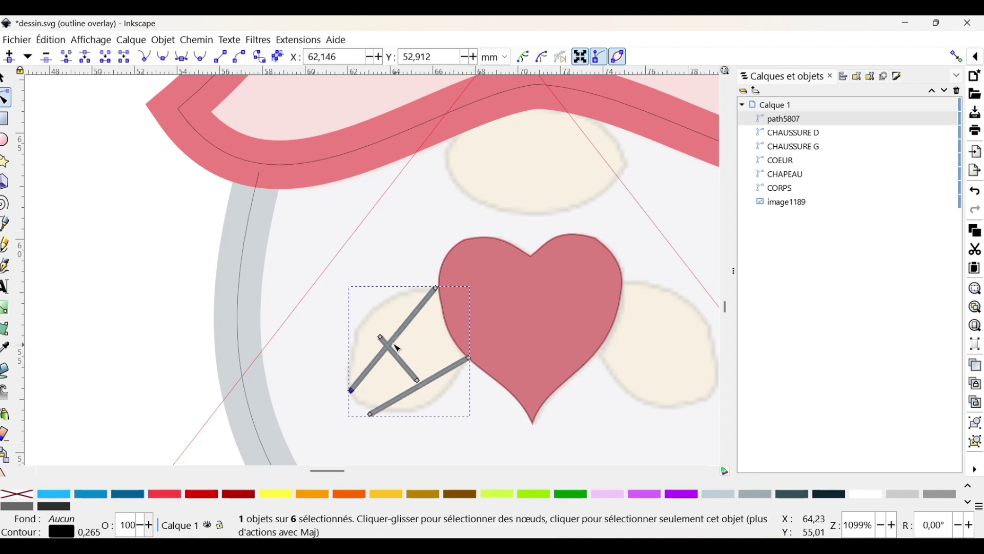
Add a middle node to each rail and pull it onto the hand's outline, then extend the rung across both rails
{"action": "left_click_drag", "start_coordinate": [396, 338], "coordinate": [365, 316]}
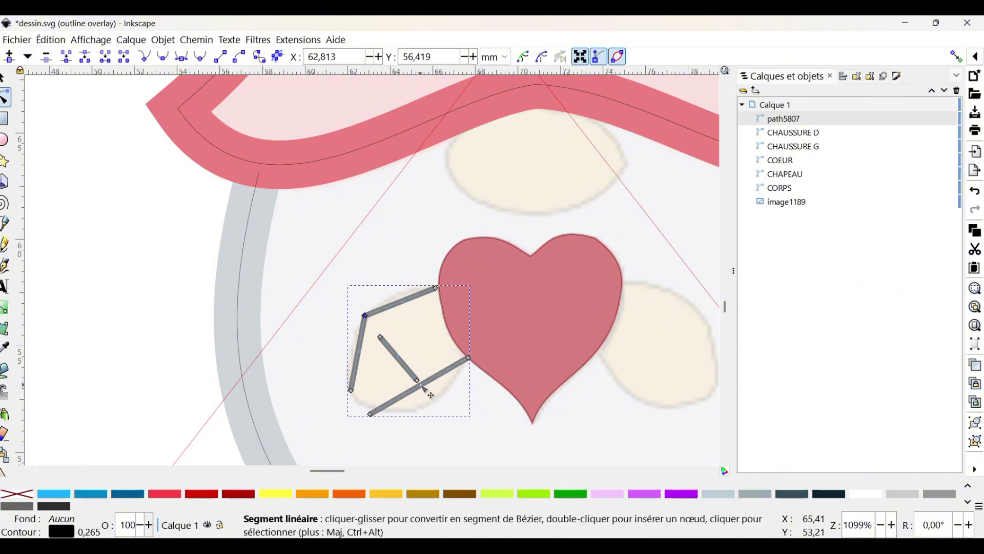
{"action": "left_click", "coordinate": [423, 386]}
{"action": "left_click_drag", "start_coordinate": [423, 387], "coordinate": [436, 408]}
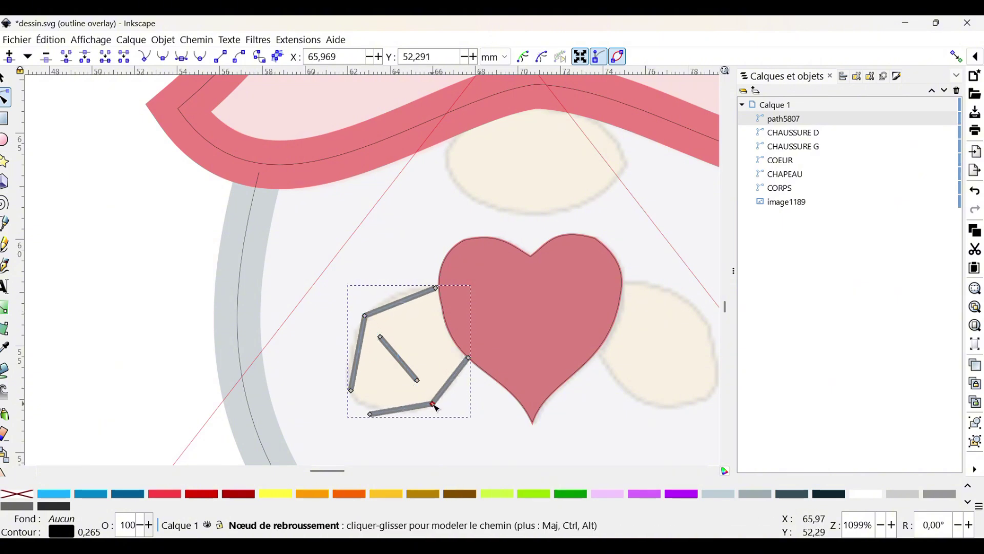
{"action": "left_click_drag", "start_coordinate": [380, 337], "coordinate": [341, 284]}
{"action": "left_click_drag", "start_coordinate": [419, 381], "coordinate": [402, 417]}
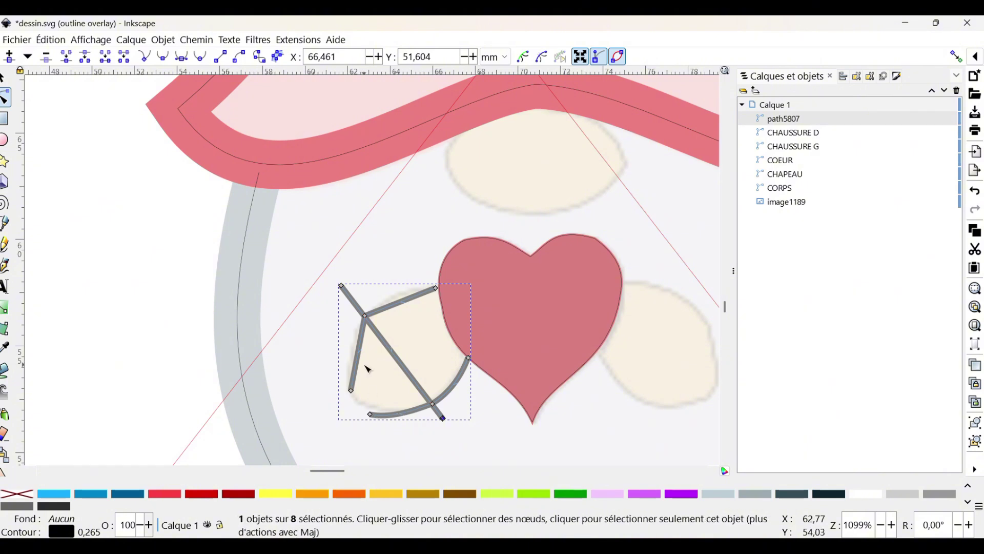
Bend the upper rail to follow the left hand's rounded outline and fine-tune the end nodes of both rails
{"action": "left_click_drag", "start_coordinate": [360, 358], "coordinate": [350, 354]}
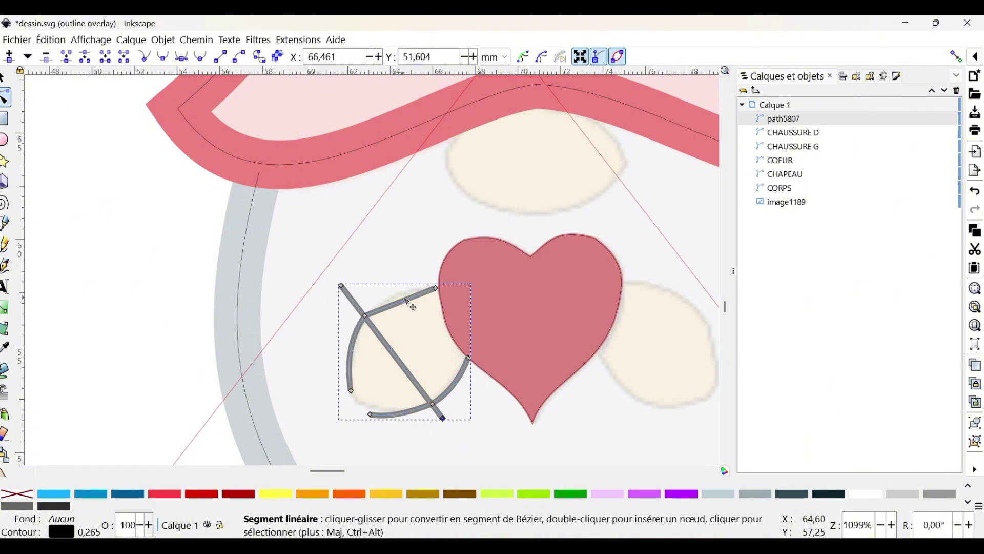
{"action": "left_click_drag", "start_coordinate": [407, 303], "coordinate": [380, 296]}
{"action": "left_click", "coordinate": [365, 317]}
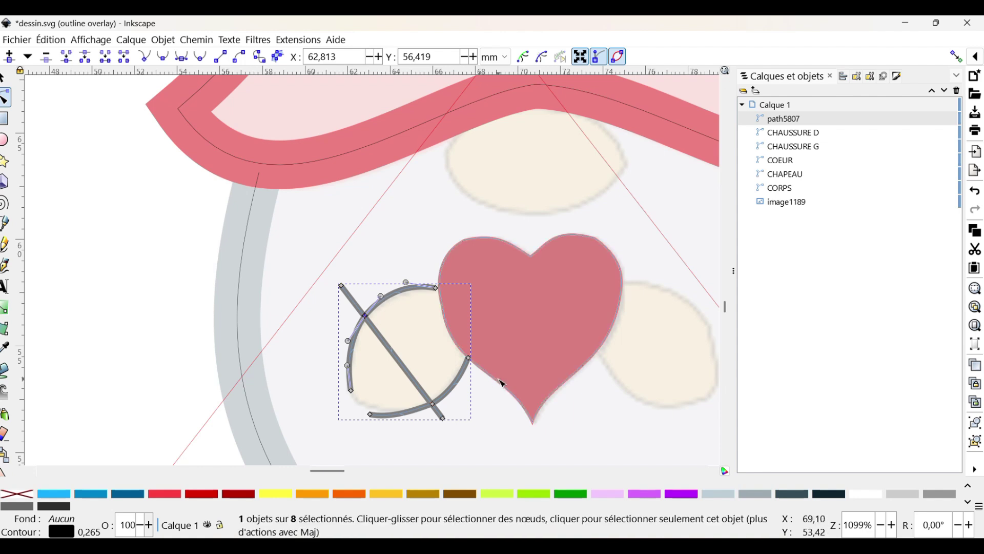
{"action": "left_click_drag", "start_coordinate": [440, 290], "coordinate": [446, 291]}
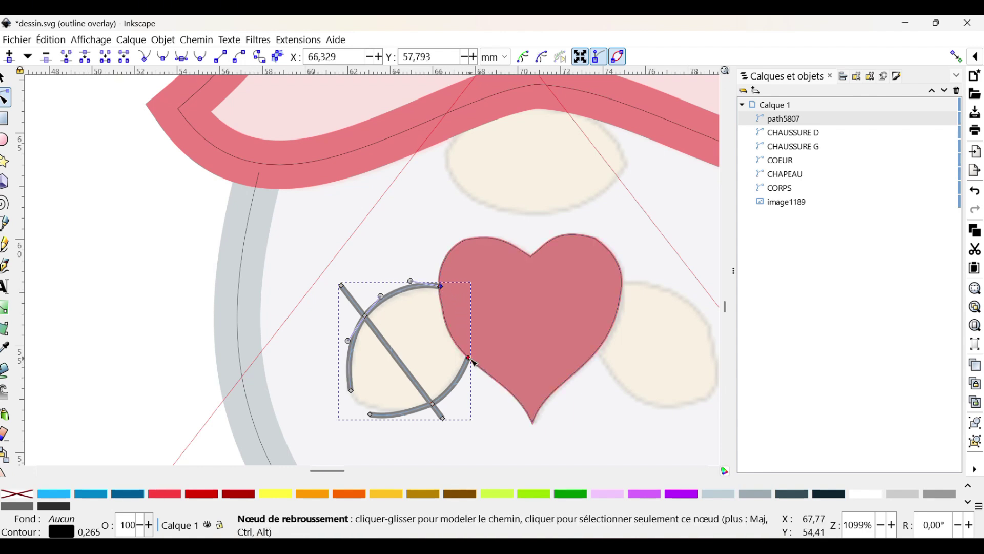
{"action": "left_click_drag", "start_coordinate": [470, 357], "coordinate": [470, 355]}
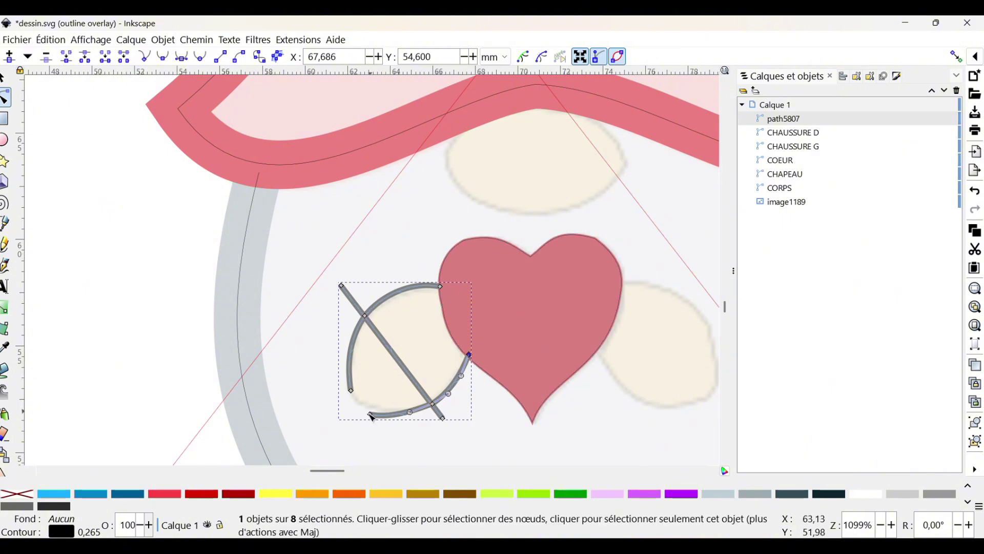
{"action": "left_click_drag", "start_coordinate": [371, 414], "coordinate": [374, 405]}
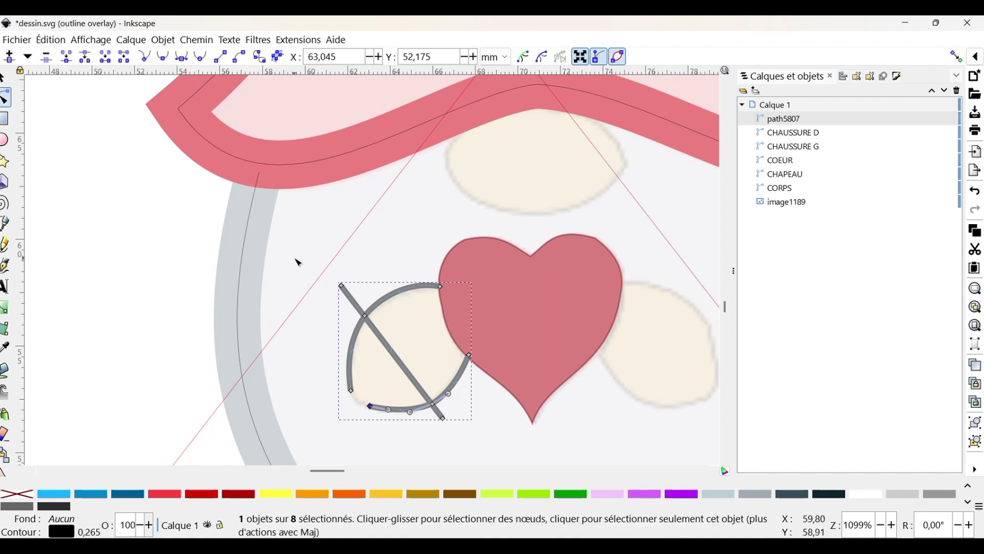
Duplicate the left hand's satin, flip the copy horizontally and place it over the right hand
{"action": "left_click", "coordinate": [6, 78]}
{"action": "key", "text": "ctrl+c"}
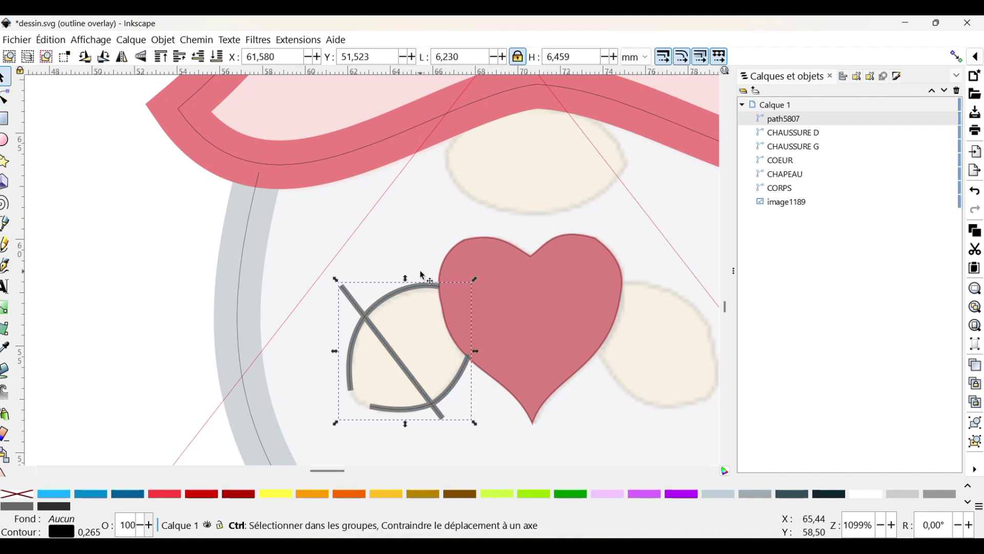
{"action": "key", "text": "ctrl+v"}
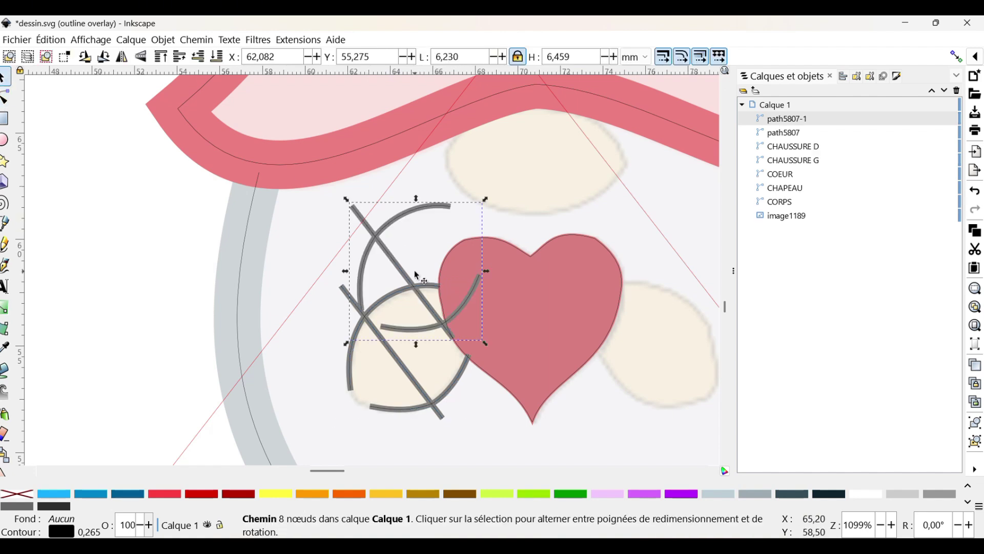
{"action": "left_click", "coordinate": [122, 57]}
{"action": "left_click_drag", "start_coordinate": [458, 235], "coordinate": [699, 313]}
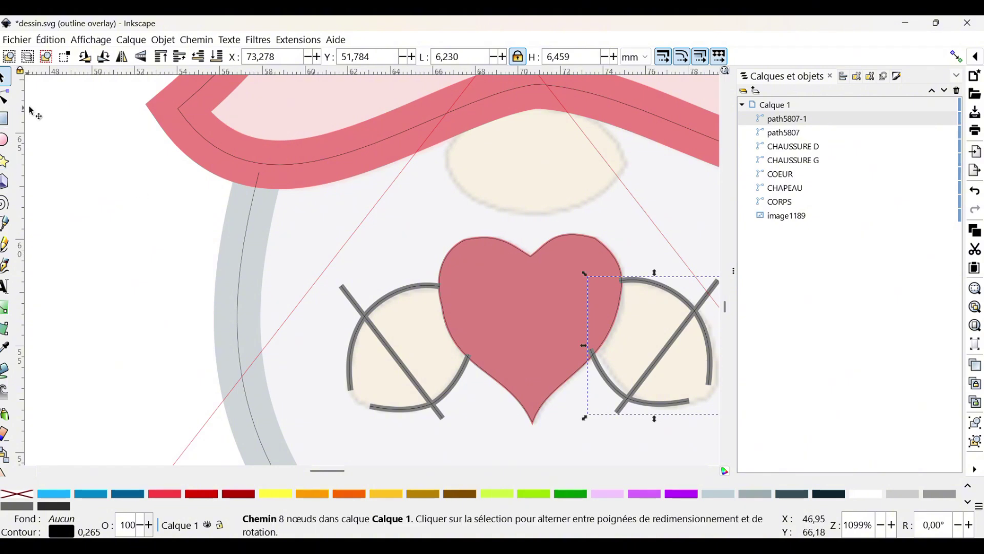
Adjust the lower rail's nodes on the right hand's satin to match the heart's edge and the hand's outline
{"action": "left_click", "coordinate": [718, 377]}
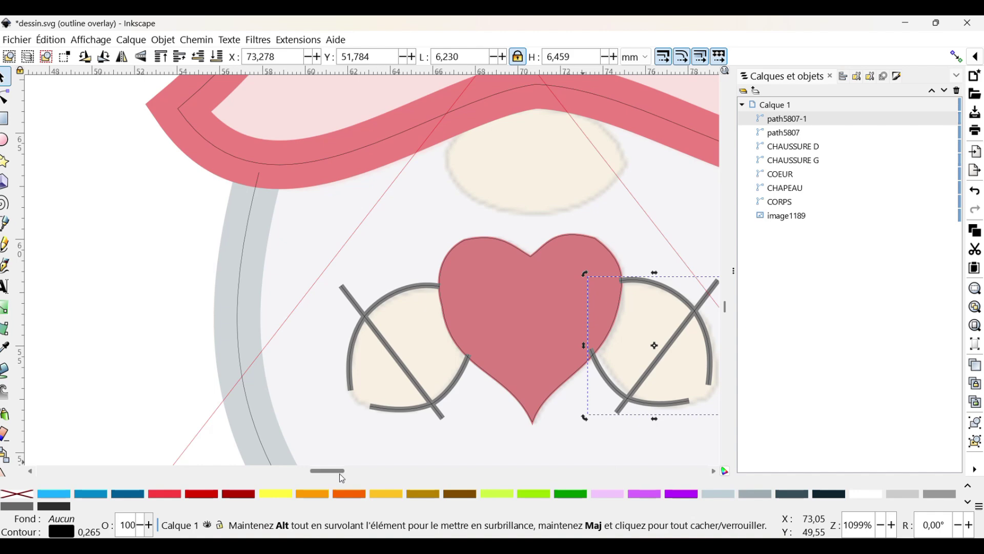
{"action": "left_click_drag", "start_coordinate": [339, 472], "coordinate": [349, 472]}
{"action": "scroll", "coordinate": [377, 340], "scroll_direction": "down", "scroll_amount": 1}
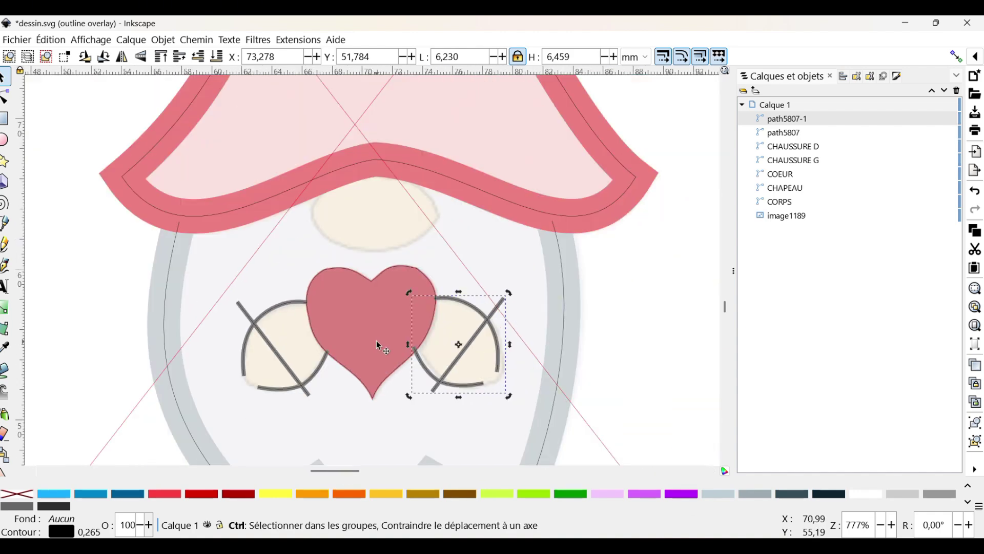
{"action": "scroll", "coordinate": [377, 342], "scroll_direction": "up", "scroll_amount": 1}
{"action": "double_click", "coordinate": [442, 368]}
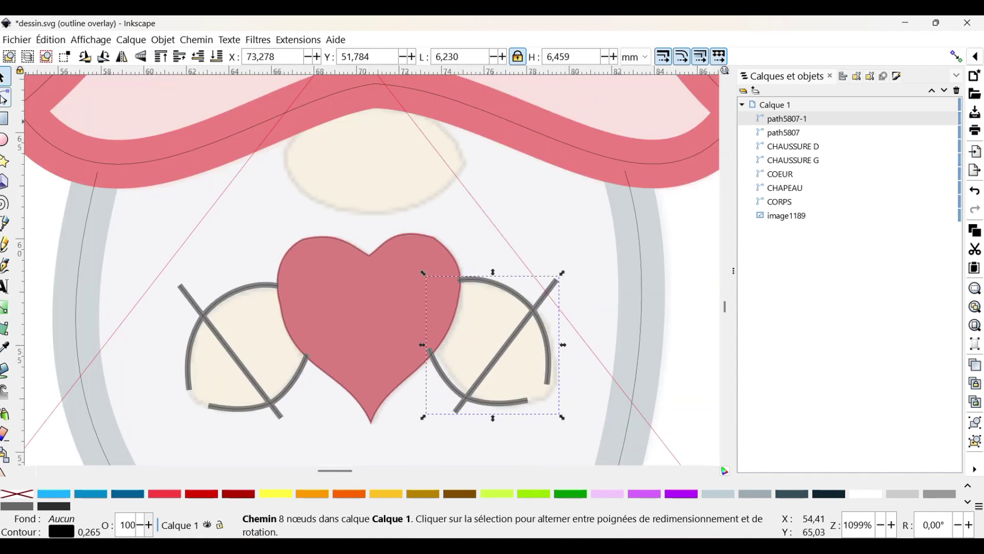
{"action": "left_click_drag", "start_coordinate": [431, 352], "coordinate": [435, 350]}
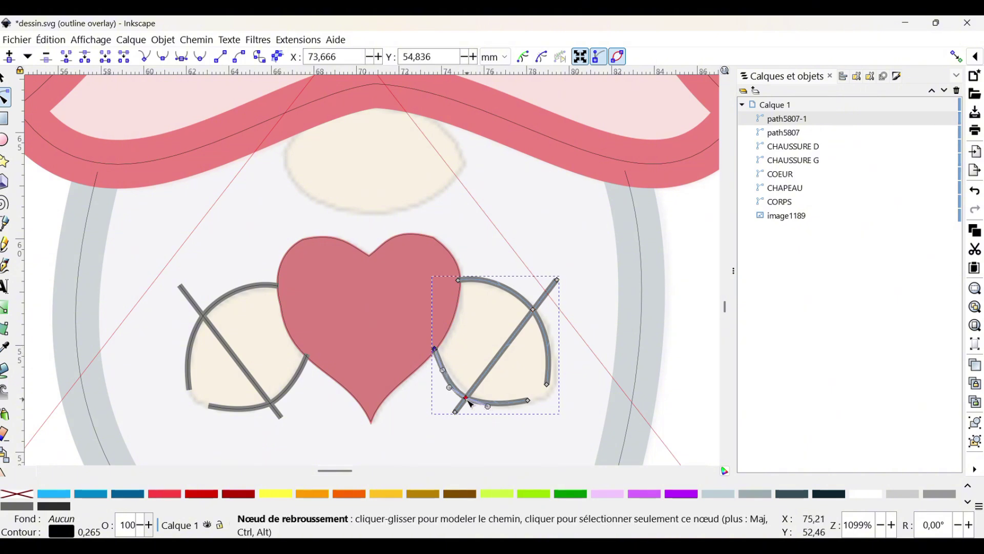
{"action": "left_click_drag", "start_coordinate": [466, 398], "coordinate": [472, 396]}
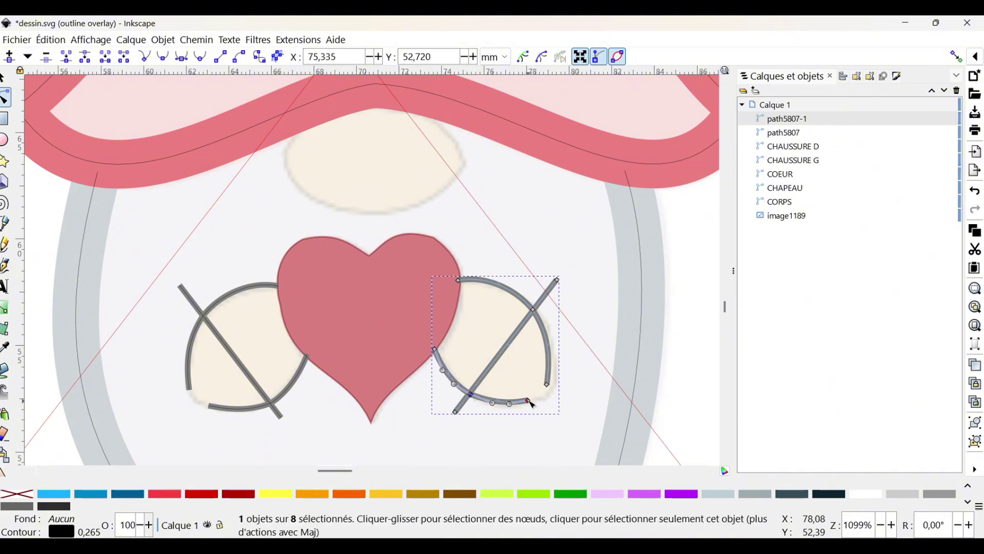
{"action": "key", "text": "Escape"}
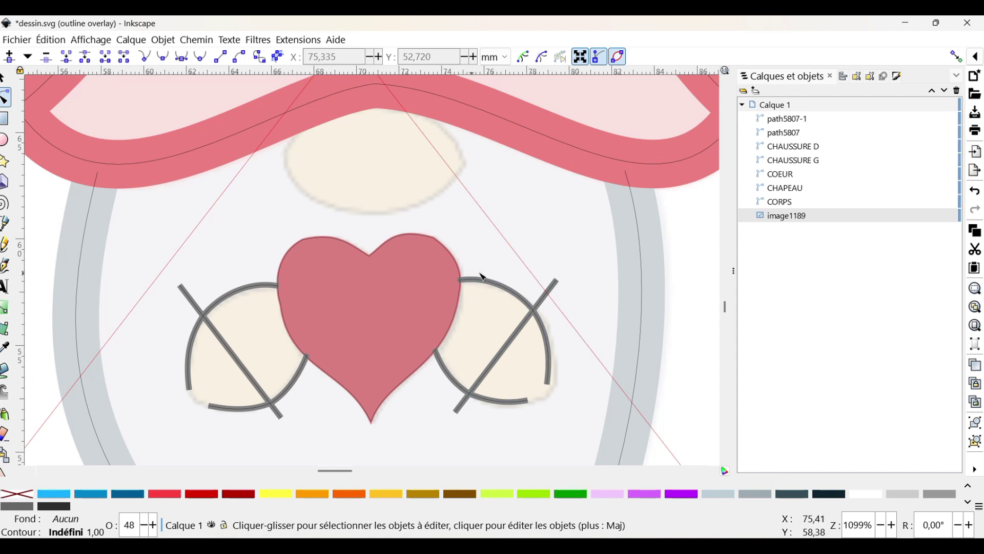
Select both hand satins and lower them in the stacking order to just below COEUR
{"action": "left_click", "coordinate": [791, 123]}
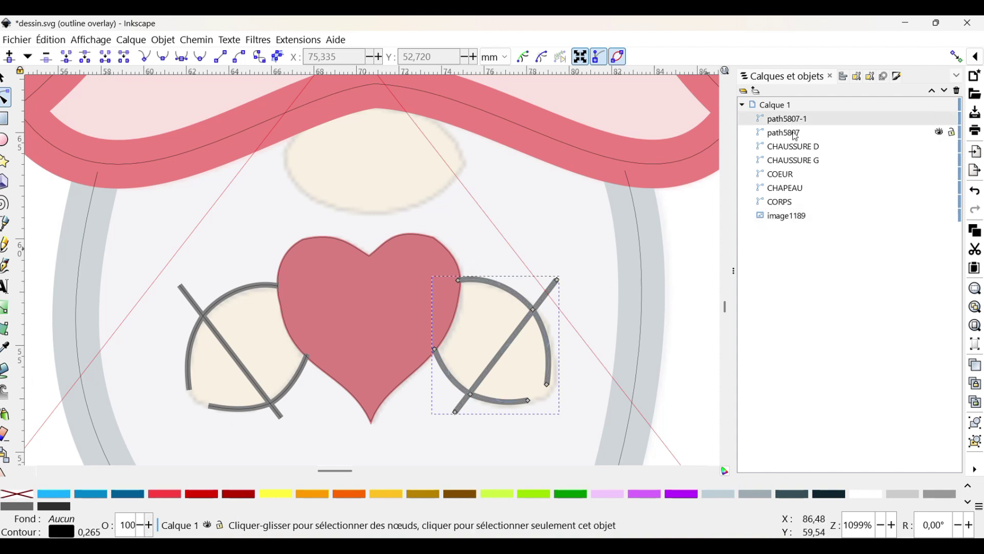
{"action": "left_click", "coordinate": [792, 134], "text": "shift"}
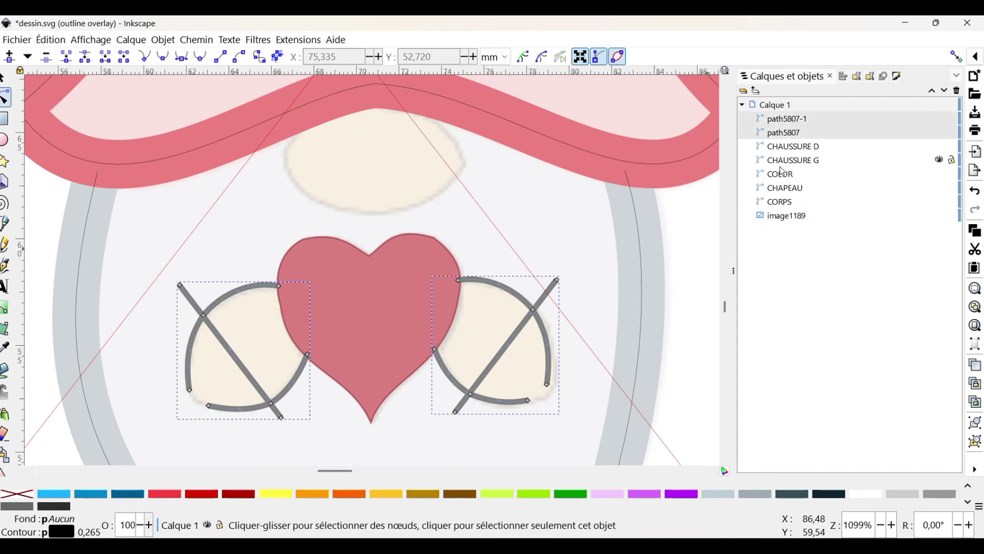
{"action": "left_click", "coordinate": [948, 92]}
{"action": "left_click", "coordinate": [948, 92]}
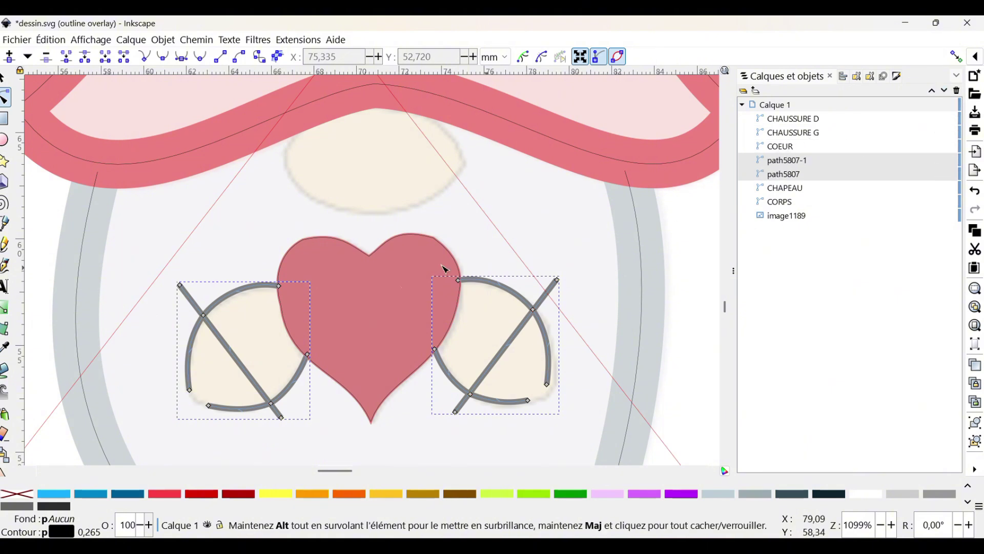
Group the two hand satins and rename the group MAIN
{"action": "left_click", "coordinate": [802, 177]}
{"action": "left_click", "coordinate": [793, 163], "text": "shift"}
{"action": "right_click", "coordinate": [793, 163]}
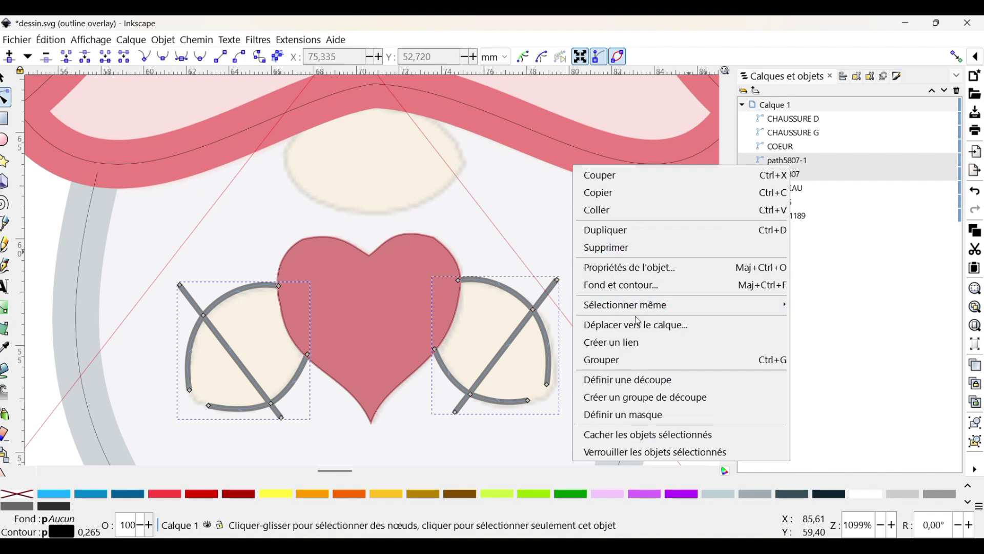
{"action": "left_click", "coordinate": [638, 359]}
{"action": "double_click", "coordinate": [807, 159]}
{"action": "type", "text": "MAIN"}
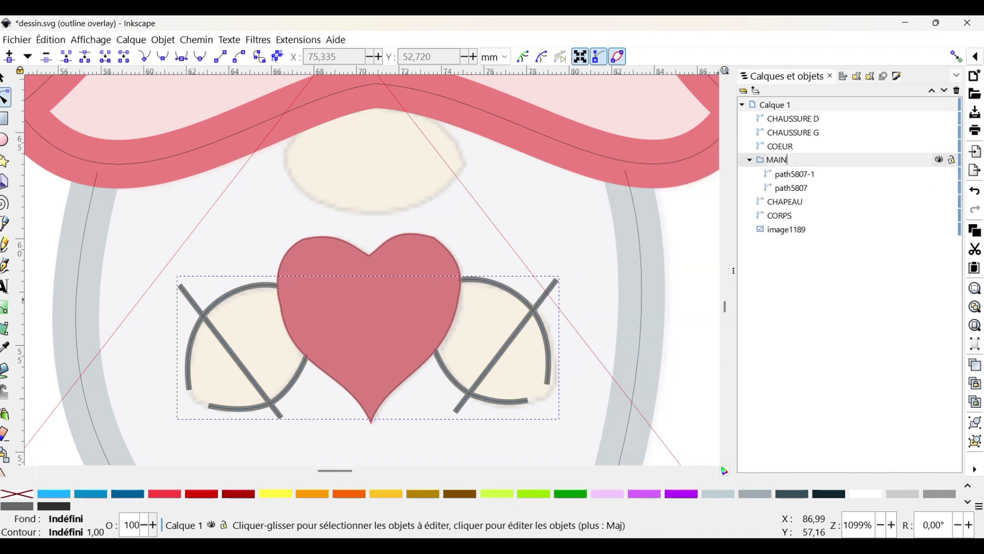
{"action": "key", "text": "Return"}
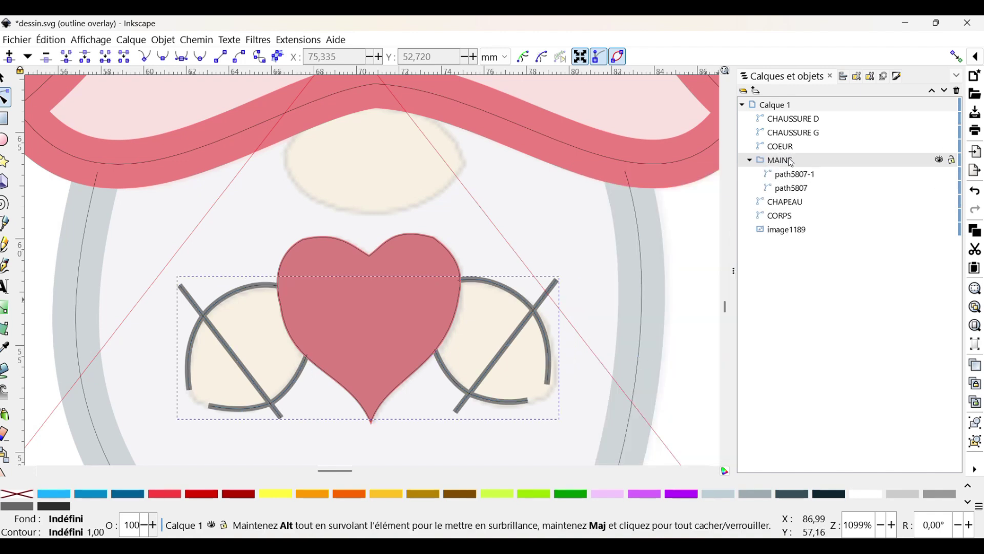
Rename the two satins inside the MAINS group as MAINS D for the right hand and MAINS G for the left
{"action": "left_click", "coordinate": [801, 176]}
{"action": "double_click", "coordinate": [802, 177]}
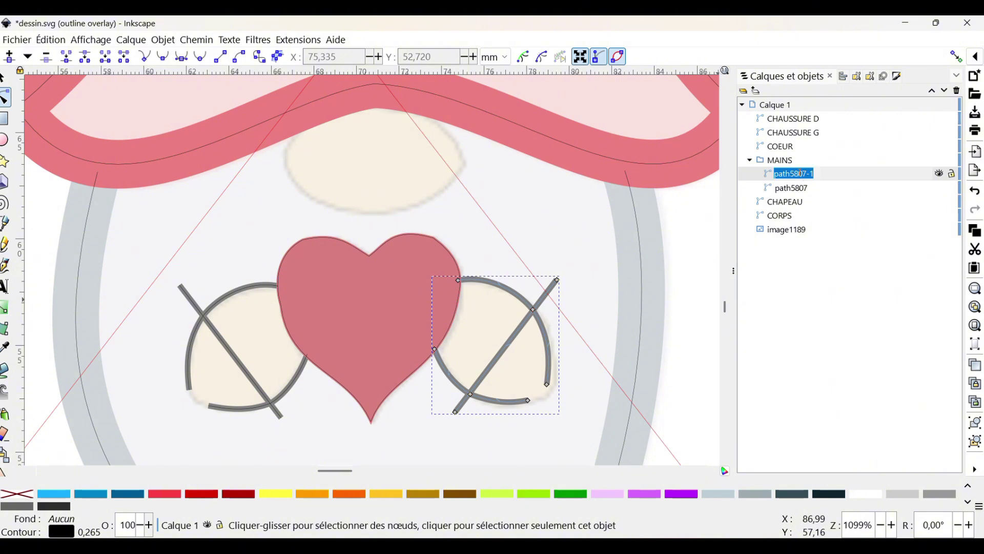
{"action": "type", "text": "MAINS D"}
{"action": "key", "text": "Return"}
{"action": "double_click", "coordinate": [800, 189]}
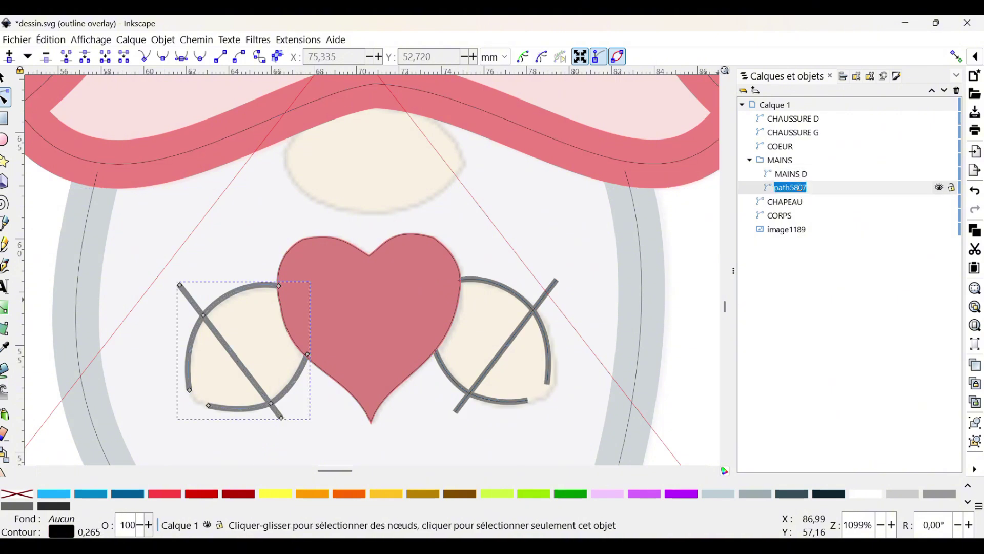
{"action": "type", "text": "MAINS G"}
{"action": "key", "text": "Return"}
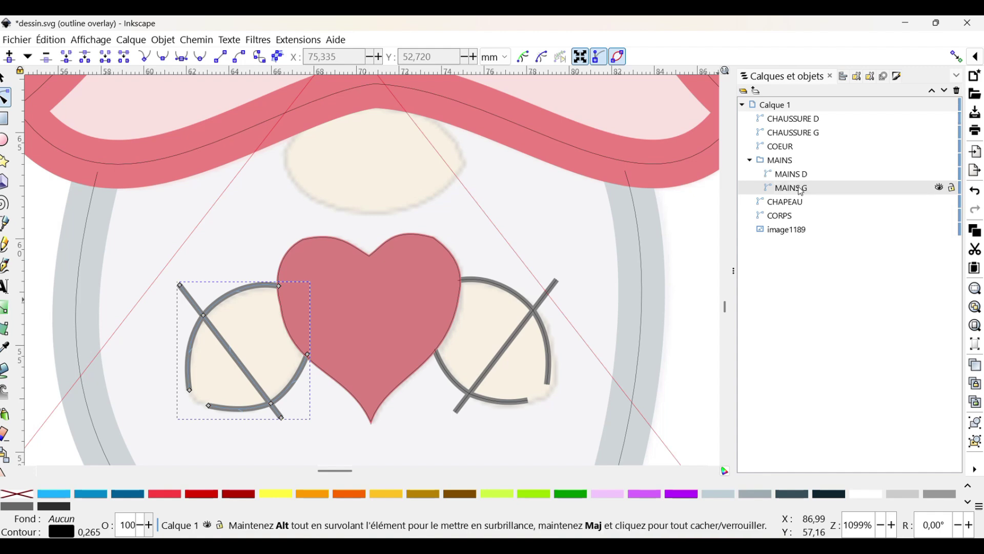
Group CHAUSSURE D and CHAUSSURE G and rename the group CHAUSSURES
{"action": "left_click", "coordinate": [813, 133]}
{"action": "left_click", "coordinate": [810, 120], "text": "shift"}
{"action": "right_click", "coordinate": [811, 120]}
{"action": "left_click", "coordinate": [667, 309]}
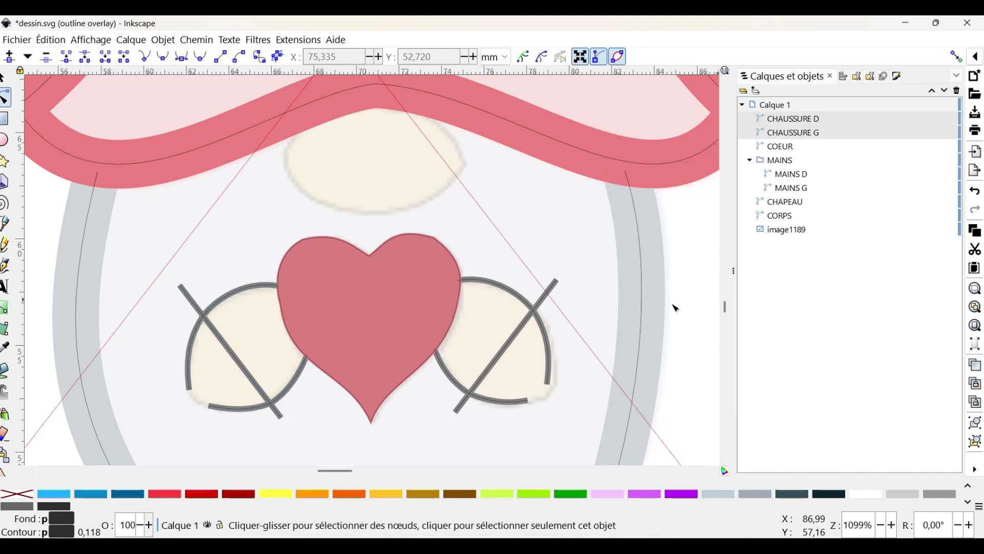
{"action": "double_click", "coordinate": [799, 121]}
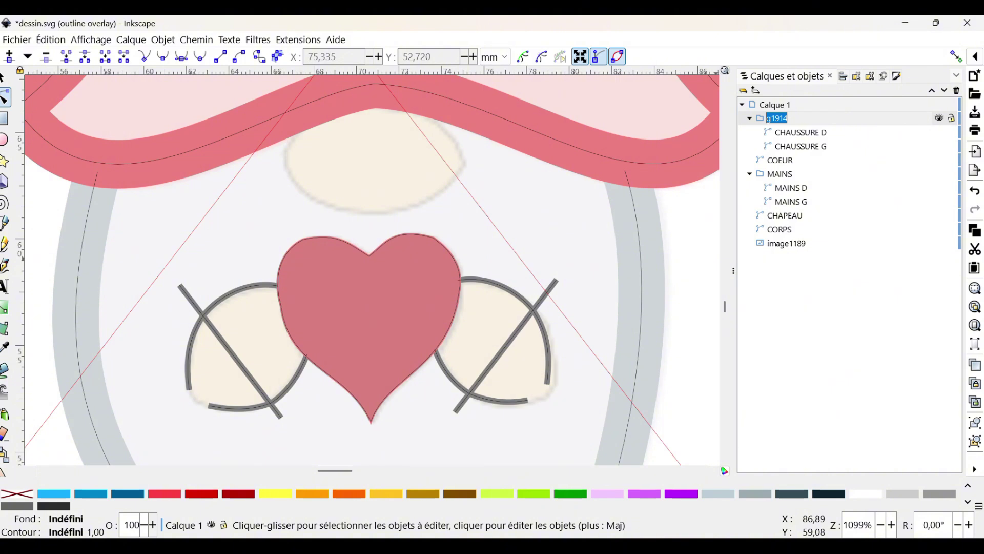
{"action": "type", "text": "CHAUSSURES"}
{"action": "key", "text": "Return"}
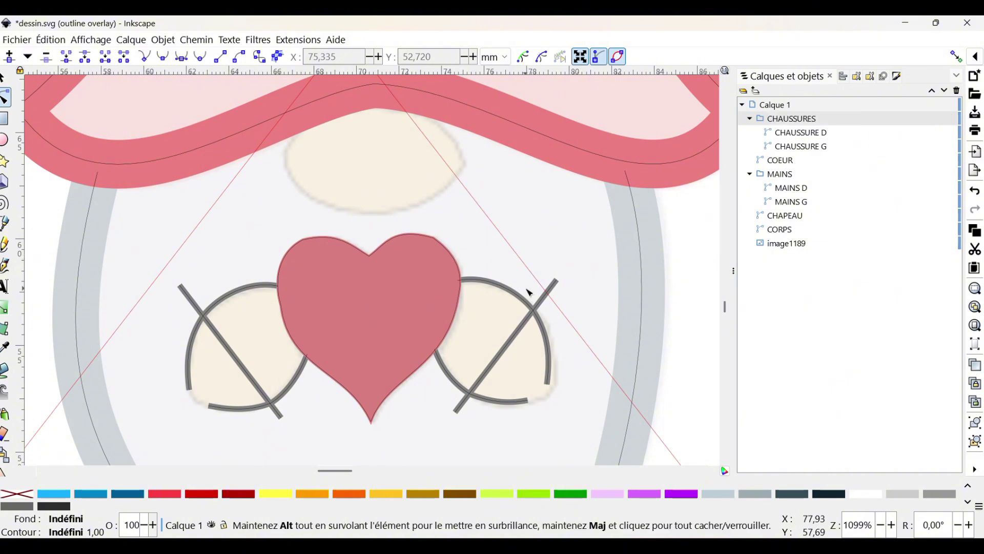
Draw a straight line across the nose with a 3 mm stroke and convert it to a satin column
{"action": "scroll", "coordinate": [528, 282], "scroll_direction": "down", "scroll_amount": 1}
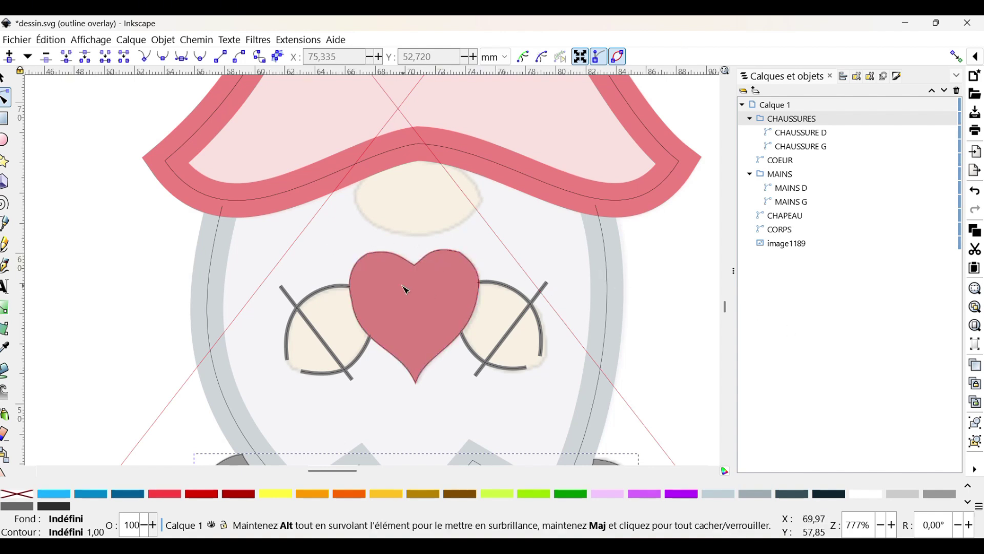
{"action": "left_click", "coordinate": [6, 226]}
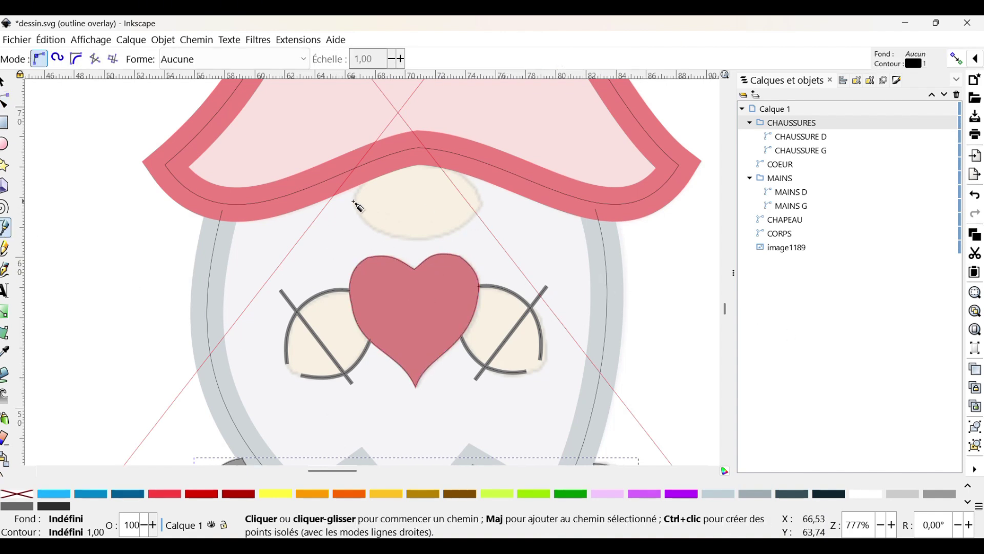
{"action": "left_click", "coordinate": [355, 201]}
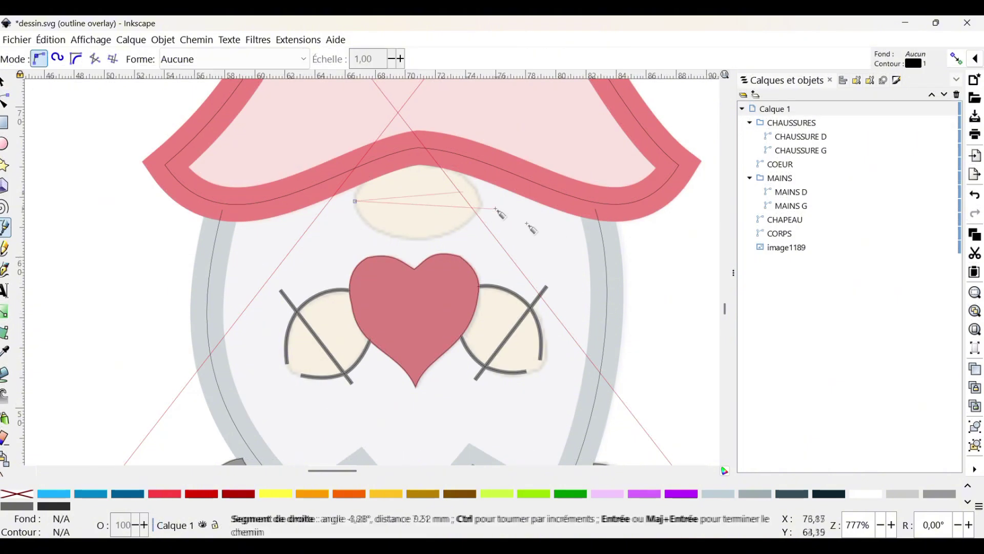
{"action": "key", "text": "Return"}
{"action": "key", "text": "ctrl+shift+f"}
{"action": "left_click", "coordinate": [298, 39]}
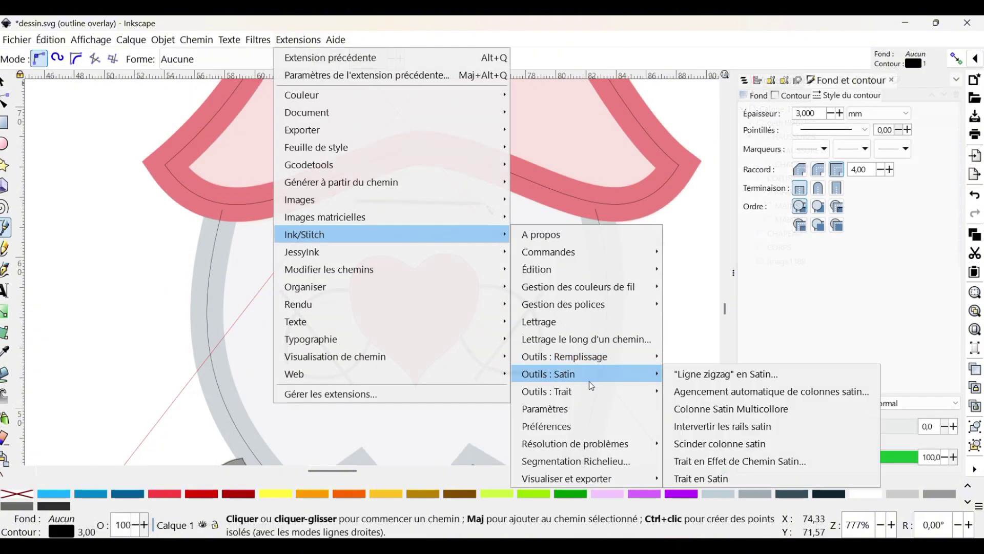
{"action": "left_click", "coordinate": [712, 486]}
Reposition the nose satin's rail nodes and curve both rails around the nose's outline
{"action": "key", "text": "n"}
{"action": "left_click_drag", "start_coordinate": [419, 180], "coordinate": [423, 145]}
{"action": "left_click_drag", "start_coordinate": [480, 226], "coordinate": [481, 208]}
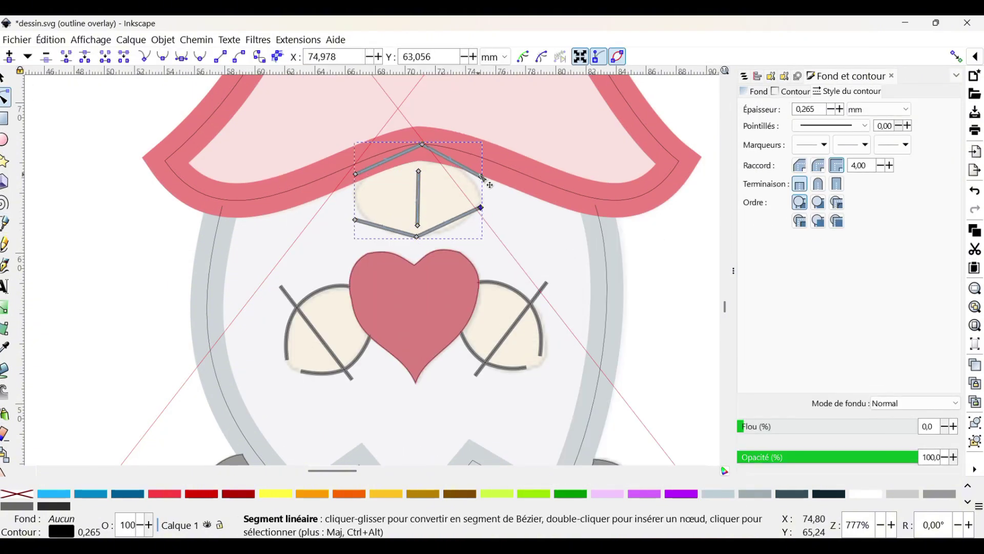
{"action": "left_click_drag", "start_coordinate": [418, 226], "coordinate": [417, 236]}
{"action": "left_click_drag", "start_coordinate": [390, 163], "coordinate": [394, 150]}
{"action": "left_click_drag", "start_coordinate": [449, 222], "coordinate": [456, 231]}
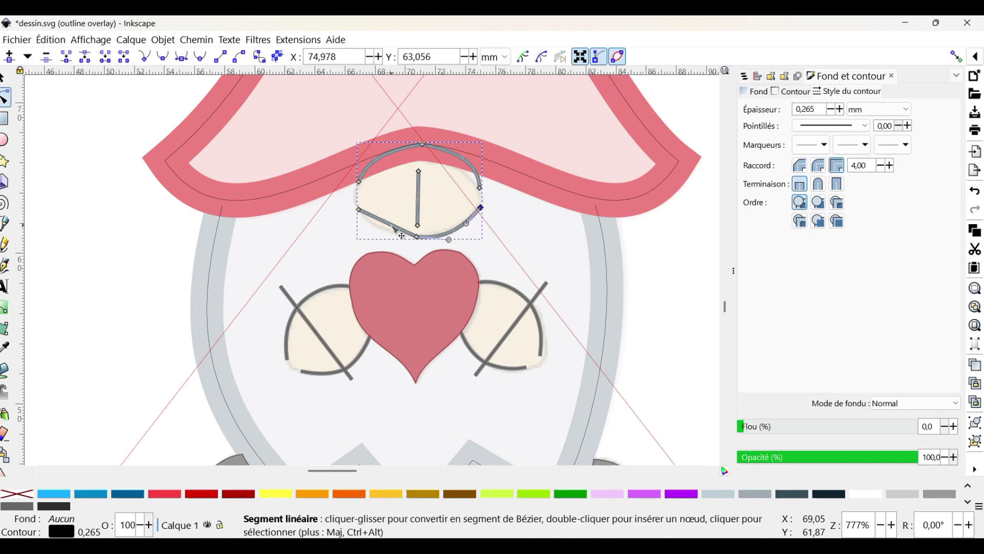
{"action": "left_click_drag", "start_coordinate": [387, 228], "coordinate": [414, 236]}
Extend the nose satin's rung past both rails and lower the upper rail's middle to the hat's lower edge
{"action": "left_click_drag", "start_coordinate": [417, 225], "coordinate": [415, 246]}
{"action": "left_click_drag", "start_coordinate": [418, 172], "coordinate": [423, 128]}
{"action": "left_click_drag", "start_coordinate": [480, 187], "coordinate": [481, 194]}
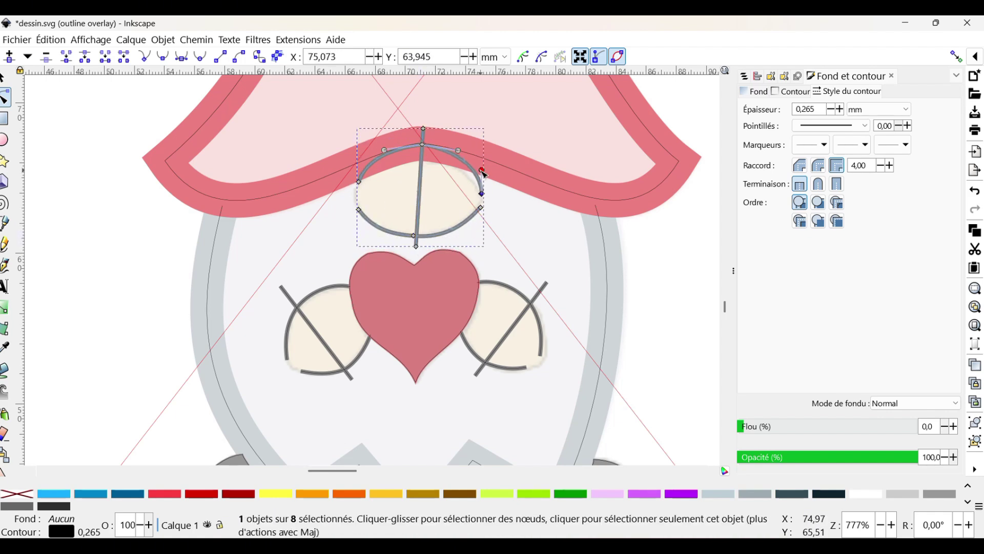
{"action": "left_click_drag", "start_coordinate": [423, 144], "coordinate": [384, 165]}
{"action": "left_click_drag", "start_coordinate": [476, 176], "coordinate": [470, 176]}
Rename the nose's satin path as NEZ
{"action": "left_click", "coordinate": [745, 78]}
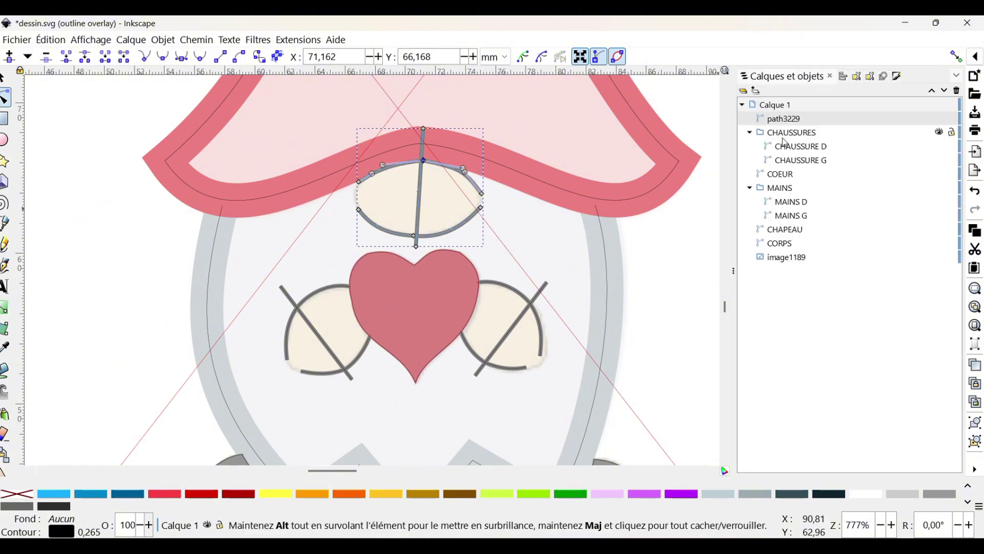
{"action": "double_click", "coordinate": [779, 118]}
{"action": "type", "text": "NEZ"}
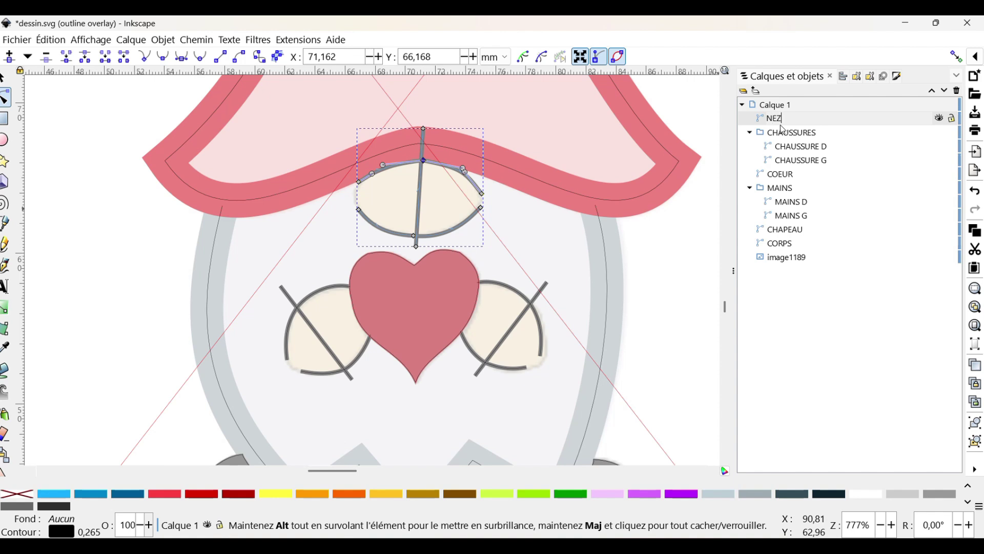
{"action": "key", "text": "Return"}
Raise the two upper end nodes of the CORPS path so they tuck further under the hat's border
{"action": "scroll", "coordinate": [702, 259], "scroll_direction": "down", "scroll_amount": 1}
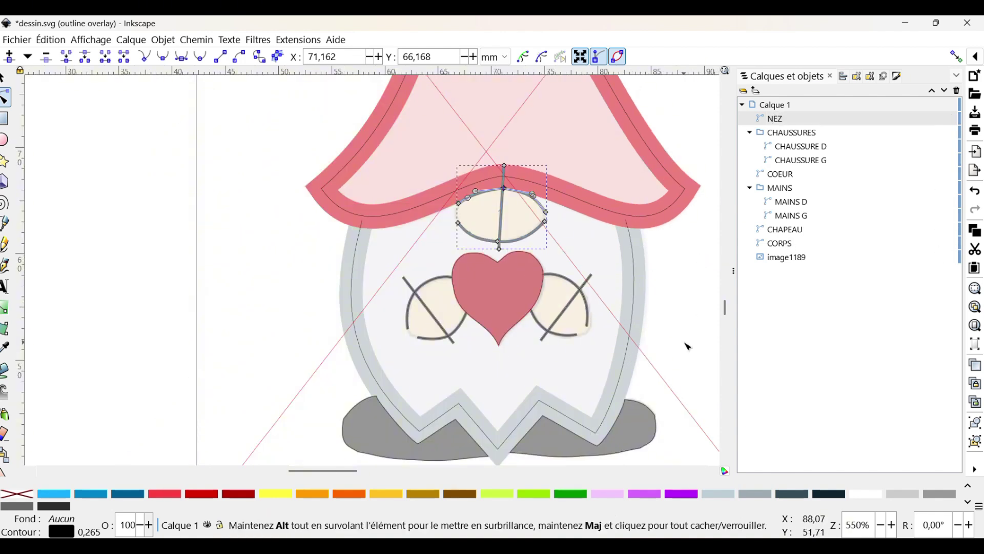
{"action": "left_click", "coordinate": [790, 244]}
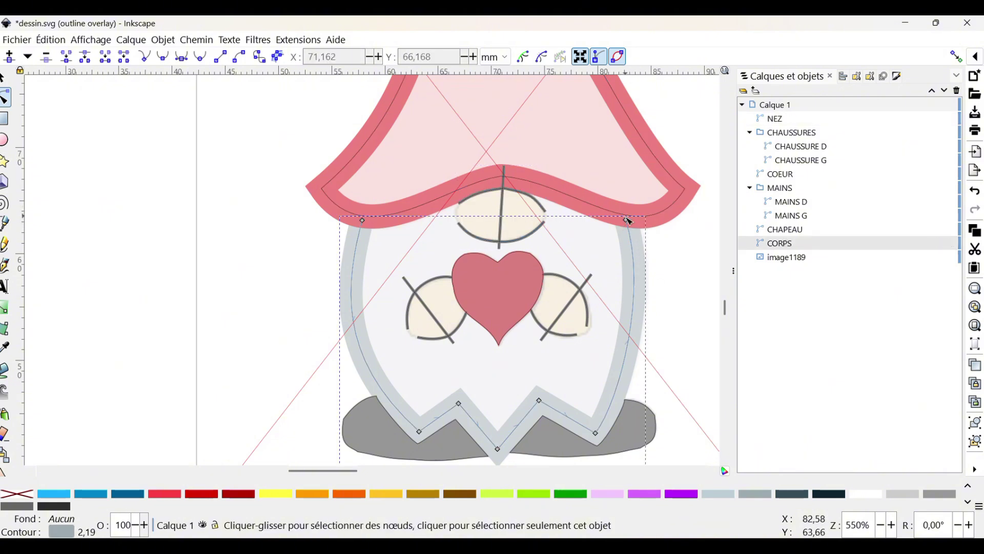
{"action": "left_click_drag", "start_coordinate": [626, 221], "coordinate": [627, 214]}
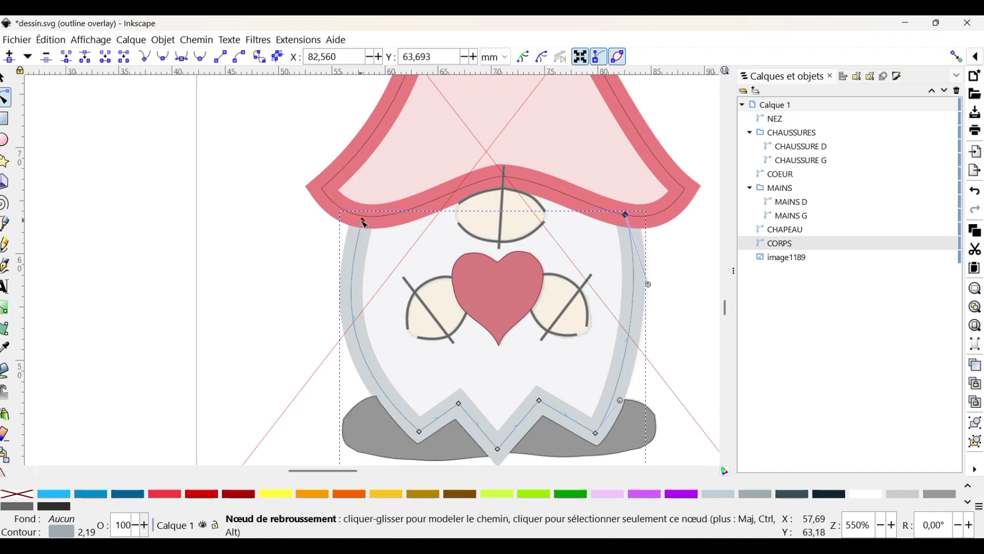
{"action": "left_click_drag", "start_coordinate": [365, 220], "coordinate": [365, 217]}
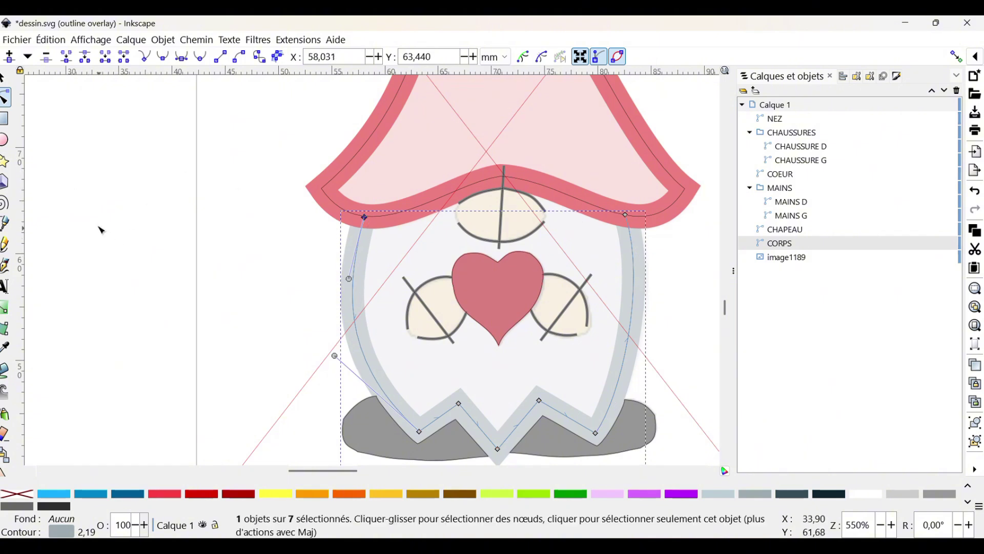
{"action": "key", "text": "Escape"}
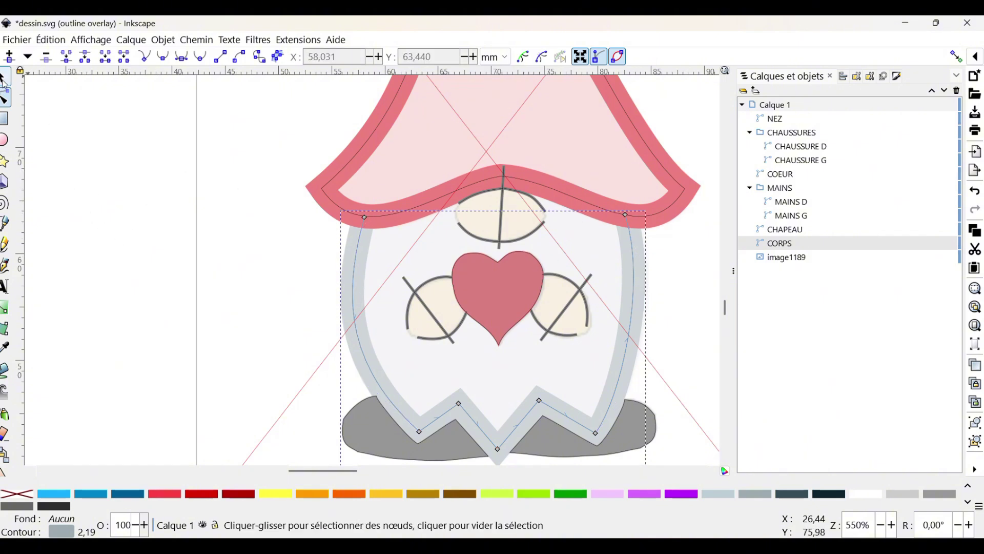
Paste a copy of the CORPS path and place it exactly over the original
{"action": "left_click", "coordinate": [5, 78]}
{"action": "key", "text": "ctrl+v"}
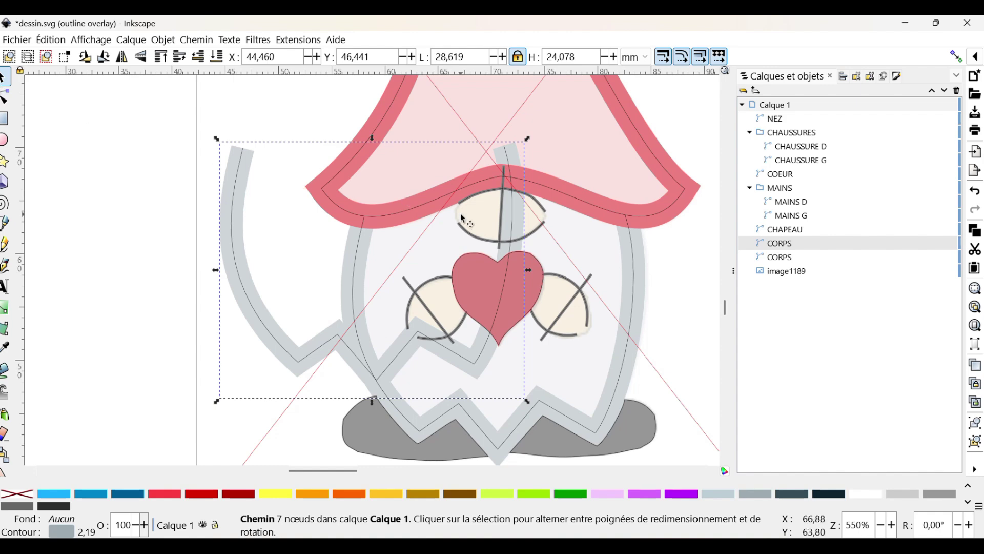
{"action": "left_click_drag", "start_coordinate": [516, 204], "coordinate": [633, 272]}
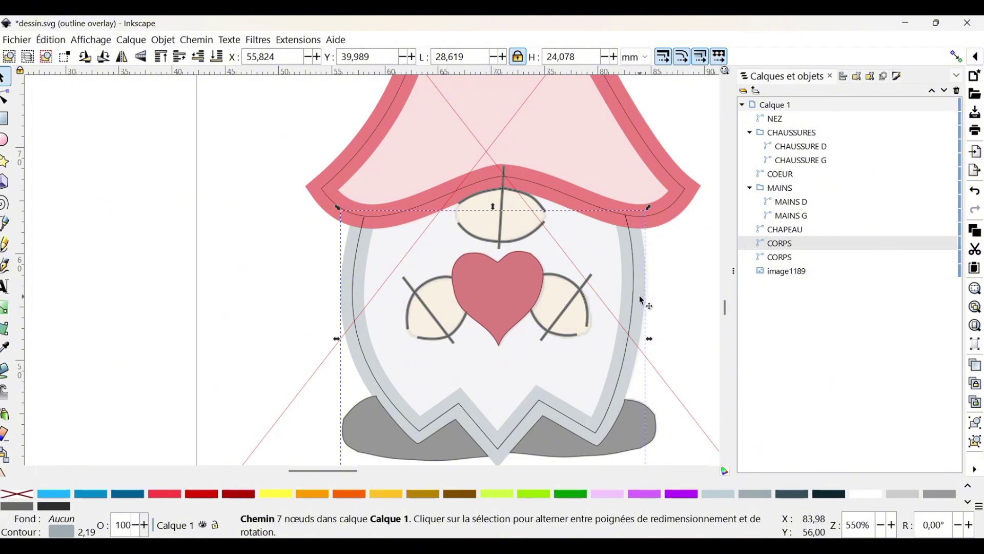
Close the CORPS copy with two straight segments joining its upper ends through the middle of the hat's lower border
{"action": "left_click", "coordinate": [5, 96]}
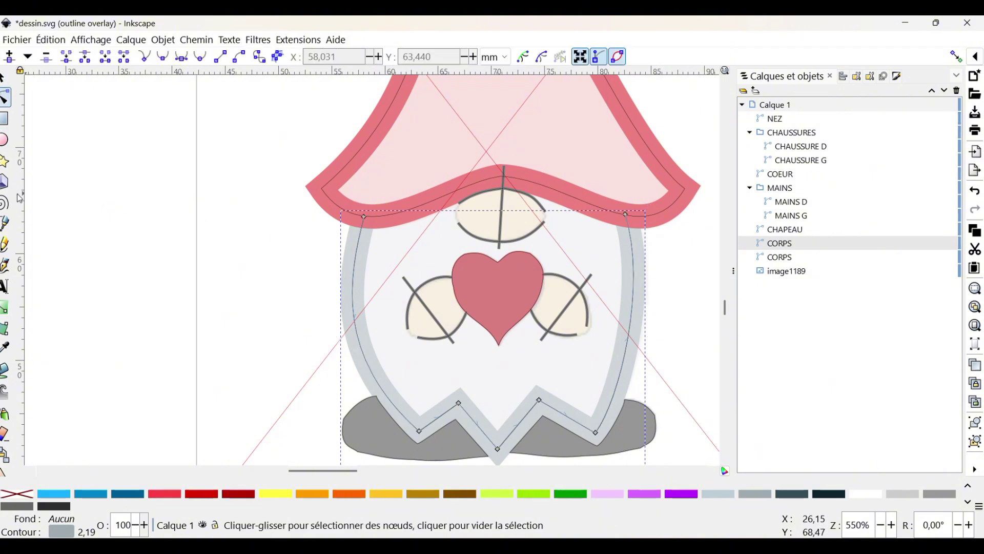
{"action": "left_click", "coordinate": [9, 230]}
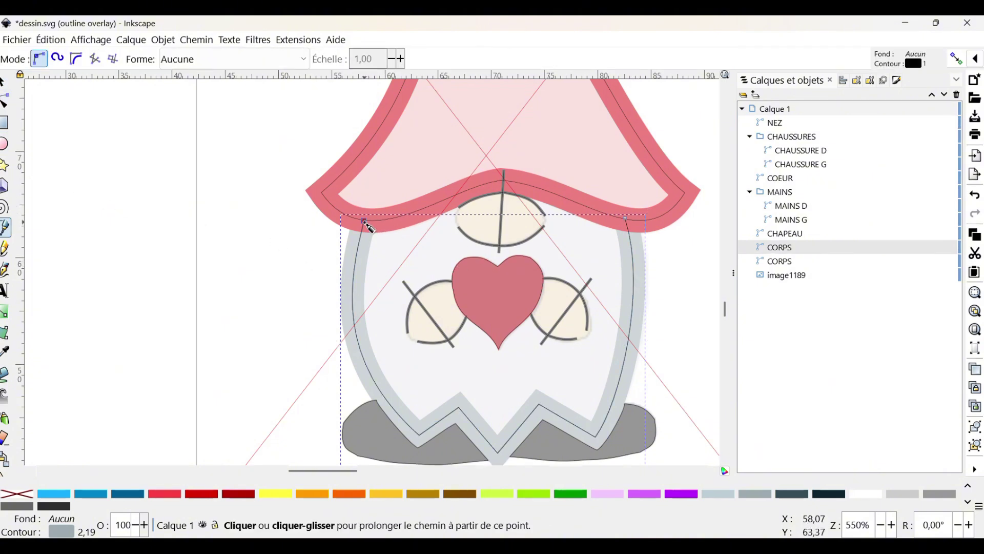
{"action": "left_click", "coordinate": [364, 222]}
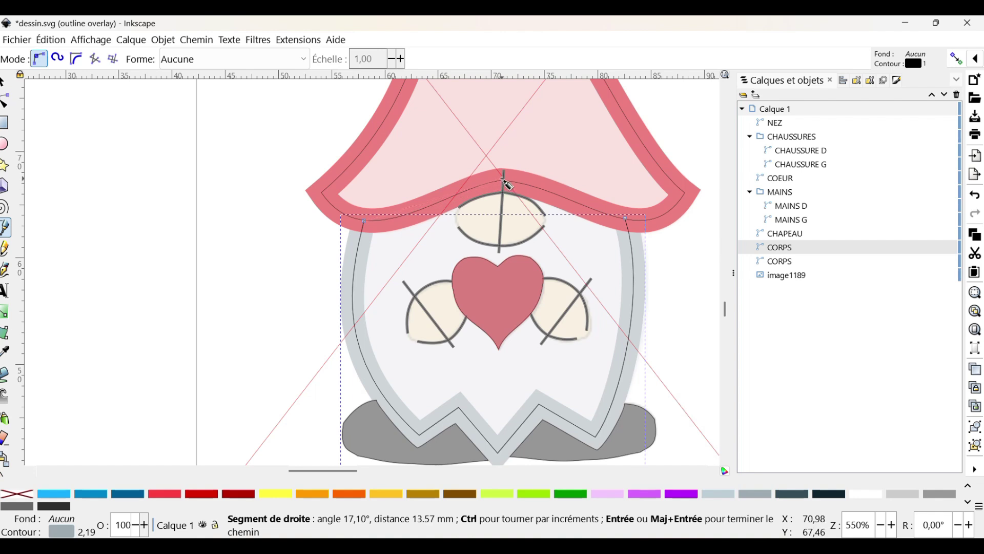
{"action": "left_click", "coordinate": [505, 182]}
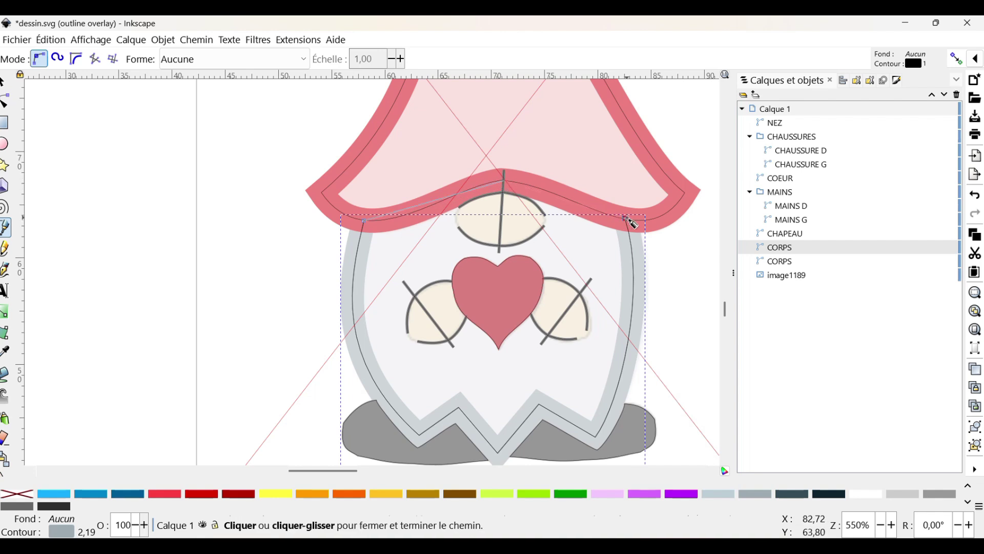
{"action": "left_click", "coordinate": [626, 219]}
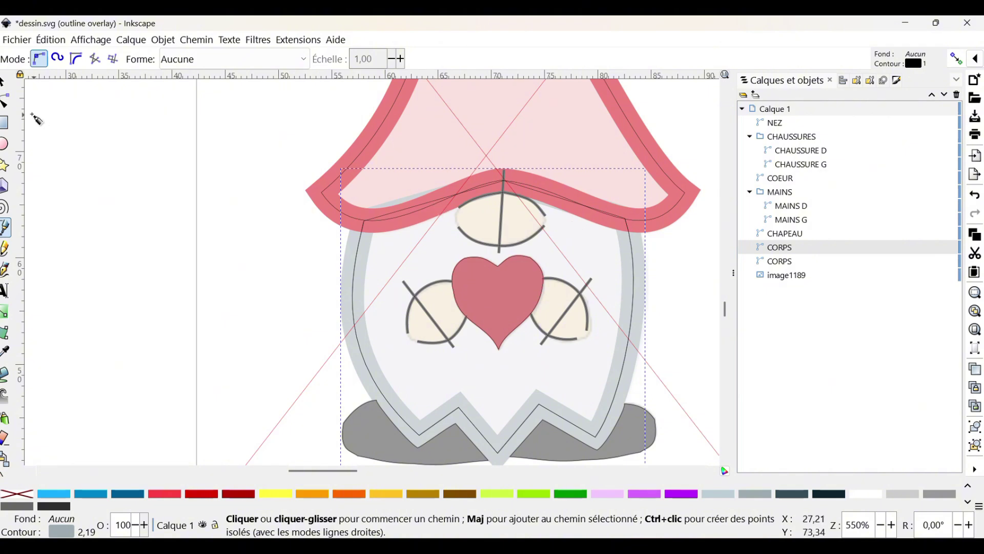
Curve the CORPS copy's two upper segments to follow the centre line of the hat's lower border
{"action": "left_click", "coordinate": [5, 101]}
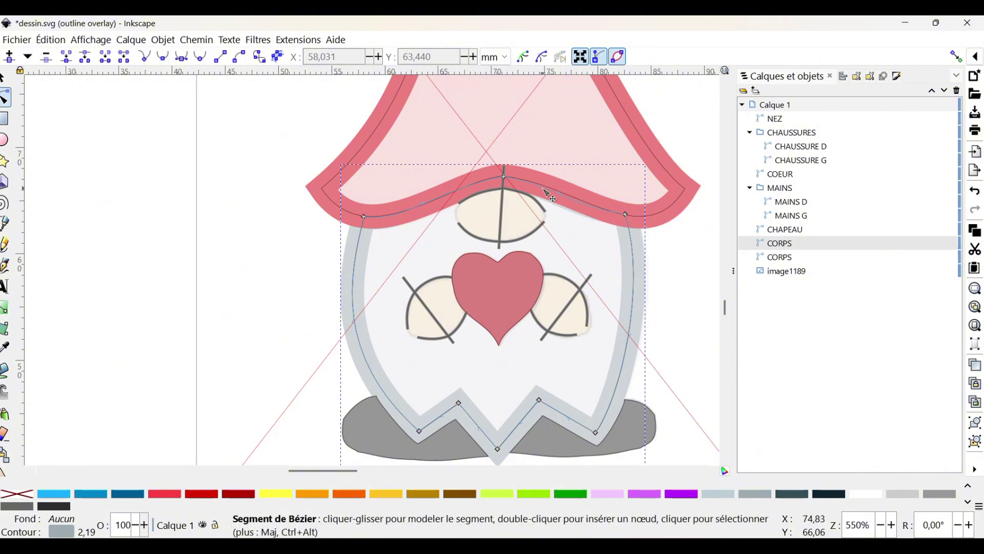
{"action": "left_click", "coordinate": [562, 190]}
{"action": "left_click_drag", "start_coordinate": [566, 205], "coordinate": [575, 205]}
{"action": "left_click_drag", "start_coordinate": [405, 223], "coordinate": [424, 213]}
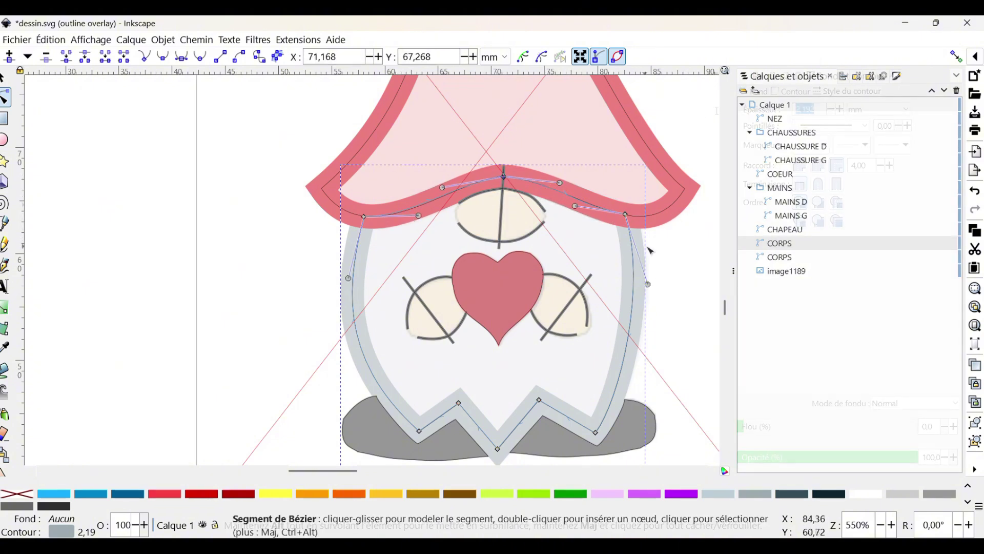
Set the CORPS copy's stroke width to 1 mm and its stroke colour to brown
{"action": "left_click", "coordinate": [897, 76]}
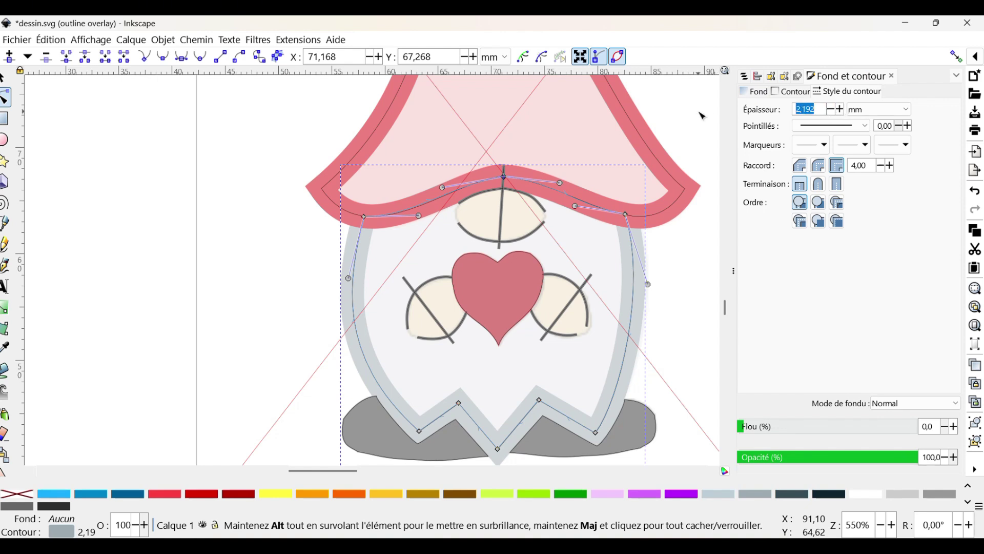
{"action": "type", "text": "1"}
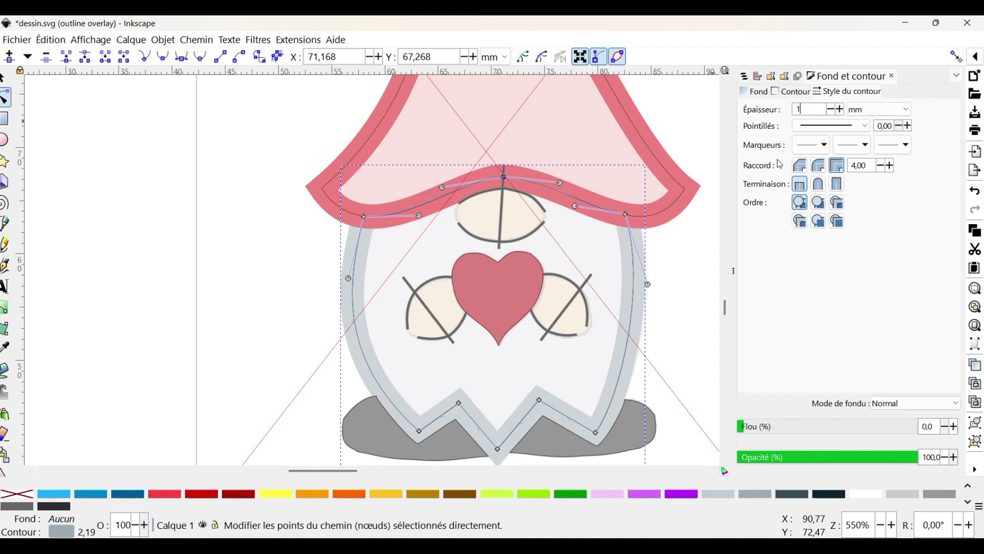
{"action": "key", "text": "Return"}
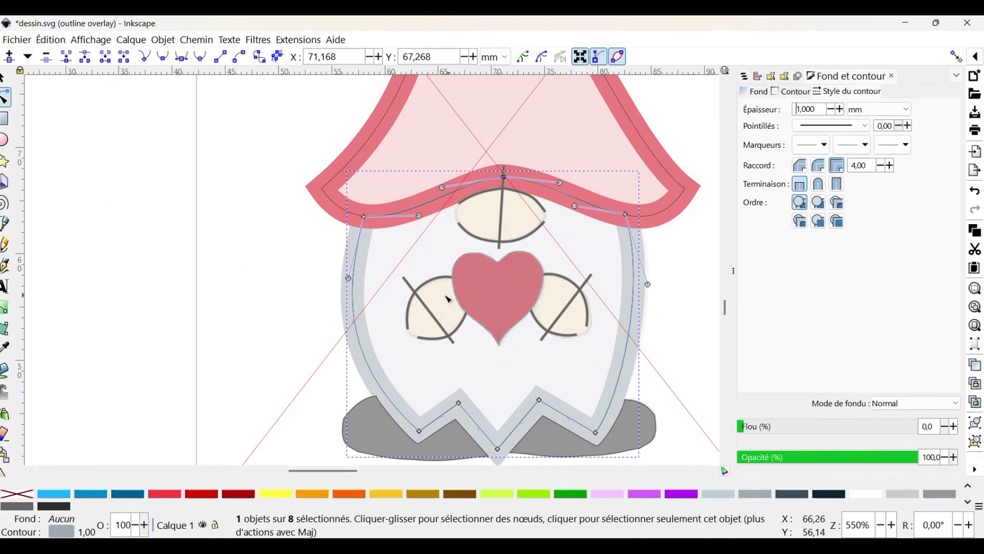
{"action": "right_click", "coordinate": [464, 493]}
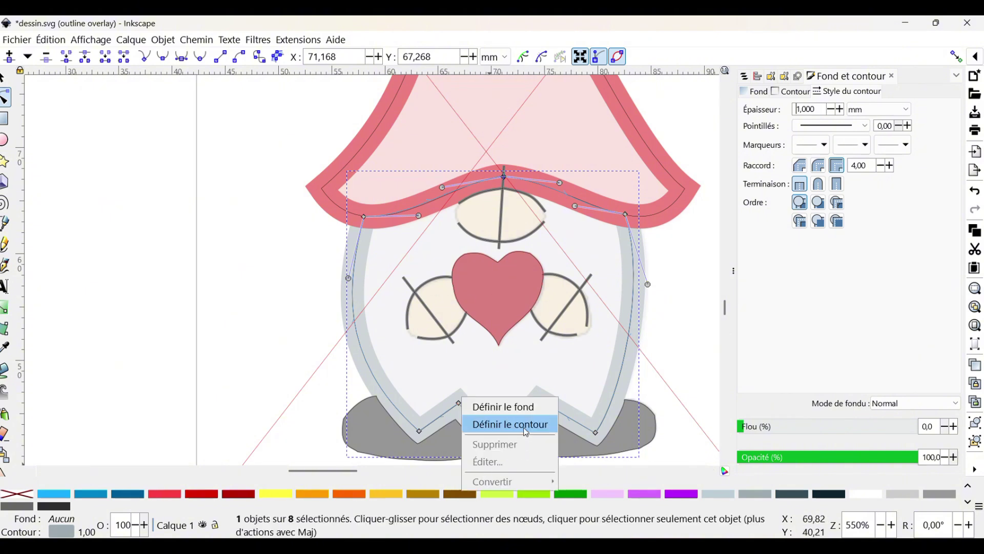
{"action": "left_click", "coordinate": [525, 432]}
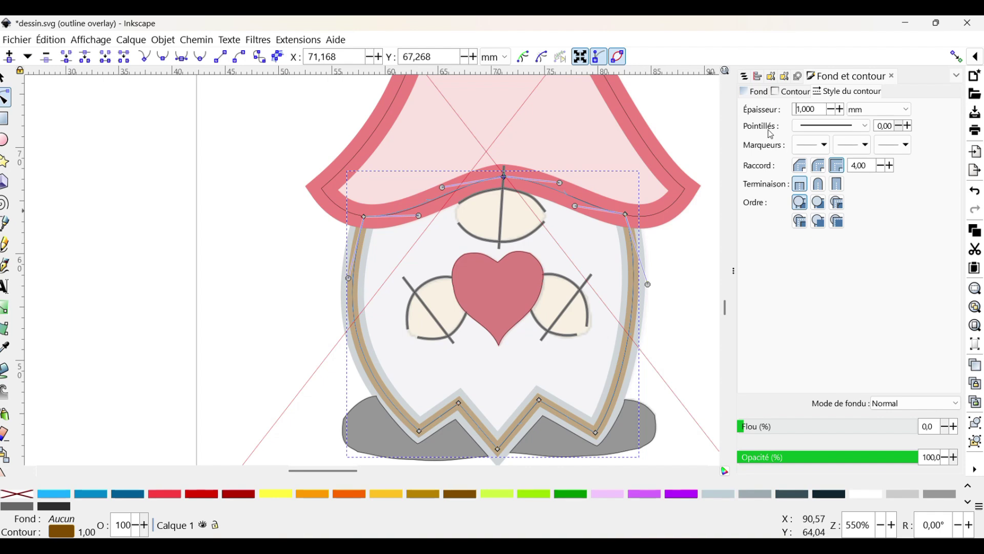
{"action": "left_click", "coordinate": [747, 79]}
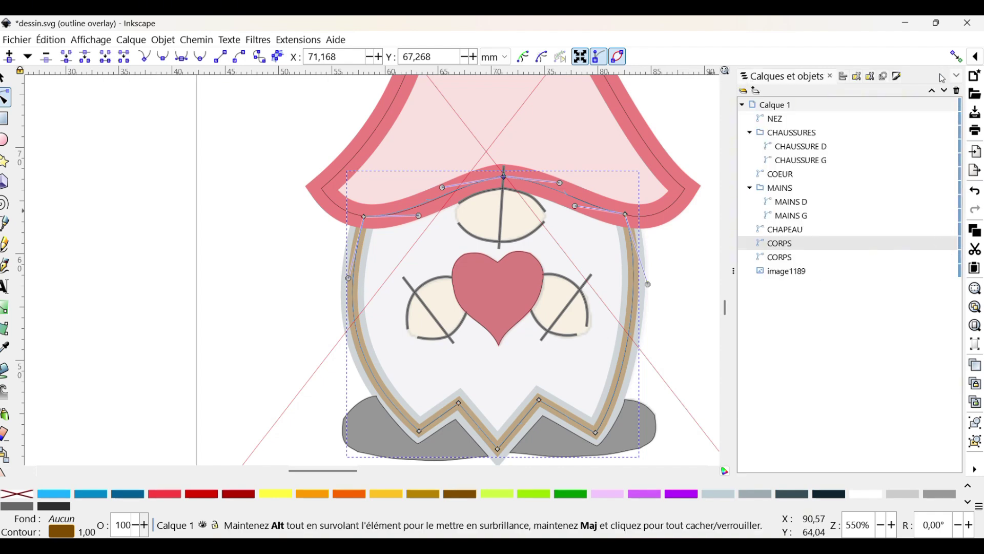
Move the CORPS copy one level down in the stacking order so it lies beneath the original CORPS
{"action": "left_click", "coordinate": [945, 92]}
{"action": "left_click", "coordinate": [933, 93]}
{"action": "left_click", "coordinate": [946, 93]}
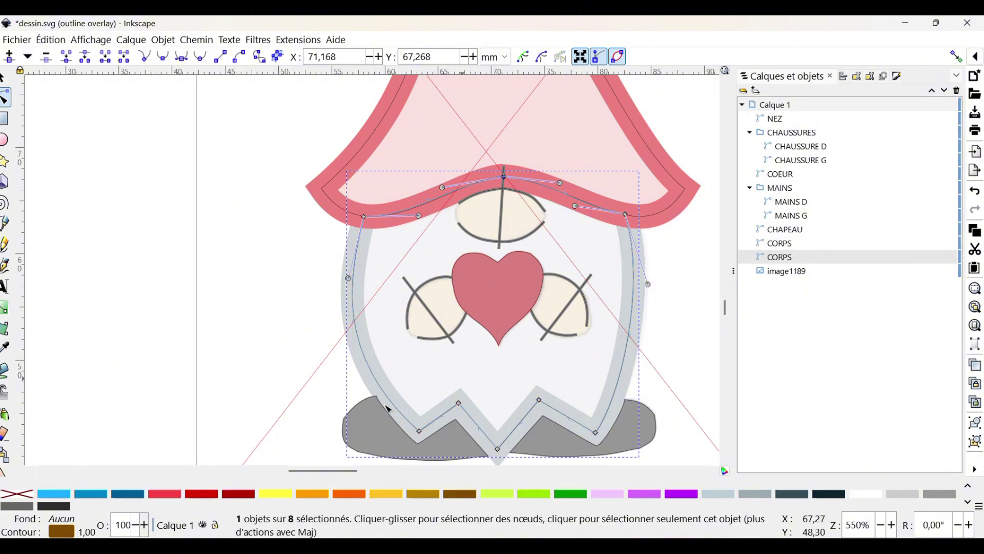
Hide every object except the CORPS copy and the reference image, including nose, shoes, heart, hands, hat and original CORPS
{"action": "left_click", "coordinate": [941, 243]}
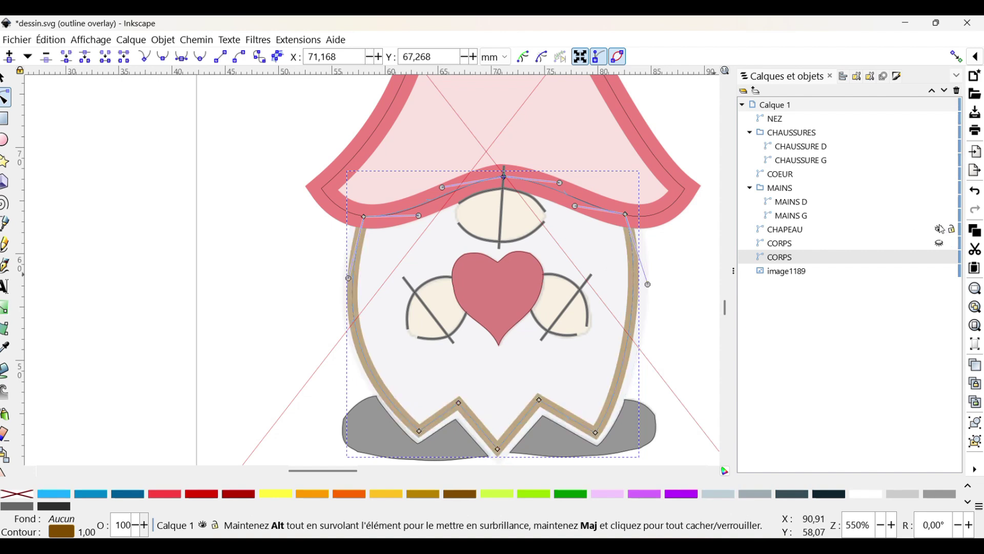
{"action": "left_click", "coordinate": [941, 229]}
{"action": "left_click", "coordinate": [940, 216]}
{"action": "left_click", "coordinate": [942, 202]}
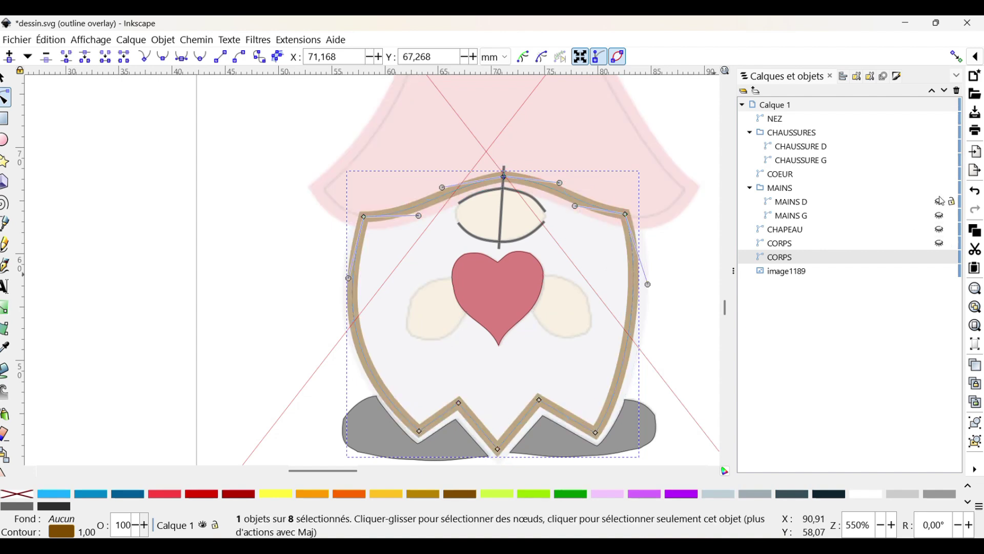
{"action": "left_click", "coordinate": [941, 202]}
{"action": "left_click", "coordinate": [941, 173]}
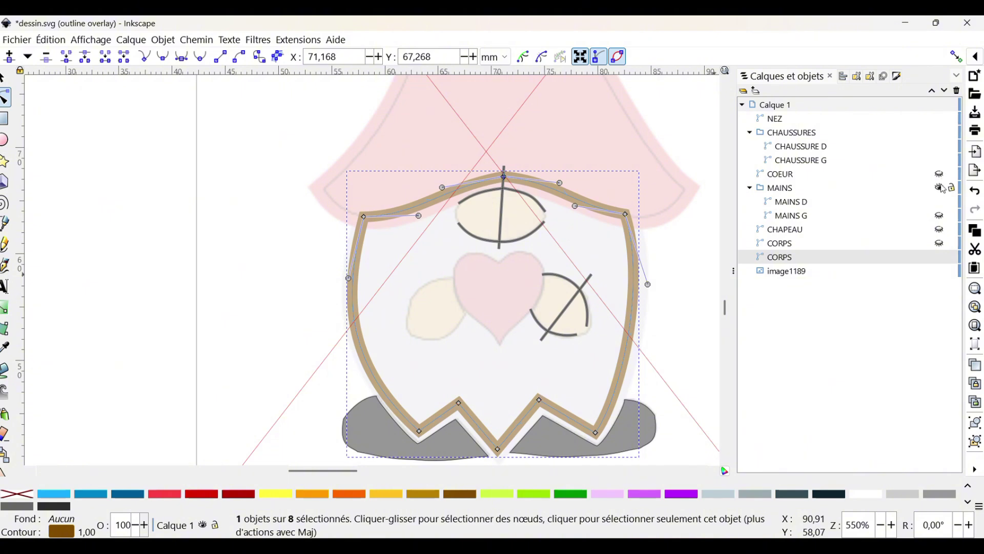
{"action": "left_click", "coordinate": [940, 133]}
{"action": "left_click", "coordinate": [939, 119]}
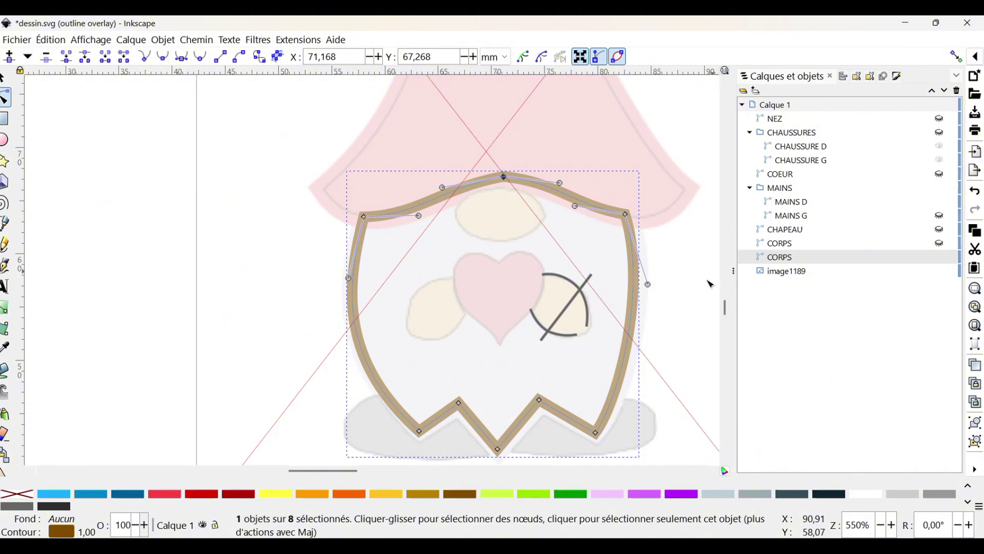
{"action": "left_click", "coordinate": [939, 202]}
{"action": "left_click", "coordinate": [689, 301]}
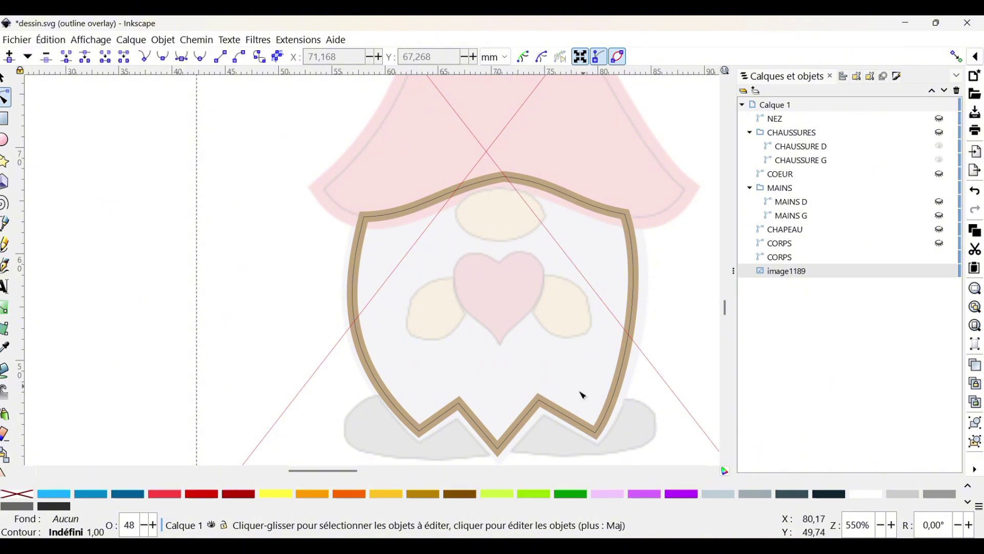
Move the lowest point of the CORPS copy slightly down and right, closer to the body's tip in the reference image
{"action": "scroll", "coordinate": [522, 429], "scroll_direction": "down", "scroll_amount": 2}
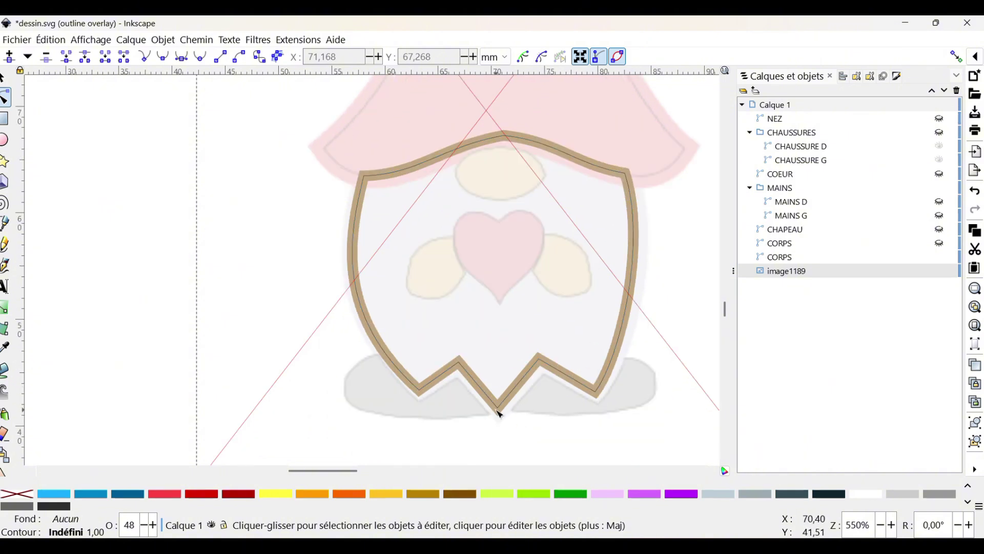
{"action": "left_click", "coordinate": [500, 413]}
{"action": "left_click_drag", "start_coordinate": [500, 413], "coordinate": [504, 417]}
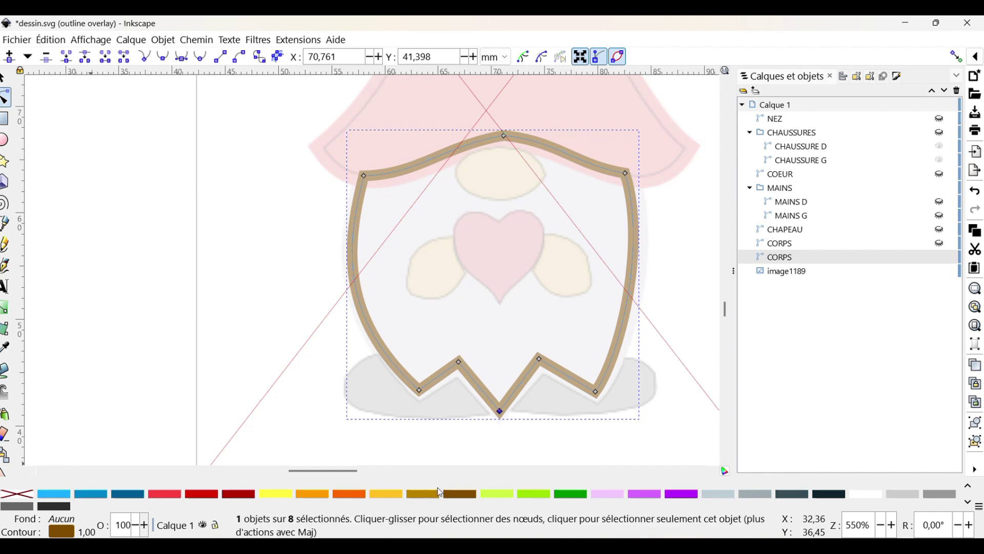
Fill the CORPS copy with the same brown as its stroke
{"action": "right_click", "coordinate": [453, 494]}
{"action": "left_click", "coordinate": [513, 431]}
{"action": "left_click", "coordinate": [448, 495]}
{"action": "right_click", "coordinate": [447, 495]}
{"action": "left_click", "coordinate": [502, 430]}
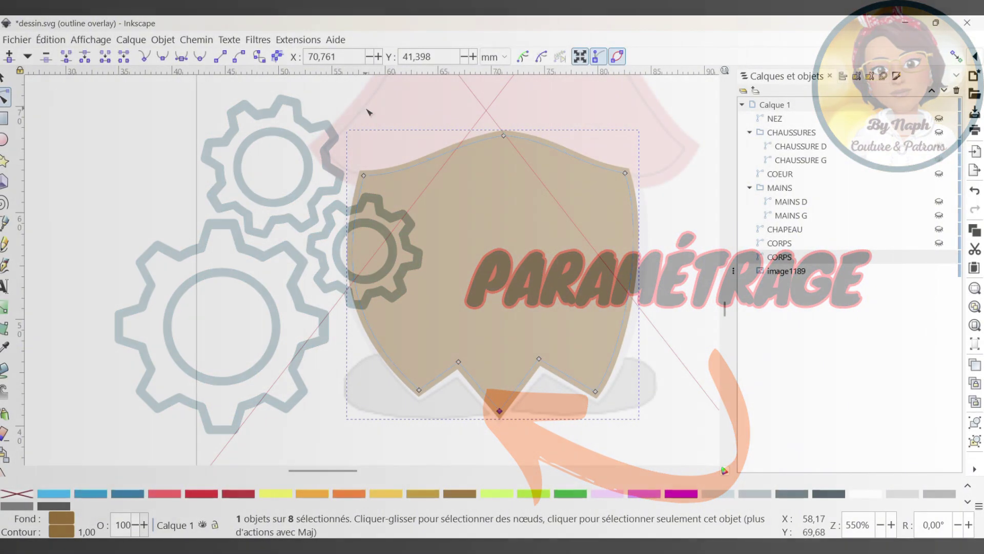
Open the Ink/Stitch embroidery parameters for the CORPS copy
{"action": "left_click", "coordinate": [299, 39]}
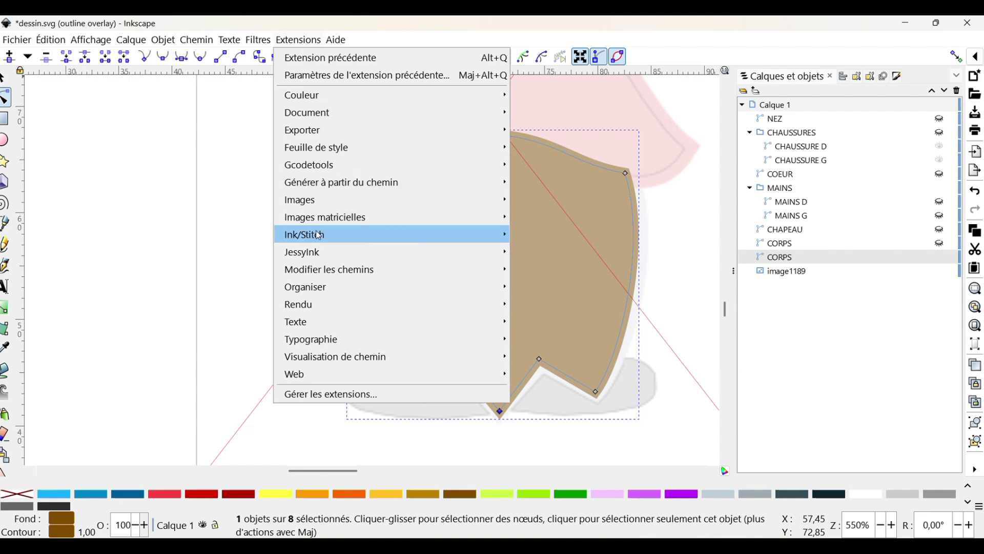
{"action": "mouse_move", "coordinate": [410, 235]}
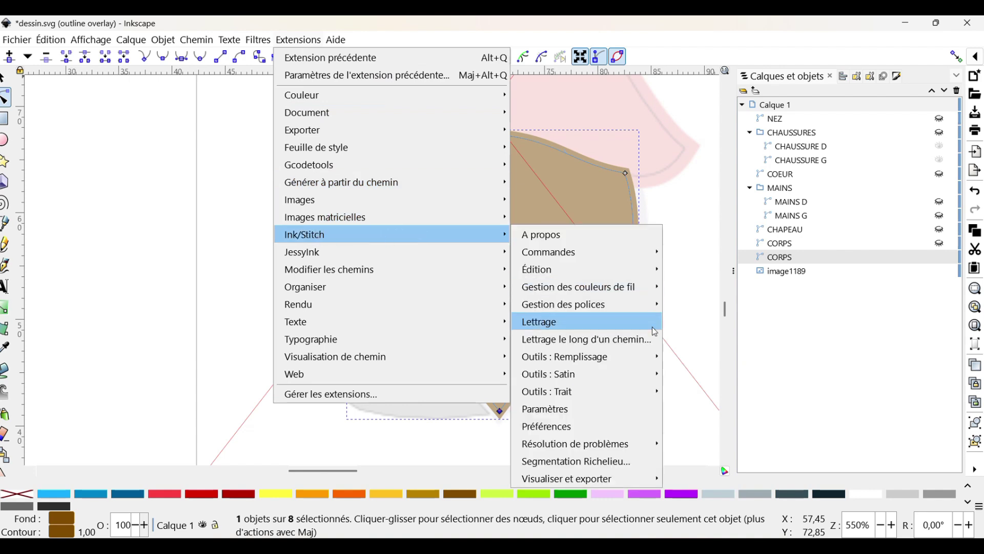
{"action": "left_click", "coordinate": [574, 414]}
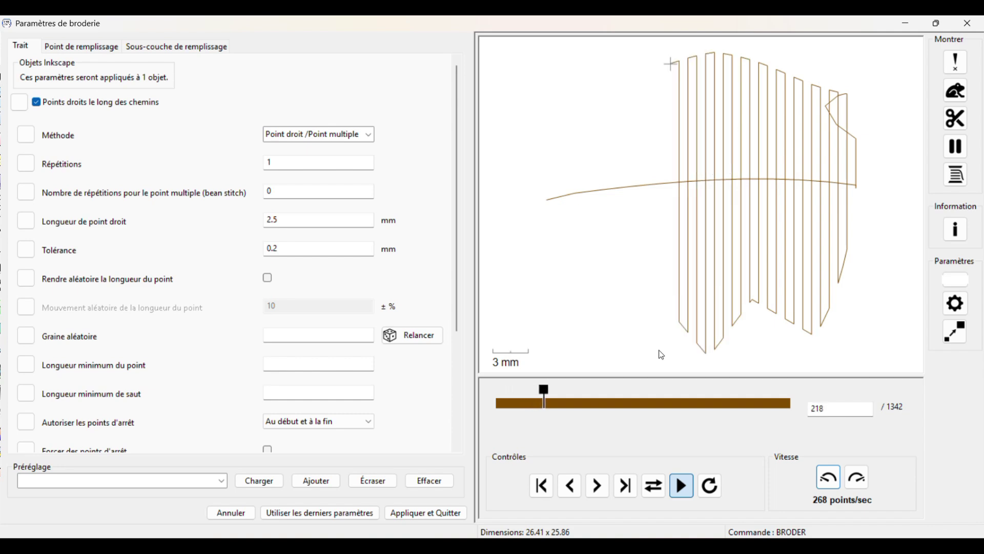
Load the preset POINT REMPLISSAGE TRIANGLE CROISE for the CORPS copy
{"action": "scroll", "coordinate": [432, 264], "scroll_direction": "down", "scroll_amount": 3}
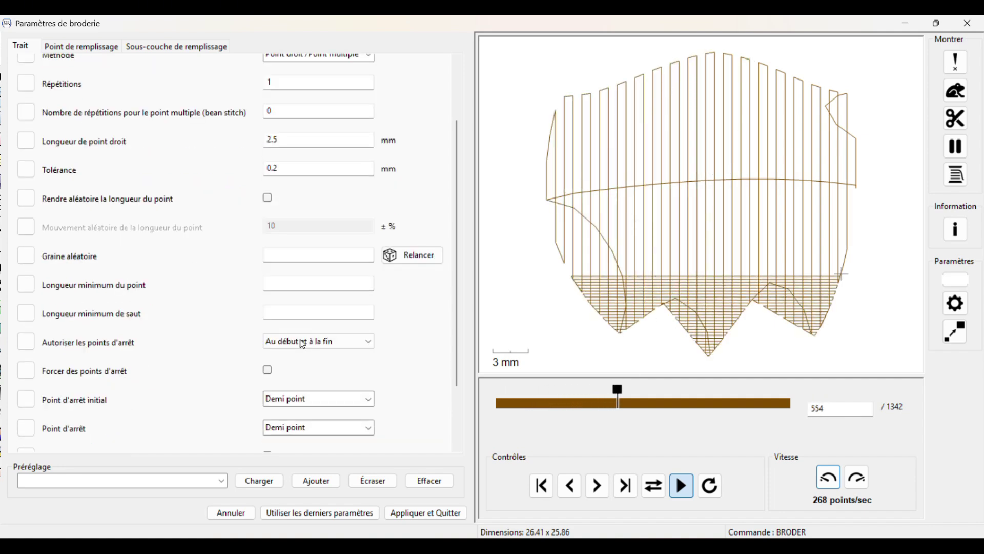
{"action": "scroll", "coordinate": [297, 343], "scroll_direction": "down", "scroll_amount": 1}
{"action": "scroll", "coordinate": [295, 339], "scroll_direction": "up", "scroll_amount": 2}
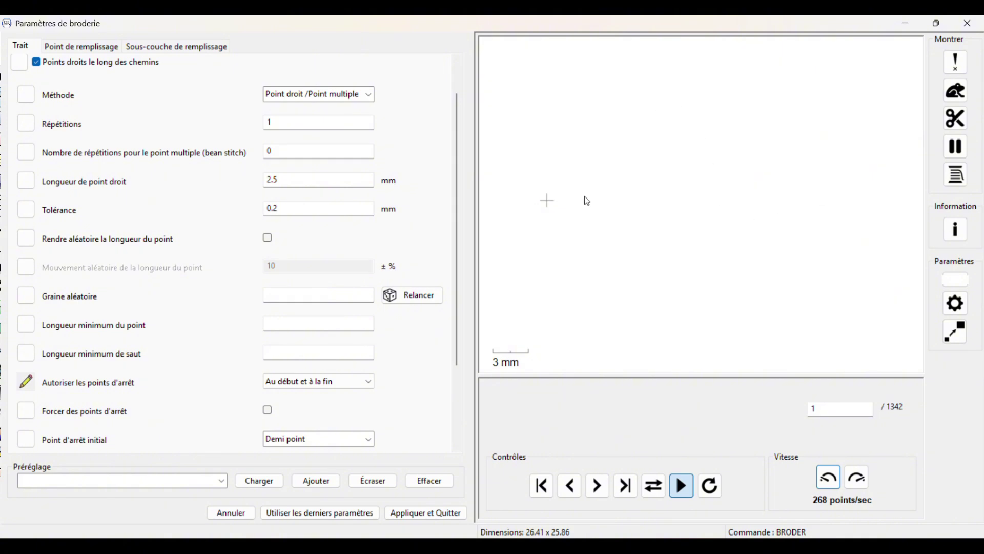
{"action": "scroll", "coordinate": [423, 357], "scroll_direction": "down", "scroll_amount": 2}
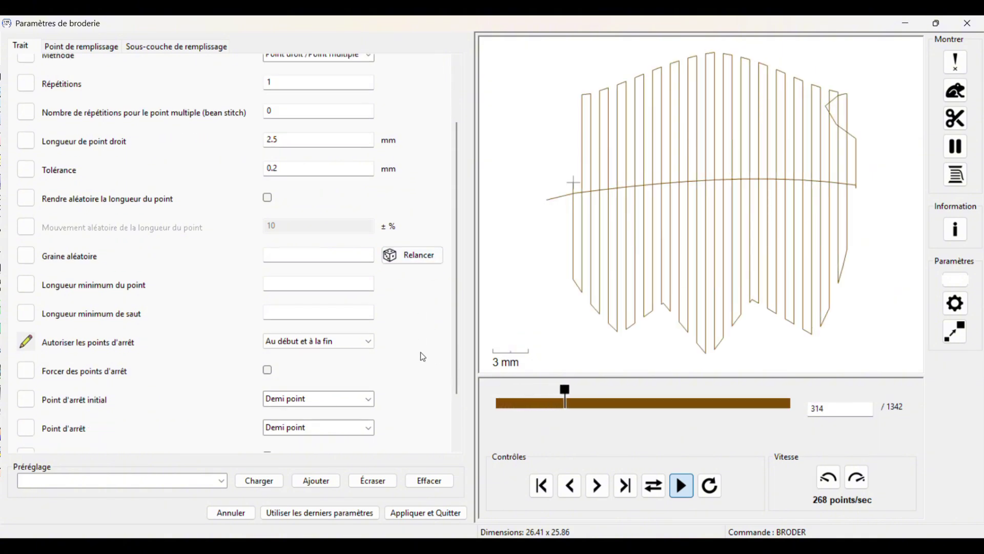
{"action": "scroll", "coordinate": [423, 357], "scroll_direction": "down", "scroll_amount": 2}
{"action": "left_click", "coordinate": [221, 480]}
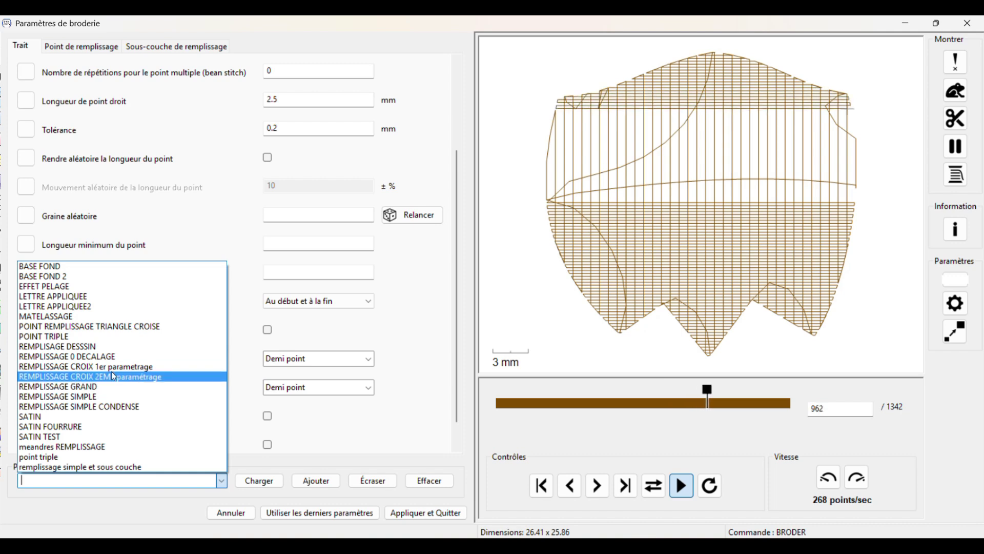
{"action": "left_click", "coordinate": [110, 332]}
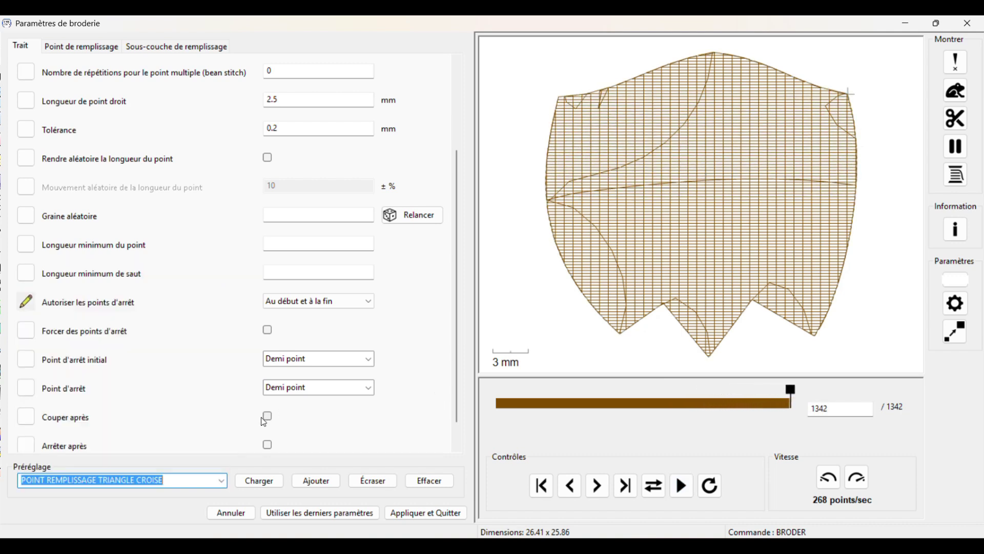
{"action": "left_click", "coordinate": [259, 481]}
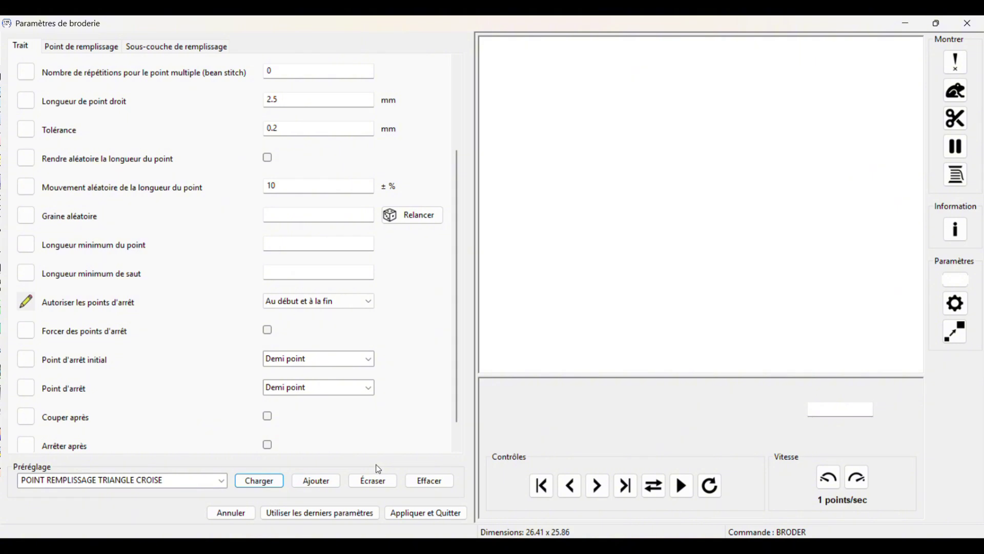
Enable Couper après for the CORPS copy's stroke stitches
{"action": "left_click", "coordinate": [267, 416]}
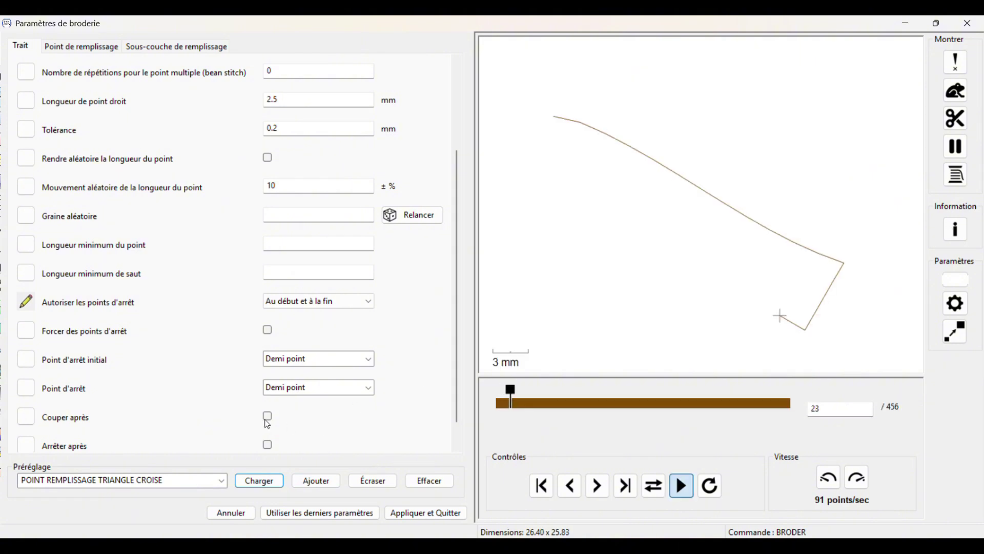
{"action": "scroll", "coordinate": [406, 353], "scroll_direction": "up", "scroll_amount": 2}
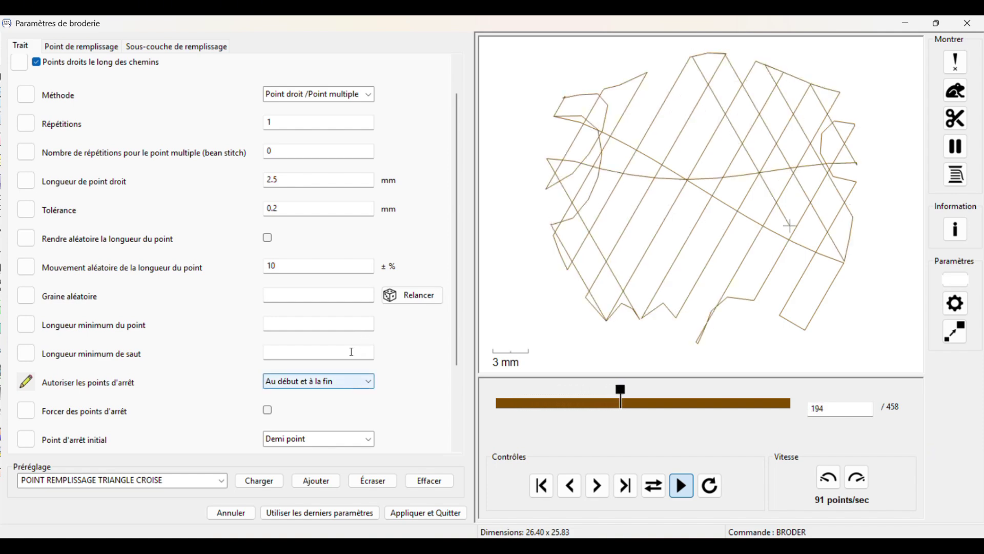
{"action": "scroll", "coordinate": [321, 220], "scroll_direction": "up", "scroll_amount": 1}
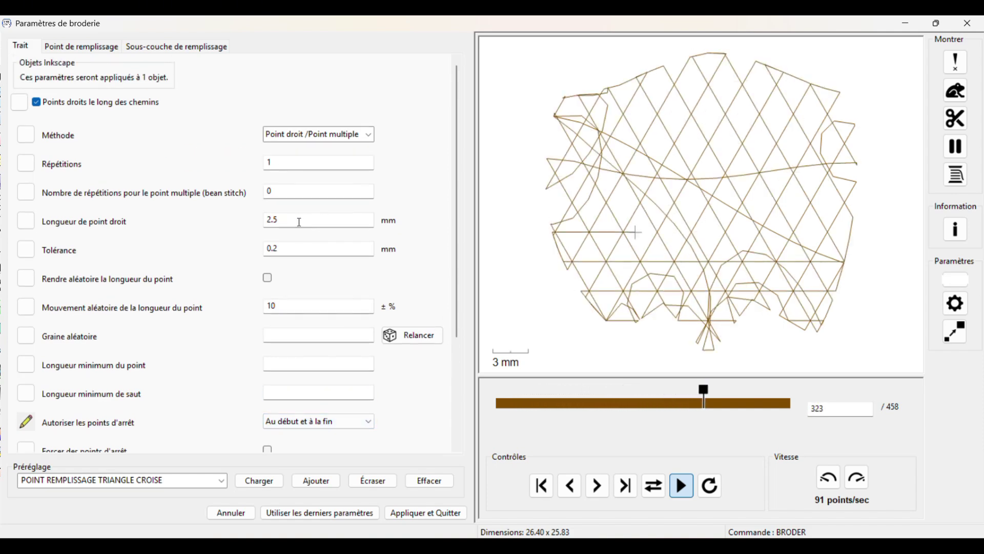
Disable Chemin de dessous and enable Couper après for the CORPS copy's fill stitches
{"action": "left_click", "coordinate": [74, 50]}
{"action": "scroll", "coordinate": [408, 249], "scroll_direction": "down", "scroll_amount": 5}
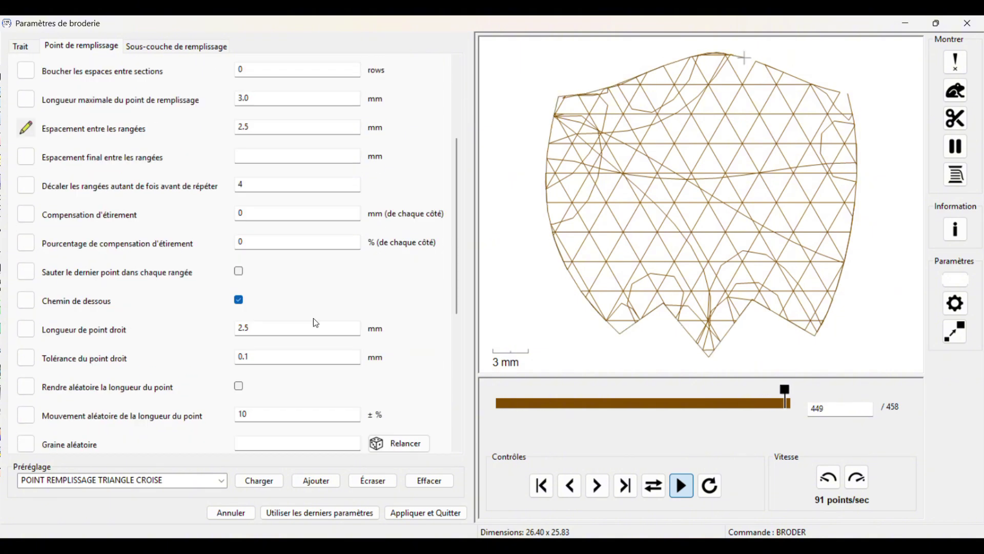
{"action": "left_click", "coordinate": [239, 300]}
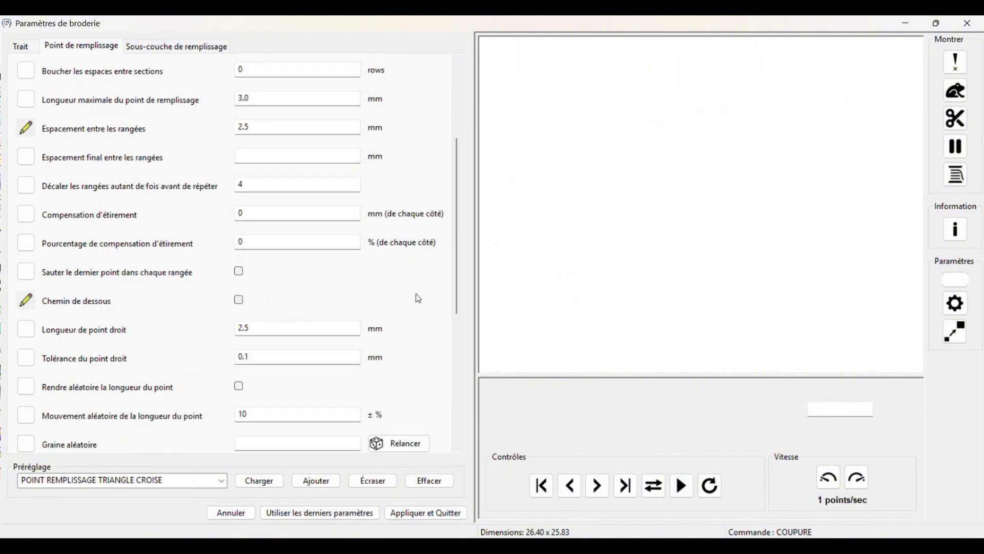
{"action": "scroll", "coordinate": [416, 295], "scroll_direction": "down", "scroll_amount": 7}
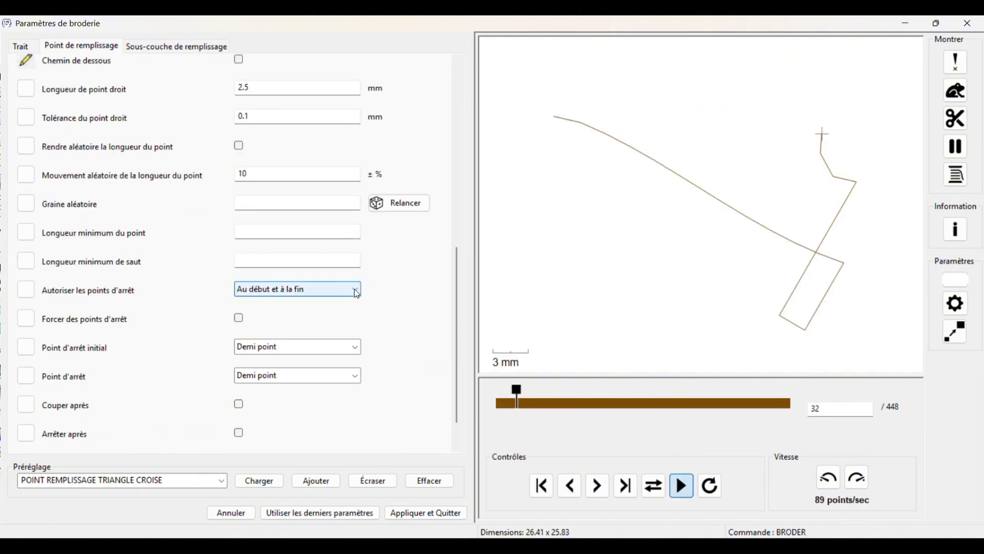
{"action": "left_click", "coordinate": [356, 290]}
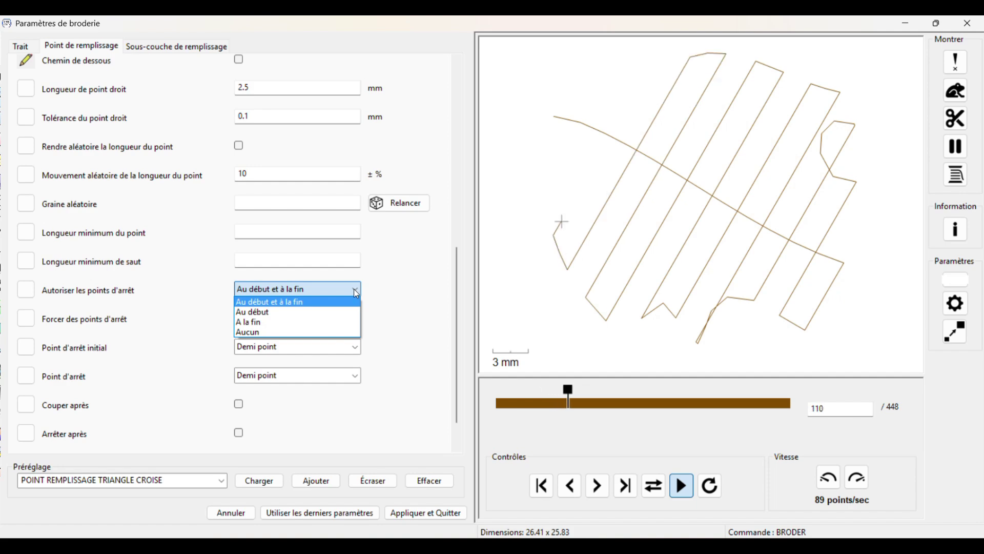
{"action": "left_click", "coordinate": [238, 405]}
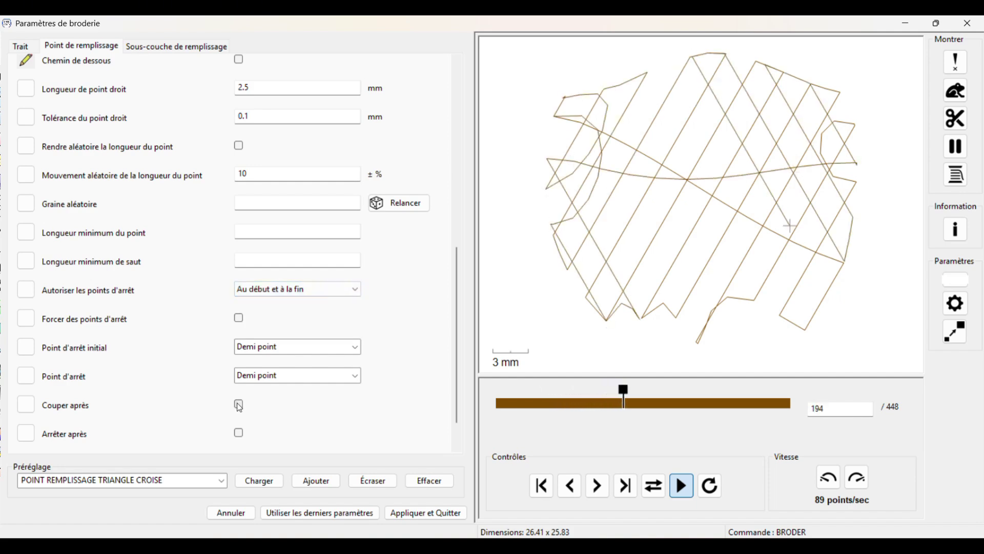
{"action": "left_click", "coordinate": [239, 405]}
Disable Chemin de dessous for the CORPS copy's fill underlay
{"action": "left_click", "coordinate": [210, 46]}
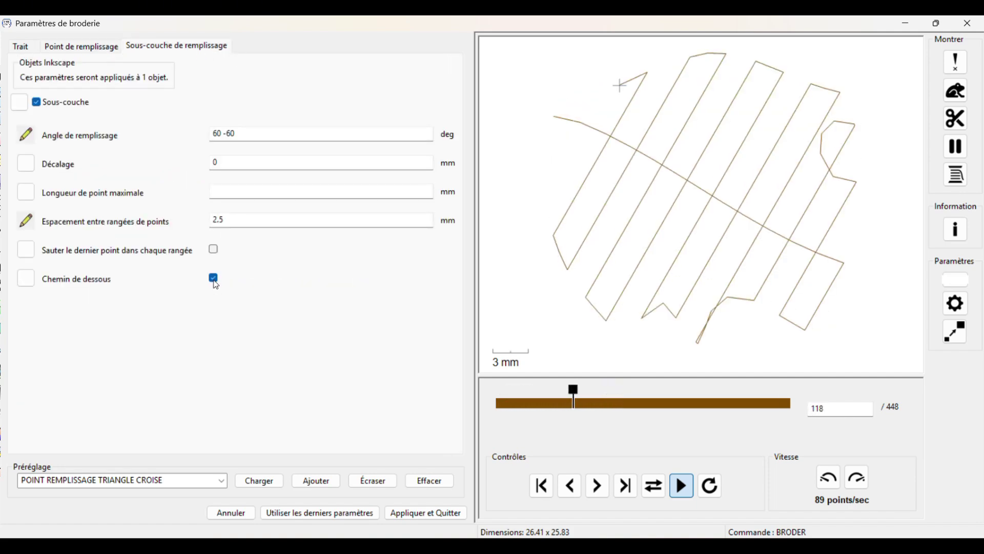
{"action": "left_click", "coordinate": [214, 278]}
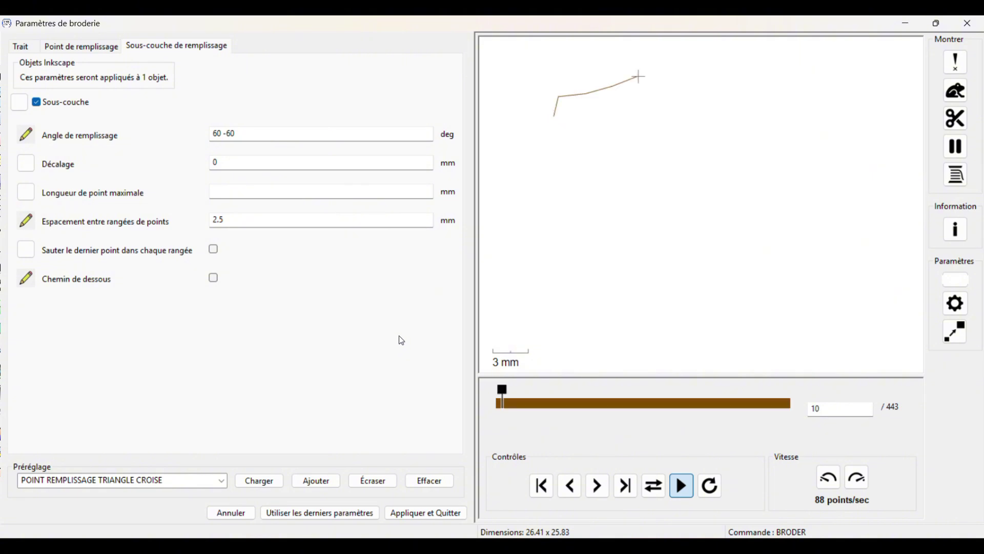
Set the row spacing of the CORPS copy's fill stitches to 2 mm
{"action": "left_click", "coordinate": [81, 46]}
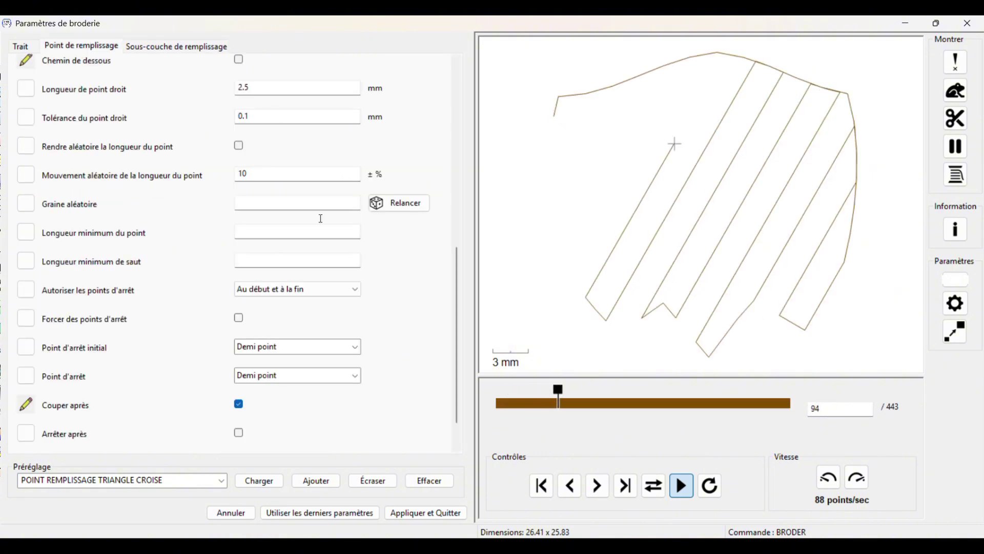
{"action": "scroll", "coordinate": [441, 334], "scroll_direction": "up", "scroll_amount": 3}
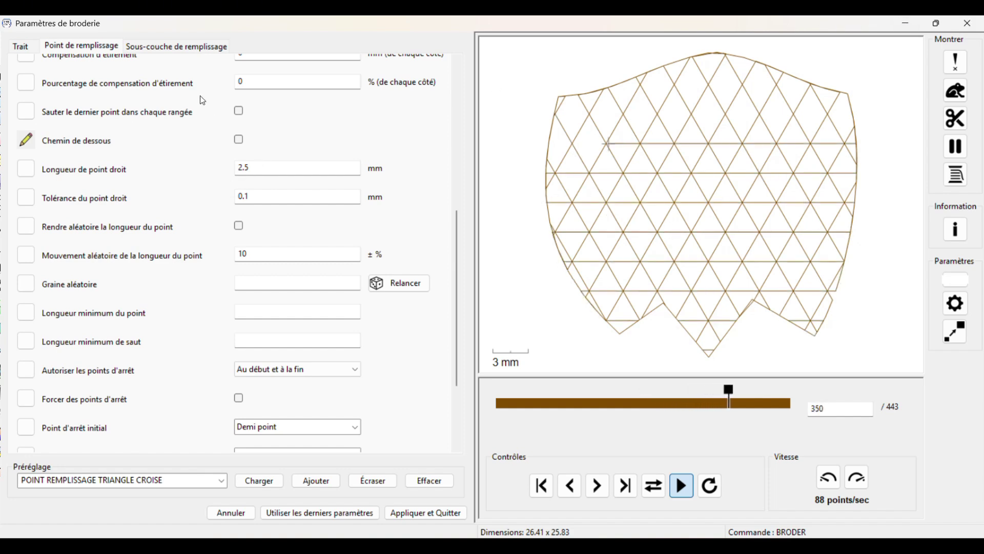
{"action": "scroll", "coordinate": [177, 255], "scroll_direction": "up", "scroll_amount": 6}
{"action": "scroll", "coordinate": [177, 254], "scroll_direction": "up", "scroll_amount": 3}
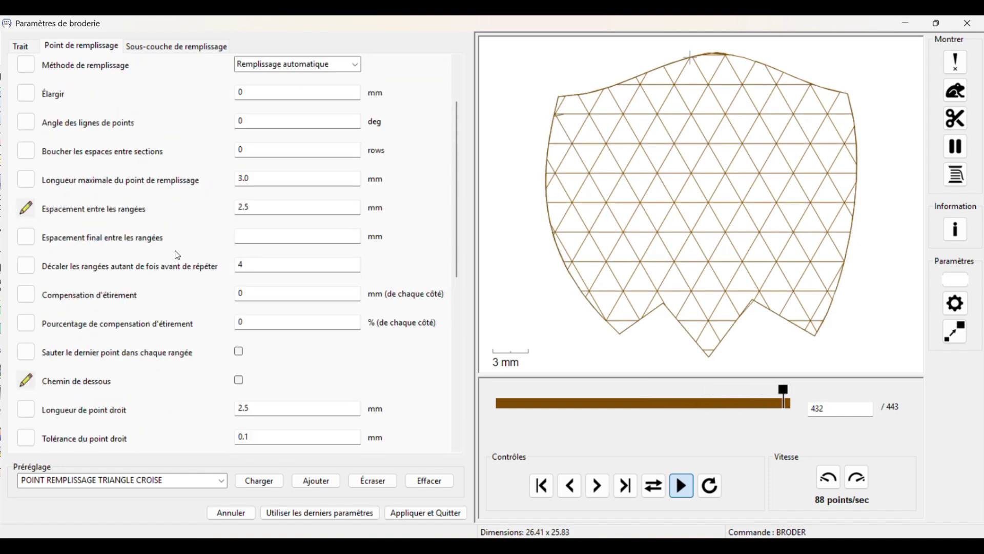
{"action": "left_click_drag", "start_coordinate": [261, 201], "coordinate": [199, 205]}
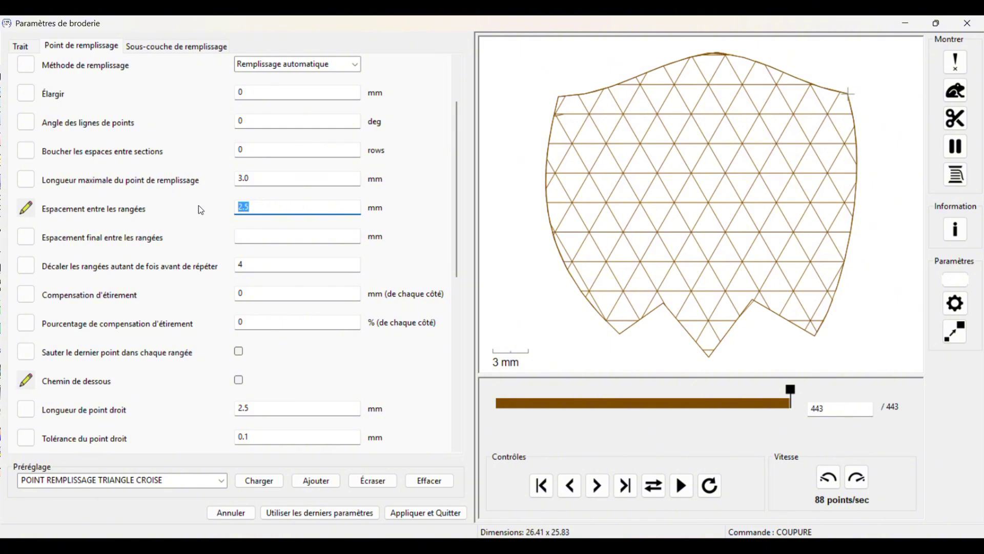
{"action": "type", "text": "2"}
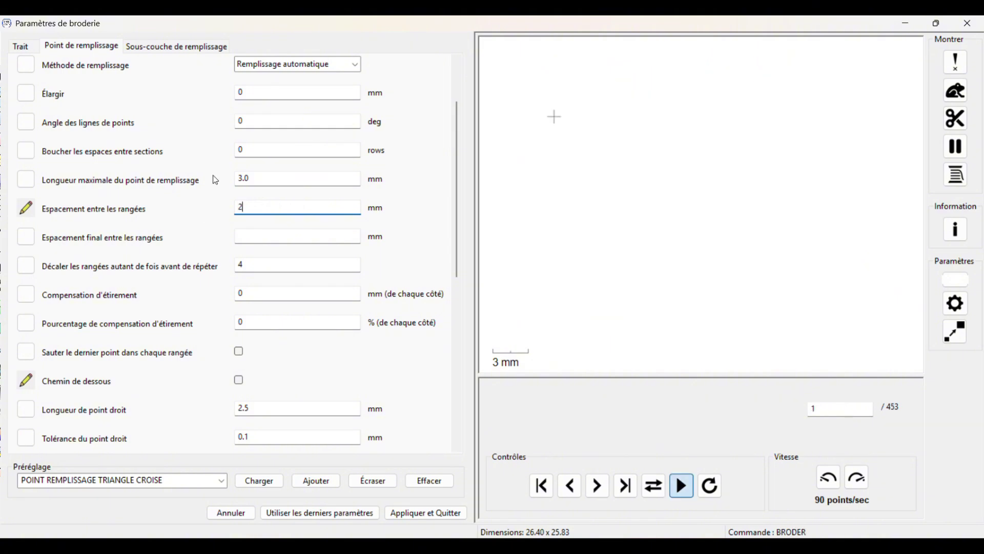
Set the row spacing of the CORPS copy's fill underlay to 2 mm
{"action": "left_click", "coordinate": [177, 46]}
{"action": "double_click", "coordinate": [229, 219]}
{"action": "type", "text": "2"}
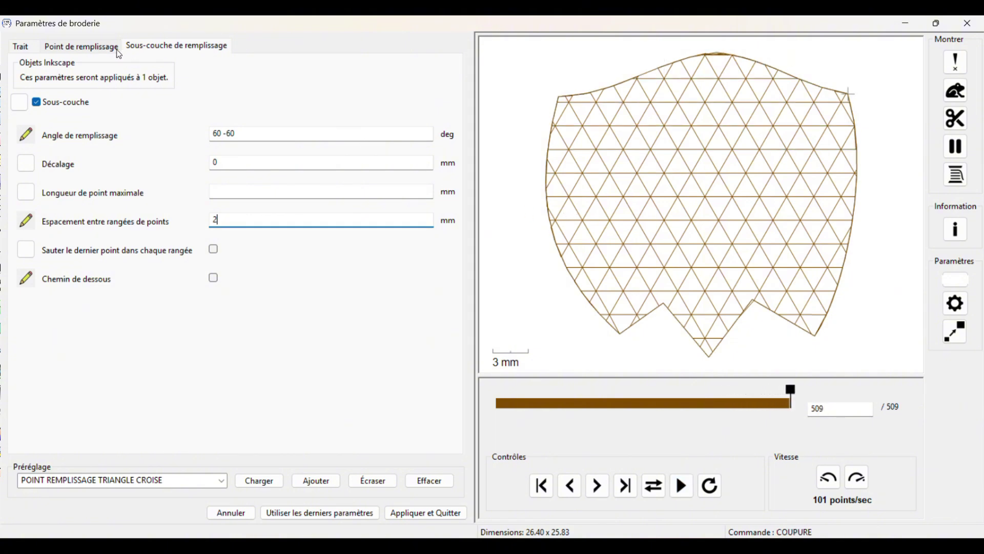
{"action": "left_click", "coordinate": [82, 49]}
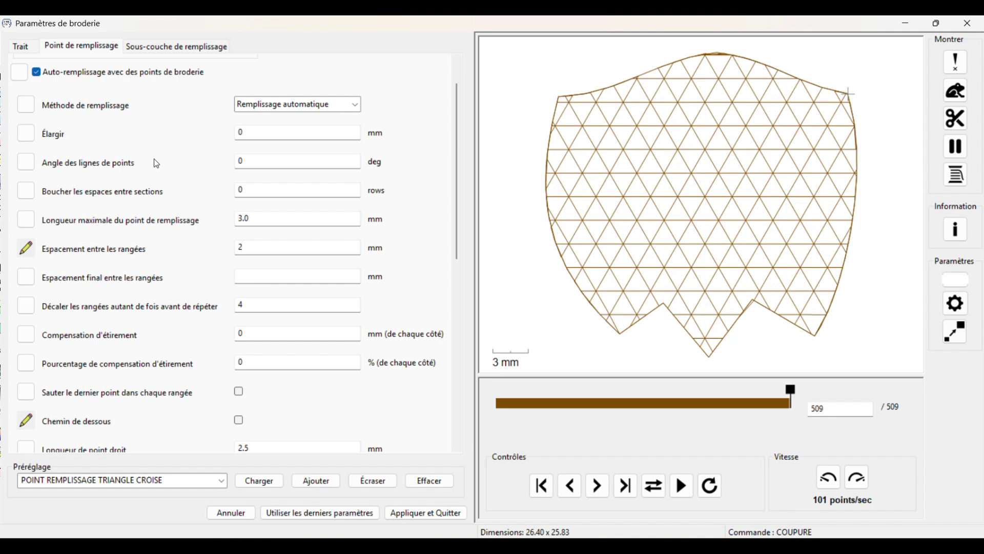
Review the fill stitch parameters of the CORPS copy
{"action": "scroll", "coordinate": [157, 163], "scroll_direction": "up", "scroll_amount": 2}
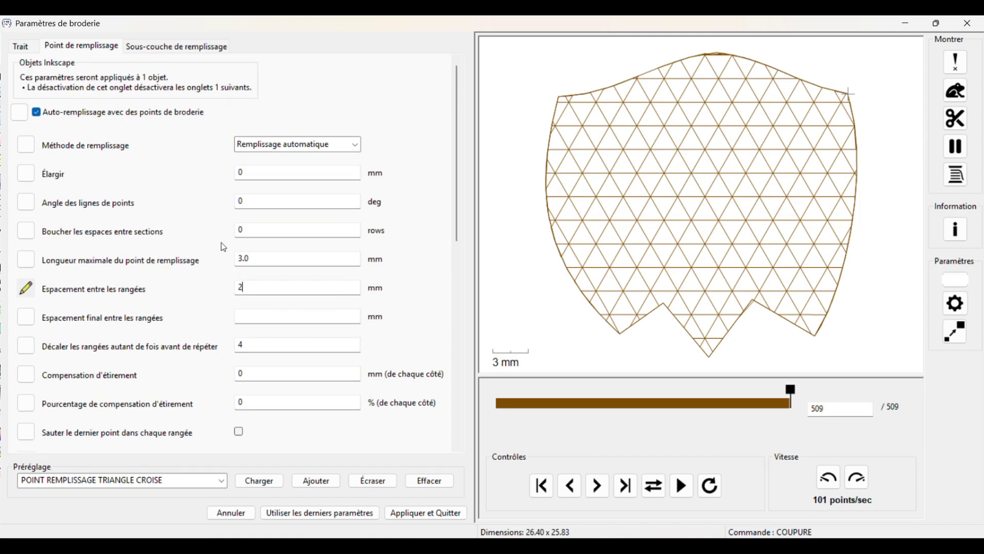
{"action": "scroll", "coordinate": [206, 255], "scroll_direction": "down", "scroll_amount": 2}
{"action": "scroll", "coordinate": [204, 251], "scroll_direction": "down", "scroll_amount": 1}
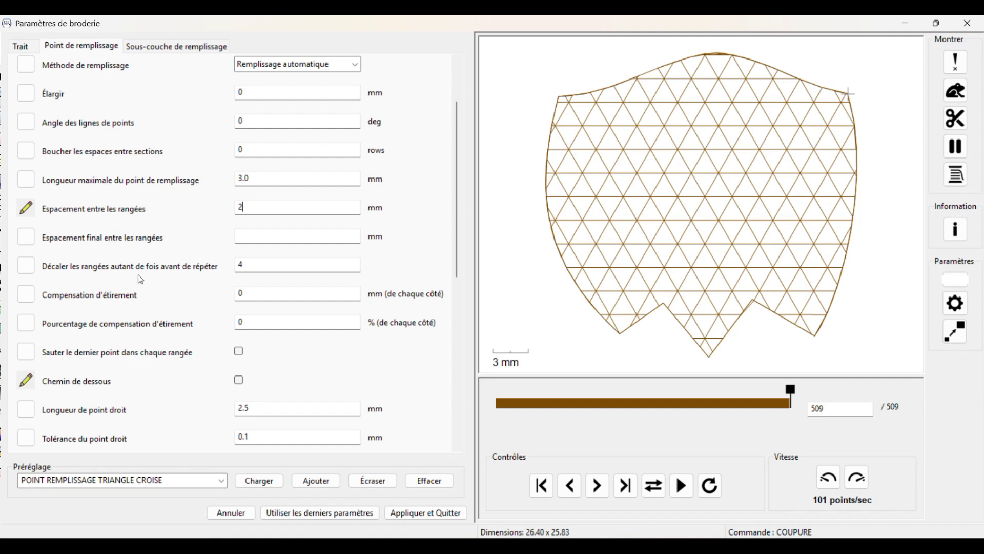
{"action": "scroll", "coordinate": [138, 275], "scroll_direction": "down", "scroll_amount": 4}
{"action": "scroll", "coordinate": [136, 270], "scroll_direction": "down", "scroll_amount": 5}
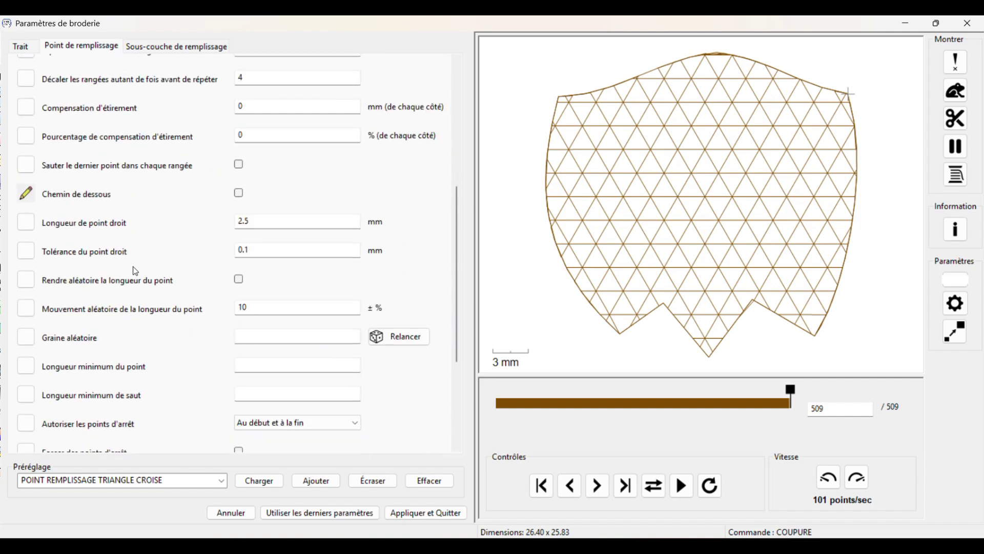
{"action": "scroll", "coordinate": [135, 271], "scroll_direction": "up", "scroll_amount": 11}
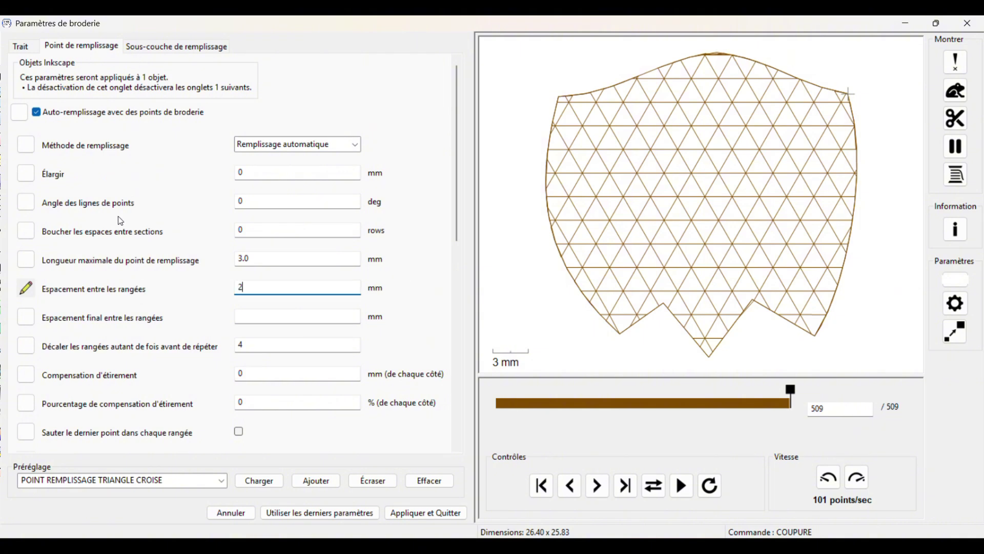
{"action": "left_click", "coordinate": [422, 28]}
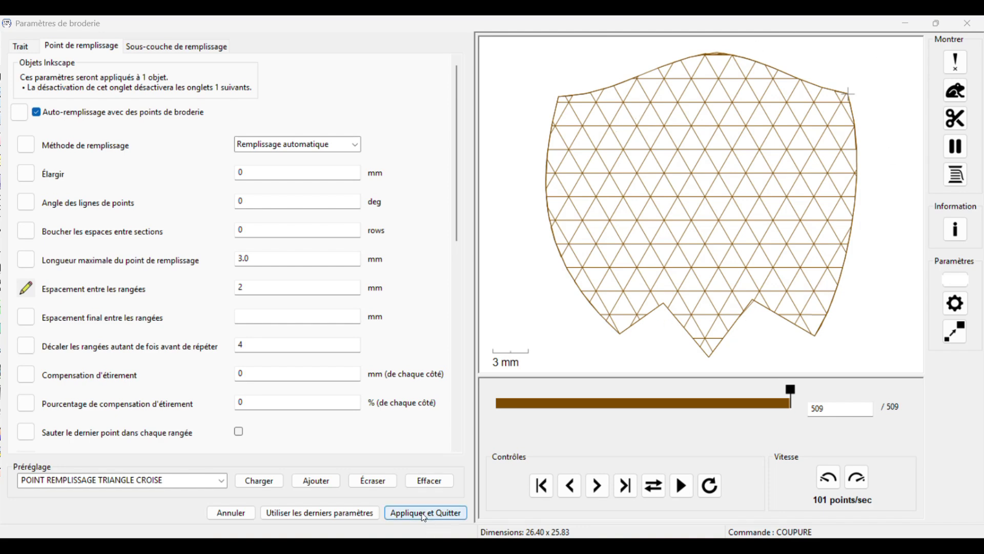
Set the bean stitch repetitions of the CORPS copy's outline to 1 and apply the embroidery parameters
{"action": "key", "text": "ctrl+shift+Tab"}
{"action": "scroll", "coordinate": [173, 171], "scroll_direction": "up", "scroll_amount": 3}
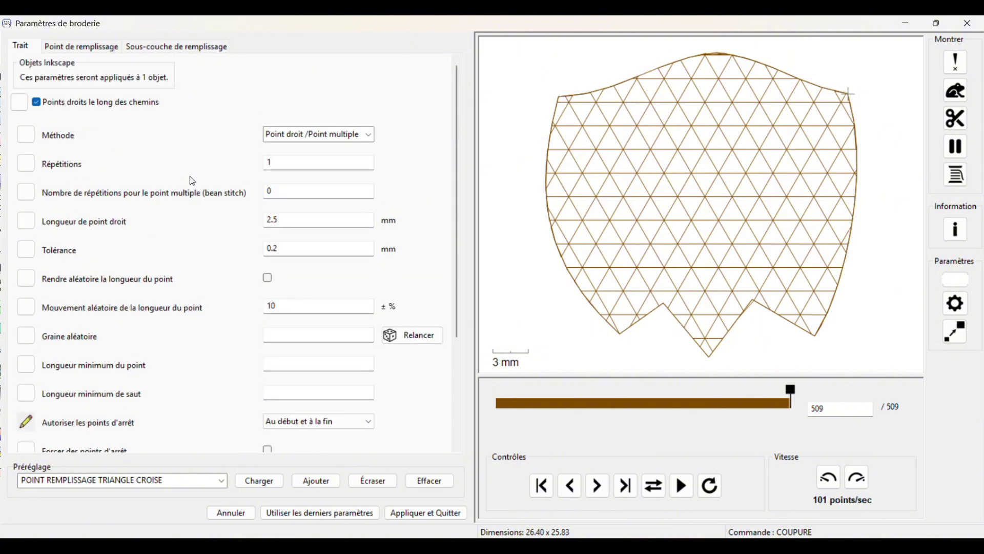
{"action": "double_click", "coordinate": [282, 191]}
{"action": "type", "text": "1"}
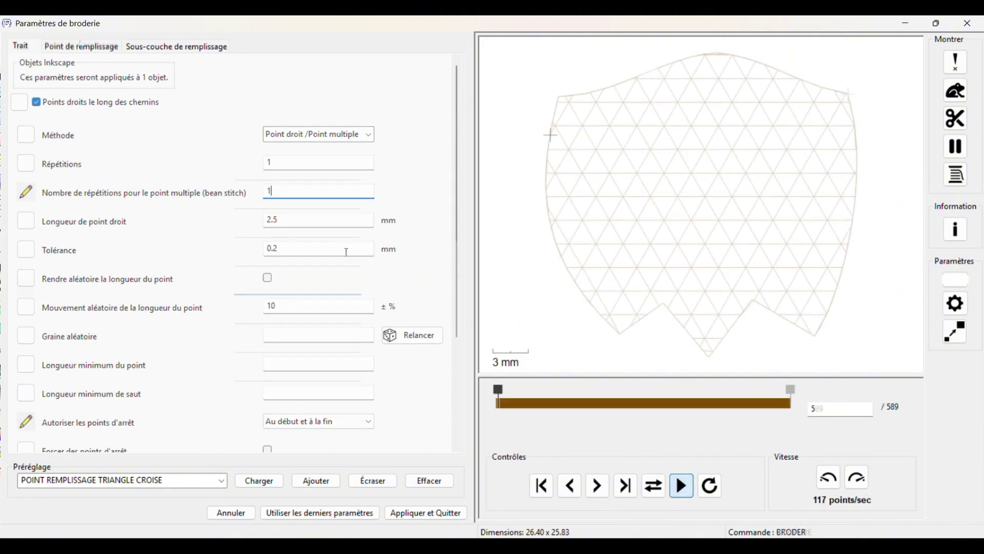
{"action": "key", "text": "ctrl+Tab"}
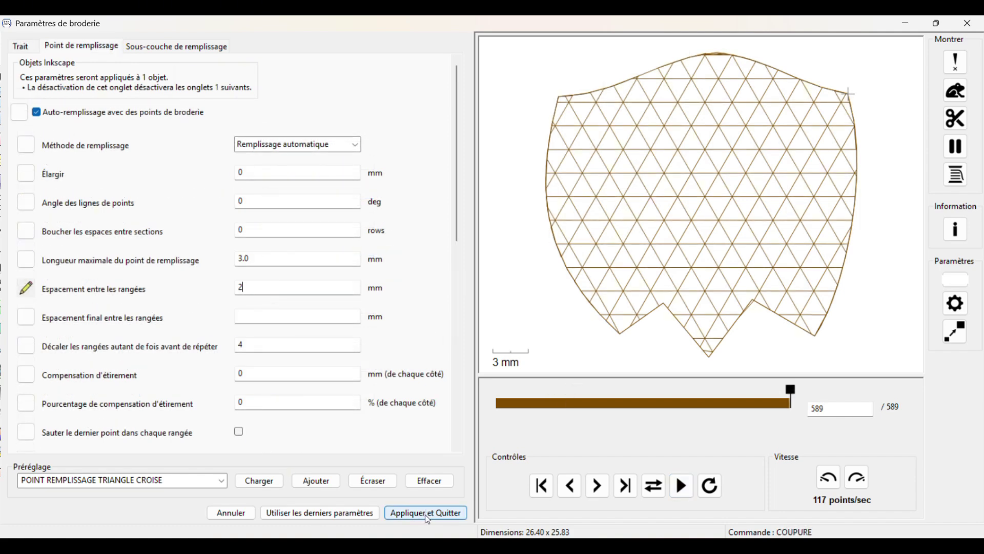
{"action": "left_click", "coordinate": [428, 513]}
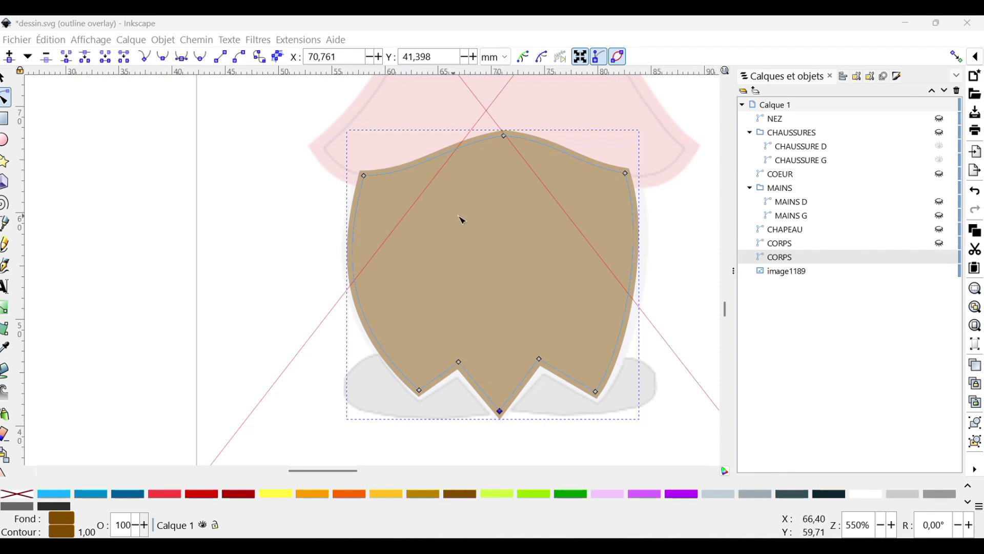
Unhide the CHAPEAU path and duplicate it, leaving only the lower of the two CHAPEAU objects visible
{"action": "mouse_move", "coordinate": [921, 272]}
{"action": "mouse_move", "coordinate": [952, 265]}
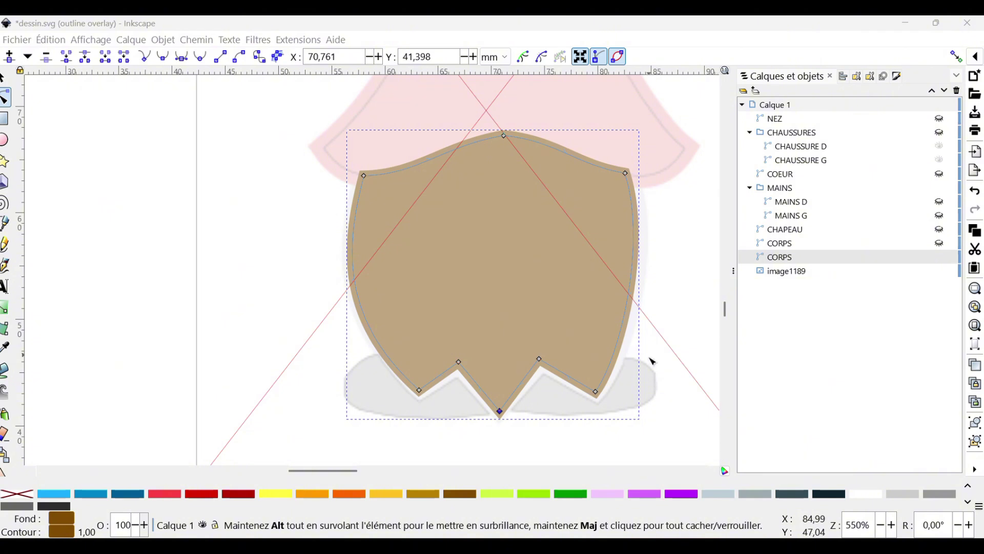
{"action": "left_click", "coordinate": [808, 244]}
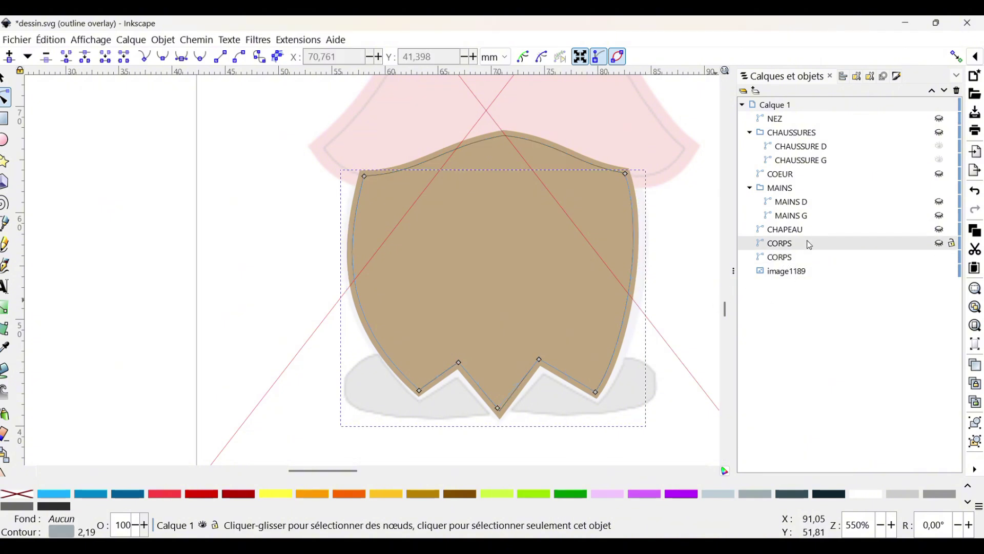
{"action": "left_click", "coordinate": [805, 231]}
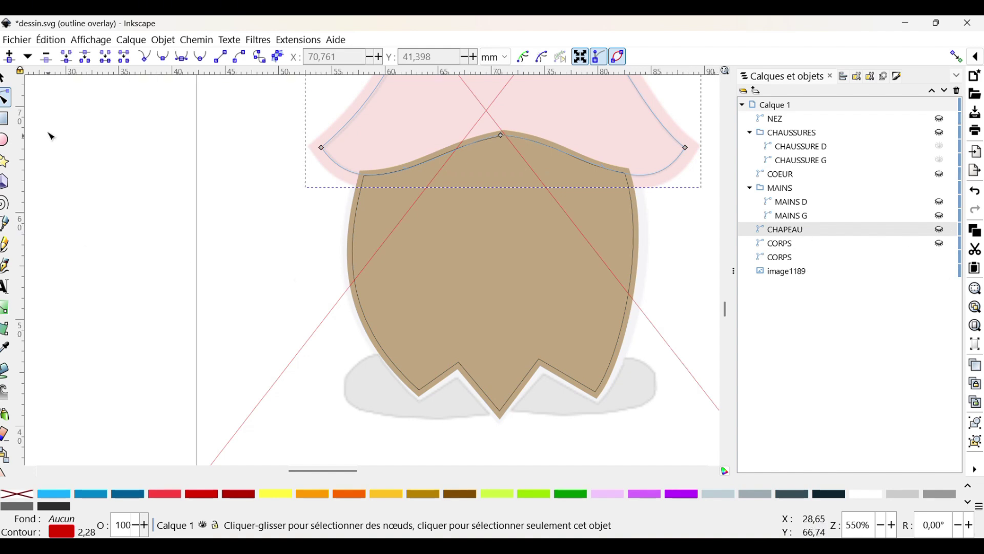
{"action": "left_click", "coordinate": [4, 78]}
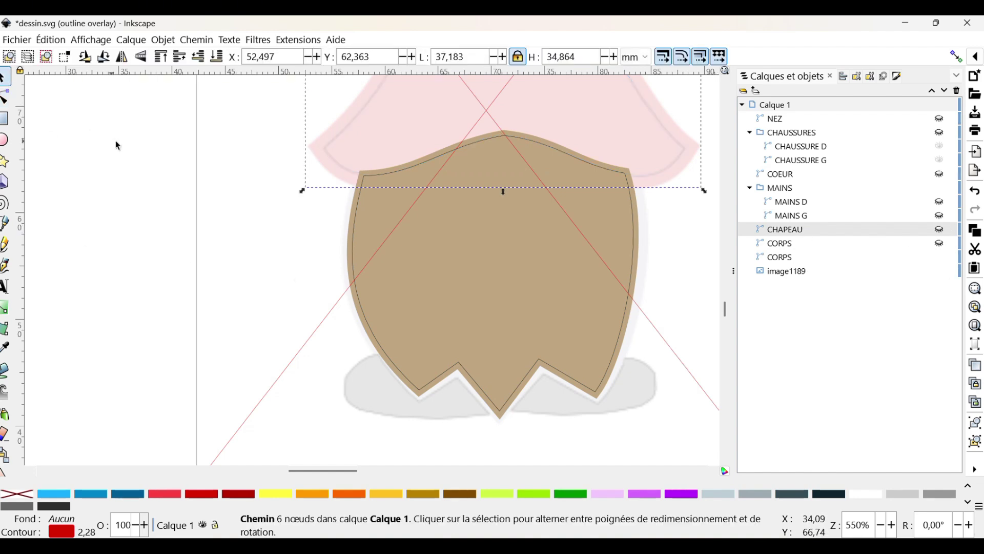
{"action": "left_click", "coordinate": [939, 237]}
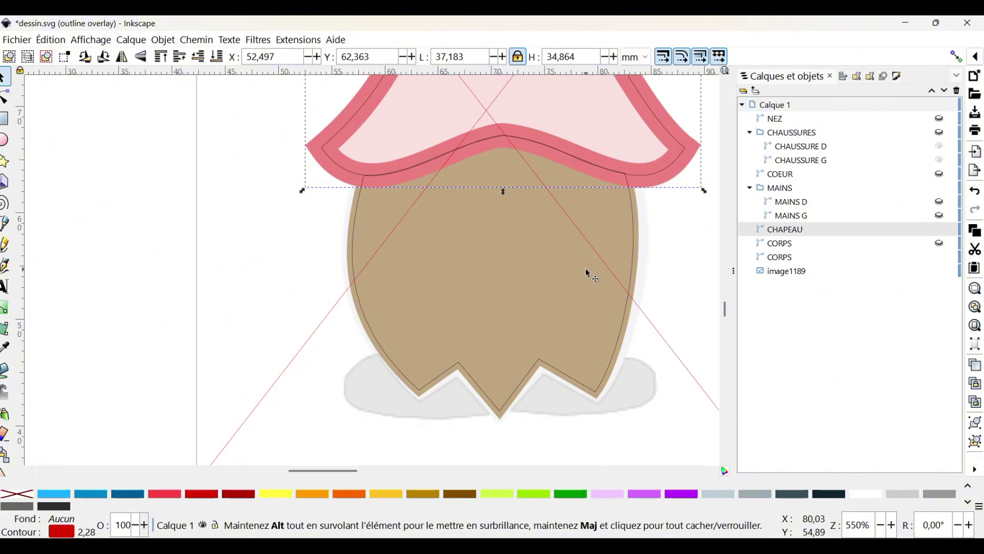
{"action": "scroll", "coordinate": [69, 240], "scroll_direction": "down", "scroll_amount": 3}
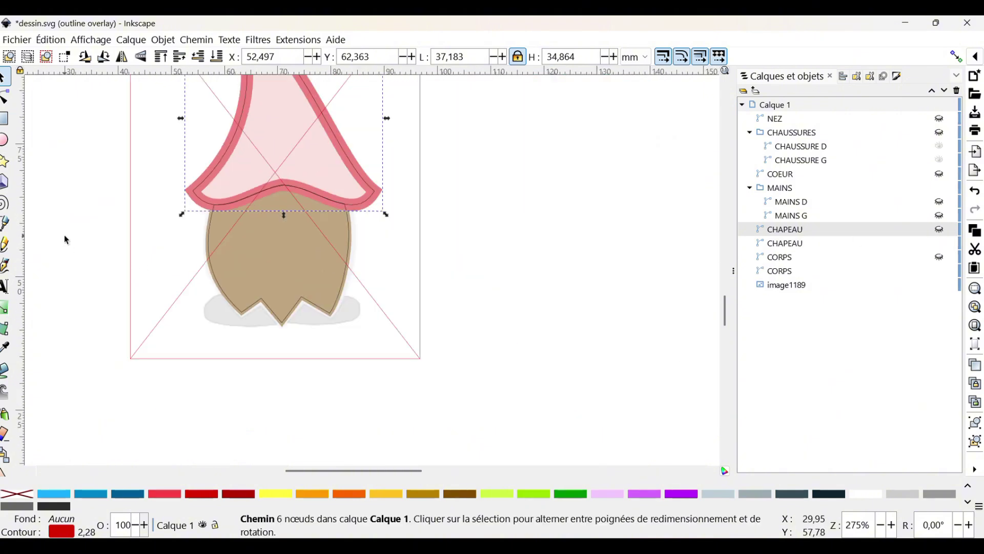
{"action": "left_click", "coordinate": [496, 271]}
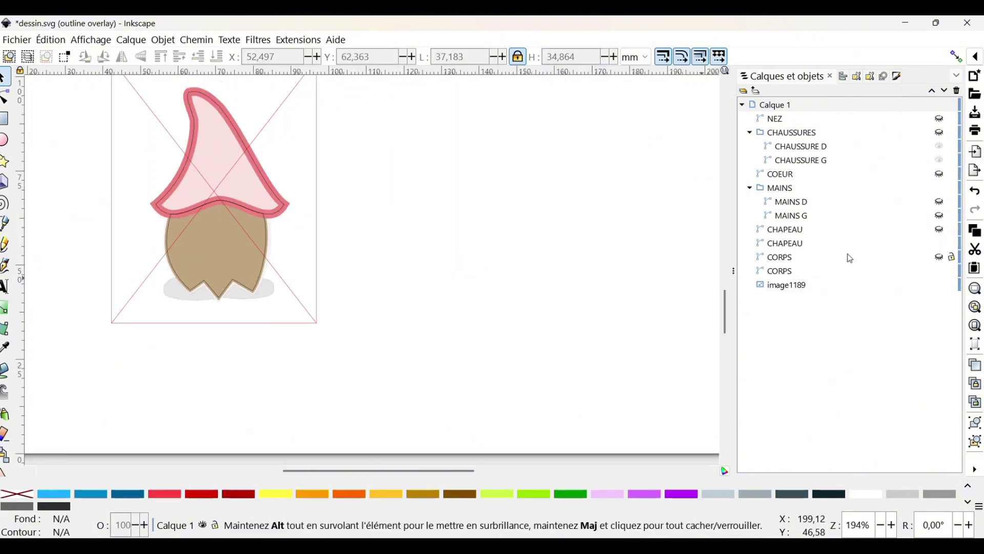
Fill the visible CHAPEAU copy with the same red as its outline
{"action": "left_click", "coordinate": [815, 247]}
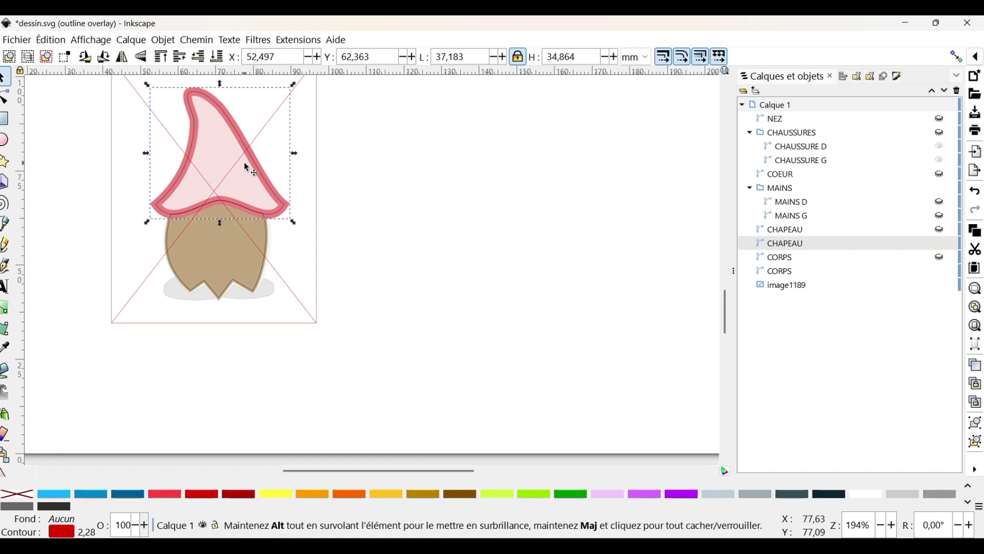
{"action": "scroll", "coordinate": [246, 167], "scroll_direction": "up", "scroll_amount": 2}
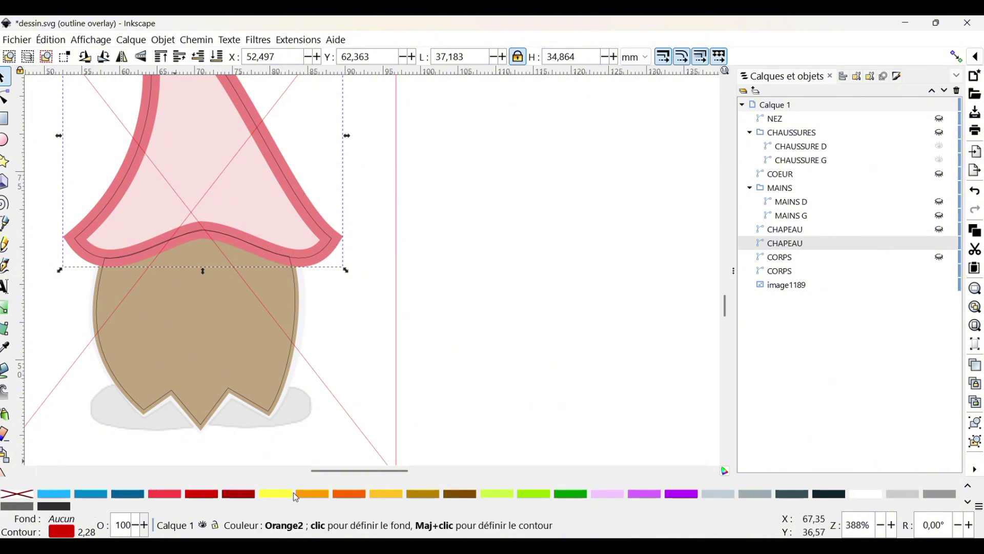
{"action": "right_click", "coordinate": [205, 494]}
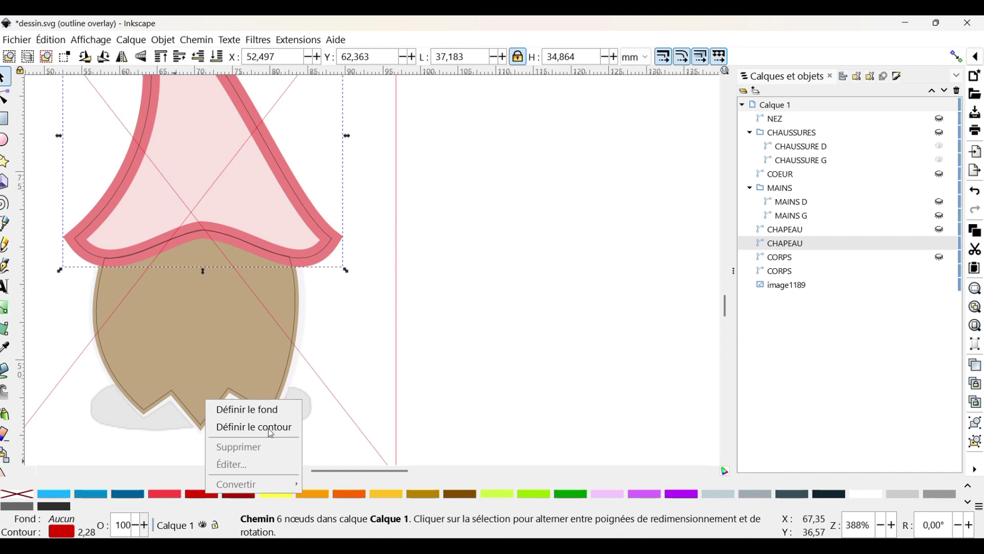
{"action": "left_click", "coordinate": [265, 414]}
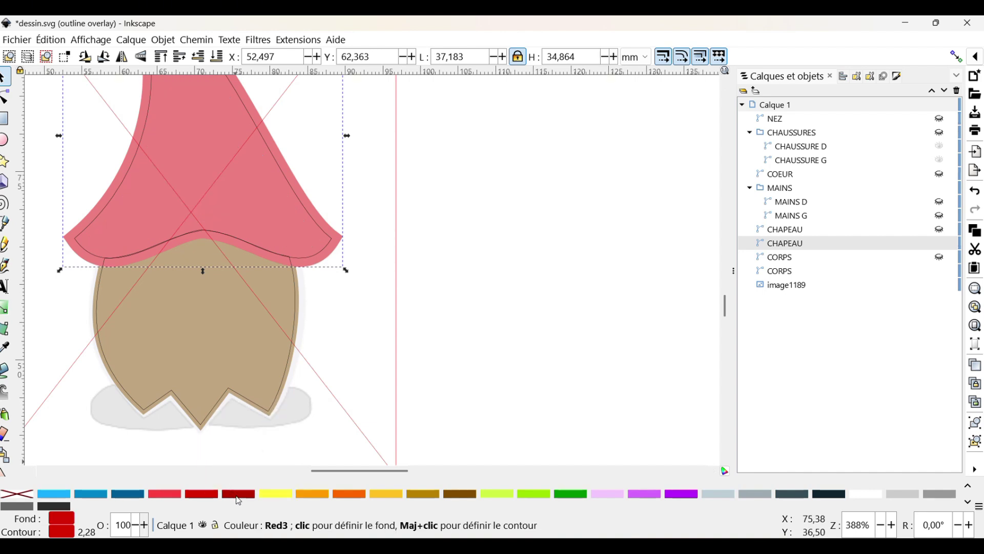
Rename the brown filled CORPS copy as CORPS REMPLISSAGE
{"action": "left_click", "coordinate": [799, 235]}
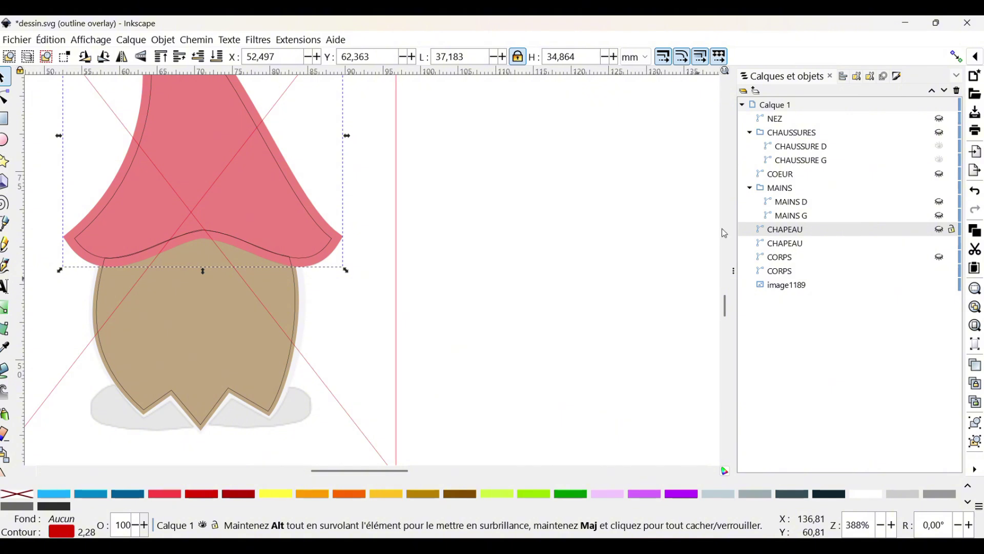
{"action": "left_click", "coordinate": [771, 275]}
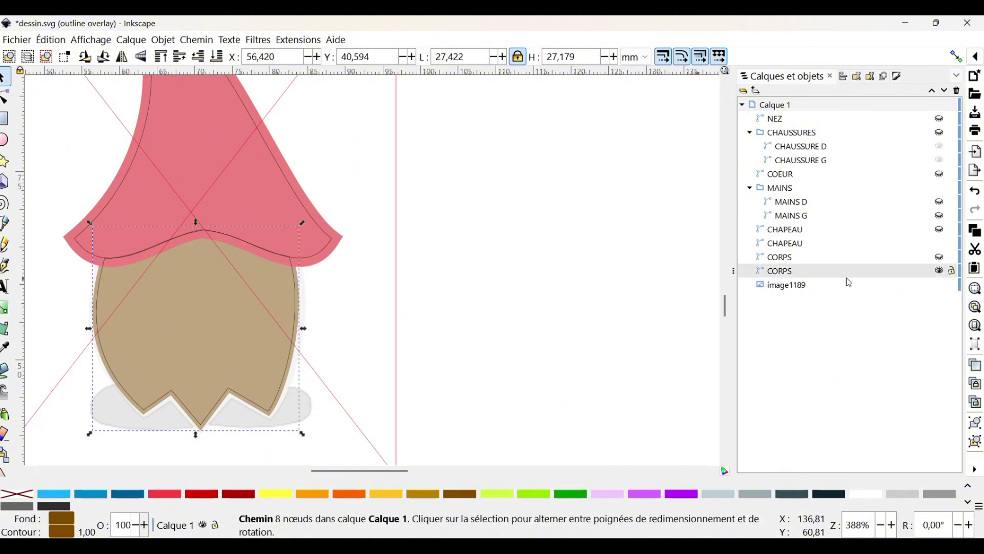
{"action": "double_click", "coordinate": [840, 272]}
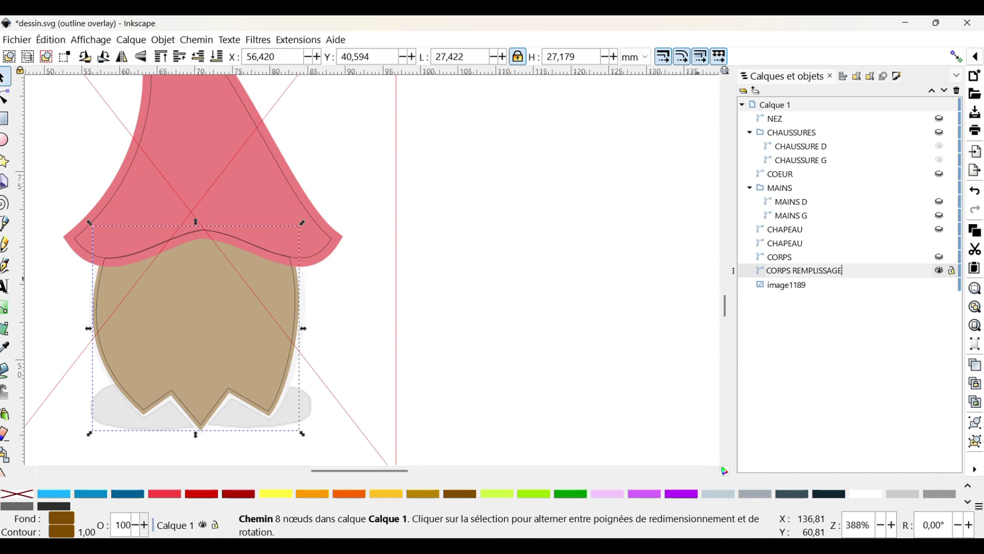
{"action": "key", "text": "Return"}
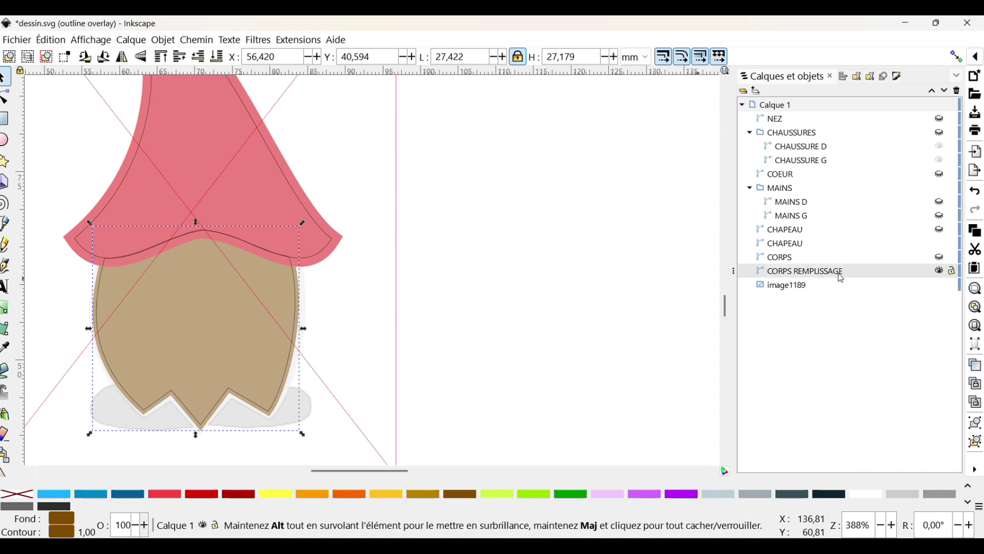
Rename the red filled CHAPEAU copy as CHAPEAU REMPLISSAGE
{"action": "left_click", "coordinate": [801, 262]}
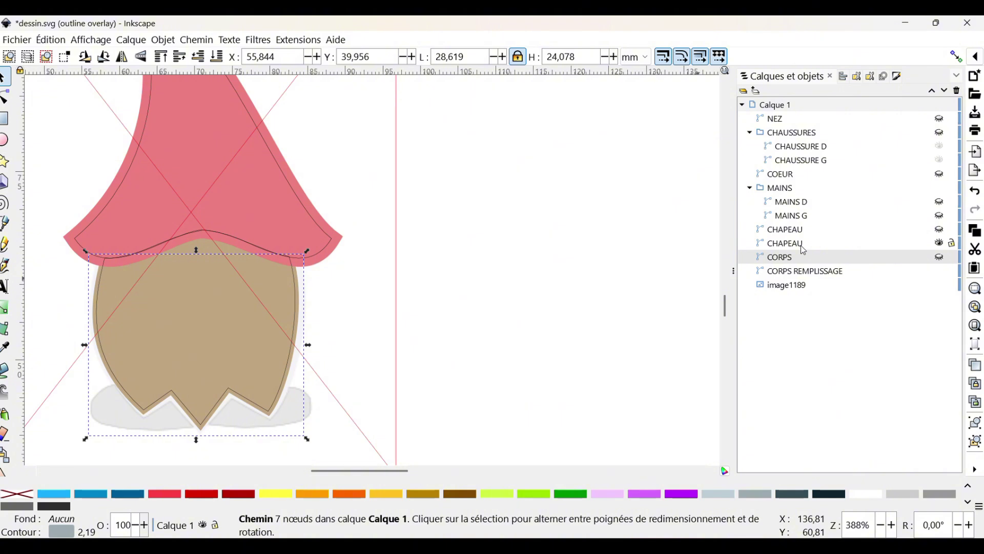
{"action": "left_click", "coordinate": [802, 245]}
{"action": "left_click", "coordinate": [819, 242]}
{"action": "left_click", "coordinate": [823, 239]}
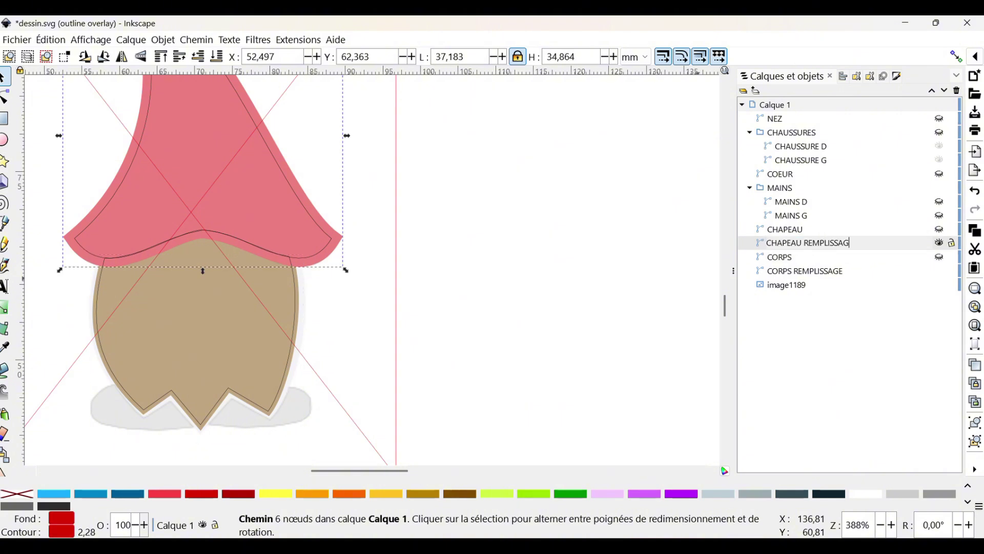
{"action": "key", "text": "Return"}
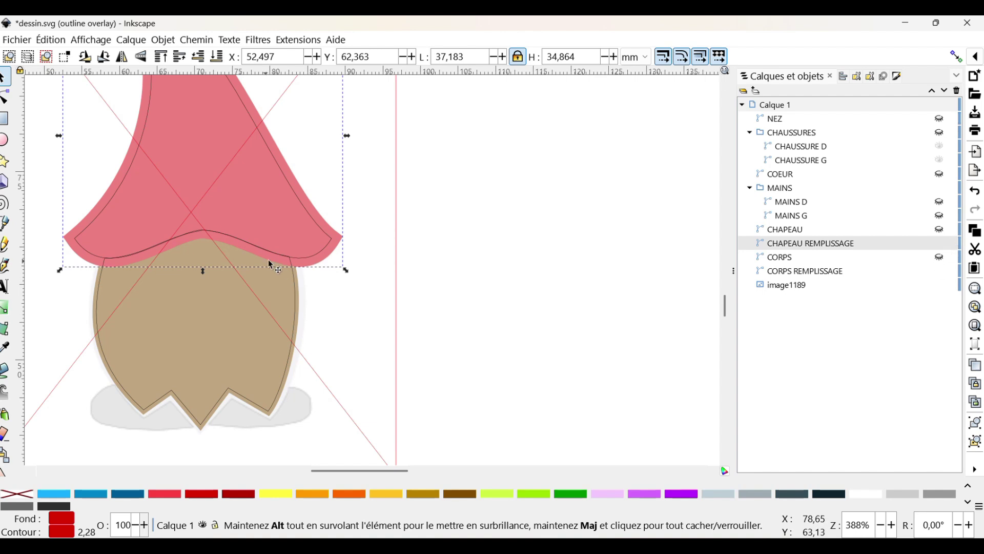
Open the Ink/Stitch parameters for CHAPEAU REMPLISSAGE and load the preset POINT REMPLISSAGE TRIANGLE CROISE
{"action": "left_click", "coordinate": [302, 40]}
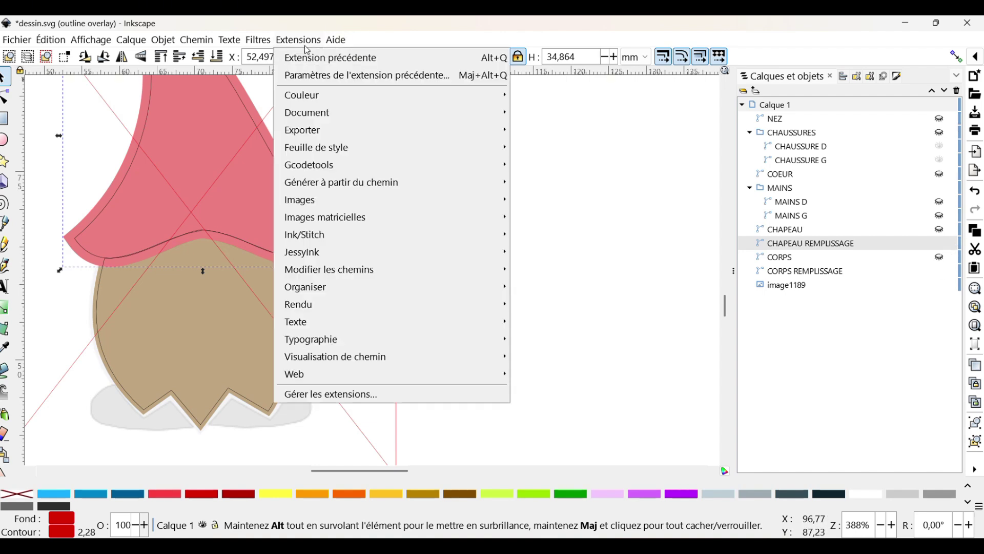
{"action": "mouse_move", "coordinate": [320, 236]}
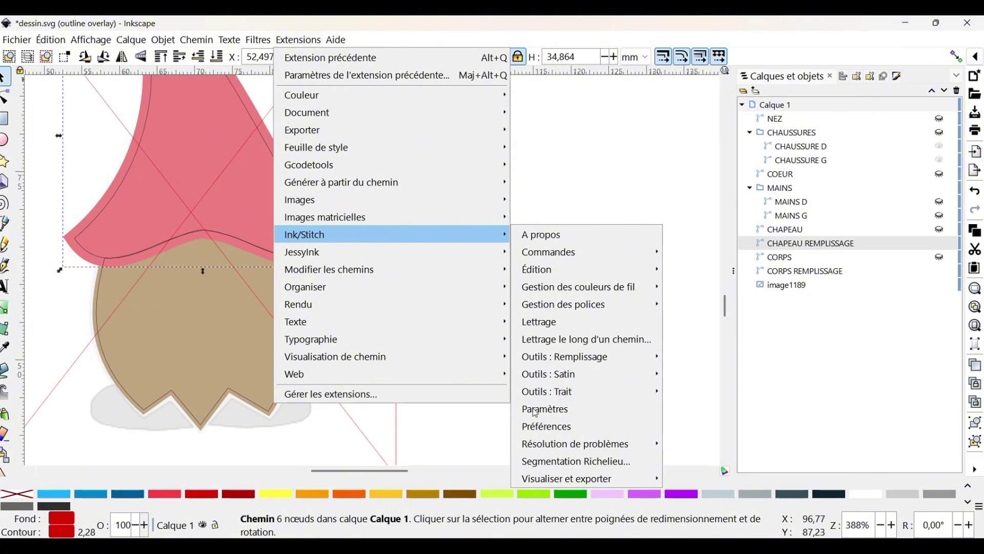
{"action": "mouse_move", "coordinate": [557, 374]}
{"action": "left_click", "coordinate": [556, 408]}
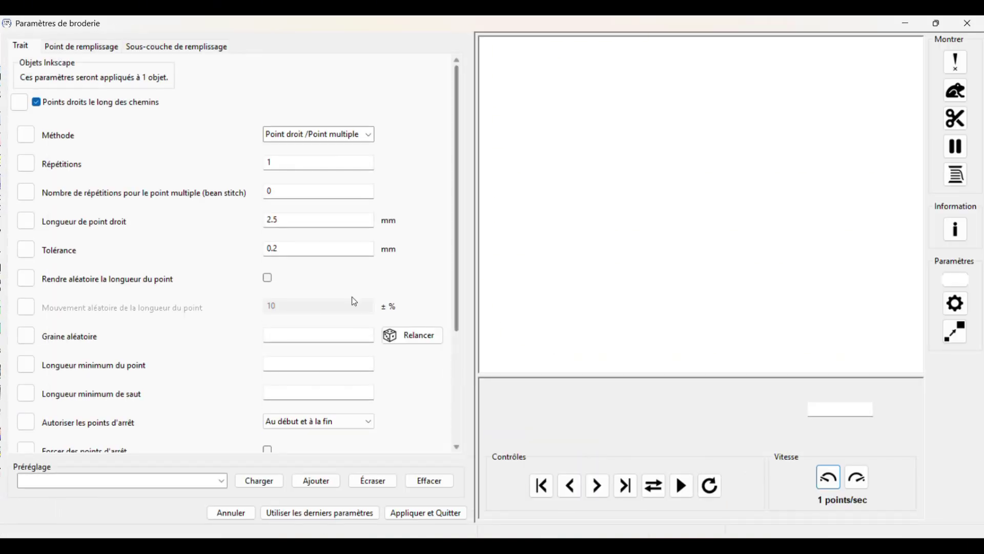
{"action": "left_click", "coordinate": [223, 485]}
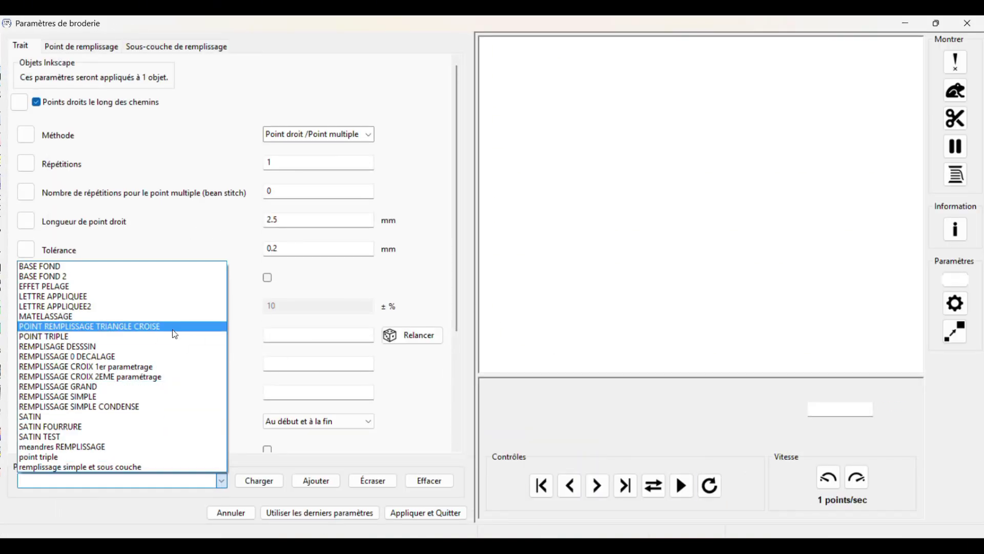
{"action": "left_click", "coordinate": [173, 331]}
{"action": "left_click", "coordinate": [270, 482]}
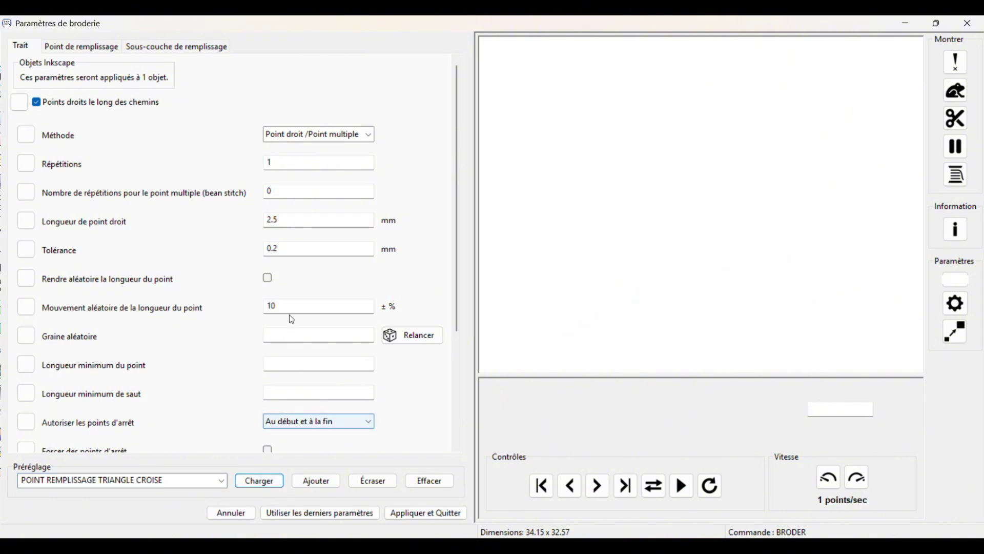
Set the bean stitch repetitions of the CHAPEAU REMPLISSAGE outline to 1 and enable Couper après
{"action": "left_click", "coordinate": [295, 199]}
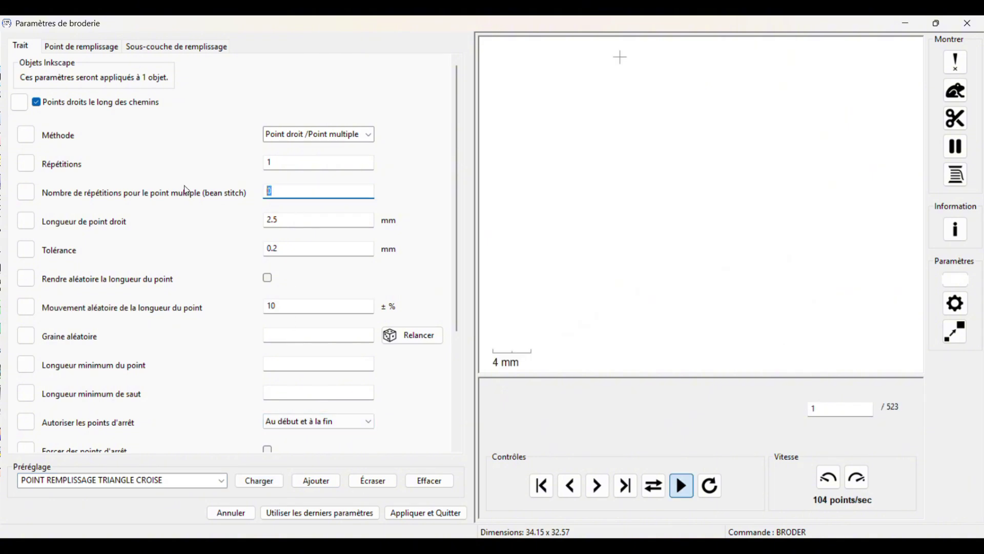
{"action": "type", "text": "1"}
{"action": "scroll", "coordinate": [354, 405], "scroll_direction": "down", "scroll_amount": 4}
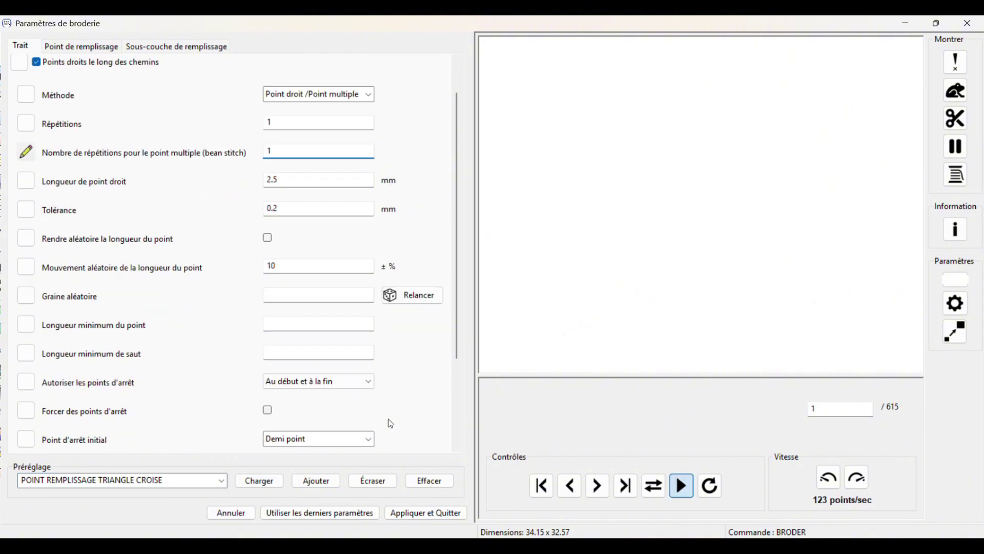
{"action": "left_click", "coordinate": [268, 376]}
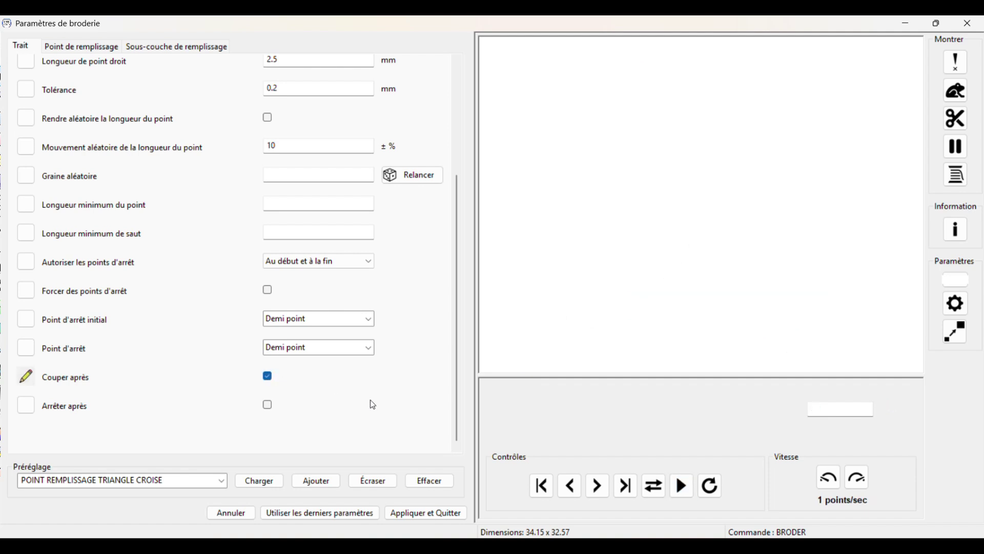
Set the fill row spacing of CHAPEAU REMPLISSAGE to 2 mm and disable Chemin de dessous for the fill
{"action": "scroll", "coordinate": [373, 402], "scroll_direction": "up", "scroll_amount": 4}
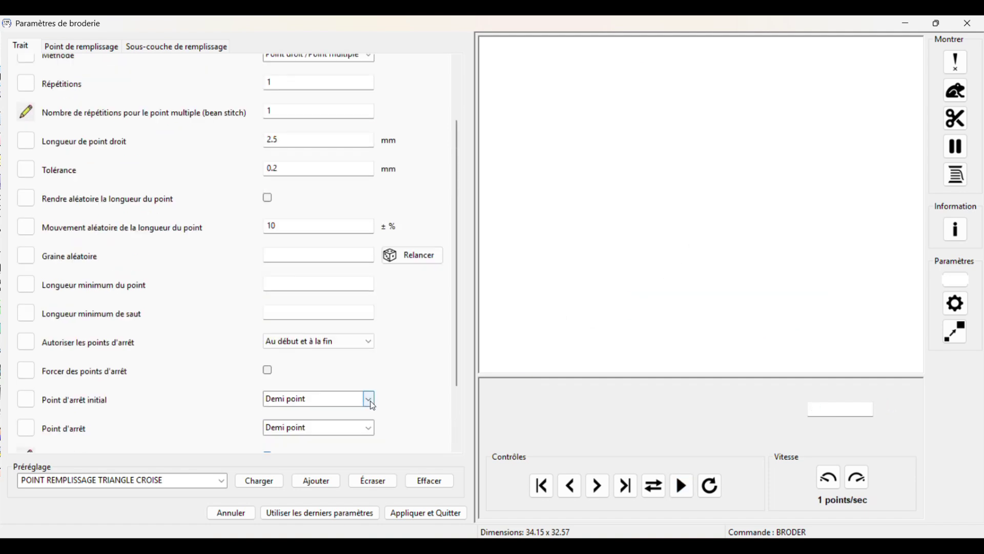
{"action": "left_click", "coordinate": [80, 47]}
{"action": "left_click", "coordinate": [257, 291]}
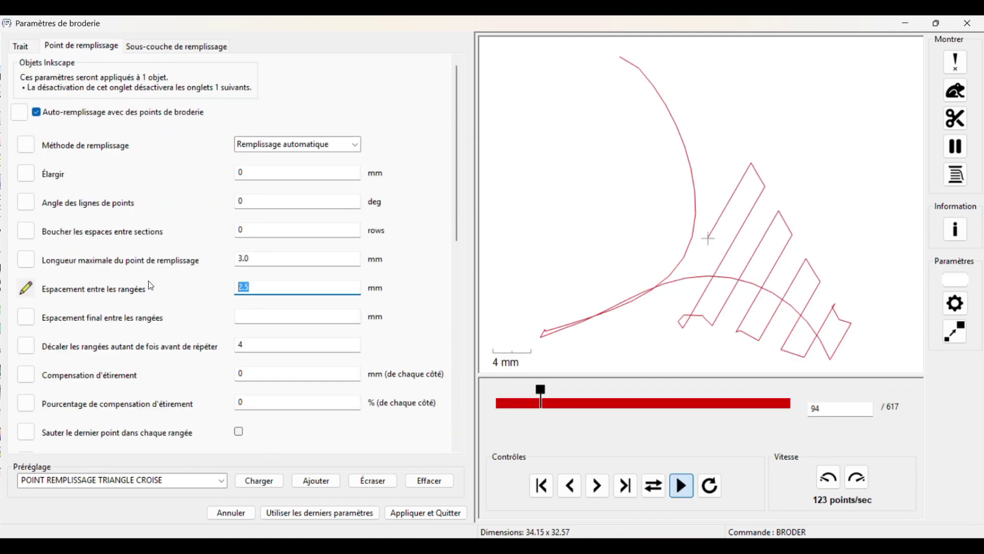
{"action": "key", "text": "BackSpace"}
{"action": "key", "text": "BackSpace"}
{"action": "left_click", "coordinate": [102, 50]}
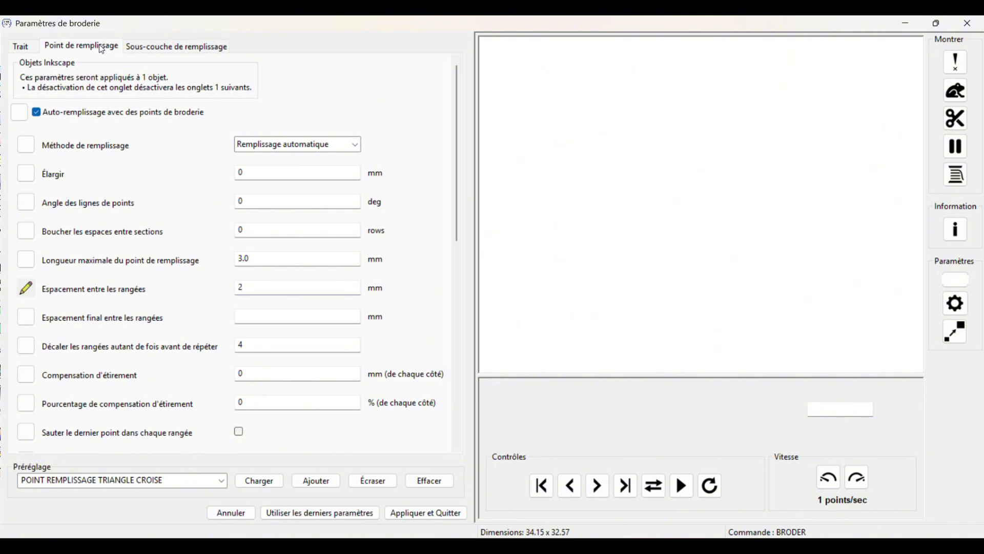
{"action": "scroll", "coordinate": [432, 230], "scroll_direction": "down", "scroll_amount": 5}
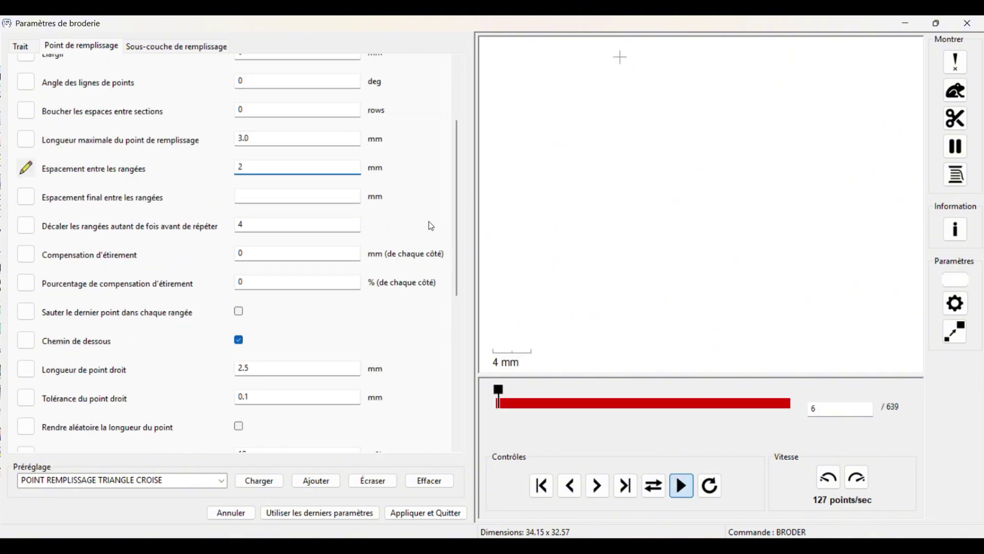
{"action": "left_click", "coordinate": [239, 300]}
Enable Couper après for the CHAPEAU REMPLISSAGE fill, keeping Autoriser les points d'arrêt at Au début et à la fin
{"action": "scroll", "coordinate": [389, 314], "scroll_direction": "down", "scroll_amount": 4}
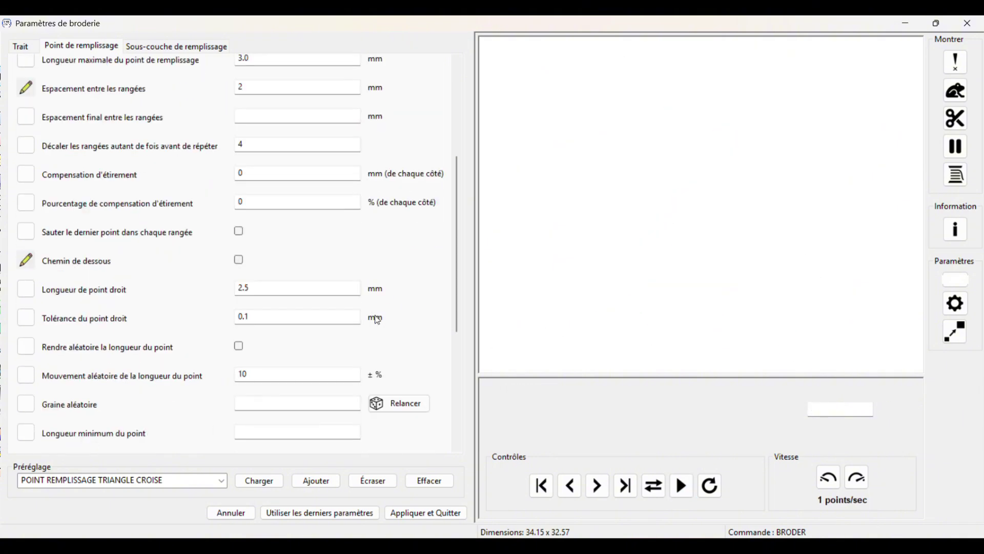
{"action": "scroll", "coordinate": [405, 313], "scroll_direction": "down", "scroll_amount": 3}
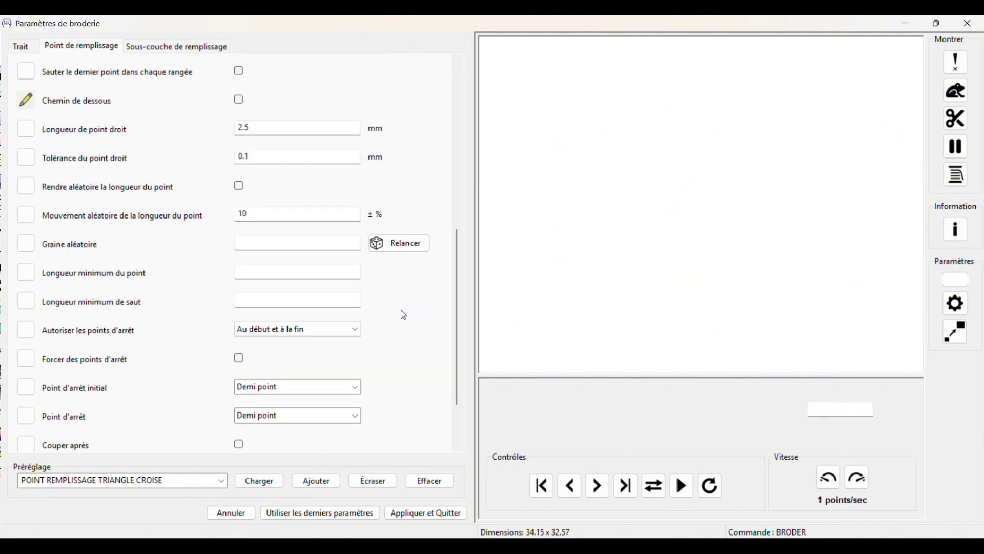
{"action": "left_click", "coordinate": [355, 331]}
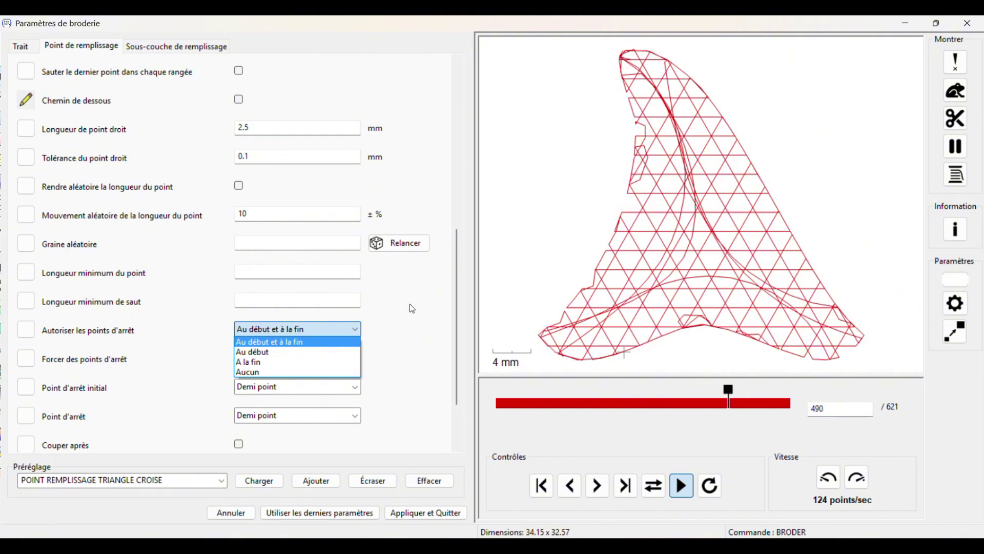
{"action": "left_click", "coordinate": [413, 335]}
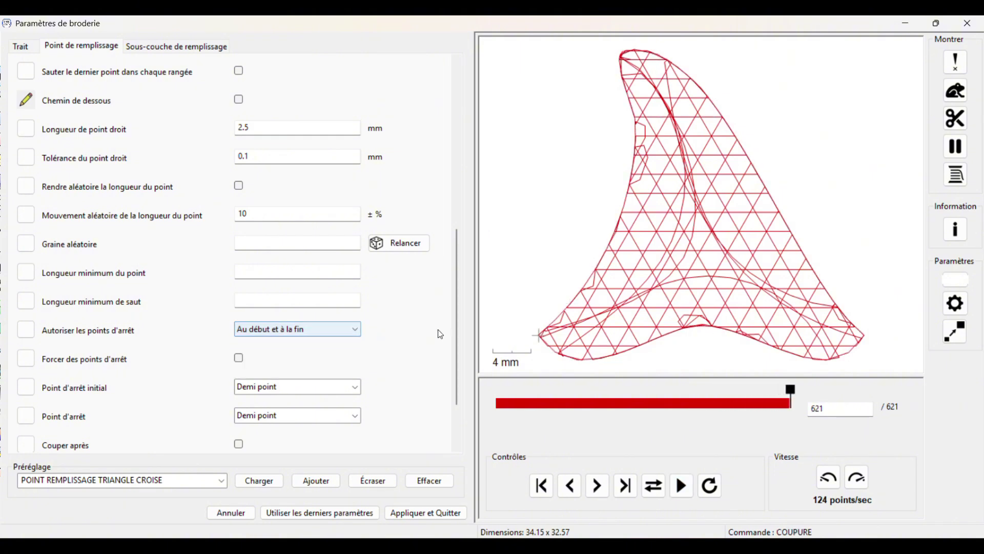
{"action": "scroll", "coordinate": [369, 342], "scroll_direction": "down", "scroll_amount": 2}
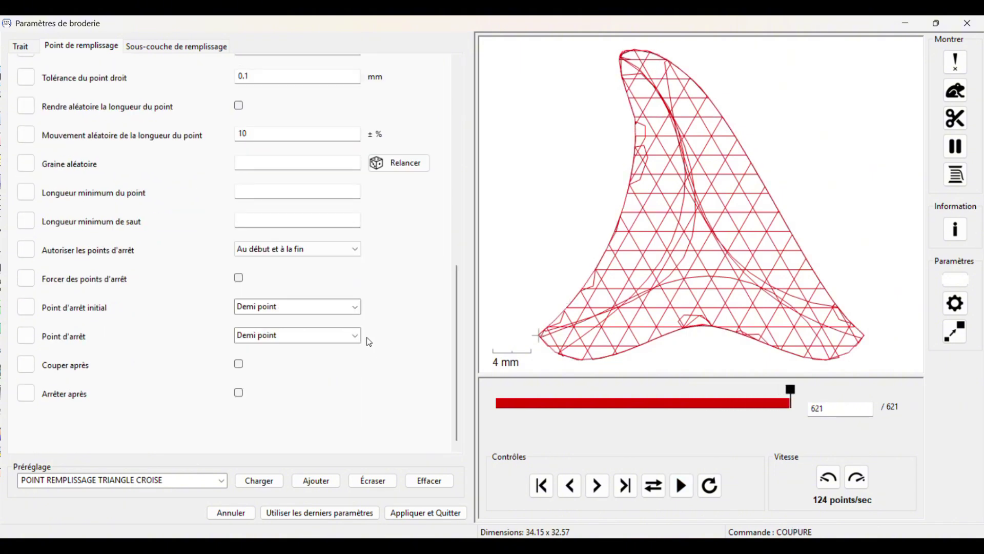
{"action": "left_click", "coordinate": [239, 364]}
Disable Chemin de dessous for the hat's fill underlay and set its row spacing to 2 mm
{"action": "left_click", "coordinate": [156, 48]}
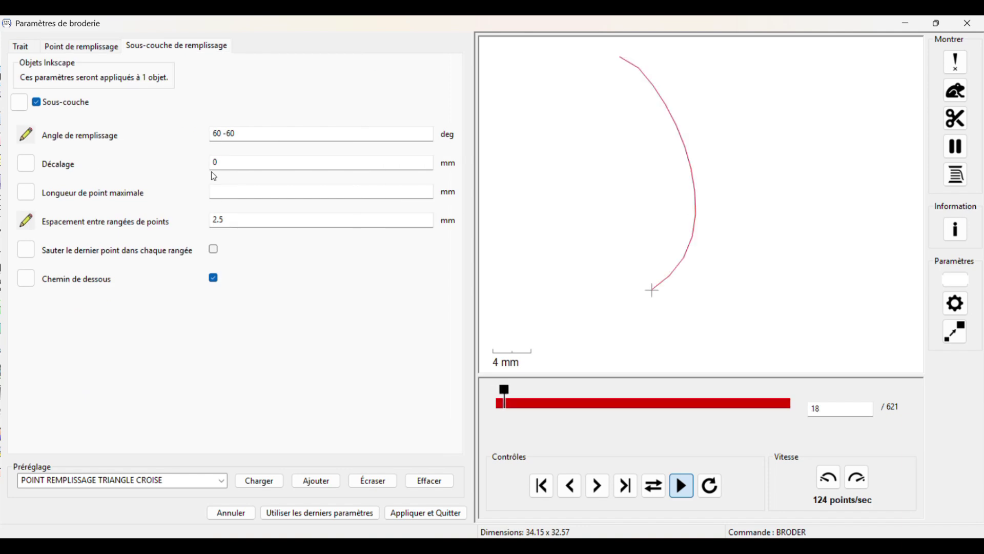
{"action": "double_click", "coordinate": [238, 223]}
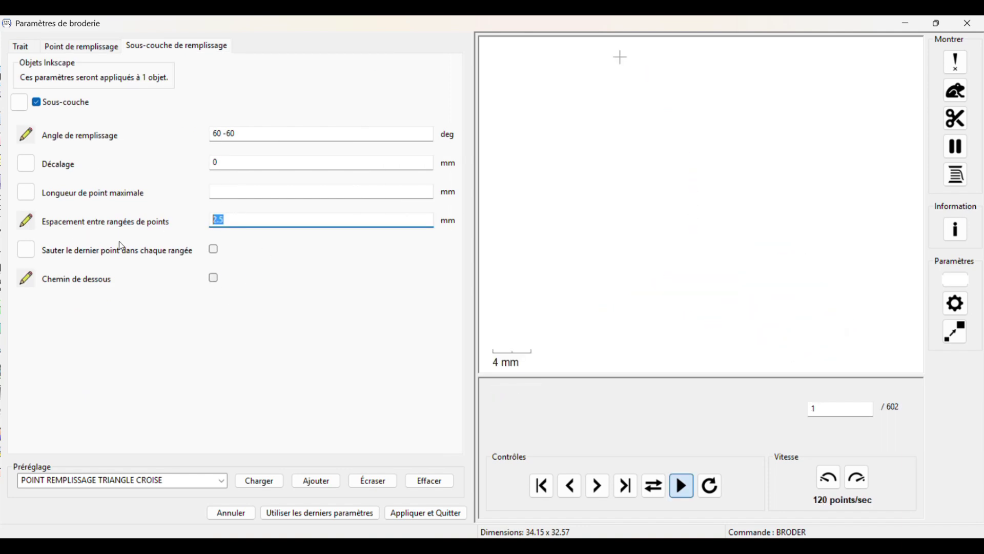
{"action": "type", "text": "2"}
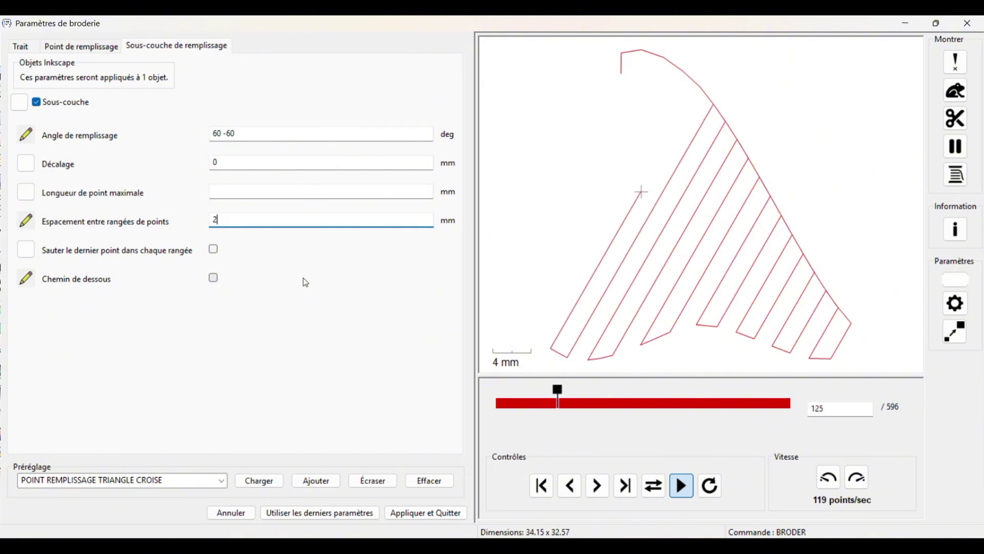
Check the row spacing of the hat's fill and underlay, and apply the embroidery parameters
{"action": "left_click", "coordinate": [81, 46]}
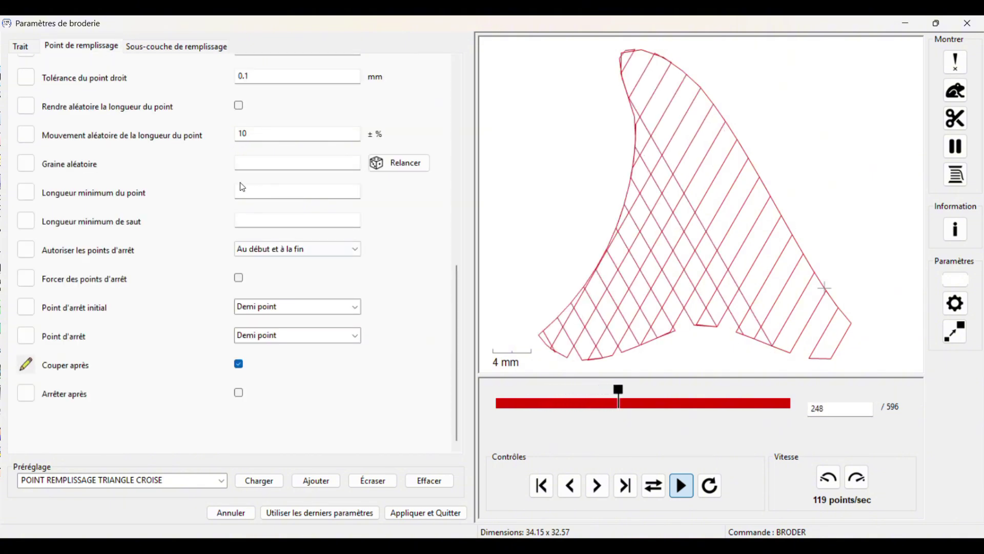
{"action": "scroll", "coordinate": [243, 187], "scroll_direction": "up", "scroll_amount": 5}
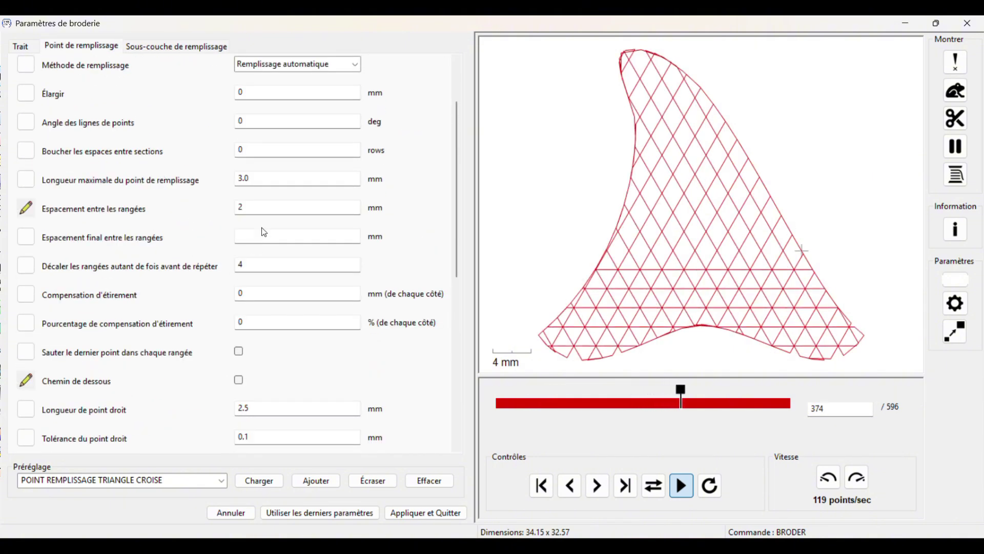
{"action": "double_click", "coordinate": [243, 208]}
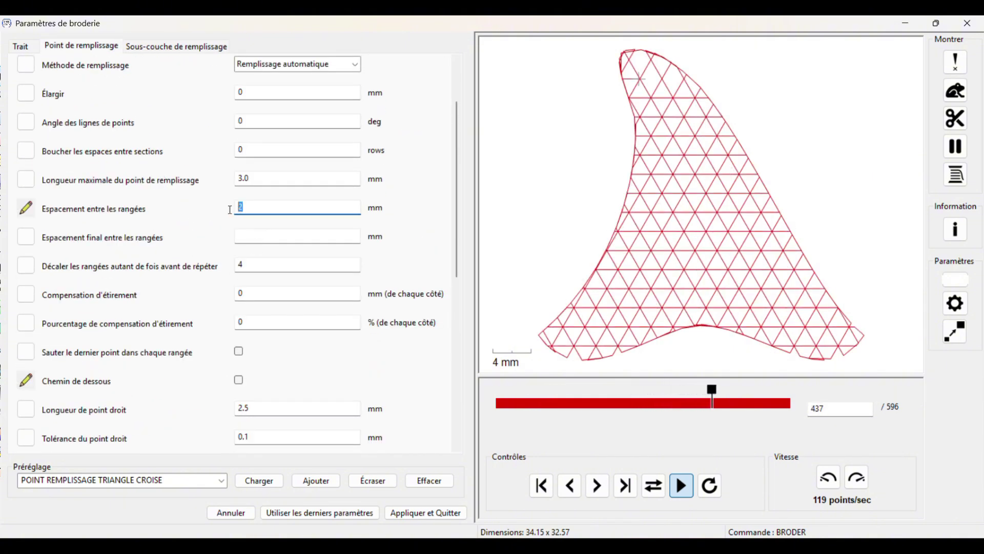
{"action": "left_click", "coordinate": [179, 47]}
{"action": "double_click", "coordinate": [218, 220]}
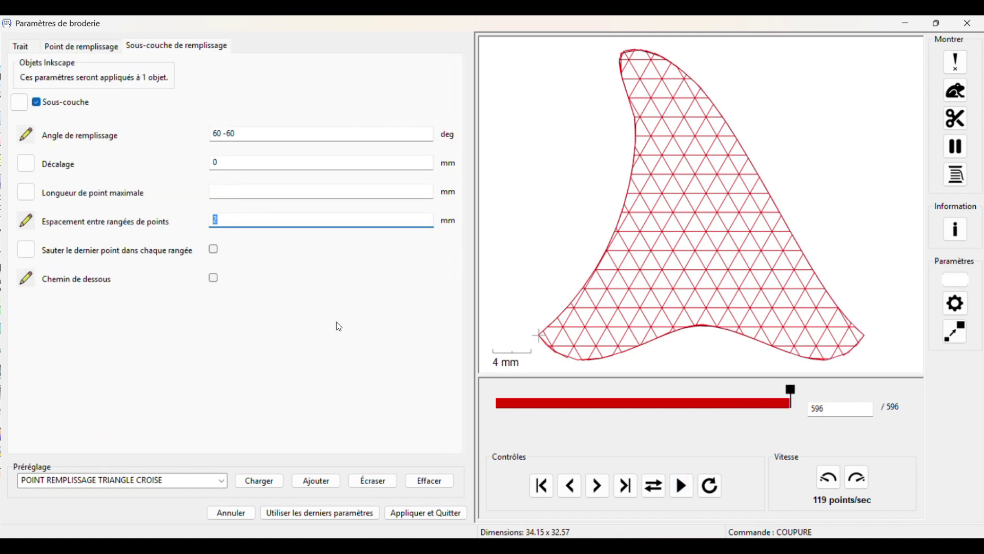
{"action": "left_click", "coordinate": [449, 519]}
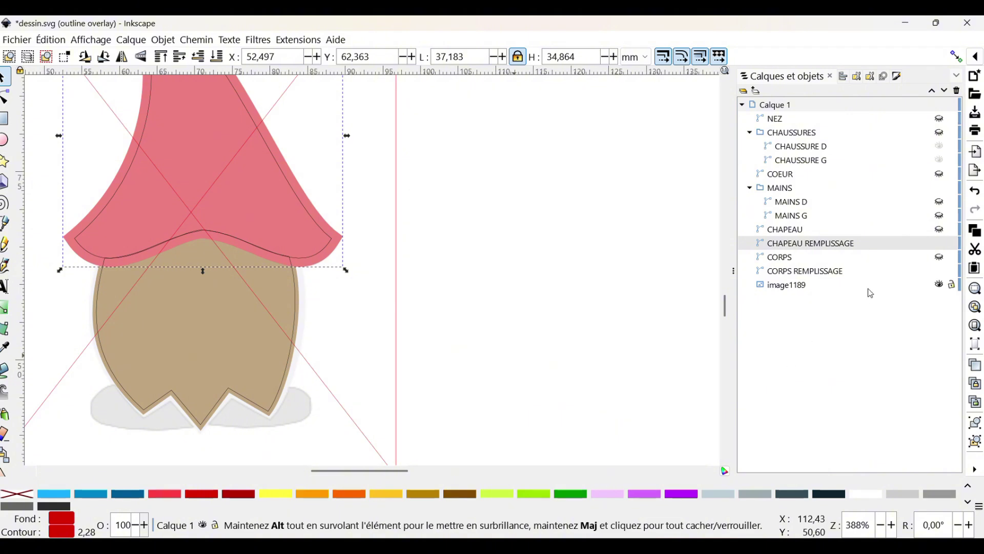
Examine the hat, body and shoe objects on the canvas by selecting CORPS, CHAPEAU and both shoes
{"action": "scroll", "coordinate": [439, 341], "scroll_direction": "up", "scroll_amount": 4}
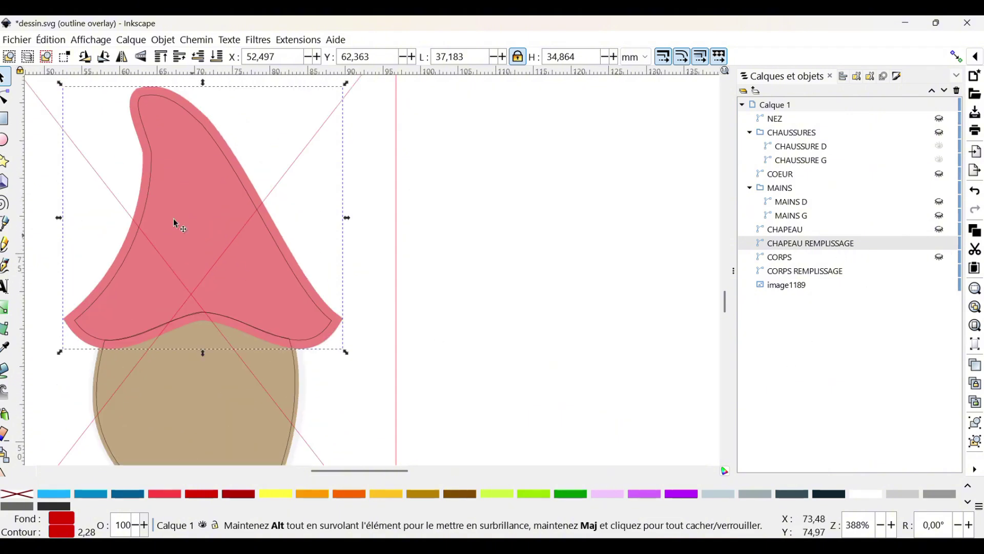
{"action": "scroll", "coordinate": [186, 355], "scroll_direction": "down", "scroll_amount": 2}
{"action": "scroll", "coordinate": [186, 354], "scroll_direction": "down", "scroll_amount": 2}
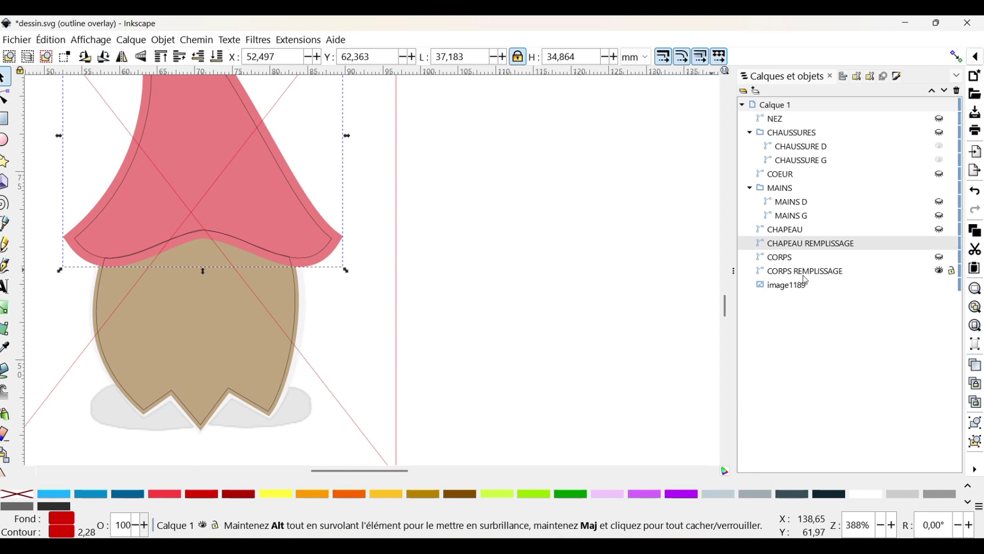
{"action": "left_click", "coordinate": [791, 257]}
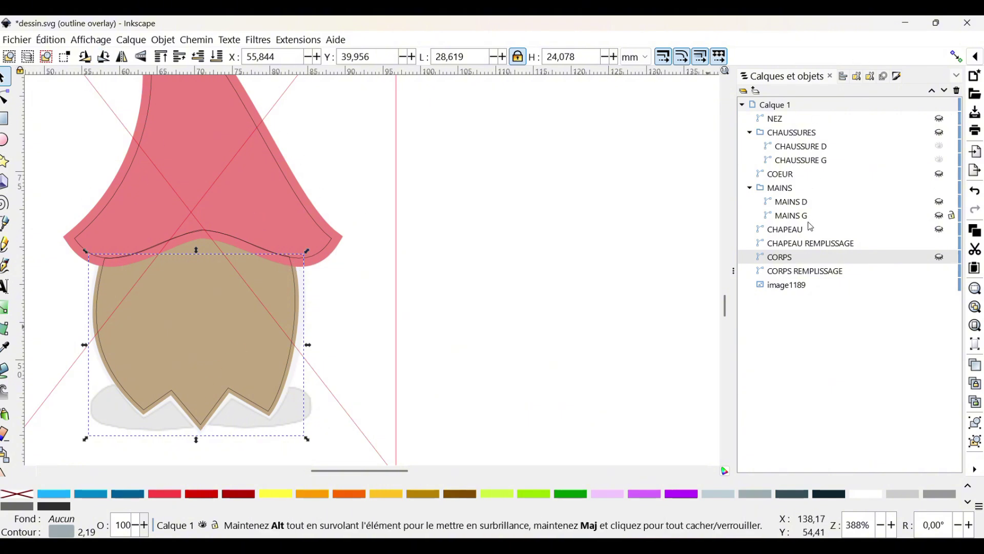
{"action": "left_click", "coordinate": [792, 229]}
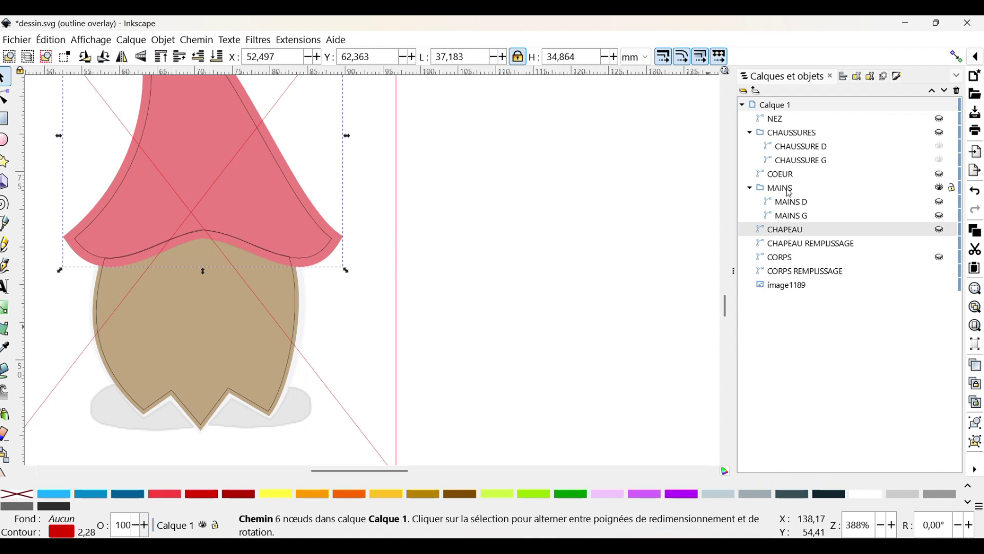
{"action": "left_click", "coordinate": [807, 161]}
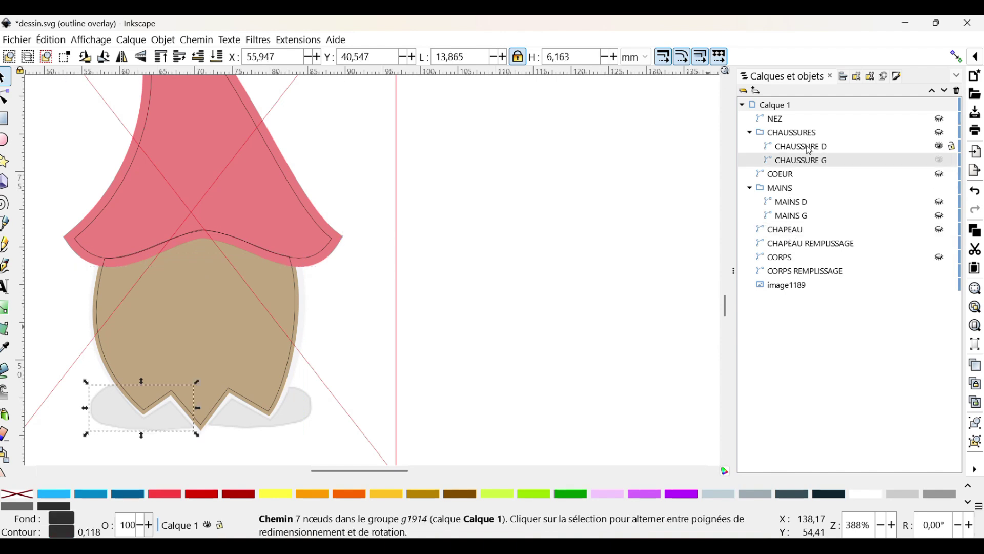
{"action": "left_click", "coordinate": [809, 148], "text": "shift"}
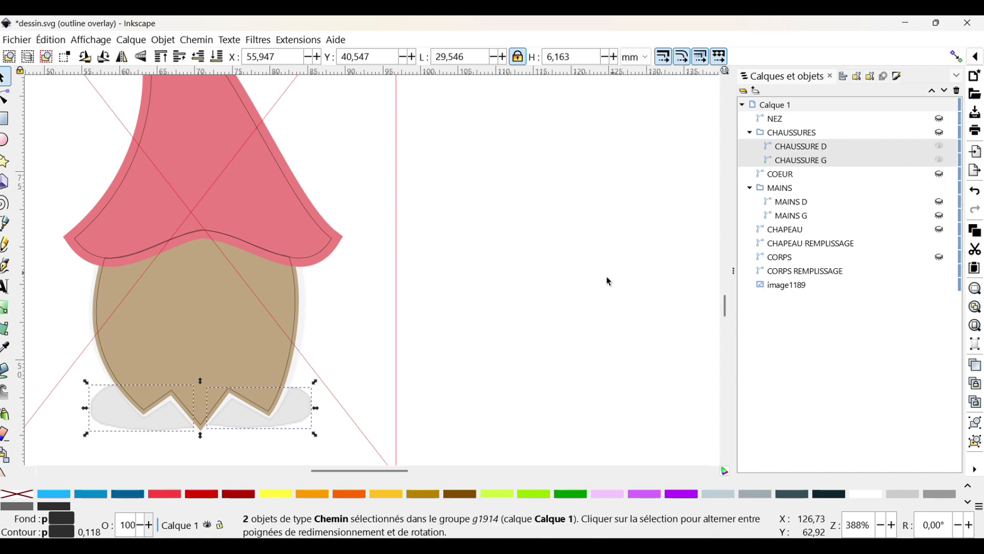
{"action": "left_click", "coordinate": [605, 328]}
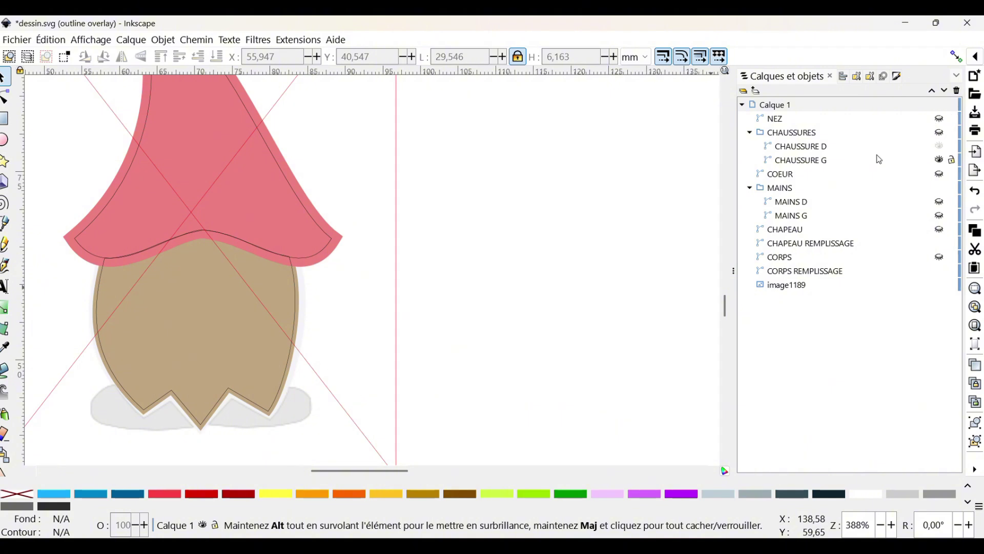
Show the CHAUSSURES group and paste a copy of it beside the gnome
{"action": "left_click", "coordinate": [941, 133]}
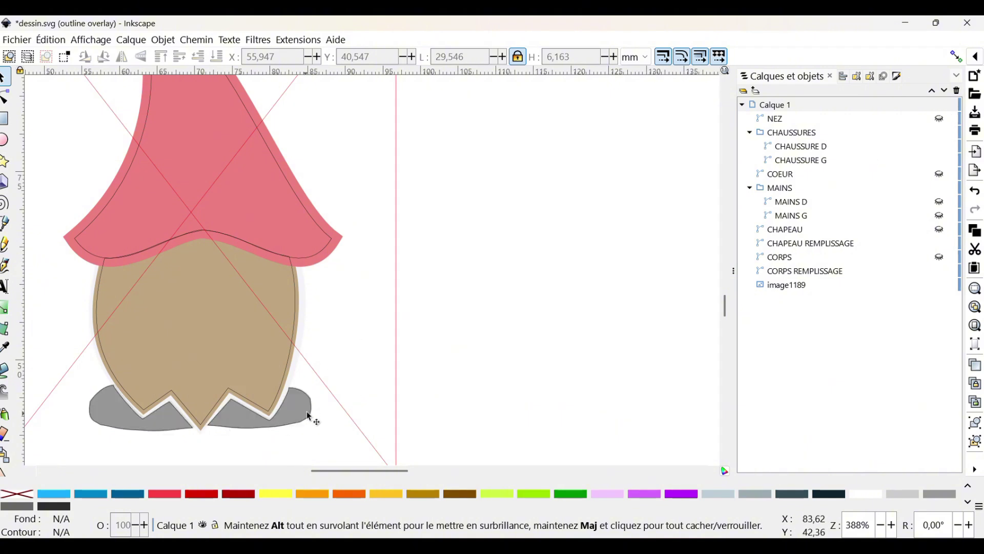
{"action": "left_click", "coordinate": [304, 395]}
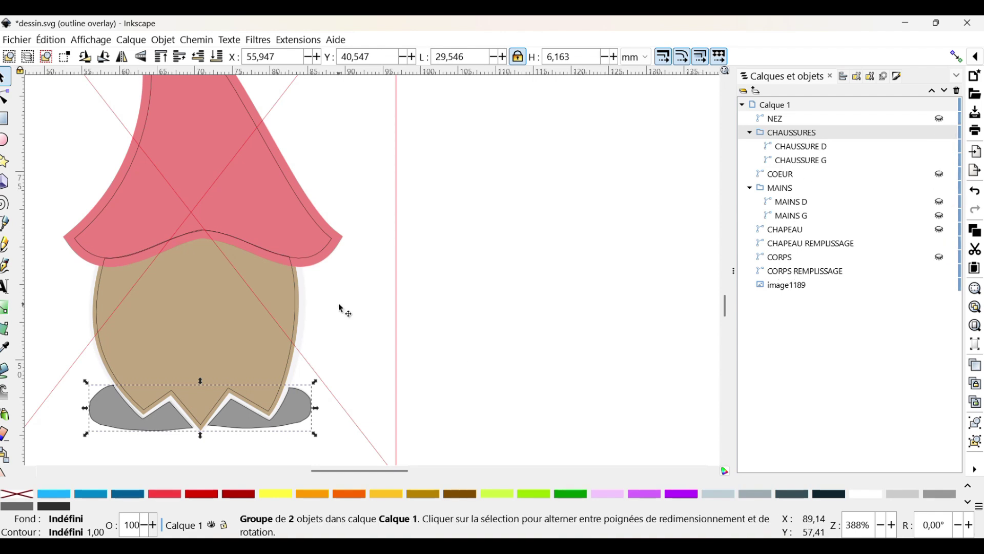
{"action": "key", "text": "ctrl+c"}
{"action": "left_click", "coordinate": [525, 352]}
{"action": "key", "text": "ctrl+v"}
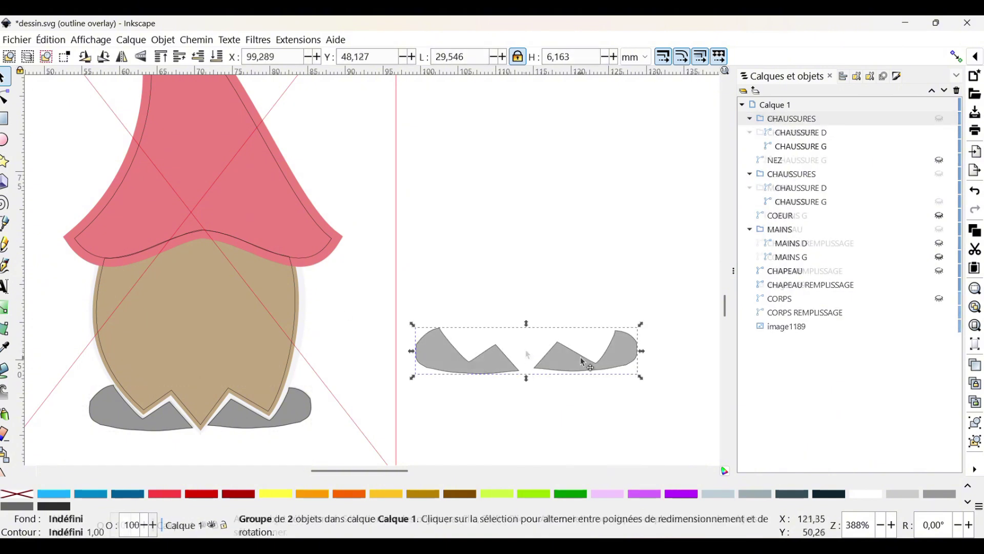
Place the pasted shoes over the original ones and rename the lower CHAUSSURES group as CHAUSSURES REMPLISSAGE
{"action": "left_click_drag", "start_coordinate": [592, 355], "coordinate": [251, 417]}
{"action": "scroll", "coordinate": [251, 416], "scroll_direction": "up", "scroll_amount": 4}
{"action": "left_click", "coordinate": [351, 340], "text": "alt"}
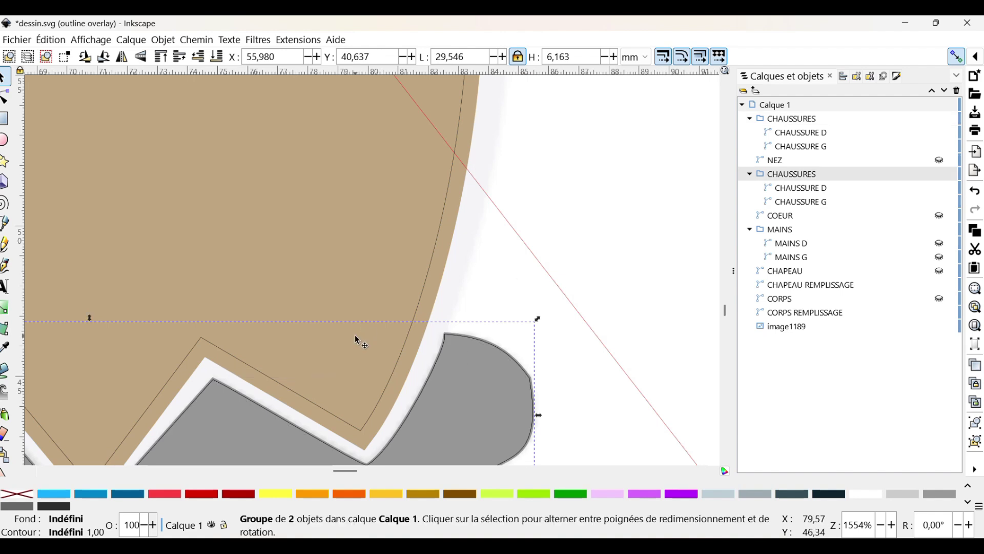
{"action": "scroll", "coordinate": [351, 340], "scroll_direction": "down", "scroll_amount": 4}
{"action": "scroll", "coordinate": [654, 270], "scroll_direction": "down", "scroll_amount": 3}
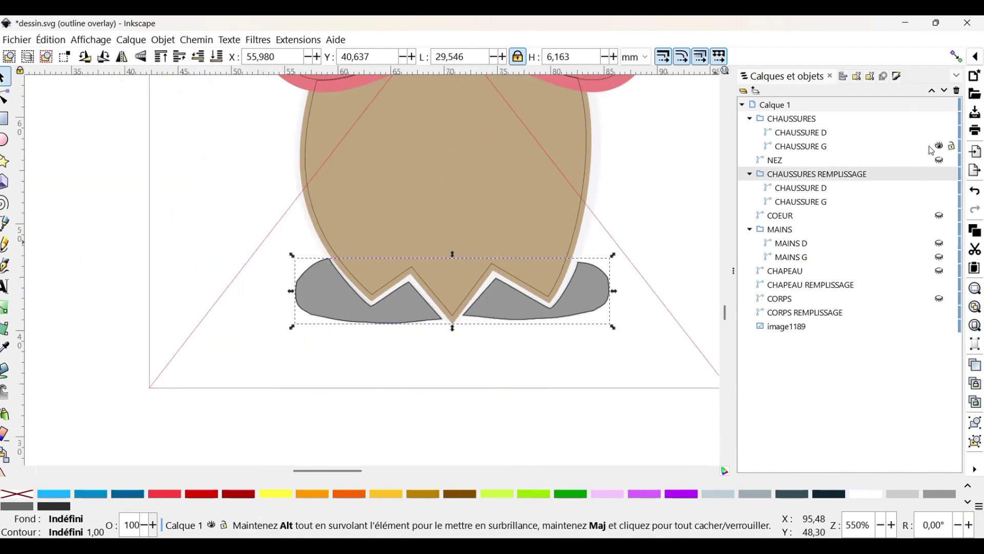
Hide the other CHAUSSURES group and load the Ink/Stitch parameter preset POINT REMPLISSAGE TRIANGLE CROISE for CHAUSSURES REMPLISSAGE
{"action": "left_click", "coordinate": [939, 118]}
{"action": "left_click", "coordinate": [298, 39]}
{"action": "mouse_move", "coordinate": [308, 231]}
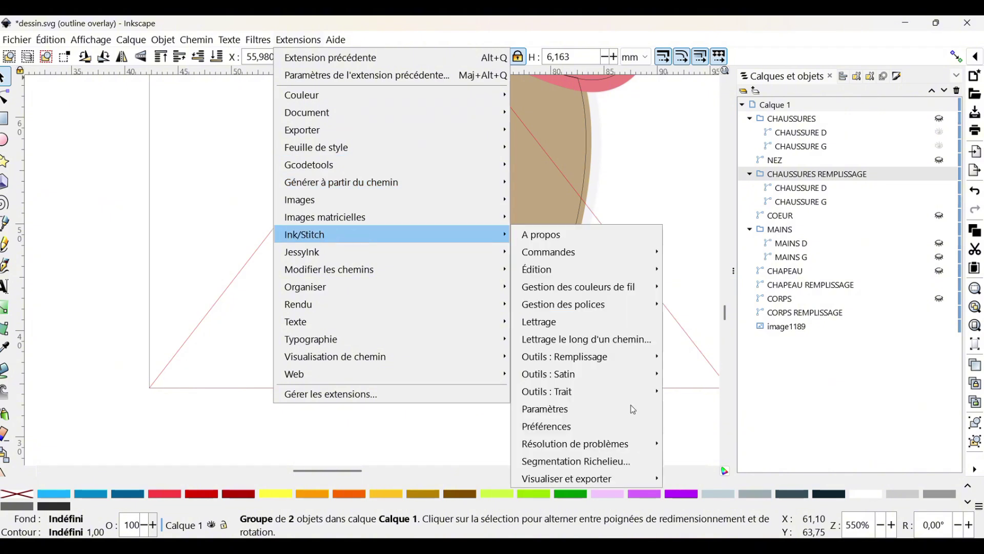
{"action": "left_click", "coordinate": [630, 410]}
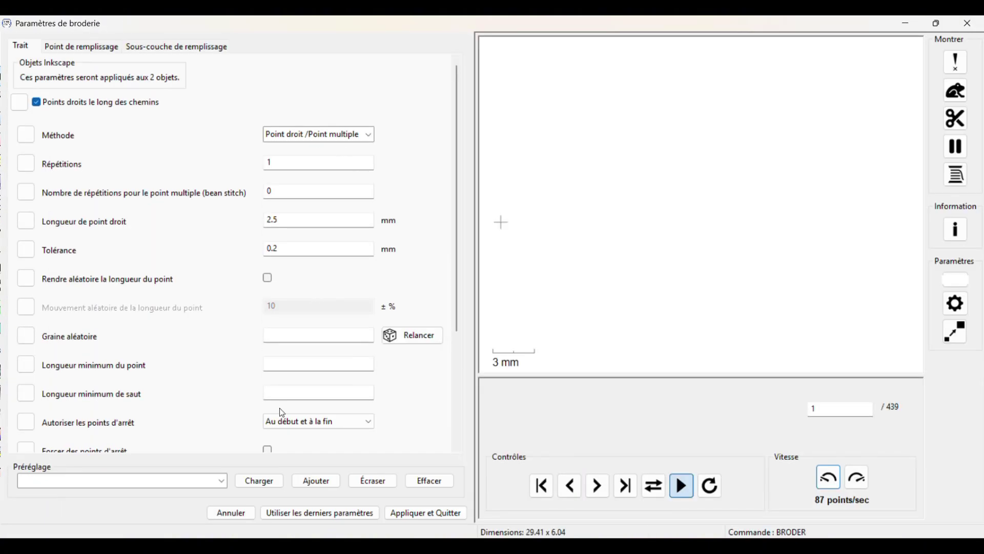
{"action": "left_click", "coordinate": [123, 480]}
{"action": "left_click", "coordinate": [188, 334]}
{"action": "left_click", "coordinate": [259, 480]}
Set the shoes' bean stitch repetitions to 1 and their fill row spacing to 2 mm with Couper après enabled
{"action": "scroll", "coordinate": [408, 395], "scroll_direction": "down", "scroll_amount": 3}
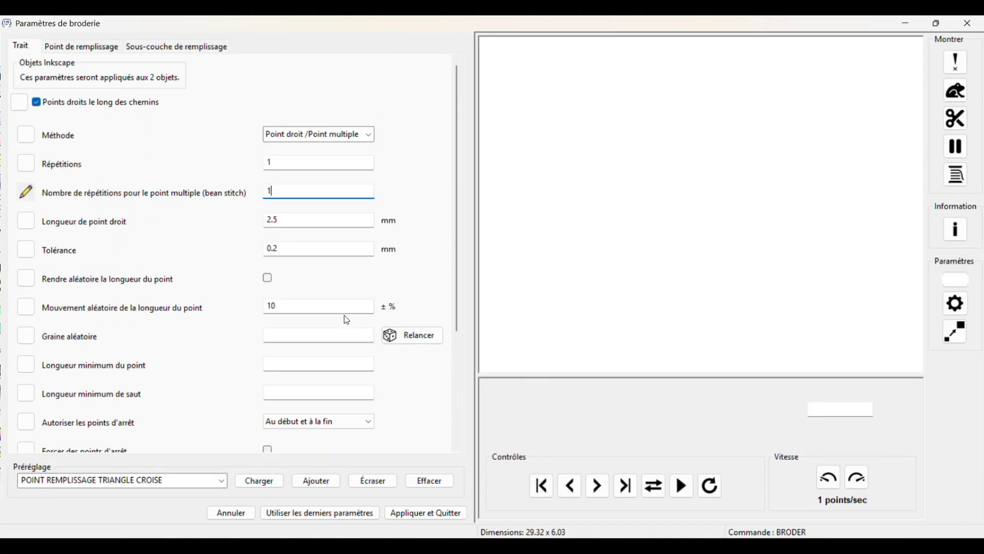
{"action": "left_click", "coordinate": [82, 46]}
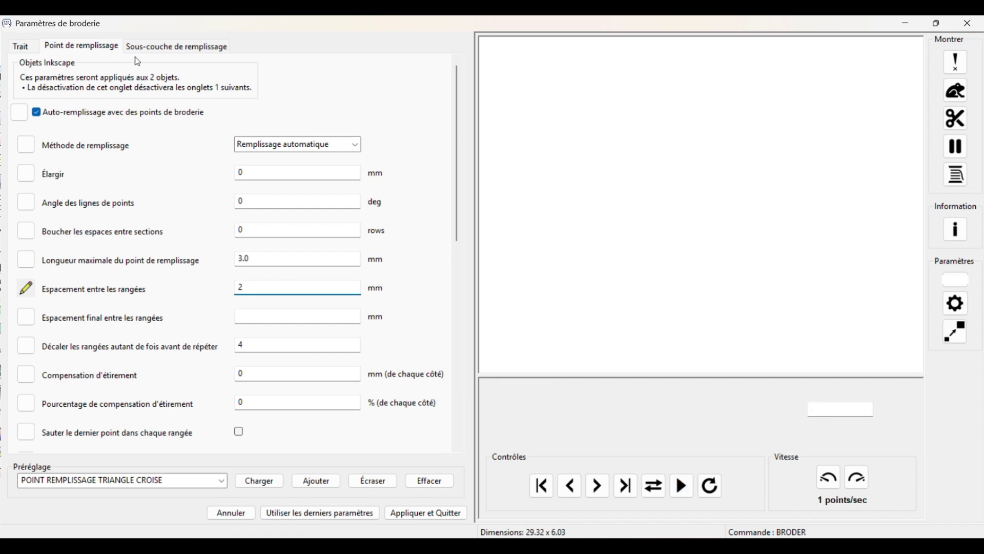
{"action": "scroll", "coordinate": [214, 351], "scroll_direction": "down", "scroll_amount": 5}
{"action": "scroll", "coordinate": [244, 182], "scroll_direction": "up", "scroll_amount": 1}
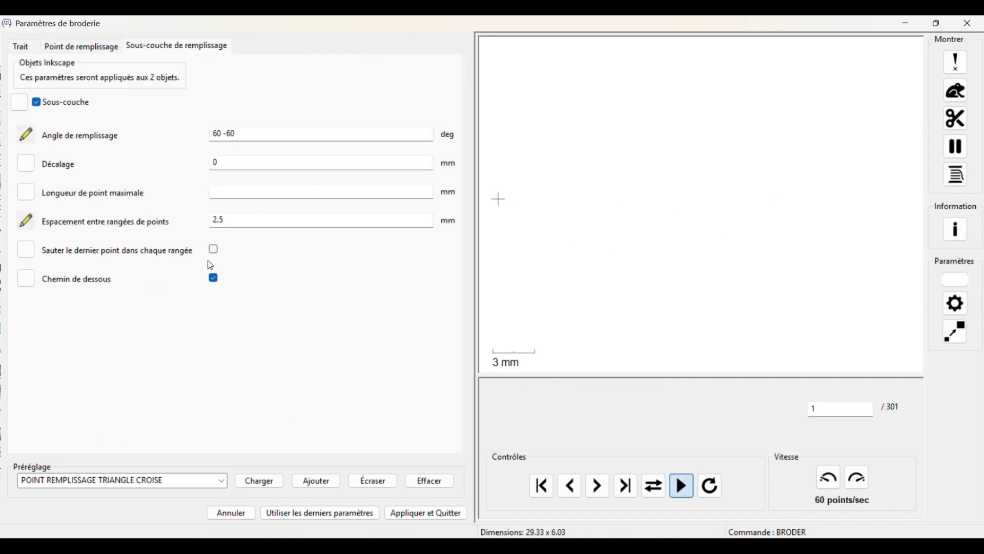
{"action": "scroll", "coordinate": [392, 353], "scroll_direction": "down", "scroll_amount": 3}
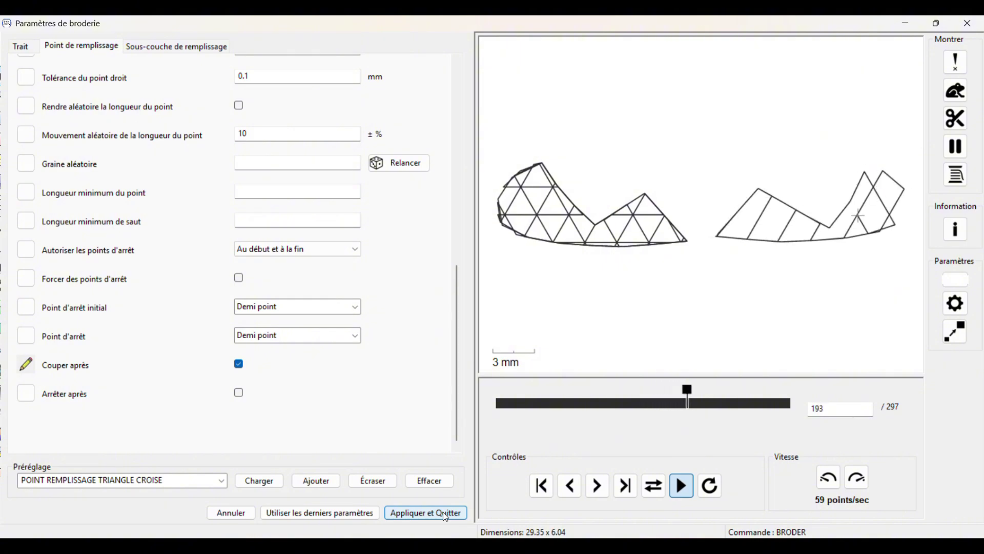
Set the shoes' running stitch length (Longueur de point droit) to 2 mm and apply the embroidery parameters
{"action": "left_click", "coordinate": [20, 46]}
{"action": "scroll", "coordinate": [215, 154], "scroll_direction": "up", "scroll_amount": 5}
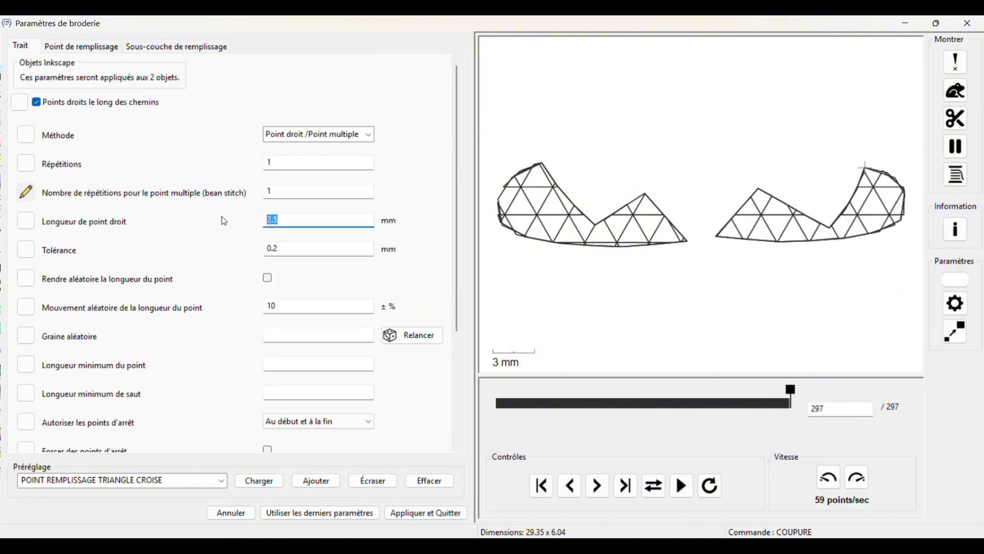
{"action": "key", "text": "BackSpace"}
{"action": "key", "text": "BackSpace"}
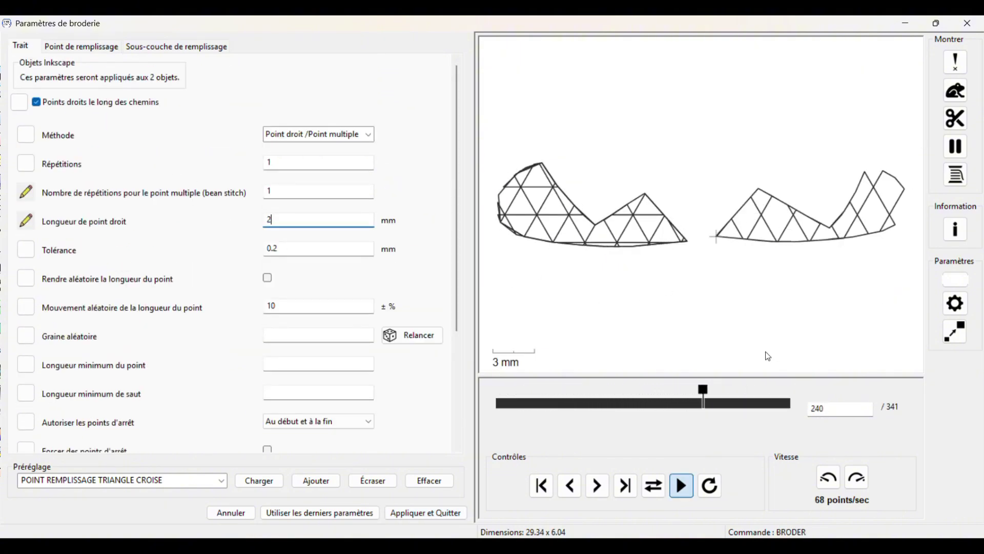
{"action": "left_click", "coordinate": [425, 512]}
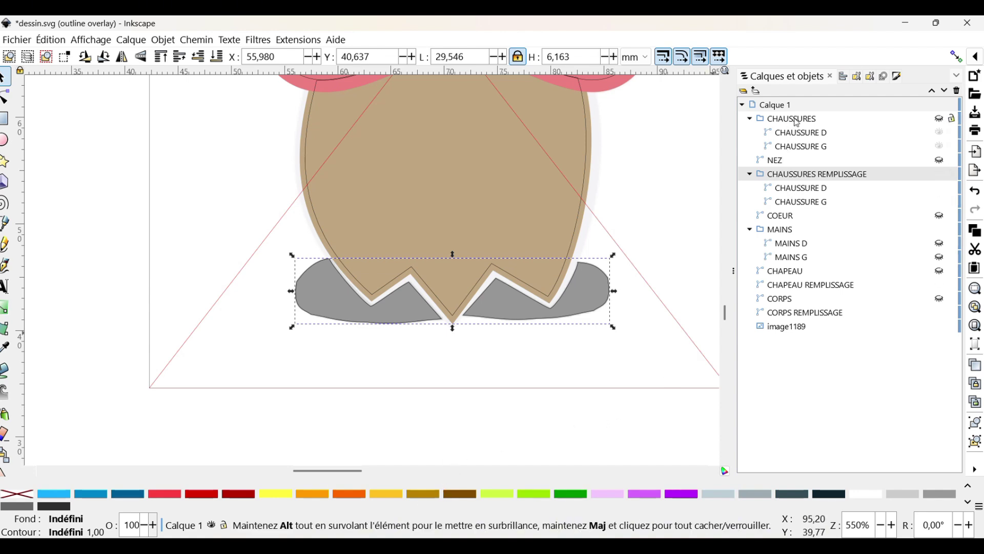
Lower CHAPEAU REMPLISSAGE below CORPS and place the CHAUSSURES REMPLISSAGE group directly above CHAPEAU REMPLISSAGE
{"action": "left_click", "coordinate": [813, 317]}
{"action": "left_click", "coordinate": [816, 286]}
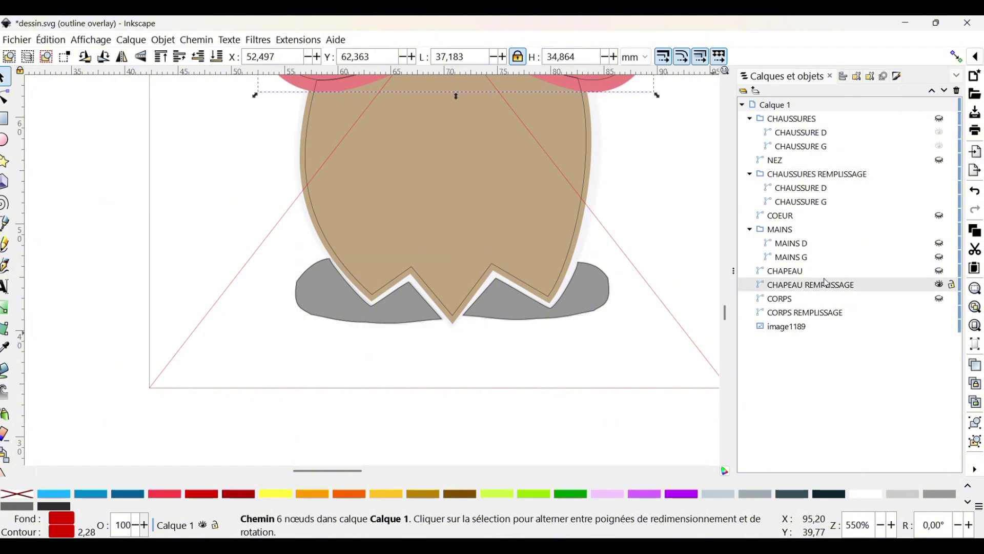
{"action": "left_click", "coordinate": [946, 91]}
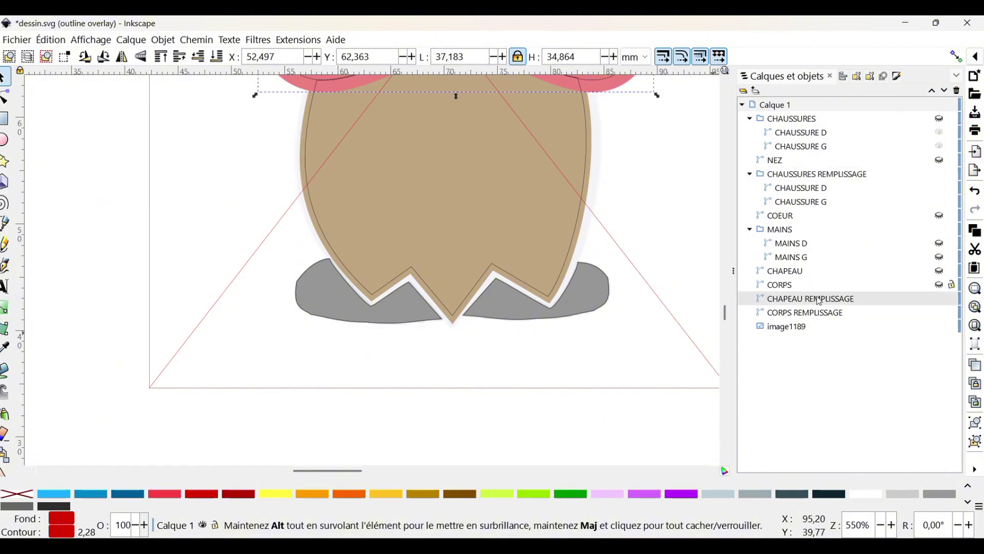
{"action": "left_click", "coordinate": [845, 175]}
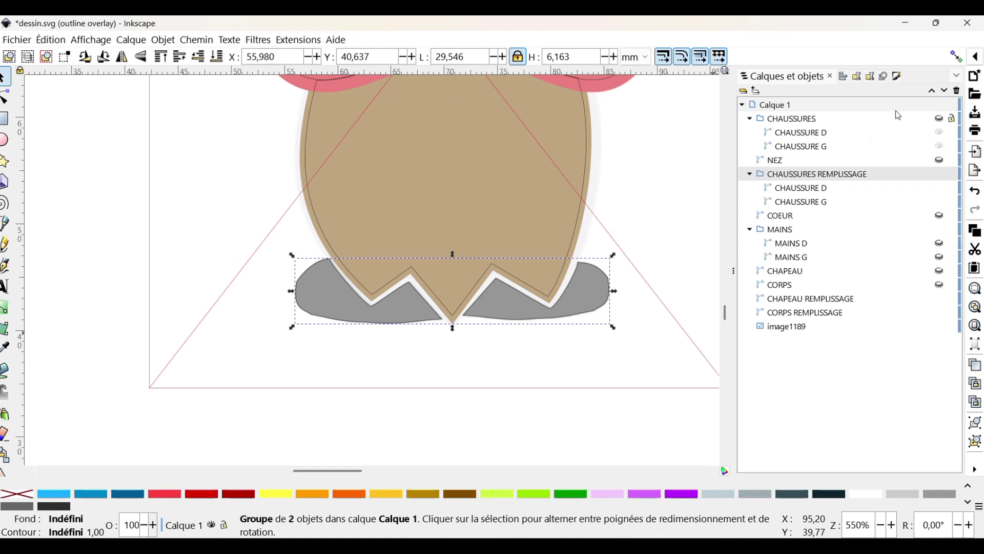
{"action": "left_click", "coordinate": [945, 91]}
{"action": "left_click", "coordinate": [946, 91]}
{"action": "left_click", "coordinate": [945, 91]}
{"action": "left_click", "coordinate": [946, 92]}
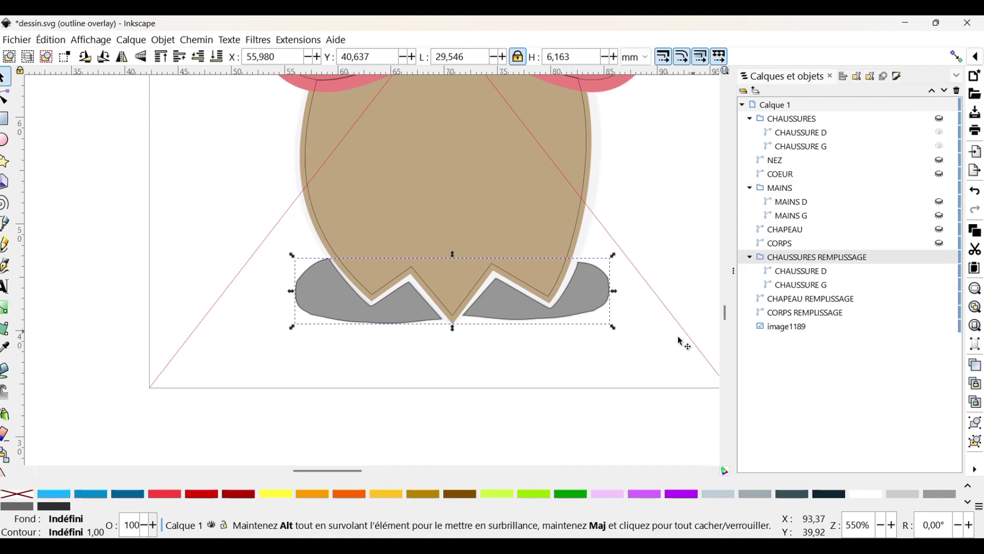
Lower the CHAUSSURES group to just below CORPS in the object order
{"action": "scroll", "coordinate": [684, 343], "scroll_direction": "up", "scroll_amount": 5}
{"action": "scroll", "coordinate": [663, 349], "scroll_direction": "down", "scroll_amount": 2}
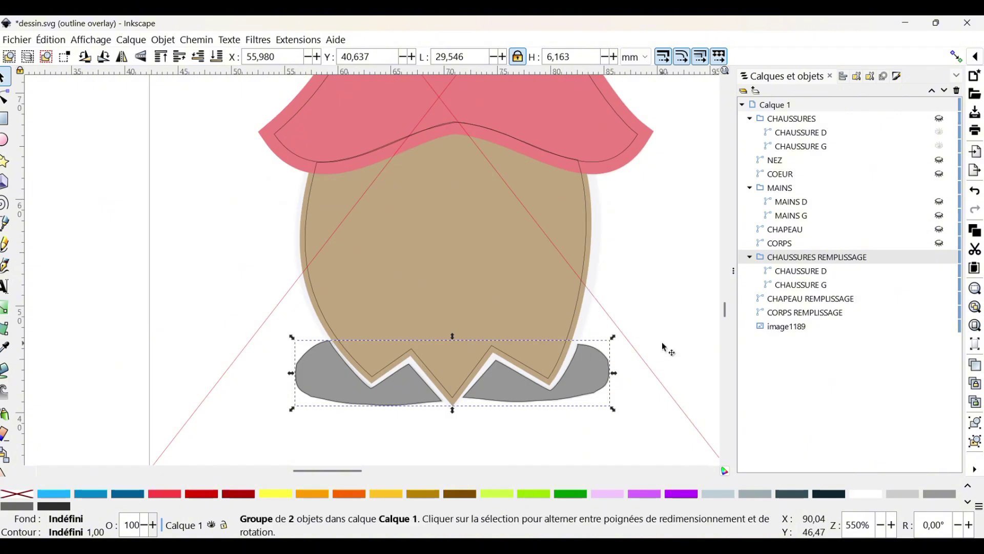
{"action": "scroll", "coordinate": [569, 365], "scroll_direction": "up", "scroll_amount": 2}
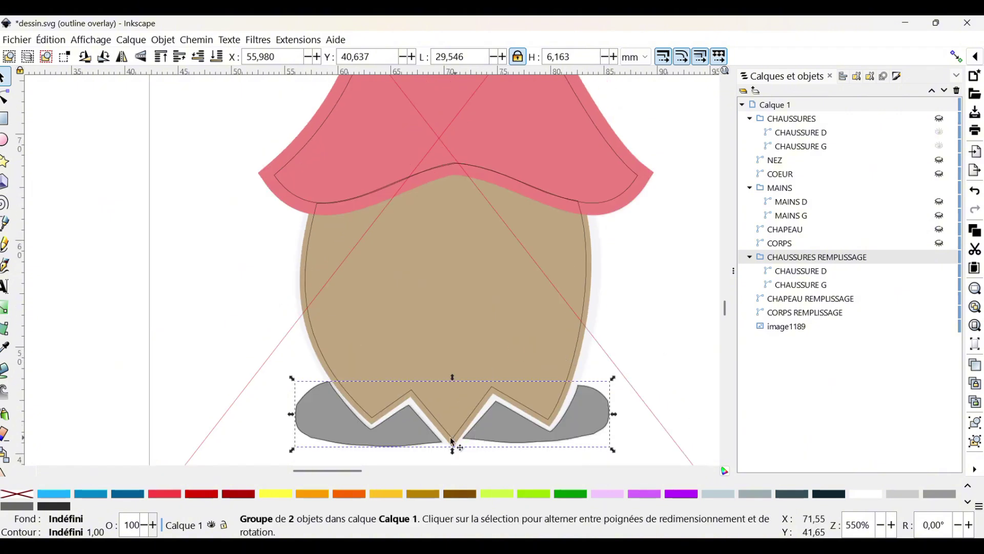
{"action": "scroll", "coordinate": [464, 258], "scroll_direction": "up", "scroll_amount": 2}
{"action": "scroll", "coordinate": [464, 257], "scroll_direction": "up", "scroll_amount": 1}
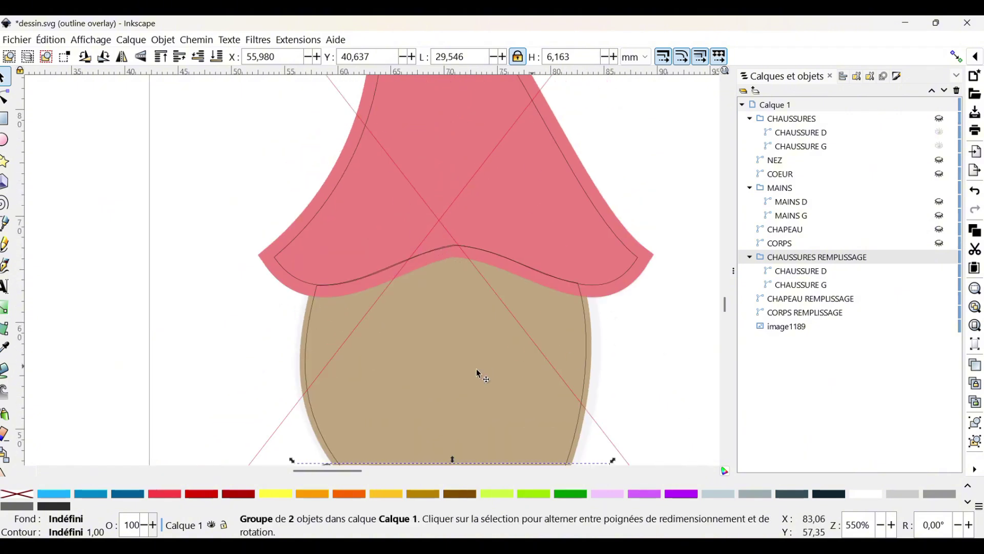
{"action": "scroll", "coordinate": [484, 359], "scroll_direction": "down", "scroll_amount": 1}
{"action": "left_click", "coordinate": [775, 244]}
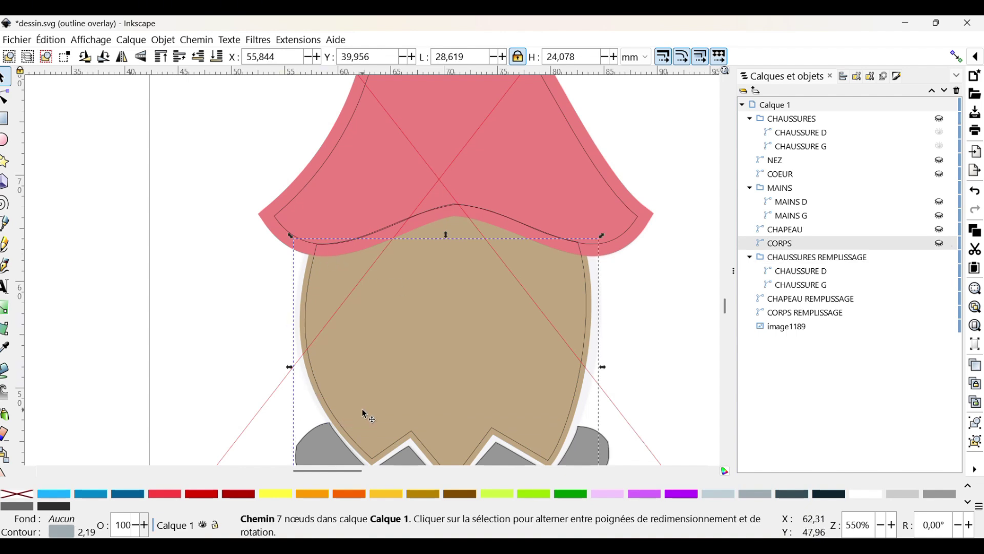
{"action": "scroll", "coordinate": [359, 417], "scroll_direction": "down", "scroll_amount": 1}
{"action": "left_click", "coordinate": [814, 122]}
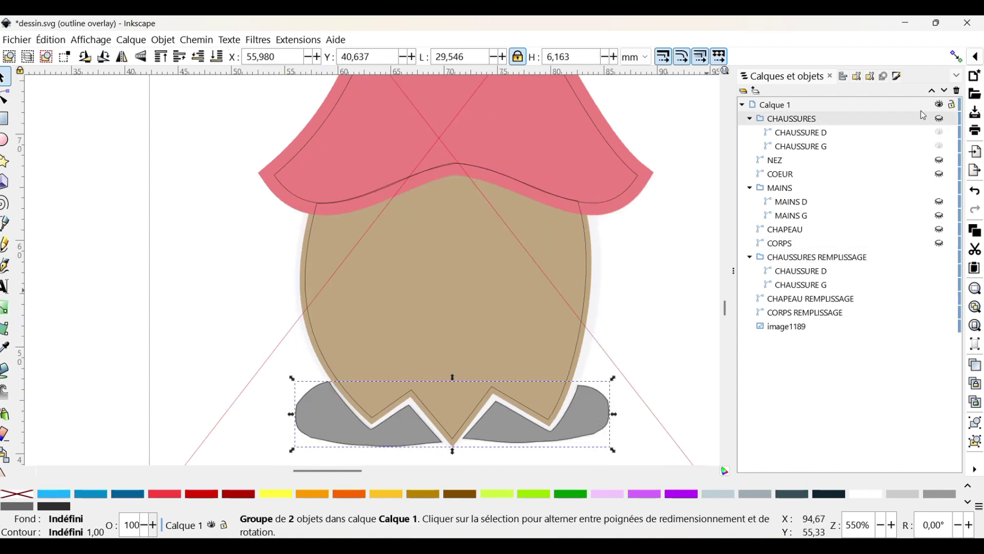
{"action": "left_click", "coordinate": [946, 91]}
{"action": "left_click", "coordinate": [945, 91]}
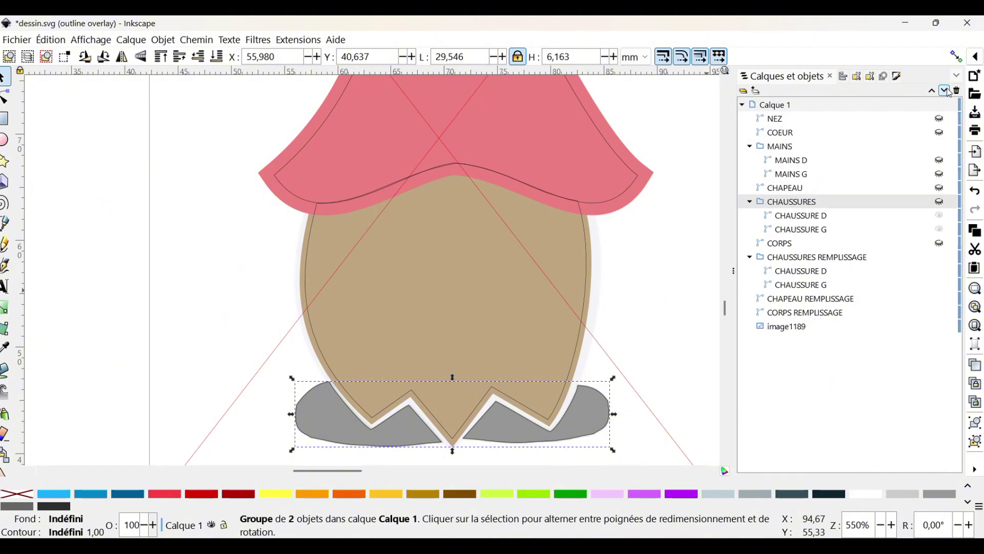
{"action": "left_click", "coordinate": [946, 92]}
Check the stitching order by selecting the body, hat and shoe filling objects in turn
{"action": "left_click", "coordinate": [780, 205]}
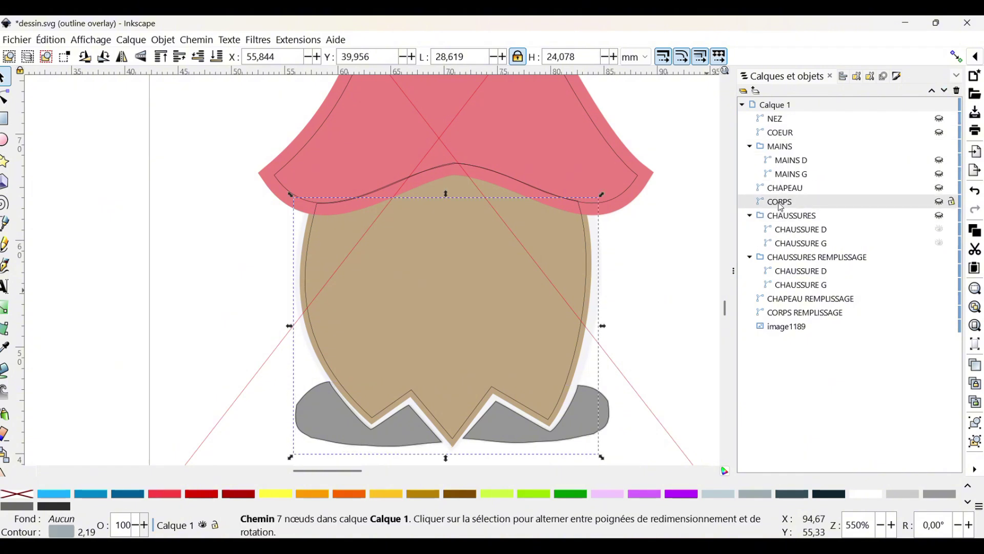
{"action": "left_click", "coordinate": [789, 193]}
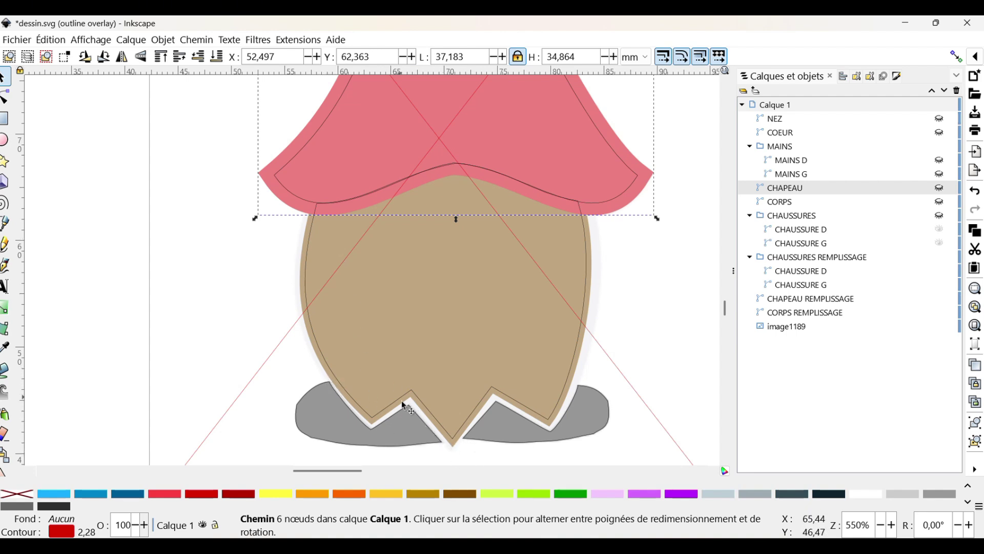
{"action": "left_click", "coordinate": [404, 447]}
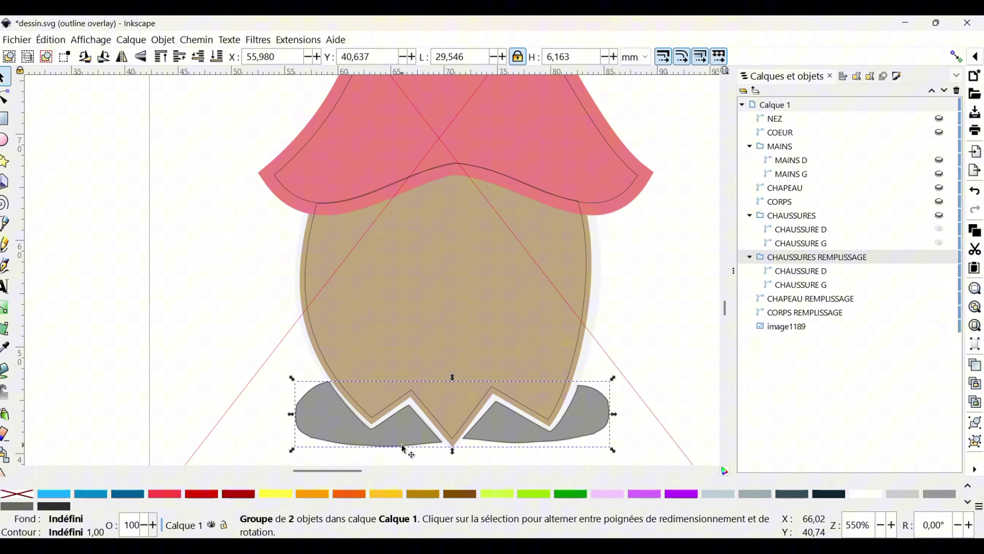
{"action": "left_click", "coordinate": [311, 329]}
{"action": "key", "text": "Escape"}
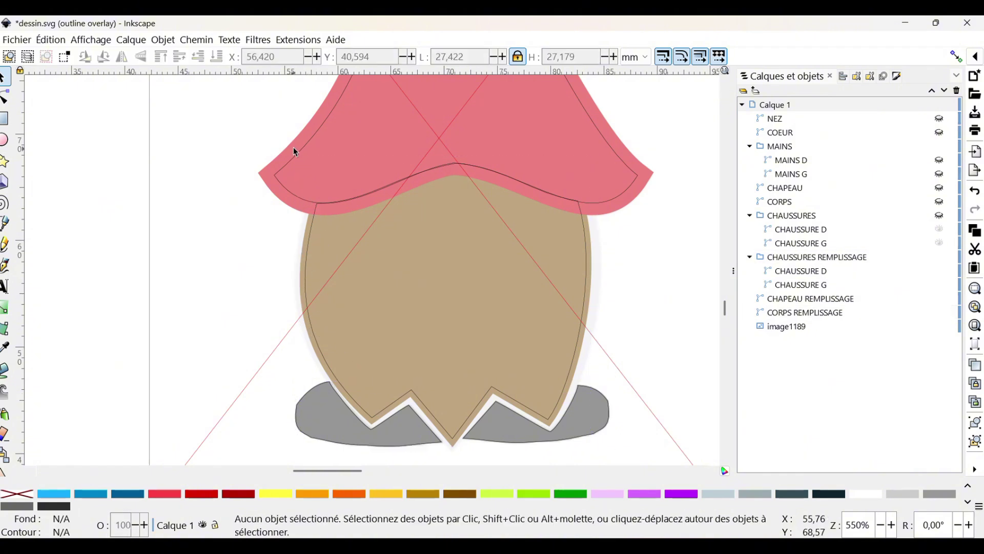
{"action": "left_click", "coordinate": [295, 152]}
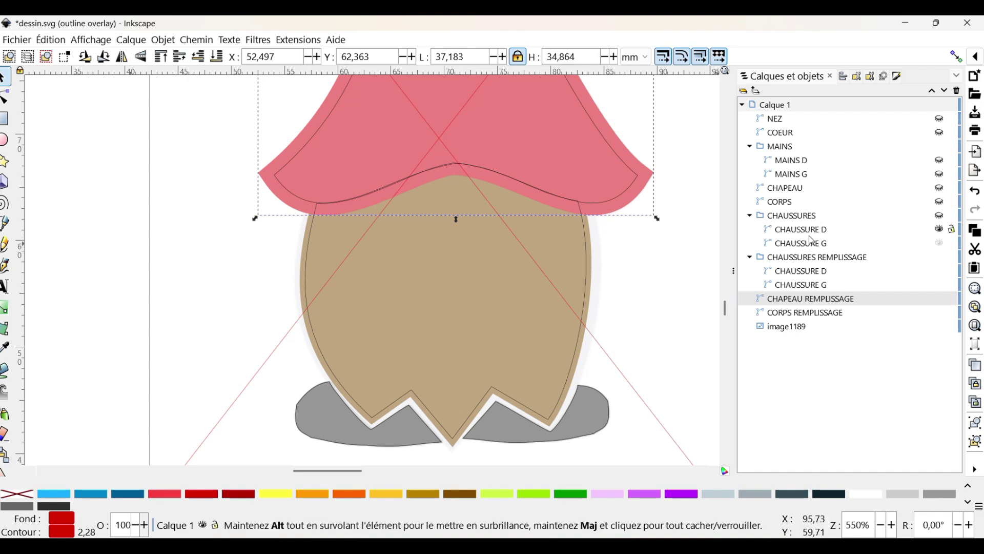
{"action": "left_click", "coordinate": [819, 258]}
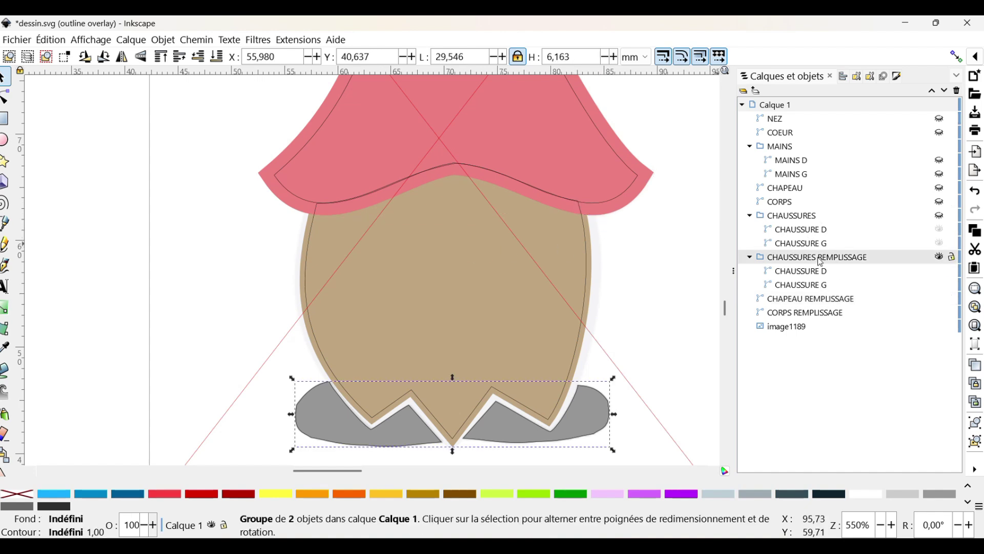
Show the CHAUSSURES group and adjust the top node of CHAUSSURE G beside the body with the Node tool
{"action": "left_click", "coordinate": [803, 216]}
{"action": "left_click", "coordinate": [941, 217]}
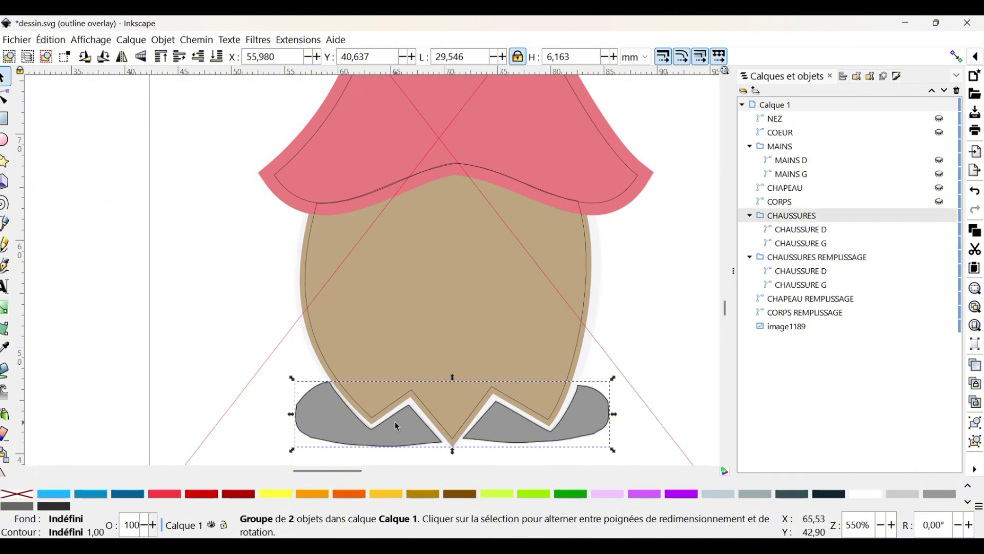
{"action": "scroll", "coordinate": [494, 409], "scroll_direction": "up", "scroll_amount": 1}
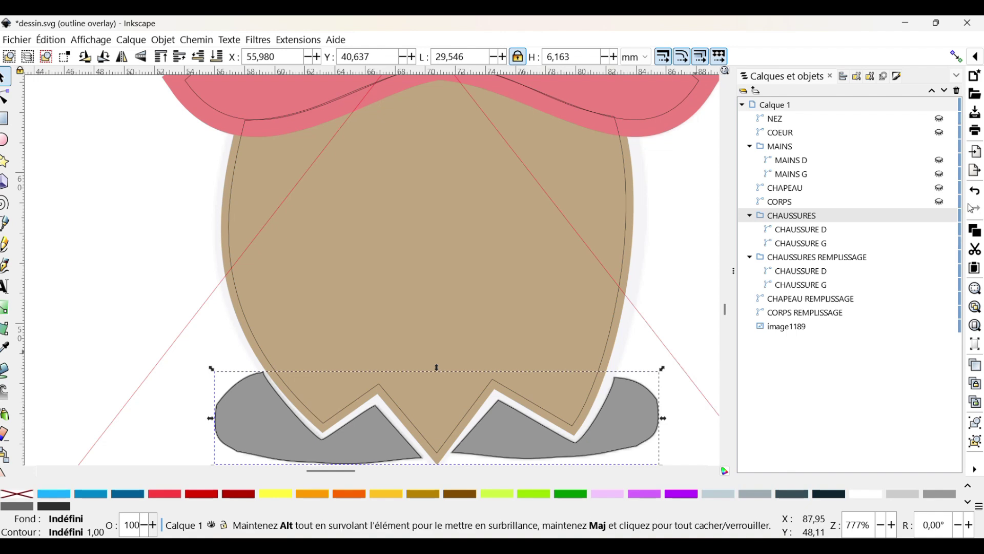
{"action": "scroll", "coordinate": [314, 360], "scroll_direction": "down", "scroll_amount": 2}
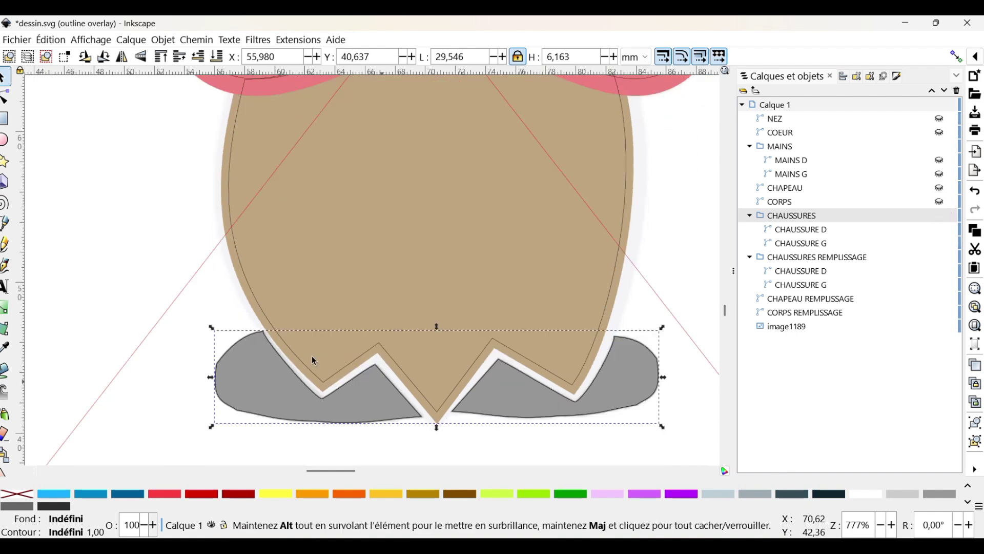
{"action": "left_click", "coordinate": [5, 96]}
{"action": "left_click", "coordinate": [241, 347]}
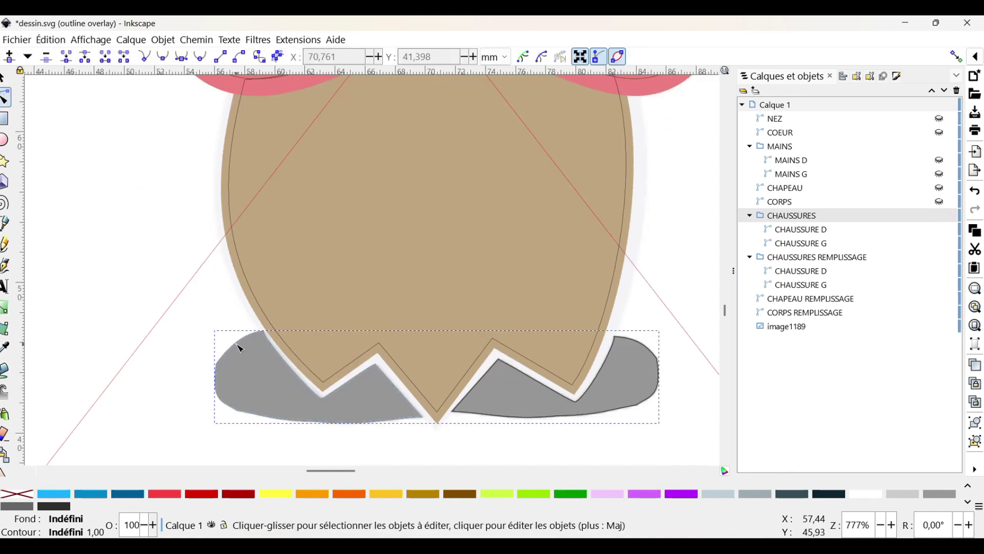
{"action": "left_click", "coordinate": [264, 332]}
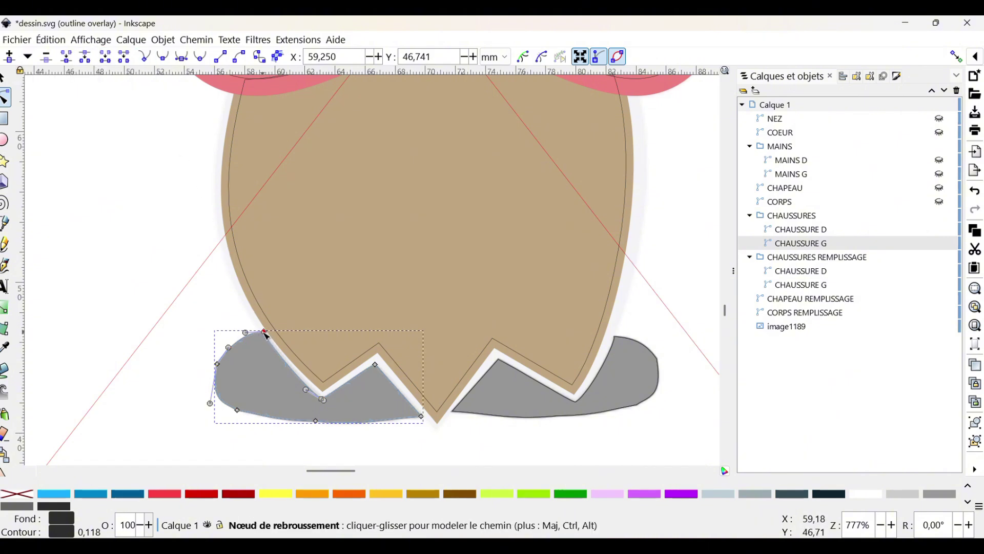
{"action": "mouse_move", "coordinate": [265, 333]}
{"action": "left_mouse_down"}
{"action": "mouse_move", "coordinate": [260, 363]}
{"action": "mouse_move", "coordinate": [259, 327]}
{"action": "mouse_move", "coordinate": [254, 335]}
{"action": "mouse_move", "coordinate": [266, 364]}
{"action": "mouse_move", "coordinate": [267, 345]}
{"action": "left_mouse_up"}
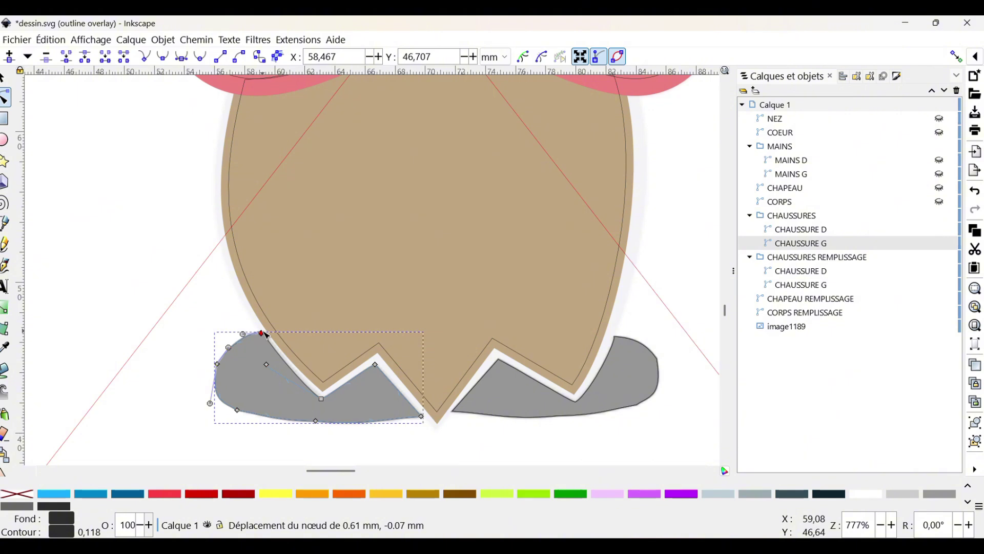
{"action": "scroll", "coordinate": [278, 354], "scroll_direction": "up", "scroll_amount": 2}
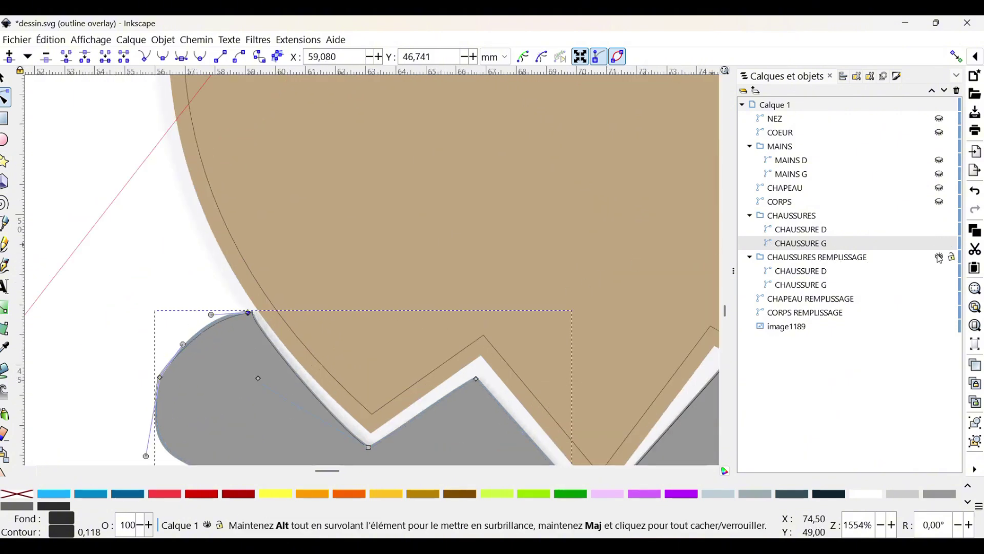
Hide CHAUSSURES REMPLISSAGE and delete the CHAUSSURE G nodes that follow the body edge between the shoe's top and its inner peak
{"action": "left_click", "coordinate": [938, 257]}
{"action": "scroll", "coordinate": [120, 343], "scroll_direction": "down", "scroll_amount": 4}
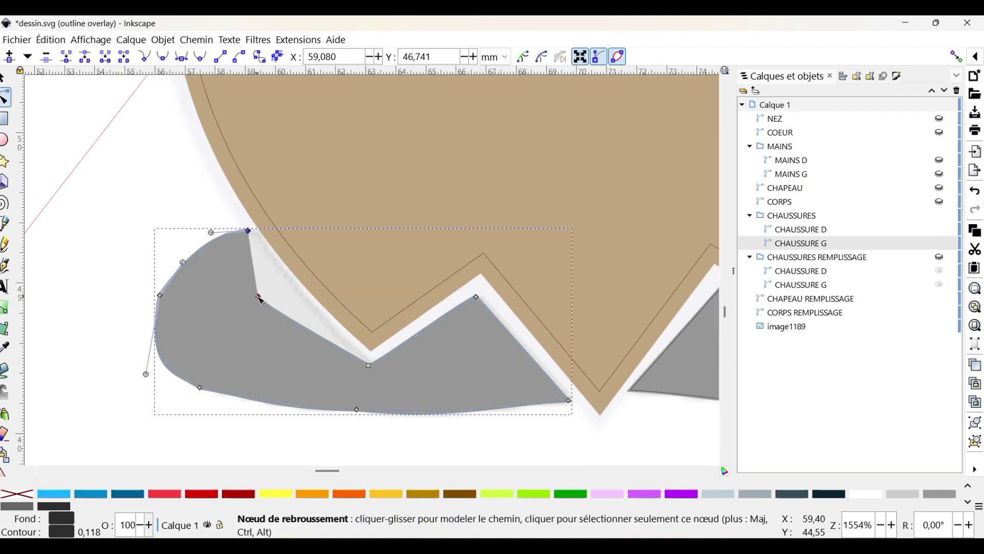
{"action": "left_click_drag", "start_coordinate": [258, 297], "coordinate": [281, 267]}
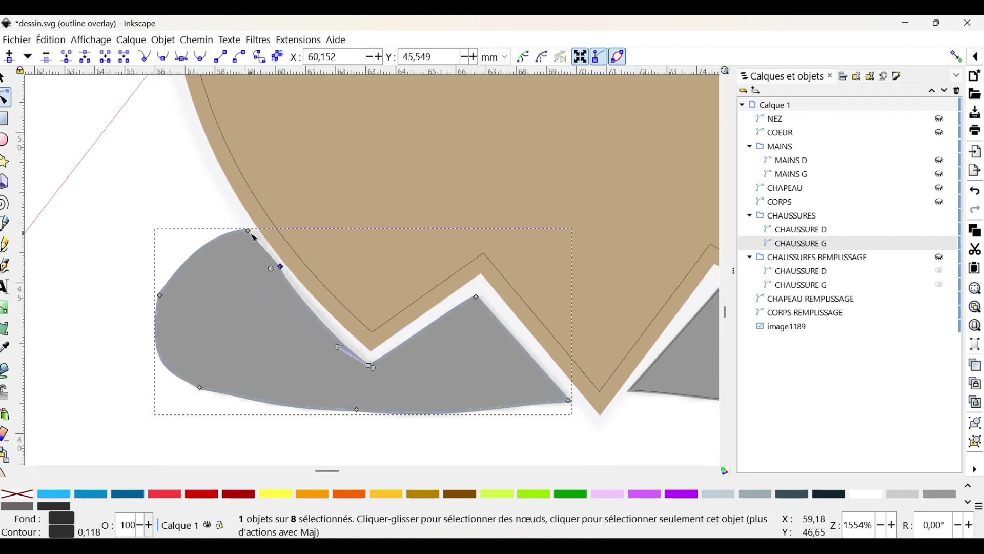
{"action": "left_click", "coordinate": [248, 231]}
{"action": "left_click", "coordinate": [282, 268]}
{"action": "key", "text": "Delete"}
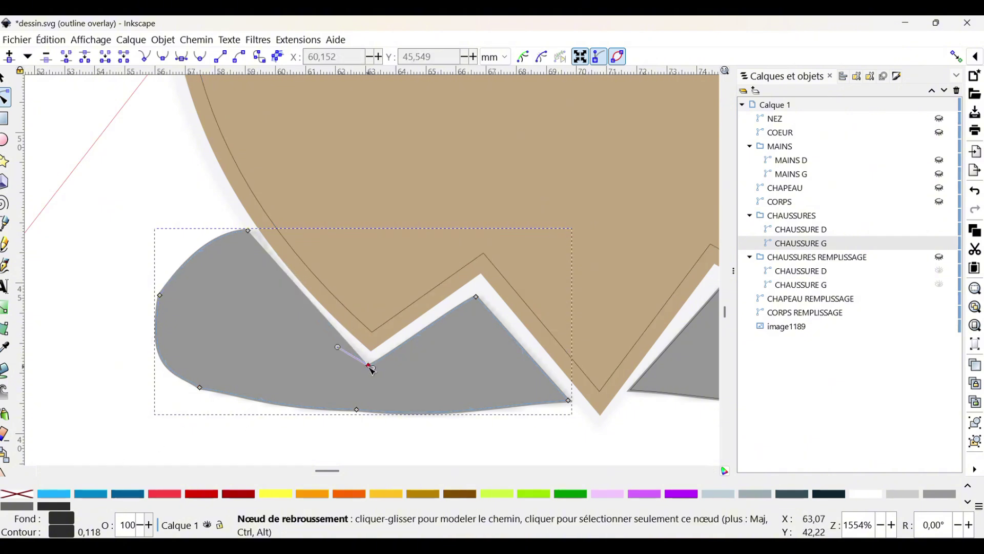
{"action": "key", "text": "Delete"}
Open the CHAUSSURE G outline between its top node and inner peak, and remove its fill
{"action": "left_click", "coordinate": [476, 297]}
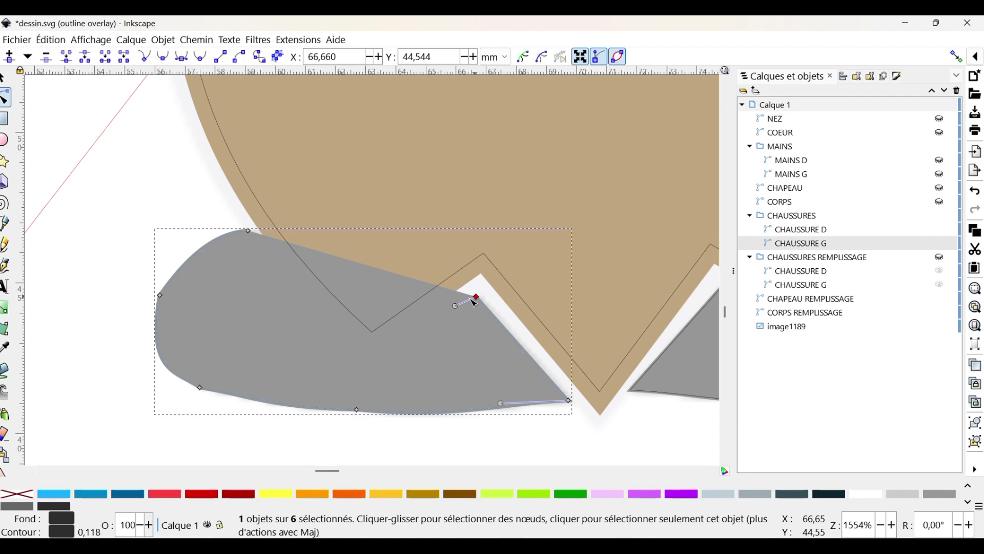
{"action": "right_click", "coordinate": [14, 500]}
{"action": "left_click", "coordinate": [70, 413]}
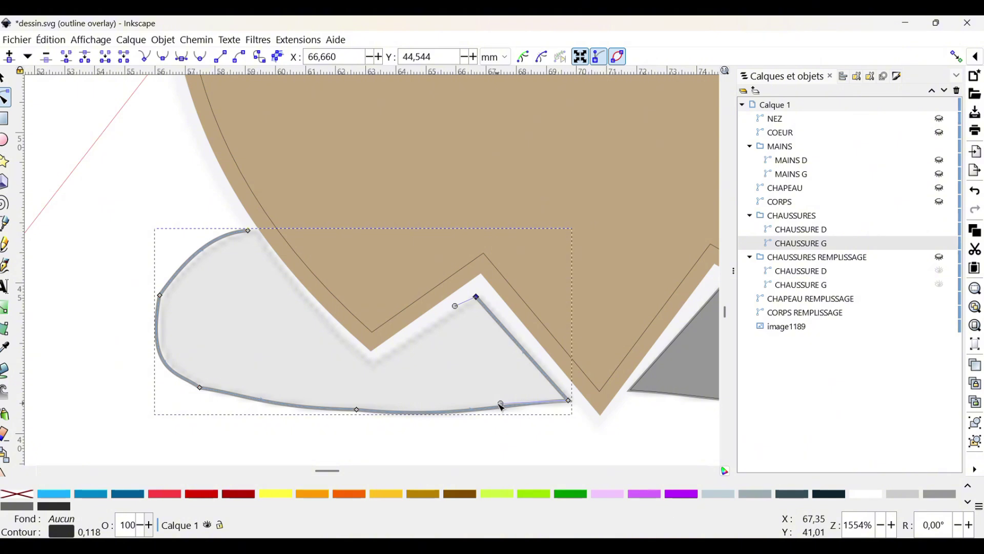
Adjust the node handles along the sole and outer edge of CHAUSSURE G to smooth its curves
{"action": "left_click_drag", "start_coordinate": [500, 404], "coordinate": [502, 410]}
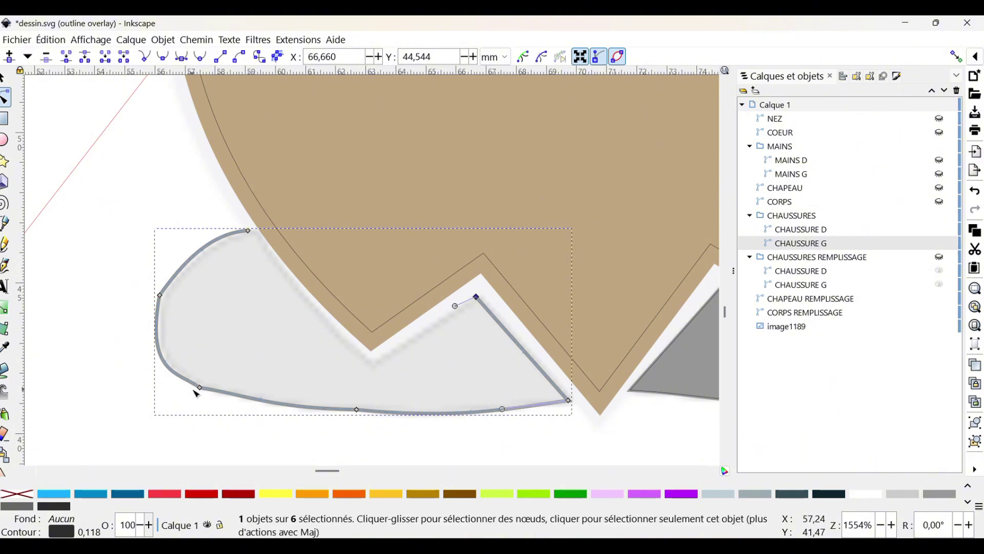
{"action": "left_click", "coordinate": [199, 388]}
{"action": "left_click_drag", "start_coordinate": [250, 396], "coordinate": [247, 400]}
{"action": "left_click_drag", "start_coordinate": [188, 264], "coordinate": [181, 264]}
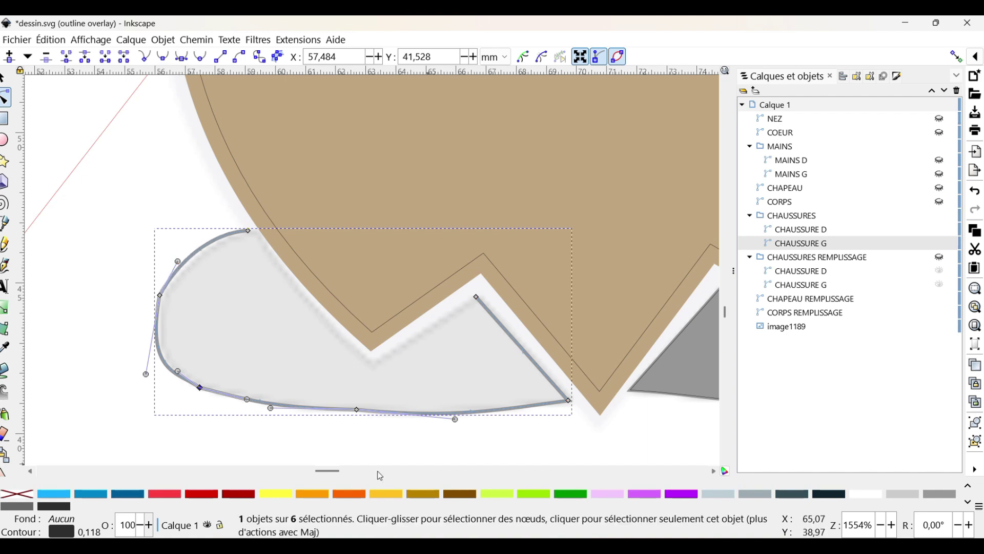
Delete CHAUSSURE D from the CHAUSSURES group
{"action": "left_click", "coordinate": [690, 393]}
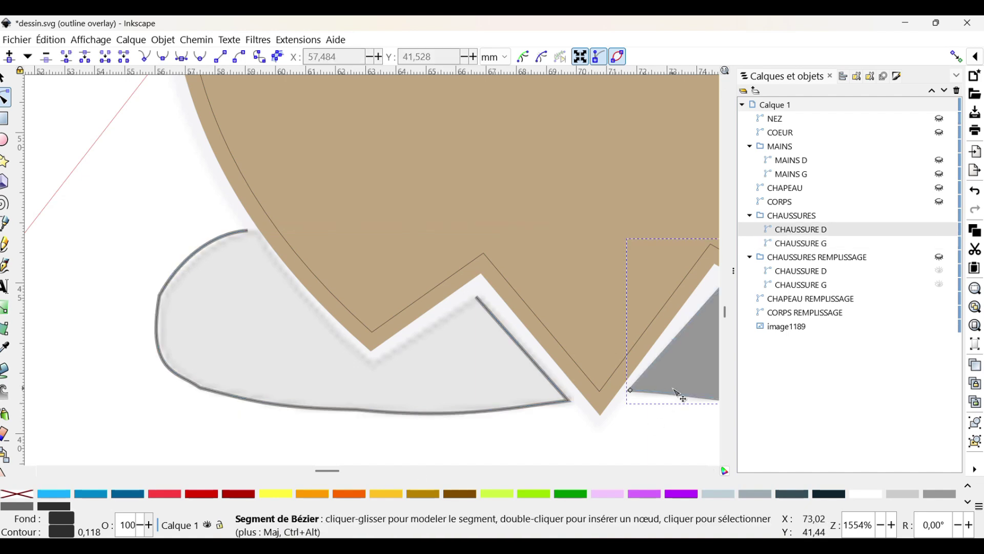
{"action": "right_click", "coordinate": [825, 237]}
{"action": "left_click", "coordinate": [696, 301]}
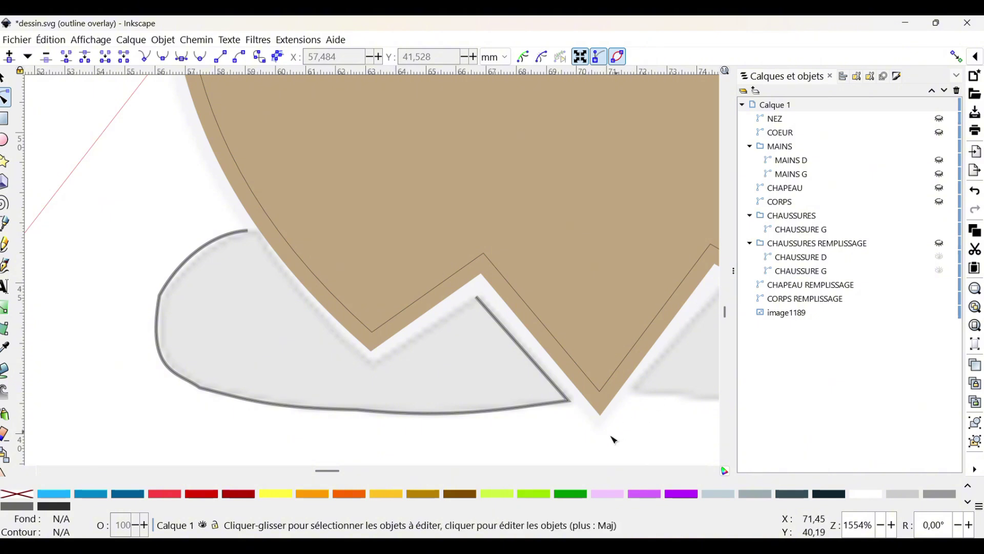
Paste a copy of the CHAUSSURE G outline, flip it horizontally, and position it over the gnome's other shoe
{"action": "scroll", "coordinate": [361, 410], "scroll_direction": "down", "scroll_amount": 2}
{"action": "left_click", "coordinate": [365, 410]}
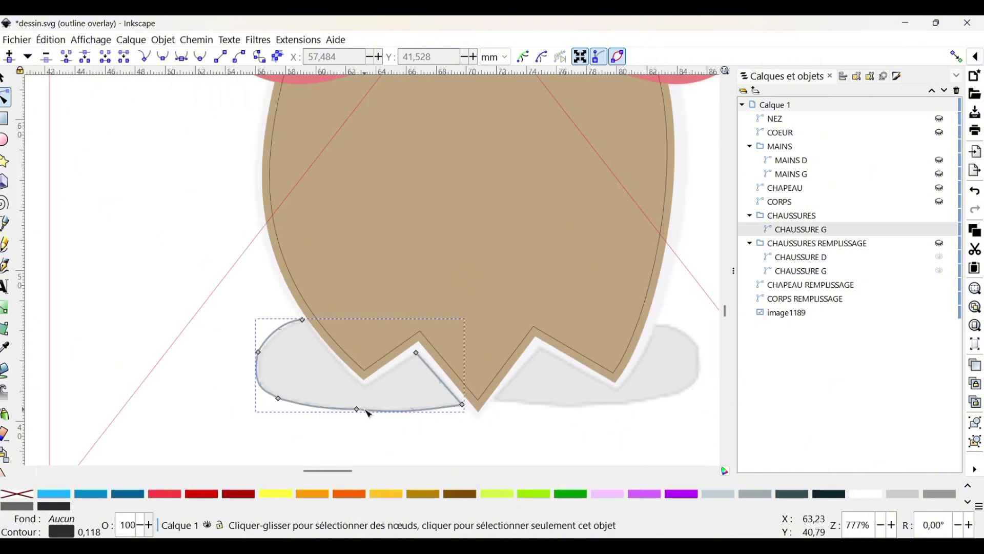
{"action": "left_click", "coordinate": [4, 78]}
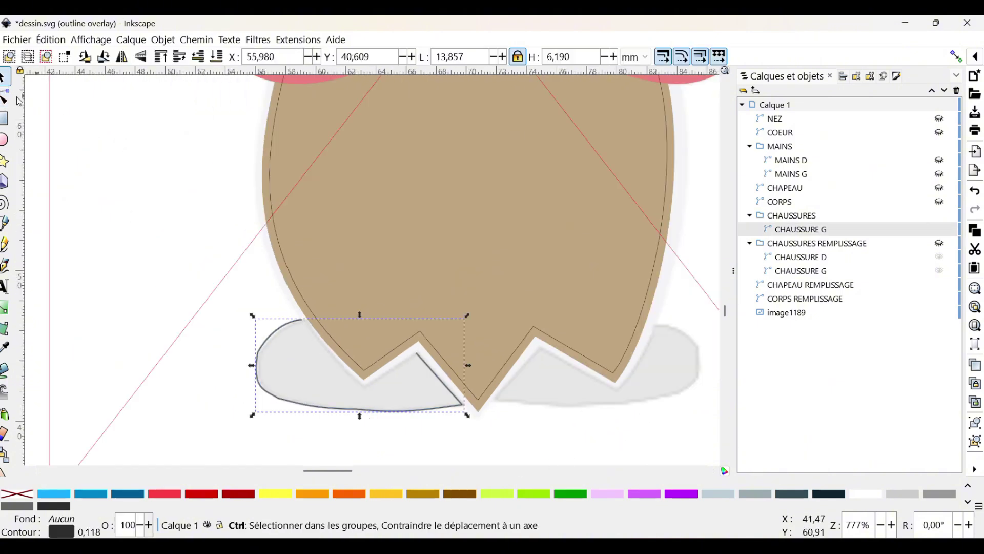
{"action": "key", "text": "ctrl+v"}
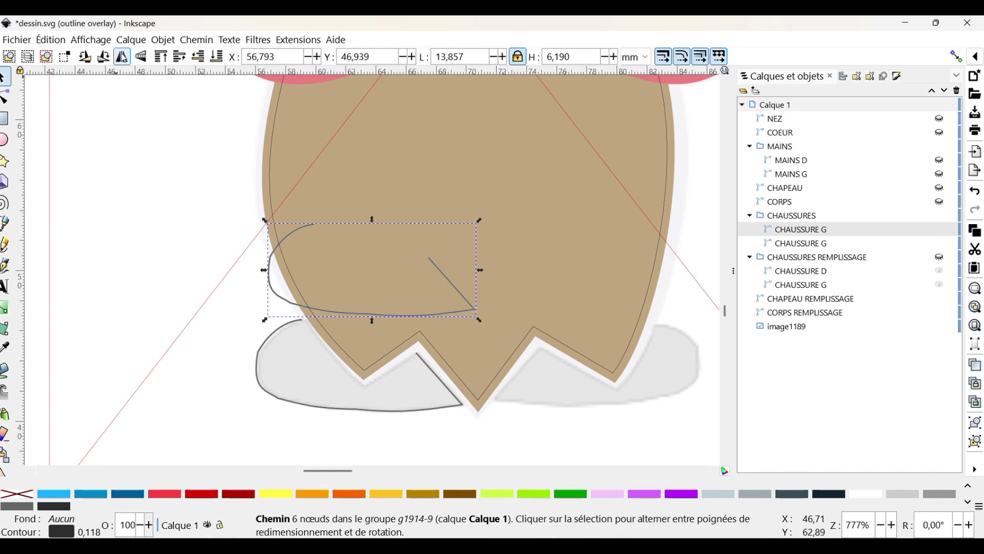
{"action": "left_click", "coordinate": [122, 57]}
{"action": "left_click_drag", "start_coordinate": [416, 318], "coordinate": [645, 407]}
Move the mirrored shoe outline's top end node down to meet the shoe's upper edge beside the body
{"action": "key", "text": "n"}
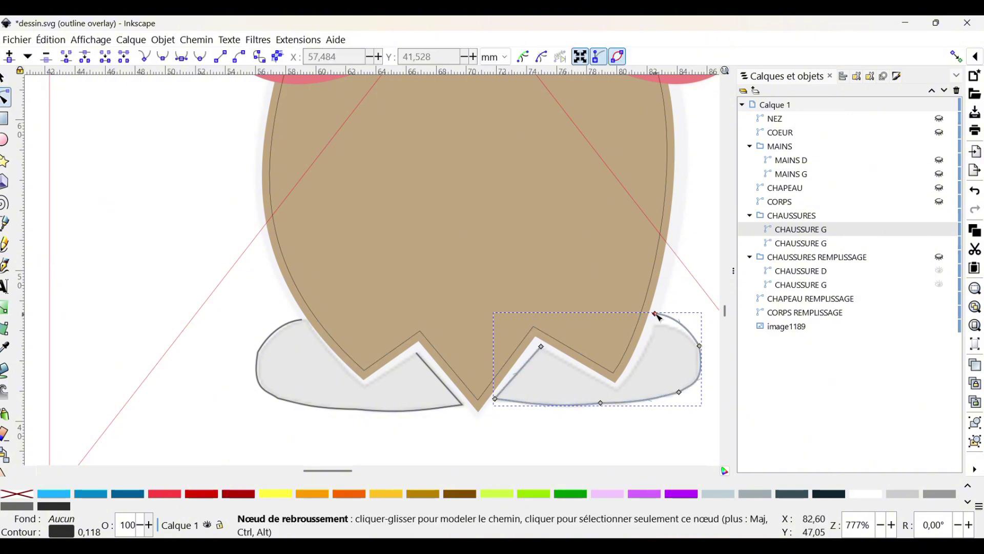
{"action": "left_click_drag", "start_coordinate": [658, 316], "coordinate": [661, 328]}
{"action": "scroll", "coordinate": [730, 282], "scroll_direction": "up", "scroll_amount": 10}
{"action": "scroll", "coordinate": [585, 248], "scroll_direction": "down", "scroll_amount": 5, "text": "ctrl"}
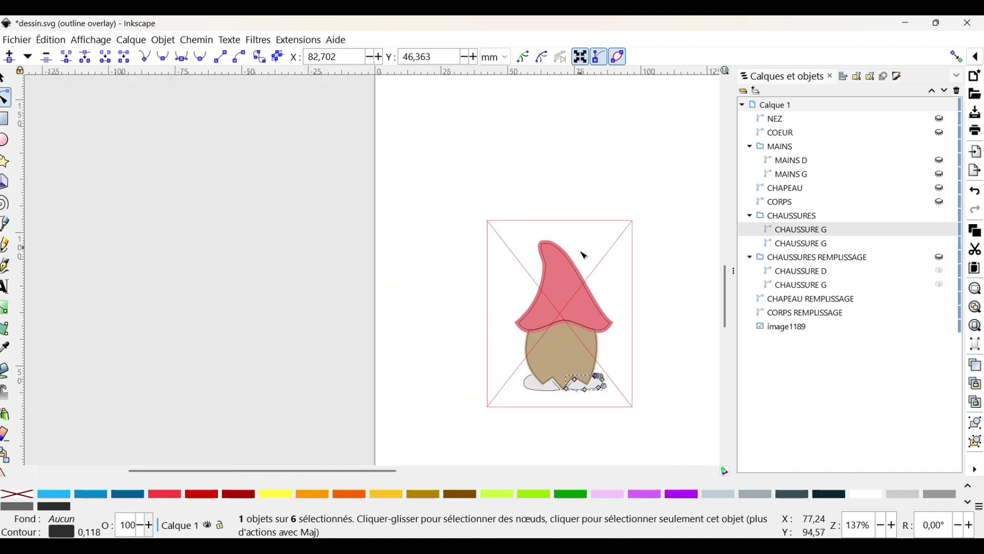
{"action": "scroll", "coordinate": [596, 387], "scroll_direction": "up", "scroll_amount": 6}
{"action": "scroll", "coordinate": [595, 387], "scroll_direction": "down", "scroll_amount": 1}
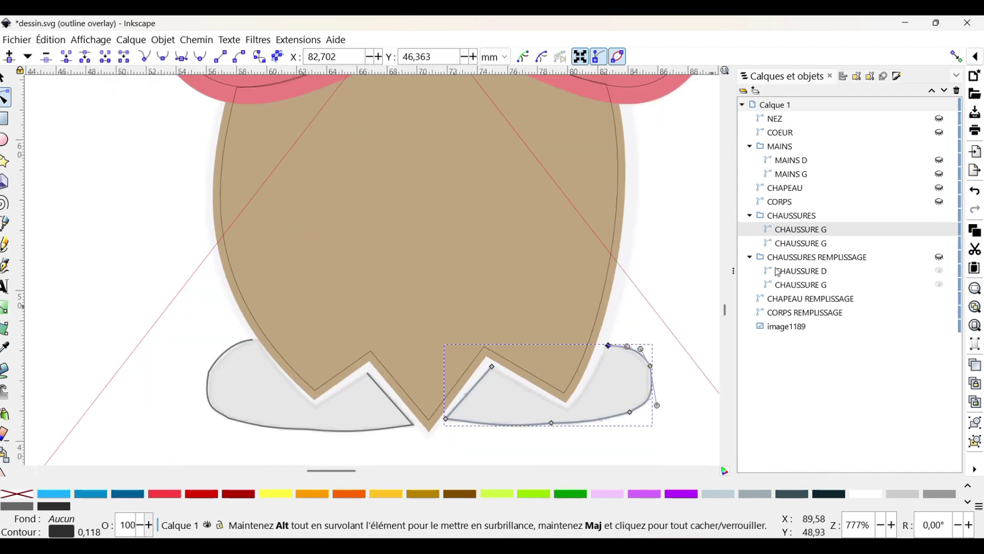
Set the stroke width of both outlines in the CHAUSSURES group to 1 mm
{"action": "left_click", "coordinate": [789, 215]}
{"action": "left_click", "coordinate": [801, 230]}
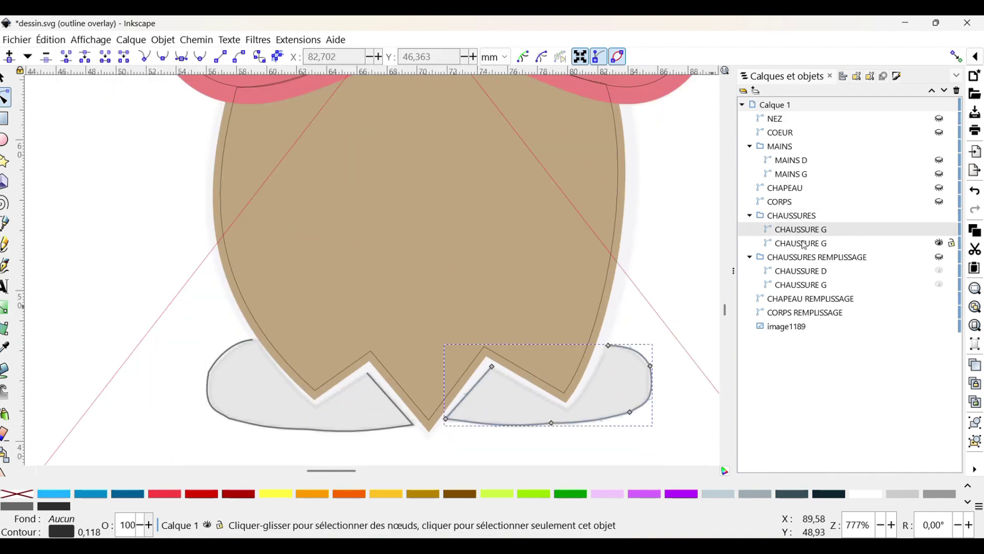
{"action": "left_click", "coordinate": [801, 243], "text": "shift"}
{"action": "left_click", "coordinate": [896, 77]}
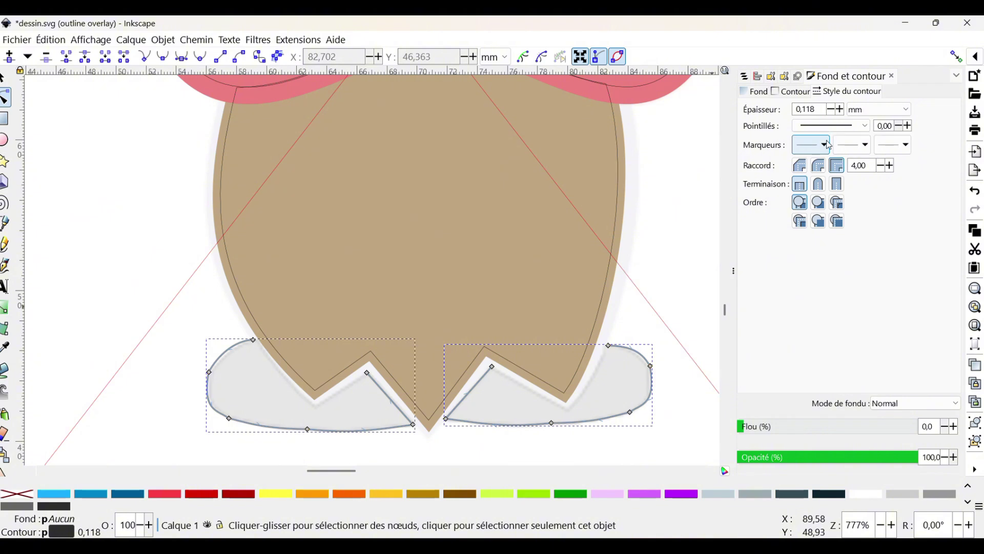
{"action": "double_click", "coordinate": [813, 110]}
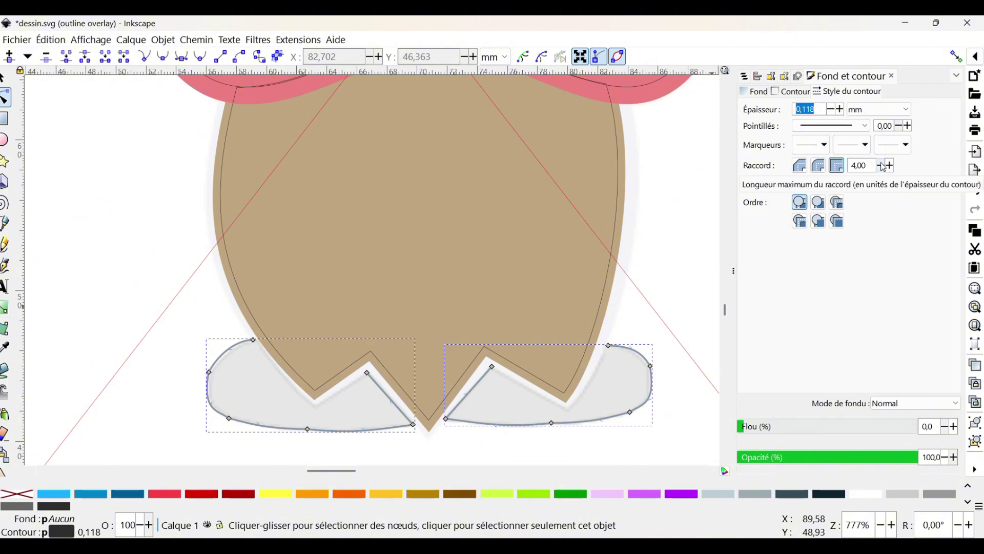
{"action": "type", "text": "1"}
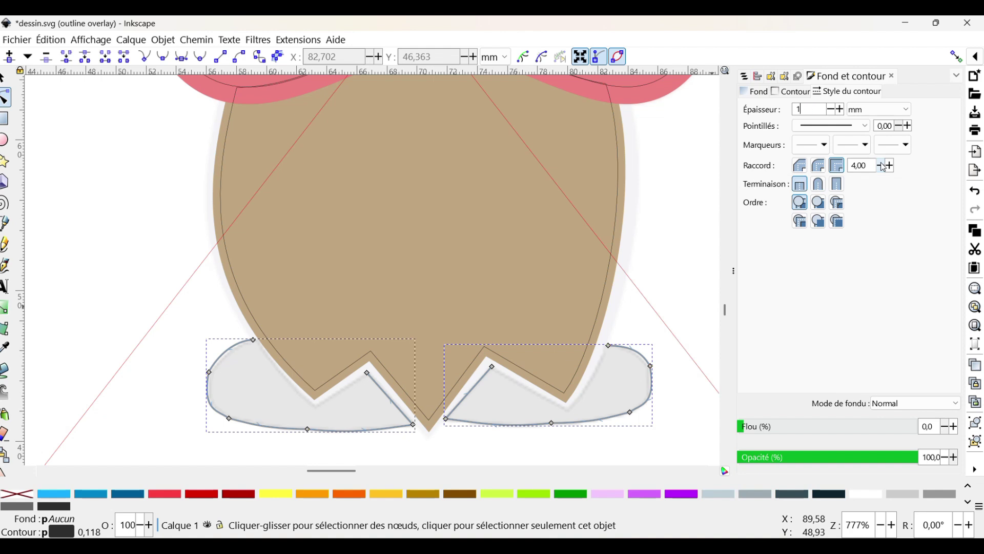
{"action": "key", "text": "Return"}
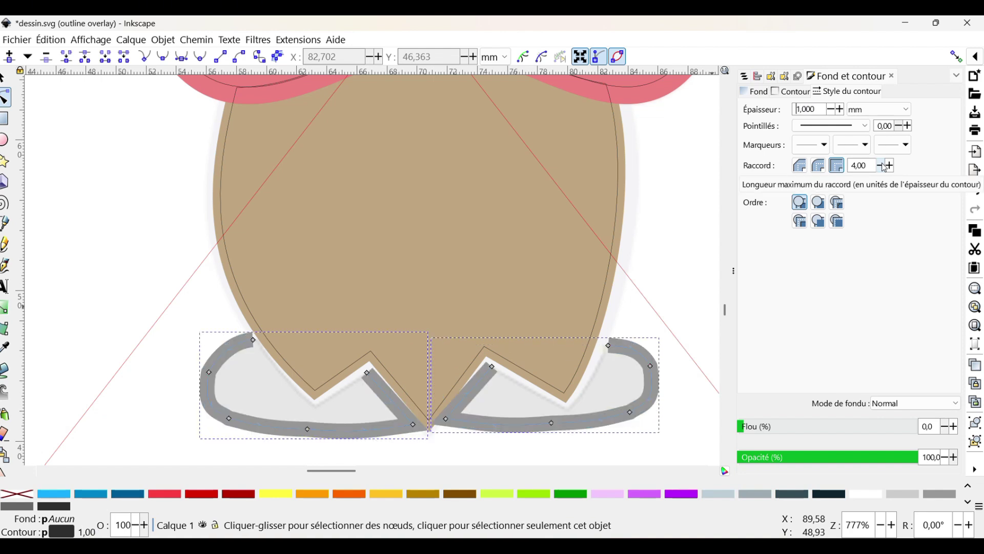
Try stroke widths up to 1.5 mm on both shoe outlines and return them to 1 mm
{"action": "scroll", "coordinate": [845, 111], "scroll_direction": "up", "scroll_amount": 3}
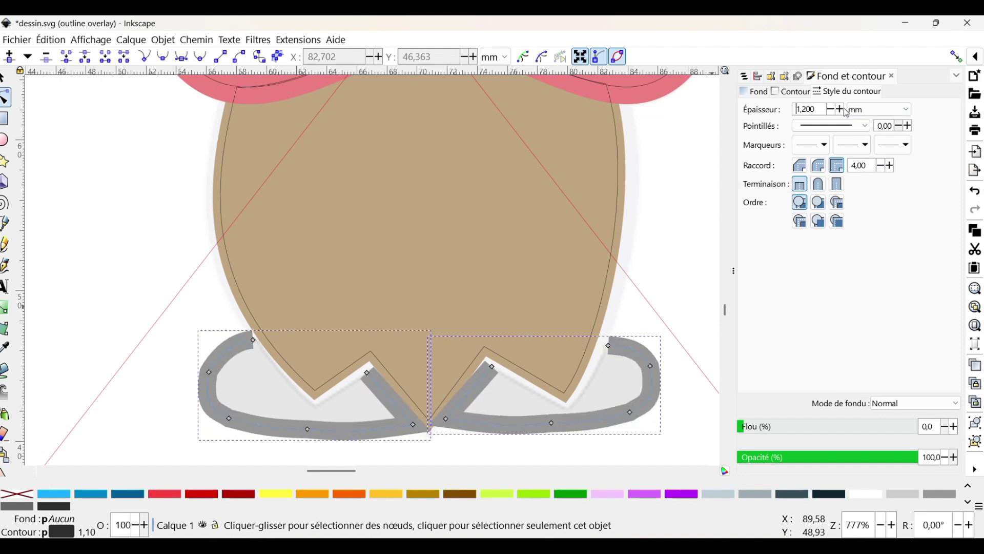
{"action": "scroll", "coordinate": [846, 110], "scroll_direction": "up", "scroll_amount": 1}
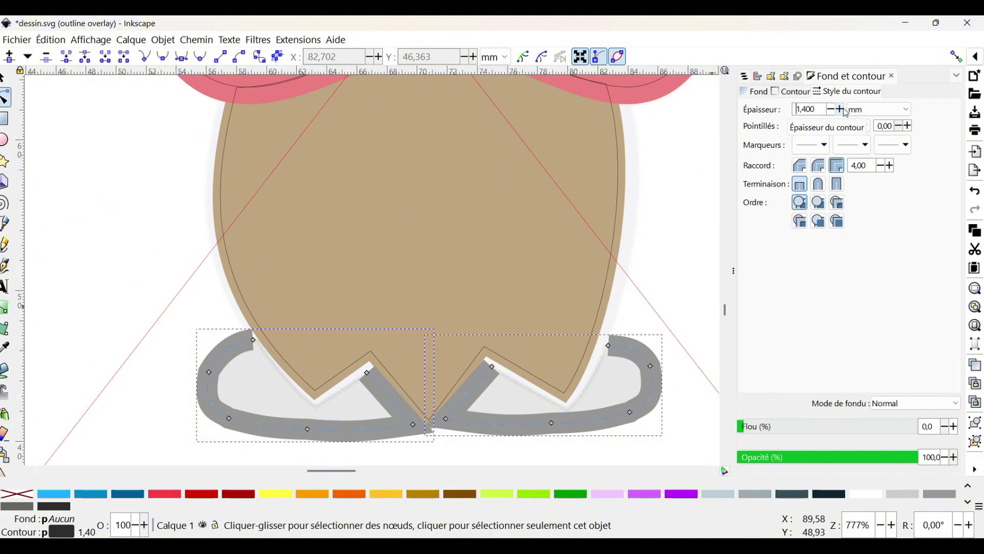
{"action": "scroll", "coordinate": [846, 110], "scroll_direction": "up", "scroll_amount": 1}
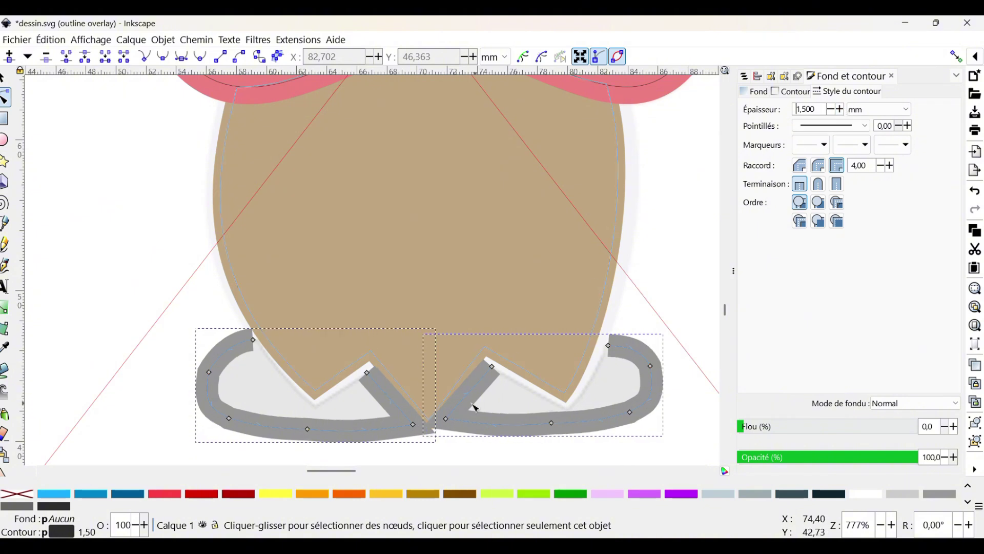
{"action": "scroll", "coordinate": [834, 115], "scroll_direction": "down", "scroll_amount": 2}
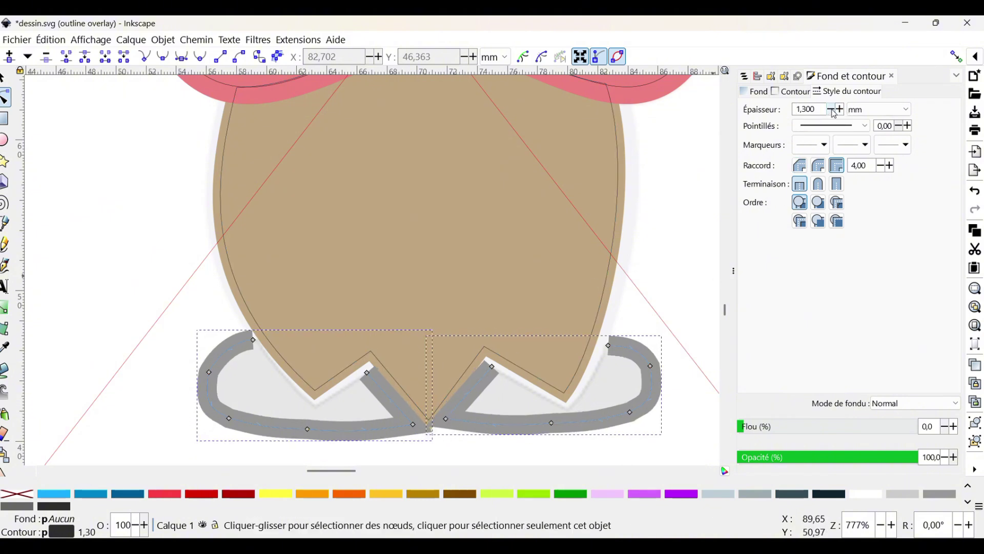
{"action": "scroll", "coordinate": [834, 115], "scroll_direction": "down", "scroll_amount": 1}
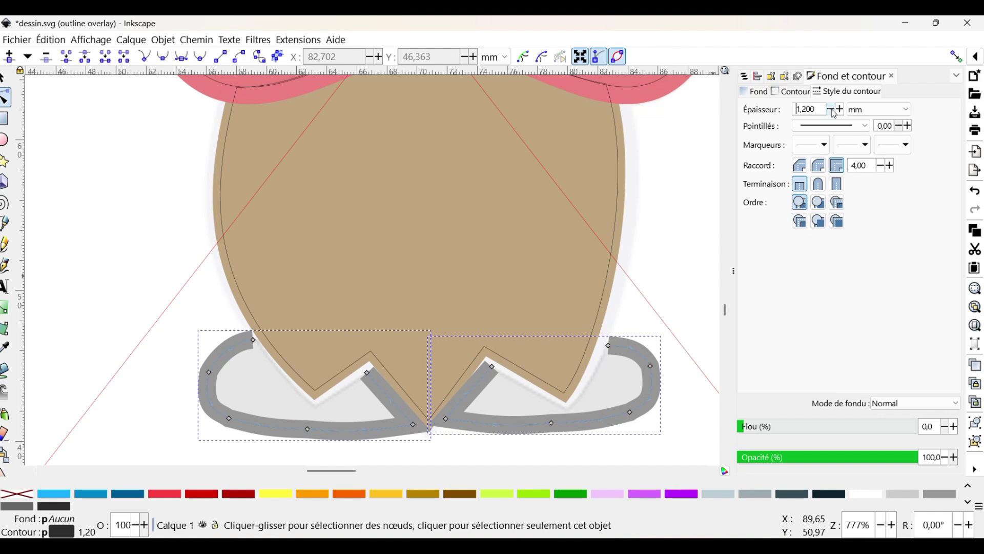
{"action": "scroll", "coordinate": [834, 115], "scroll_direction": "down", "scroll_amount": 1}
{"action": "scroll", "coordinate": [834, 115], "scroll_direction": "down", "scroll_amount": 1}
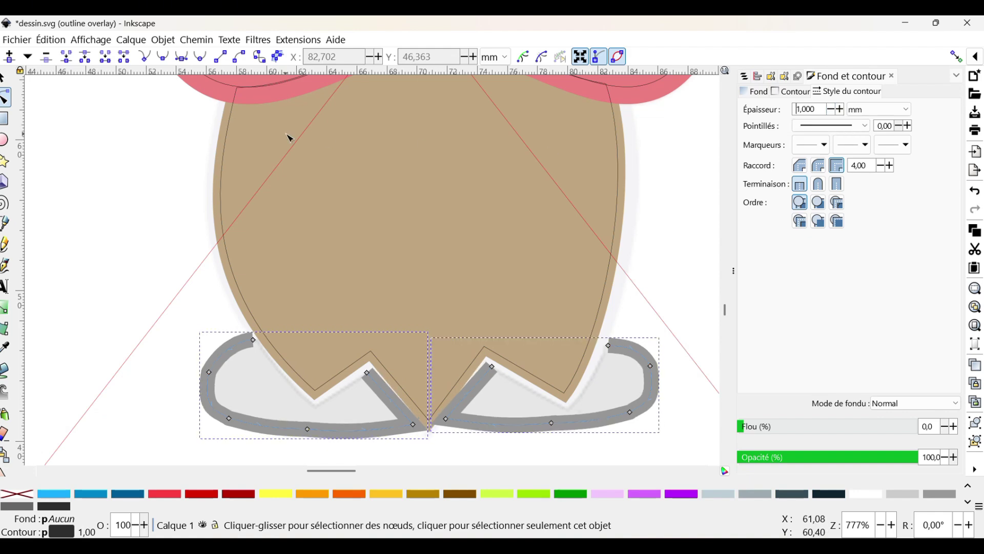
Convert both shoe outlines into satin columns with Ink/Stitch's Trait en Satin
{"action": "left_click", "coordinate": [303, 40]}
{"action": "mouse_move", "coordinate": [364, 231]}
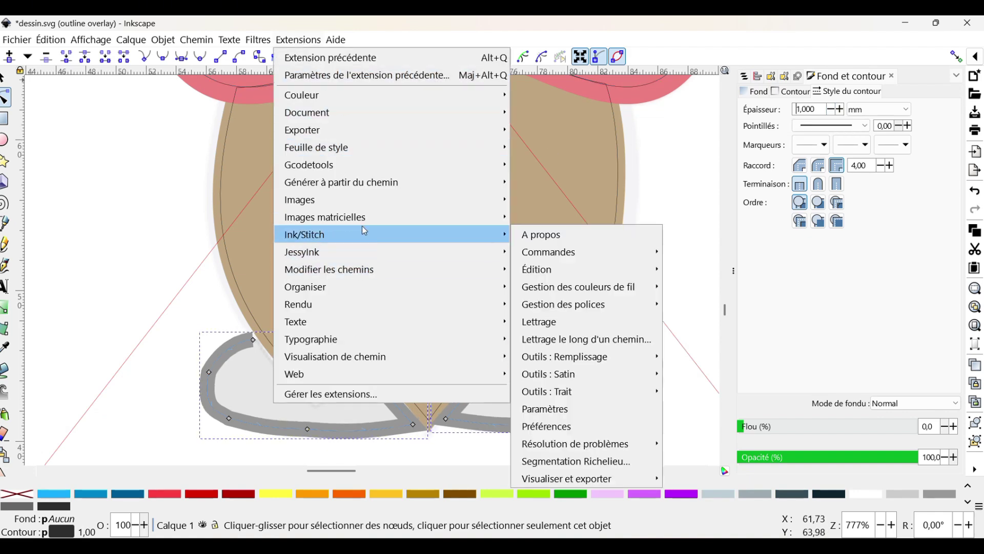
{"action": "mouse_move", "coordinate": [595, 371]}
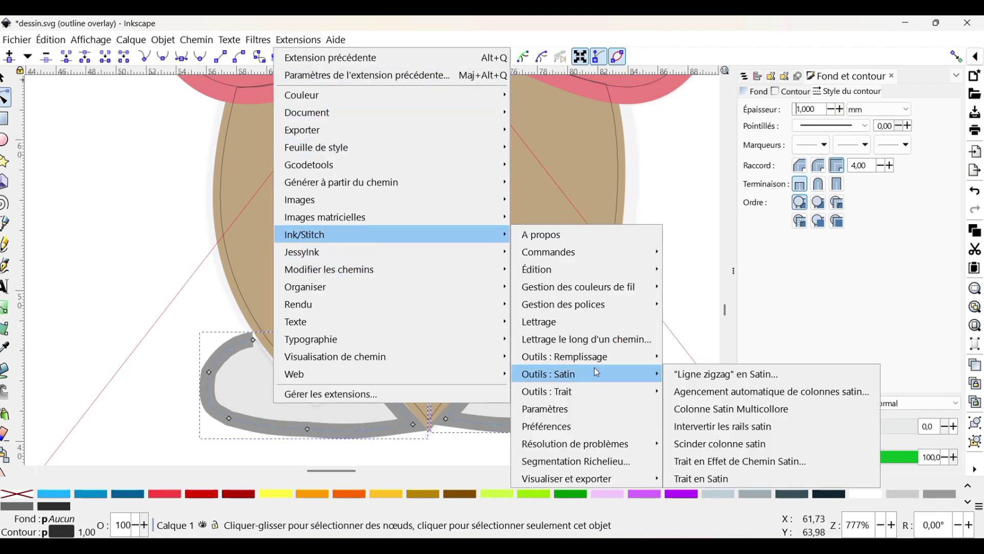
{"action": "left_click", "coordinate": [721, 479]}
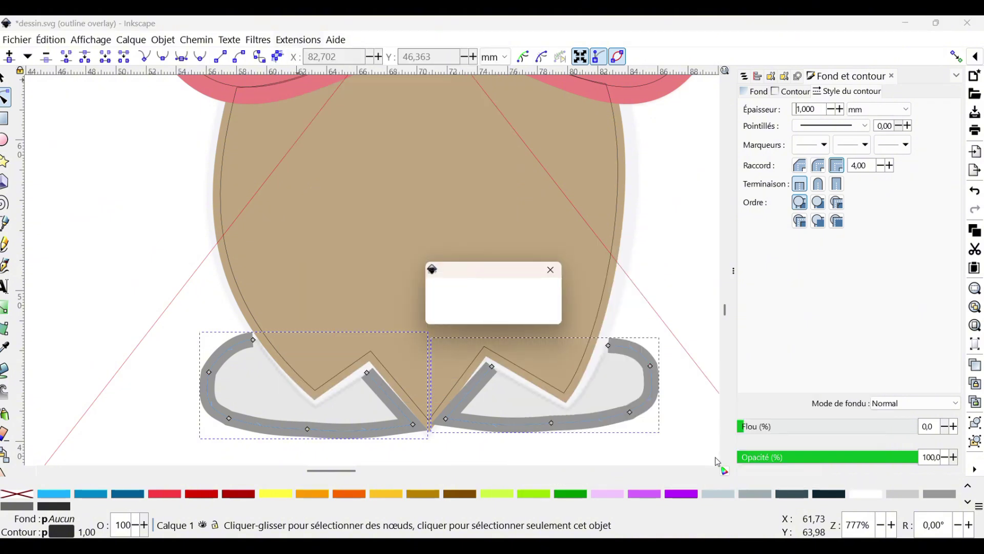
Pull the inner tip nodes of both satin outlines away from the body's central point to separate the shoes
{"action": "left_click", "coordinate": [430, 435]}
{"action": "left_click_drag", "start_coordinate": [431, 434], "coordinate": [423, 427]}
{"action": "left_click", "coordinate": [434, 429]}
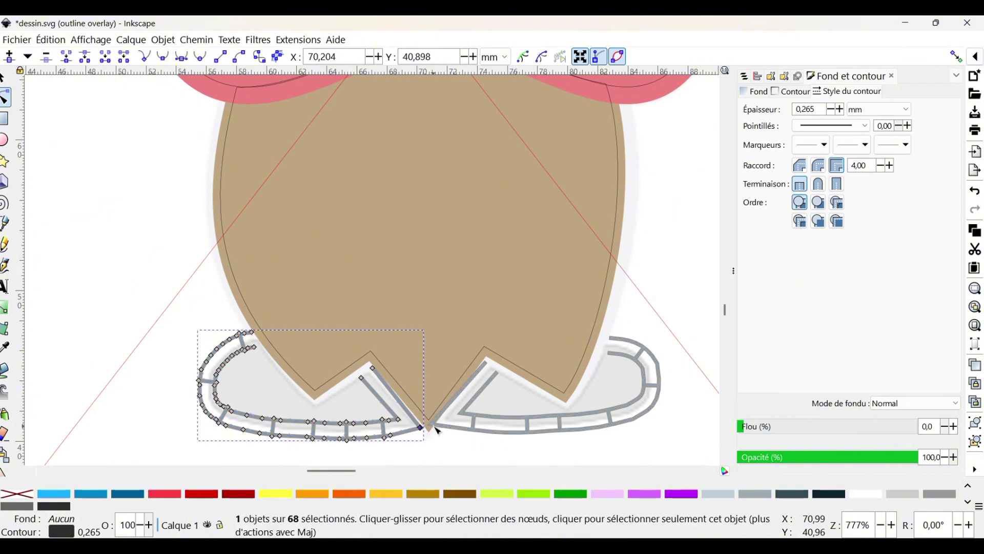
{"action": "left_click_drag", "start_coordinate": [434, 426], "coordinate": [442, 426]}
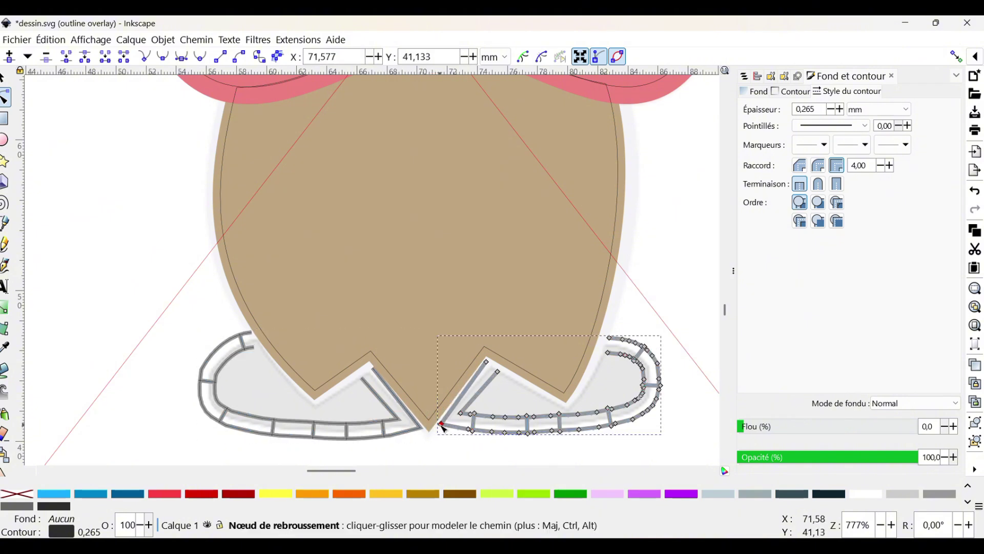
Delete the two upper end nodes of CHAUSSURE G's diagonal satin branch and extend the inner rail's end toward the shoe tip
{"action": "left_click", "coordinate": [367, 384]}
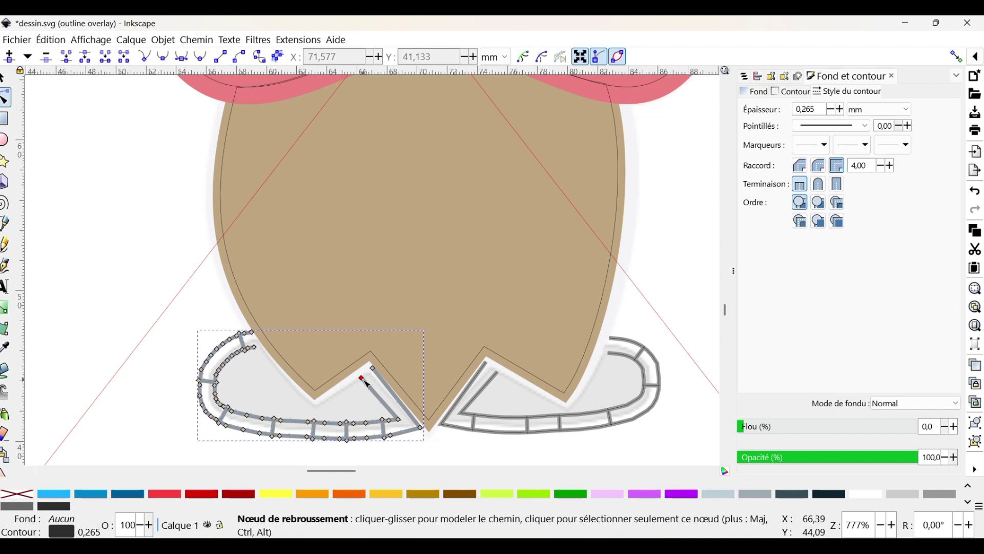
{"action": "left_click", "coordinate": [373, 368]}
{"action": "key", "text": "Delete"}
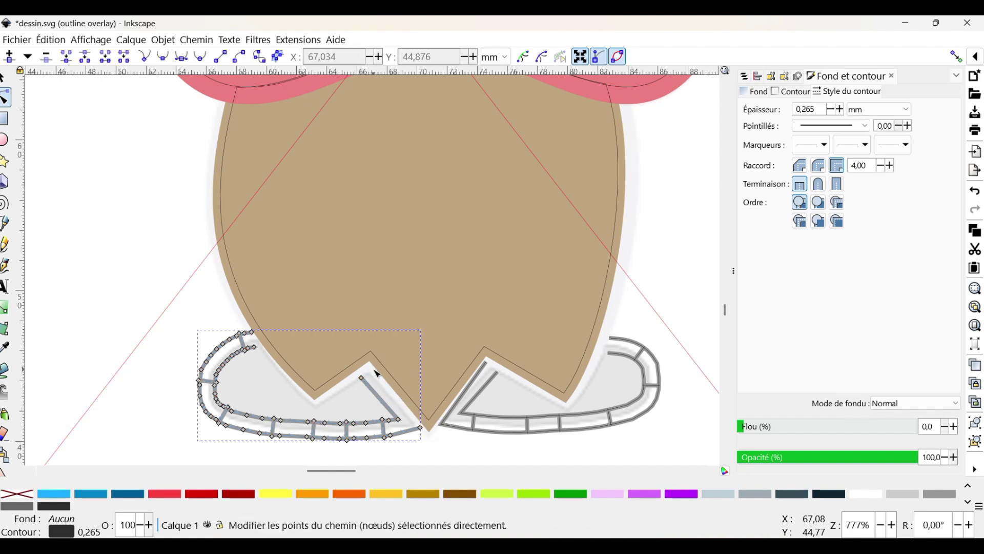
{"action": "left_click", "coordinate": [362, 378]}
{"action": "key", "text": "Delete"}
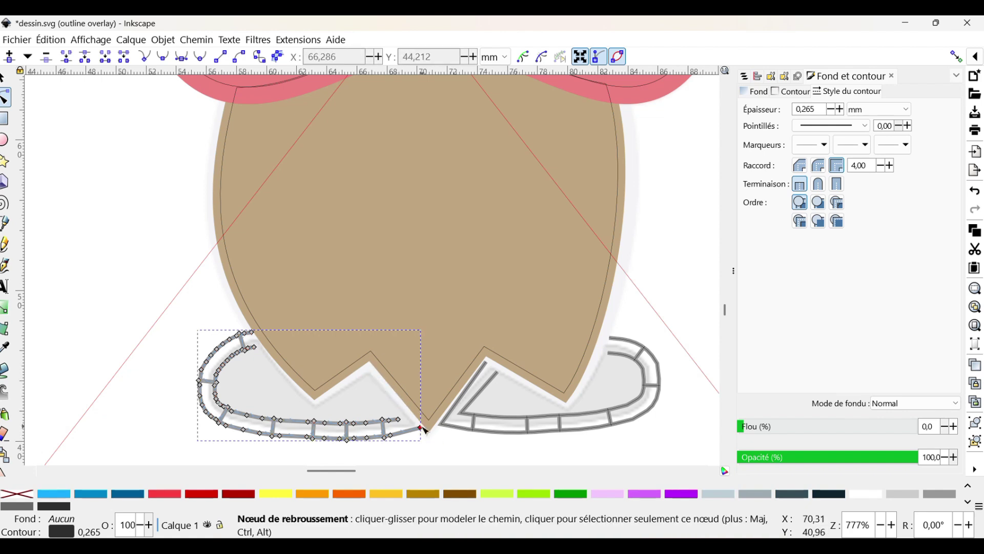
{"action": "left_click", "coordinate": [421, 428]}
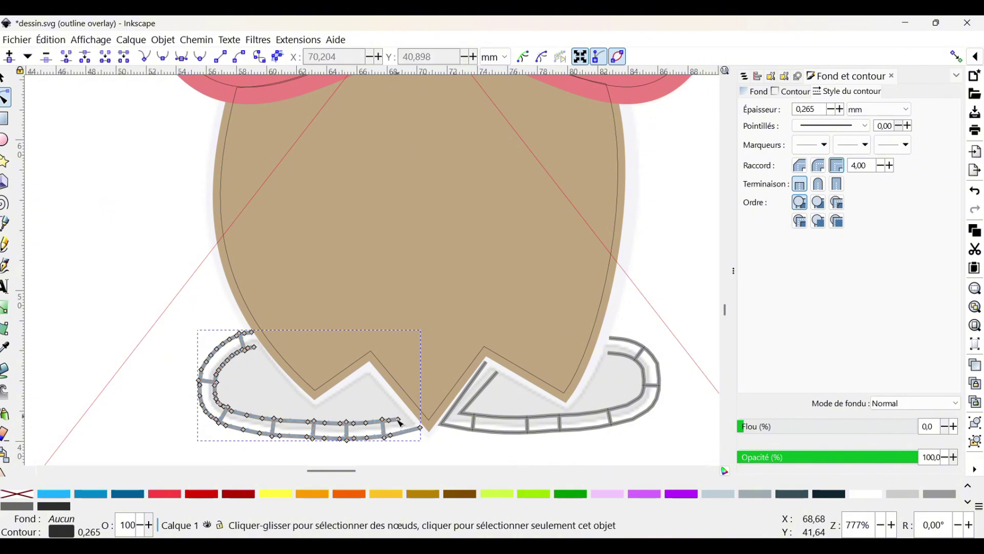
{"action": "left_click_drag", "start_coordinate": [400, 416], "coordinate": [408, 415]}
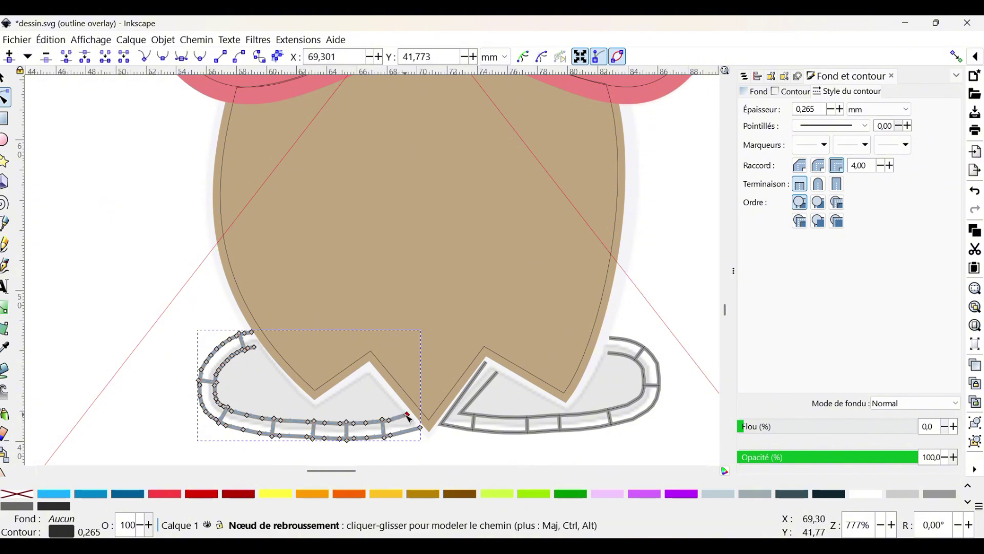
Remove the mirrored shoe's diagonal satin branch and reposition its rail ends and nearest rung at the inner tip
{"action": "left_click", "coordinate": [458, 427]}
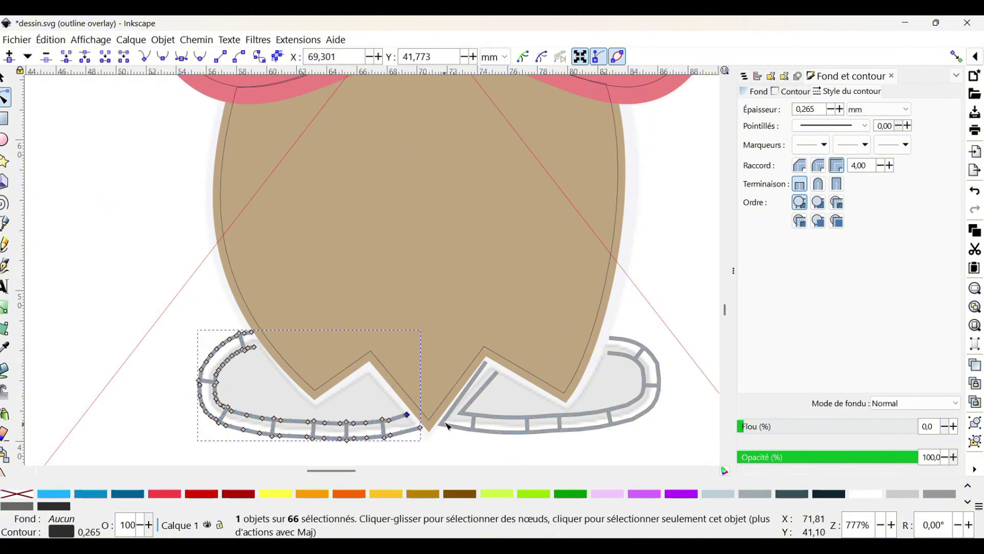
{"action": "left_click", "coordinate": [487, 365], "text": "ctrl+alt"}
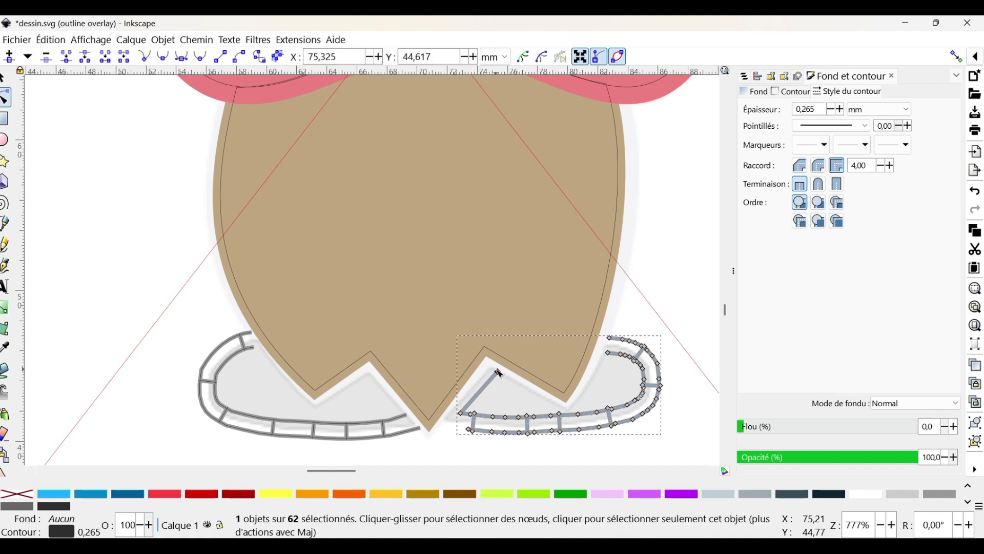
{"action": "left_click", "coordinate": [498, 372], "text": "ctrl+alt"}
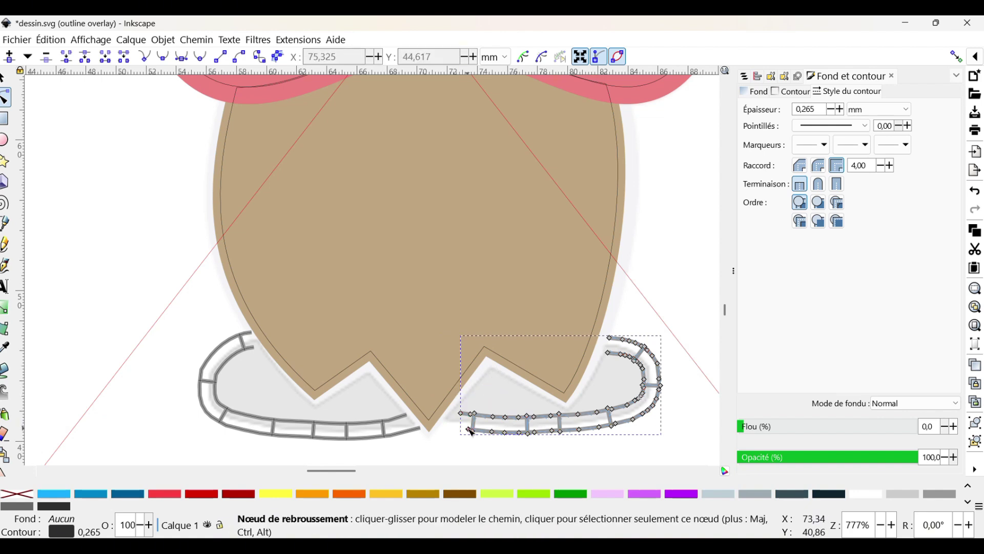
{"action": "left_click_drag", "start_coordinate": [469, 428], "coordinate": [446, 423]}
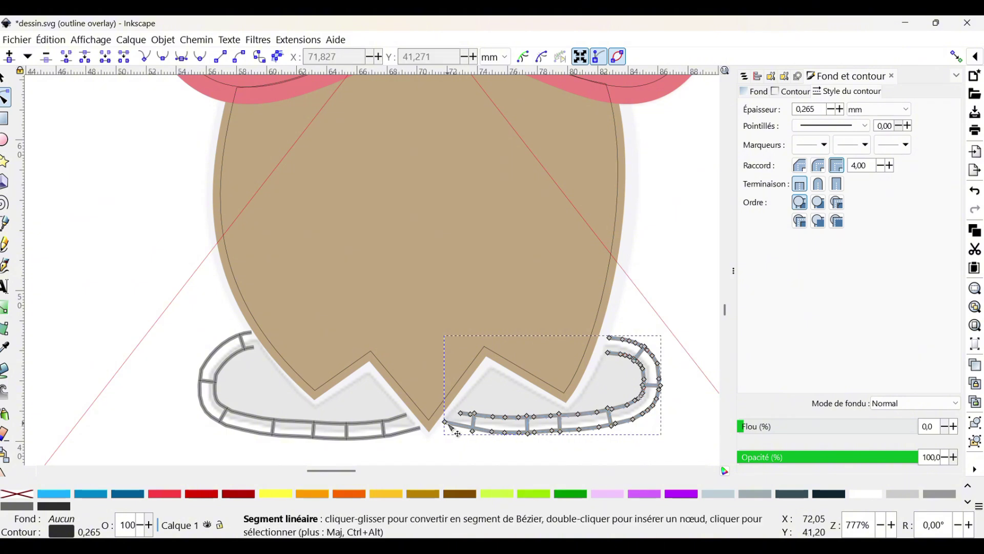
{"action": "left_click_drag", "start_coordinate": [445, 422], "coordinate": [464, 411]}
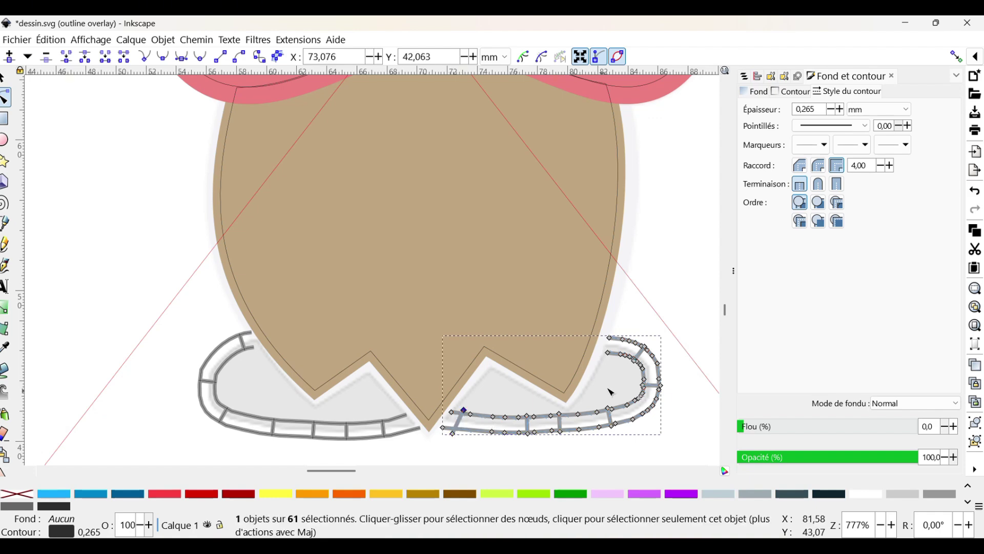
Rename the CHAUSSURES group to CHAUSSURES SATIN
{"action": "left_click", "coordinate": [670, 272]}
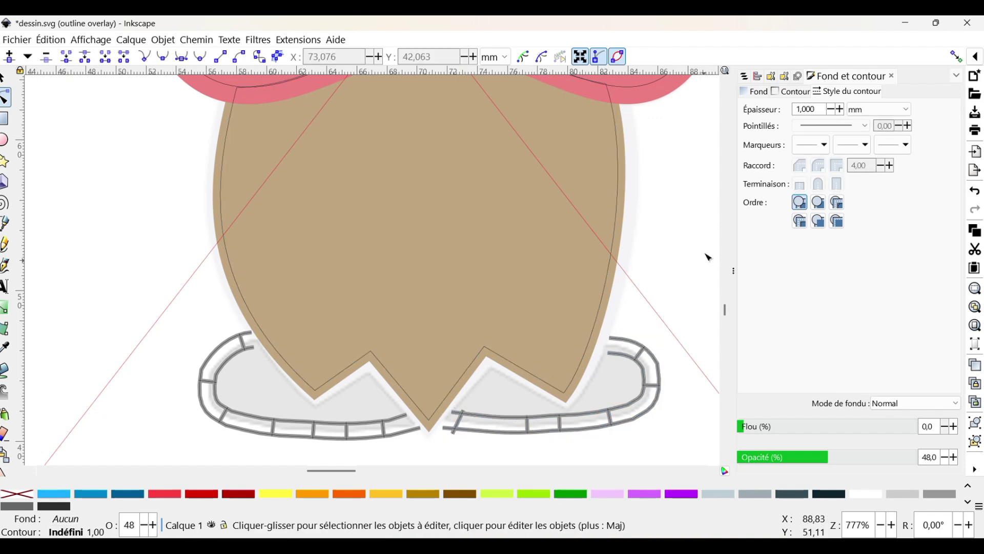
{"action": "left_click", "coordinate": [746, 77]}
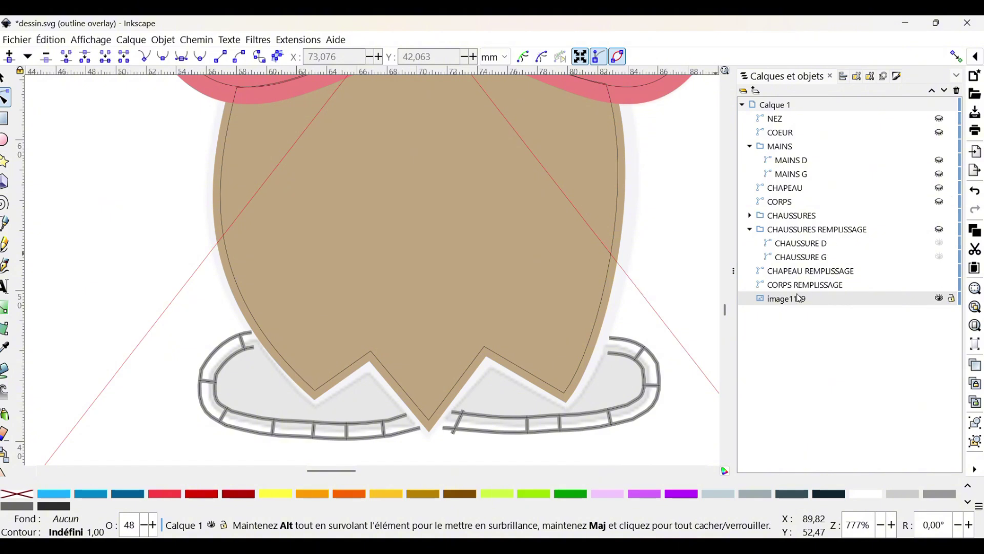
{"action": "left_click", "coordinate": [652, 355]}
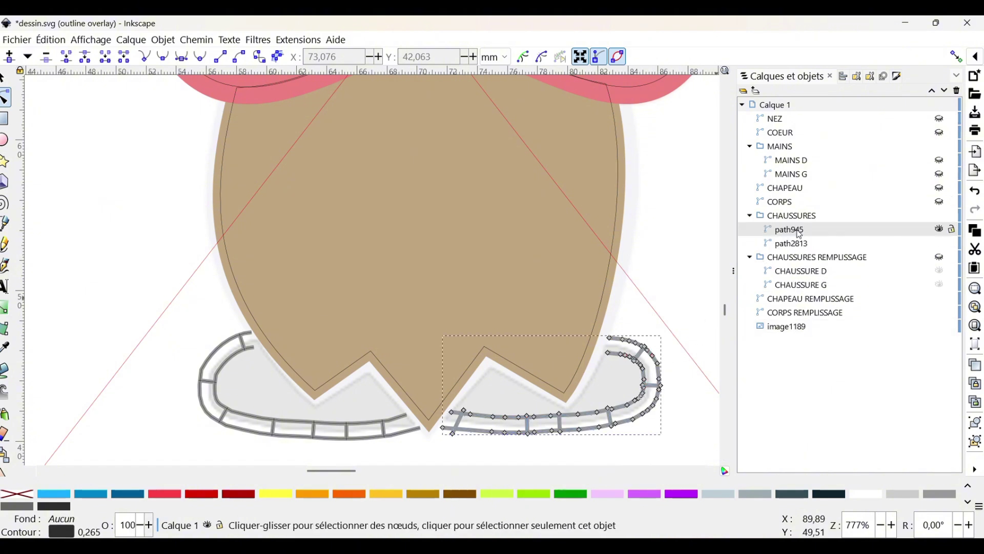
{"action": "double_click", "coordinate": [803, 229]}
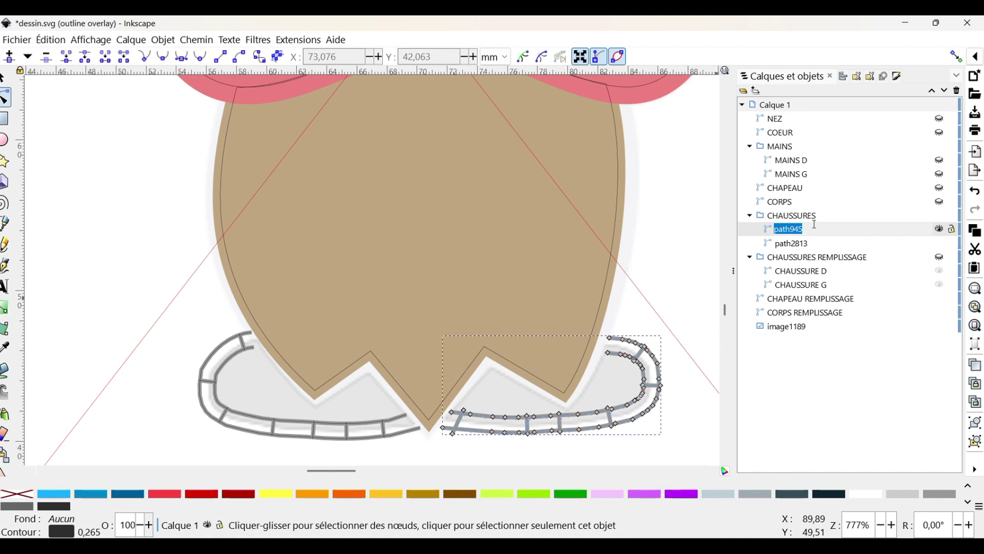
{"action": "left_click", "coordinate": [825, 215]}
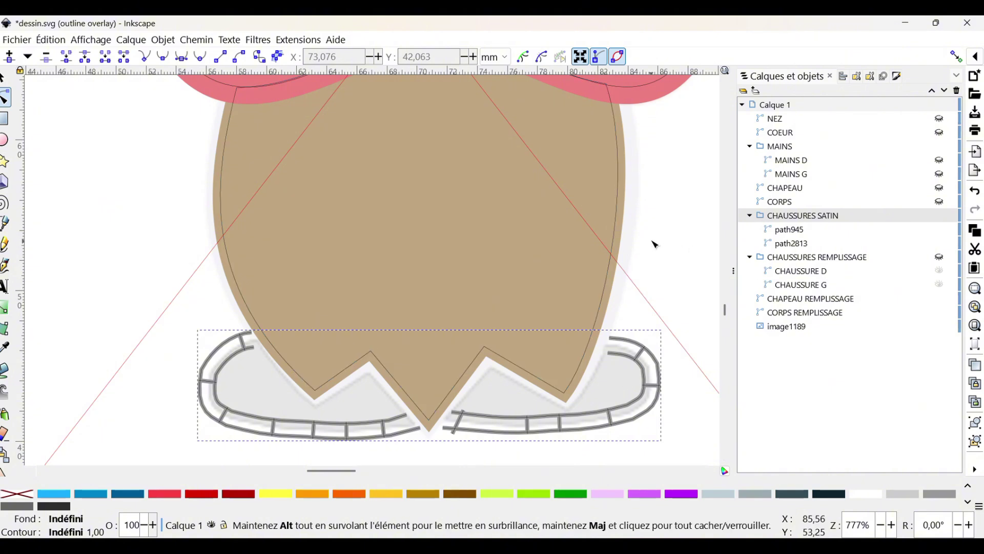
Make the CORPS outline visible and hide CORPS REMPLISSAGE
{"action": "left_click", "coordinate": [626, 224]}
{"action": "left_click", "coordinate": [623, 221]}
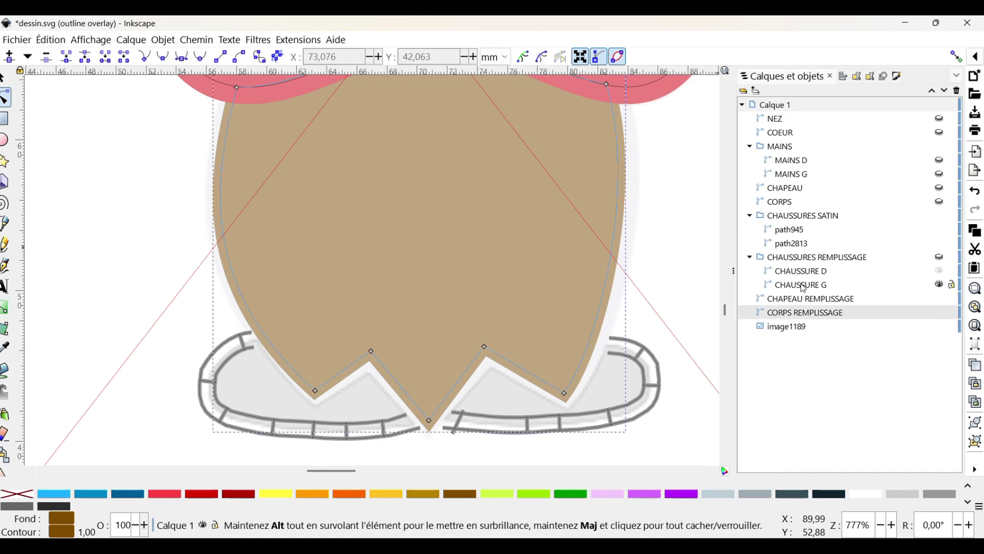
{"action": "left_click", "coordinate": [786, 203]}
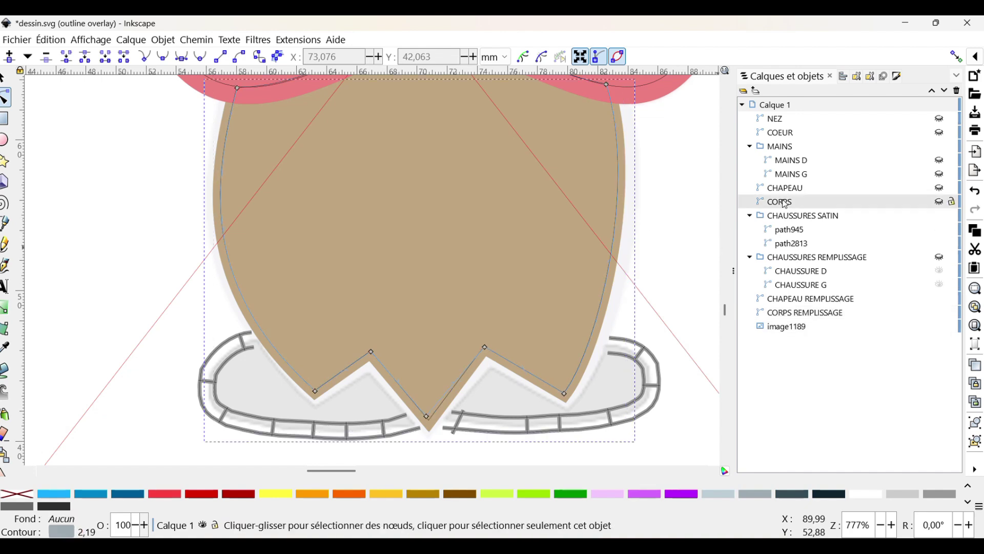
{"action": "left_click", "coordinate": [939, 201]}
{"action": "left_click", "coordinate": [940, 313]}
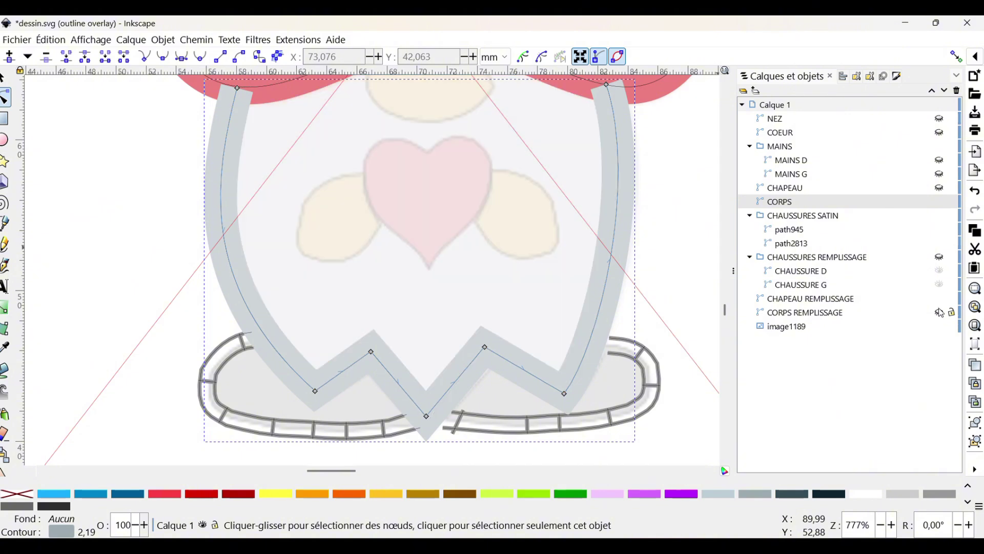
{"action": "scroll", "coordinate": [605, 169], "scroll_direction": "up", "scroll_amount": 3}
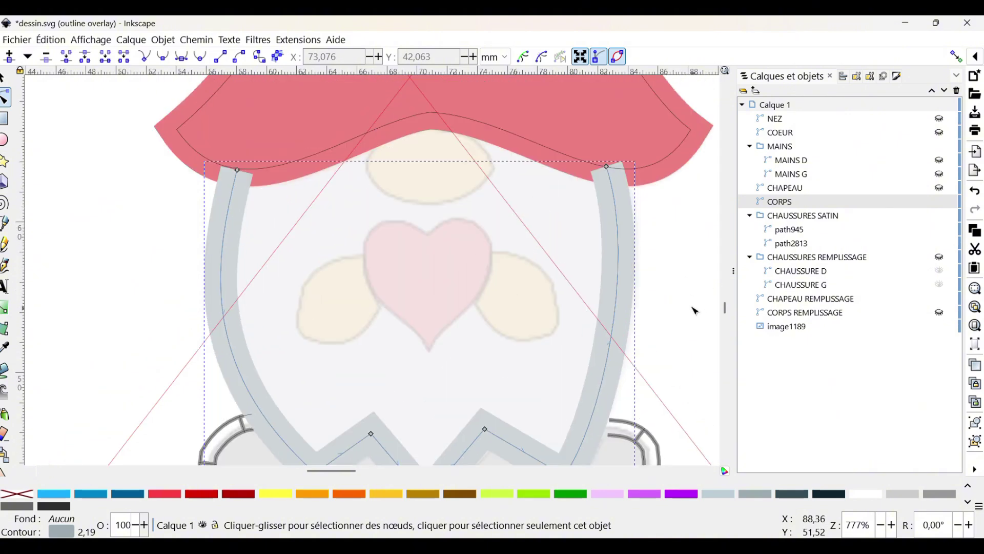
Set the stroke width of the CORPS outline to 2 mm
{"action": "left_click", "coordinate": [606, 168]}
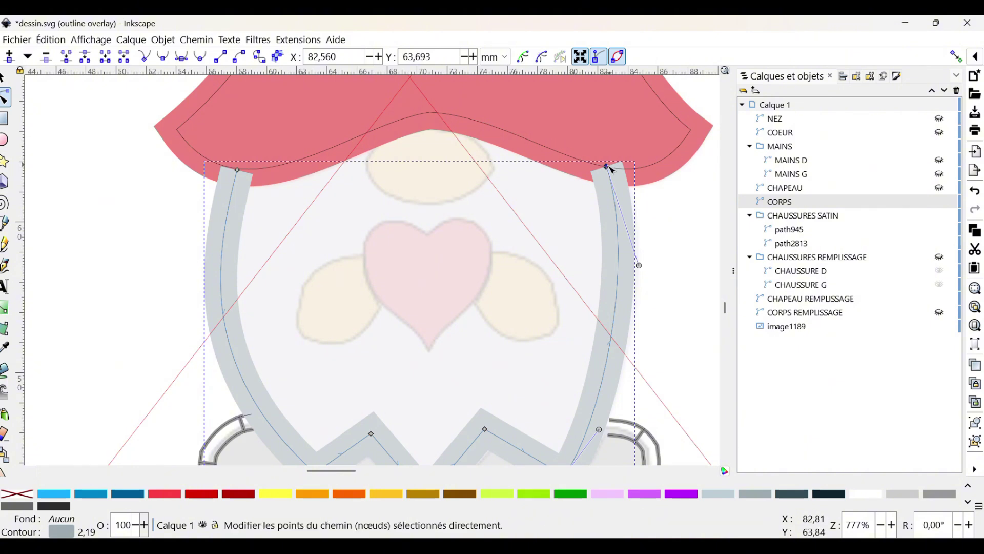
{"action": "scroll", "coordinate": [579, 217], "scroll_direction": "down", "scroll_amount": 2}
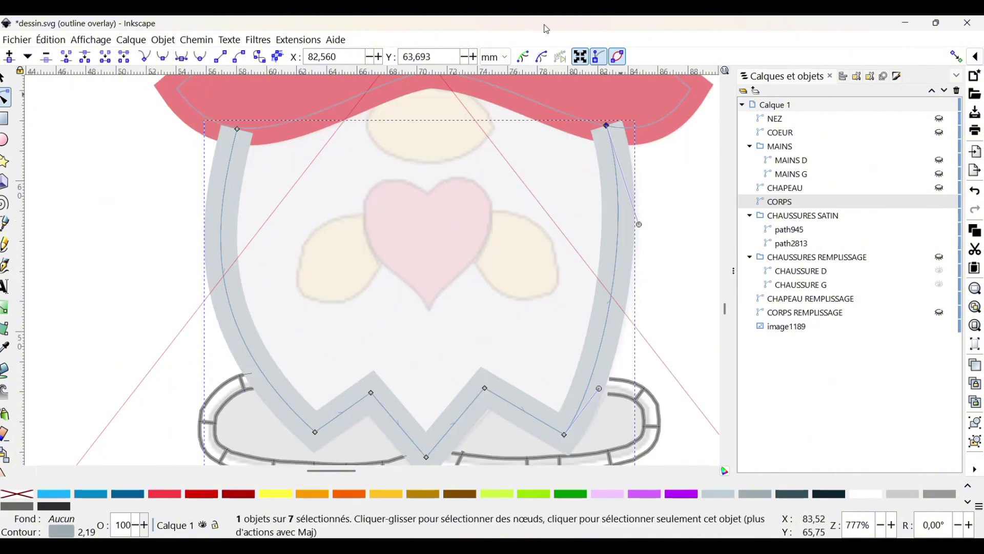
{"action": "left_click", "coordinate": [899, 76]}
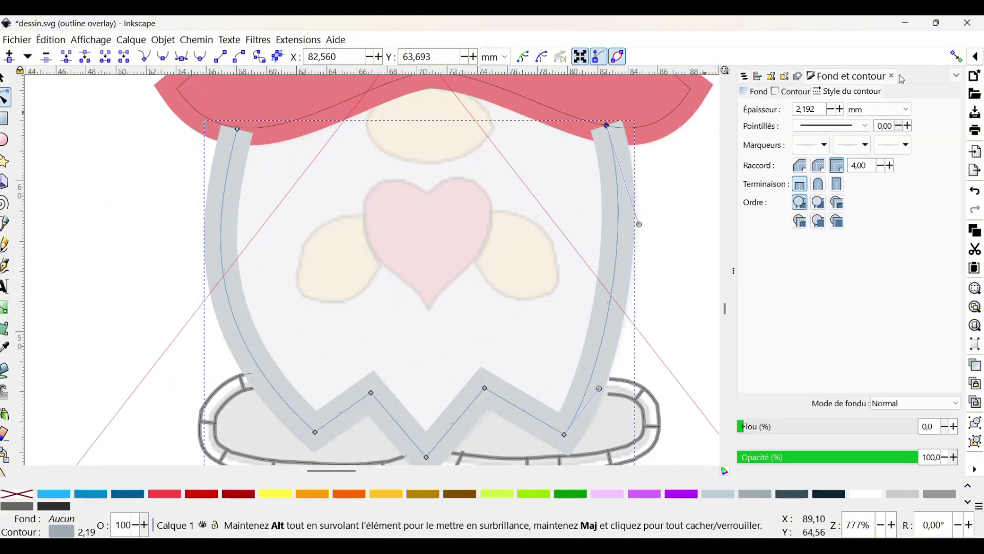
{"action": "left_click", "coordinate": [823, 109]}
{"action": "type", "text": "2"}
{"action": "key", "text": "Return"}
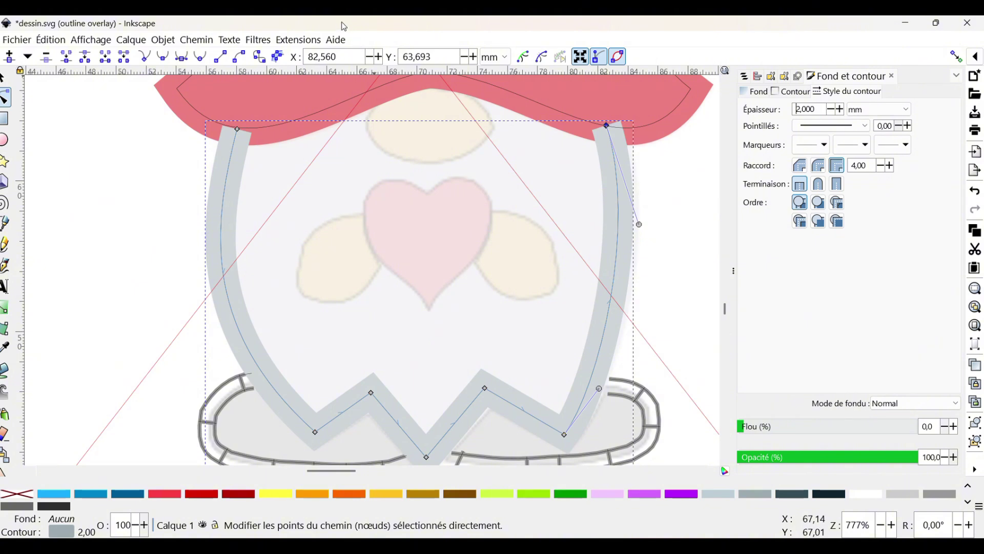
Convert the CORPS stroke into a satin column with the Ink/Stitch satin tools
{"action": "left_click", "coordinate": [300, 40]}
{"action": "mouse_move", "coordinate": [354, 235]}
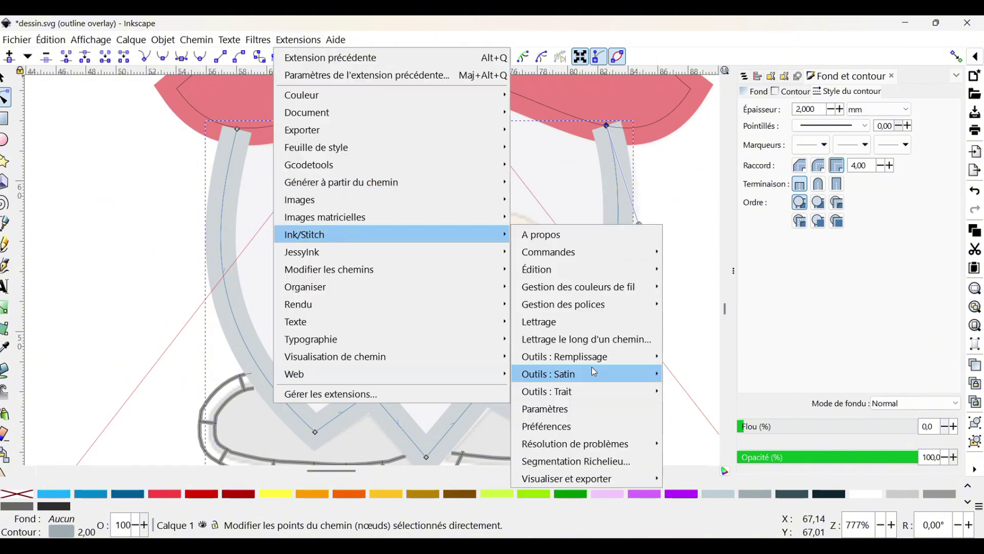
{"action": "mouse_move", "coordinate": [584, 378]}
{"action": "left_click", "coordinate": [740, 462]}
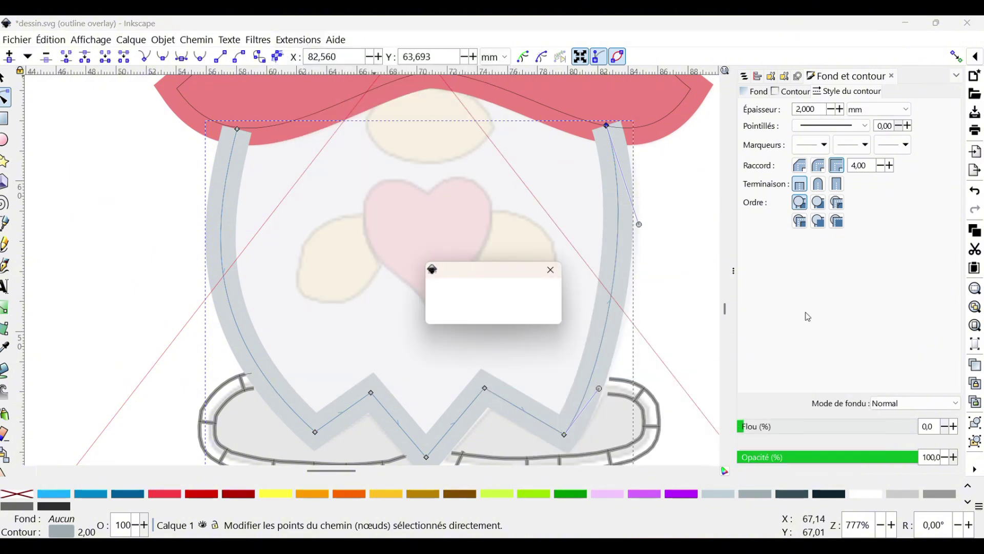
Move the upper end nodes of both shoe satin columns so they tuck under the edge of the body satin
{"action": "scroll", "coordinate": [597, 310], "scroll_direction": "down", "scroll_amount": 3}
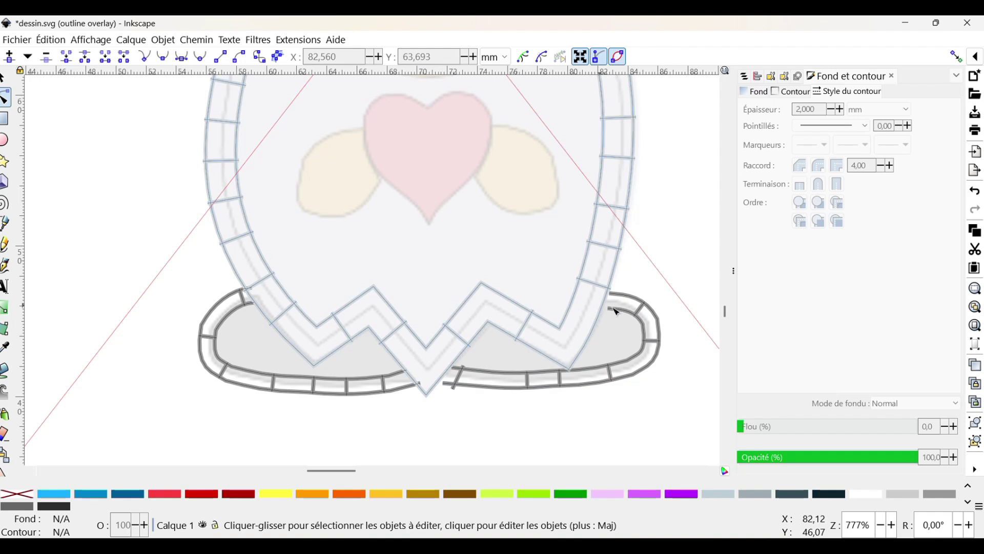
{"action": "left_click", "coordinate": [618, 317]}
{"action": "left_click_drag", "start_coordinate": [608, 308], "coordinate": [603, 294]}
{"action": "scroll", "coordinate": [202, 289], "scroll_direction": "up", "scroll_amount": 3}
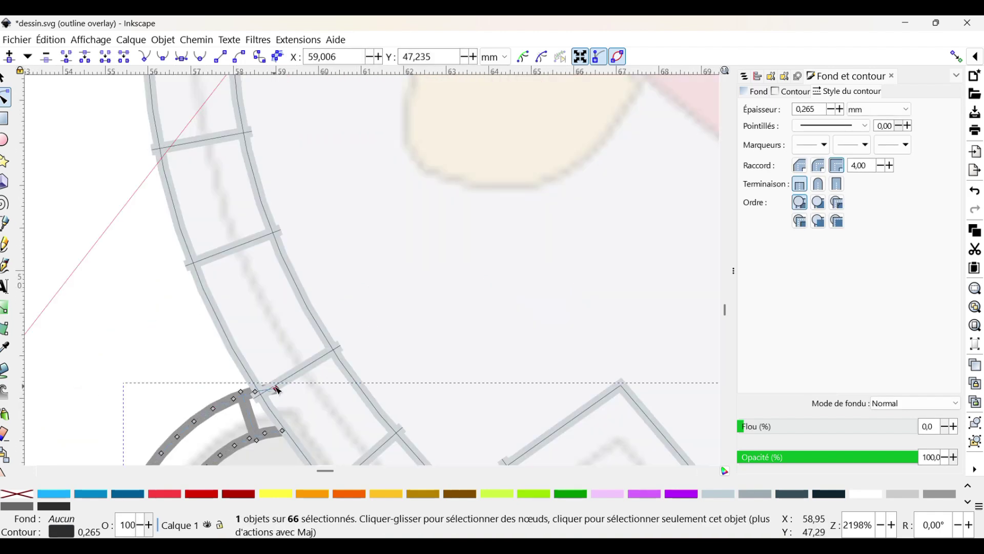
{"action": "left_click_drag", "start_coordinate": [280, 393], "coordinate": [272, 394]}
{"action": "scroll", "coordinate": [272, 394], "scroll_direction": "down", "scroll_amount": 4}
{"action": "left_click_drag", "start_coordinate": [283, 349], "coordinate": [292, 345]}
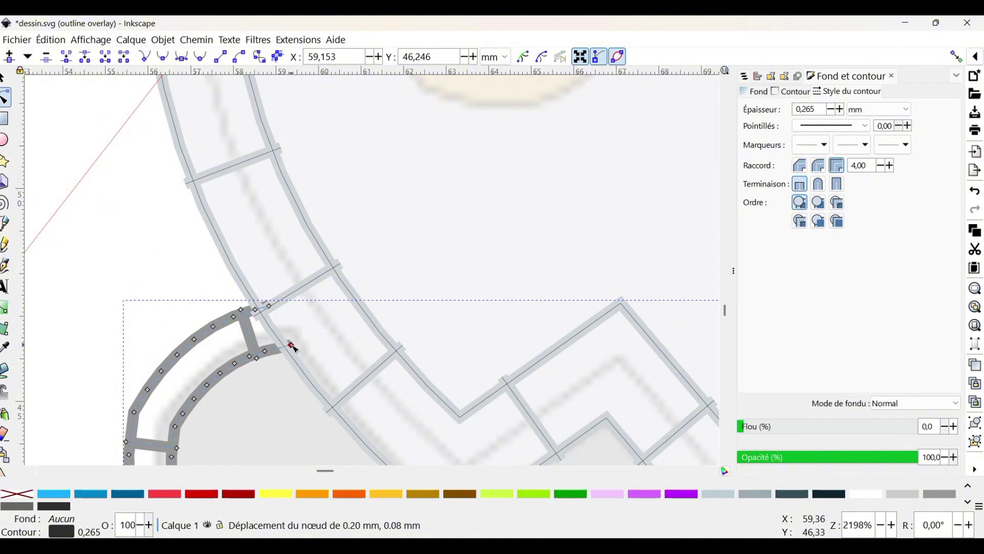
{"action": "scroll", "coordinate": [633, 372], "scroll_direction": "down", "scroll_amount": 8}
Adjust the lower end nodes of both shoe satin columns beside the body's central point to meet the body satin
{"action": "left_click_drag", "start_coordinate": [325, 472], "coordinate": [336, 470]}
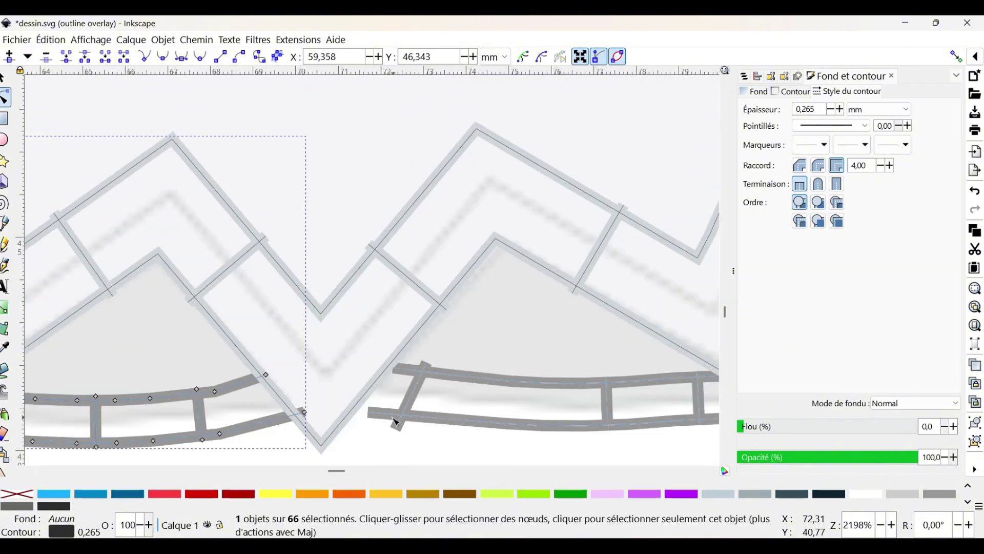
{"action": "left_click", "coordinate": [296, 414]}
{"action": "left_click_drag", "start_coordinate": [304, 412], "coordinate": [299, 413]}
{"action": "left_click_drag", "start_coordinate": [369, 411], "coordinate": [351, 408]}
{"action": "left_click_drag", "start_coordinate": [394, 367], "coordinate": [385, 368]}
{"action": "scroll", "coordinate": [380, 361], "scroll_direction": "down", "scroll_amount": 4}
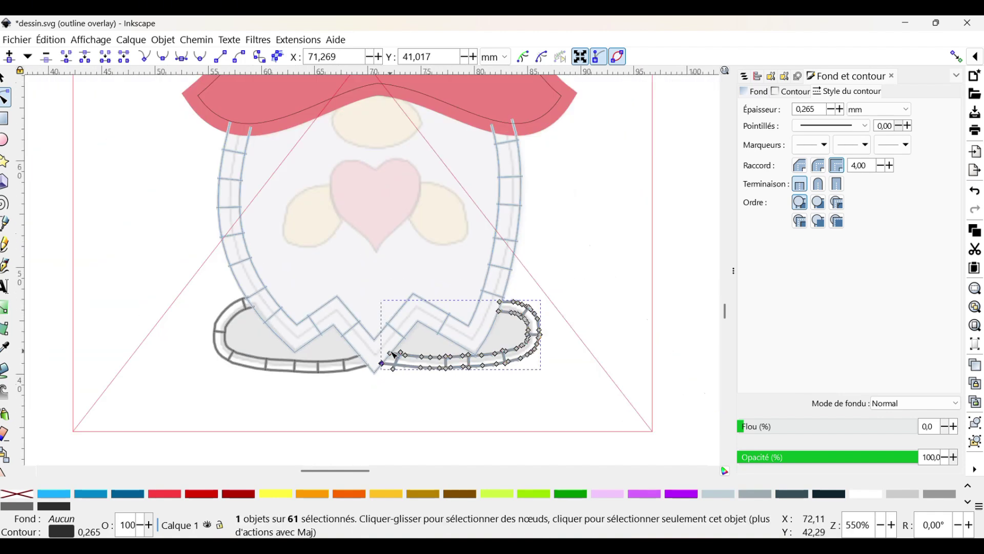
{"action": "scroll", "coordinate": [292, 324], "scroll_direction": "up", "scroll_amount": 1}
Shift the upper end nodes of the body satin column slightly down beneath the brim of the hat
{"action": "left_click", "coordinate": [629, 248]}
{"action": "left_click", "coordinate": [601, 256]}
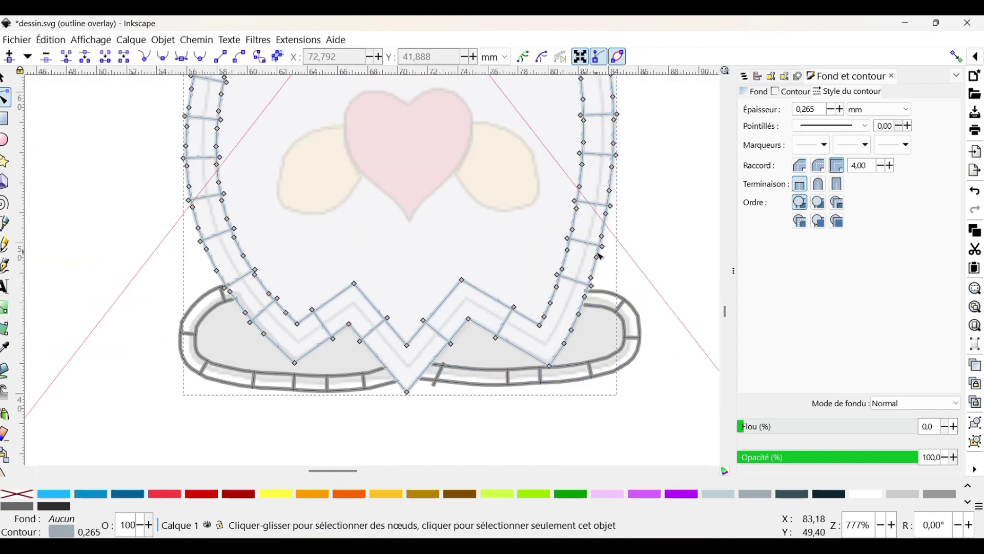
{"action": "scroll", "coordinate": [600, 256], "scroll_direction": "up", "scroll_amount": 6}
{"action": "left_click_drag", "start_coordinate": [605, 161], "coordinate": [607, 171]}
{"action": "left_click", "coordinate": [232, 167]}
{"action": "left_click_drag", "start_coordinate": [232, 167], "coordinate": [230, 174]}
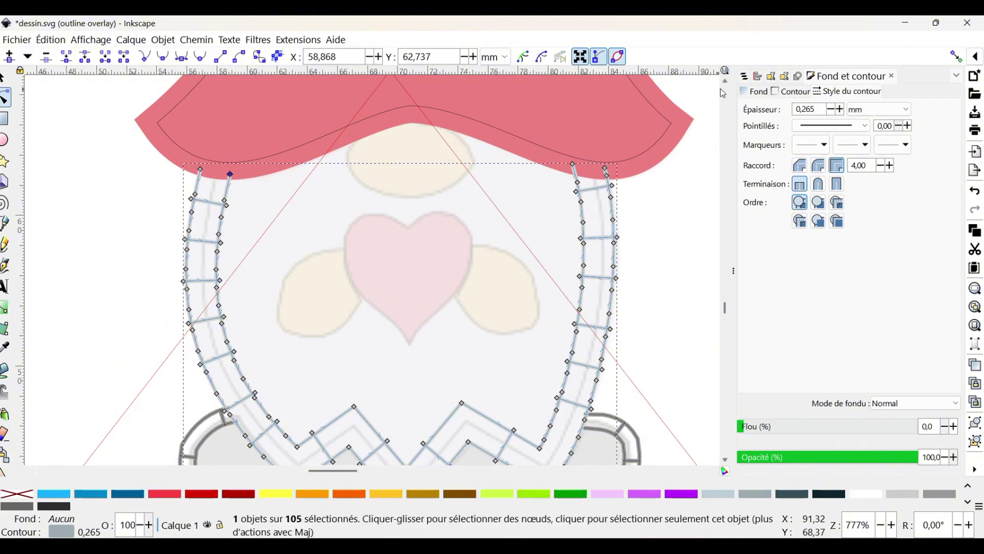
Rename the body satin path to CORPS SATIN
{"action": "left_click", "coordinate": [745, 77]}
{"action": "double_click", "coordinate": [807, 202]}
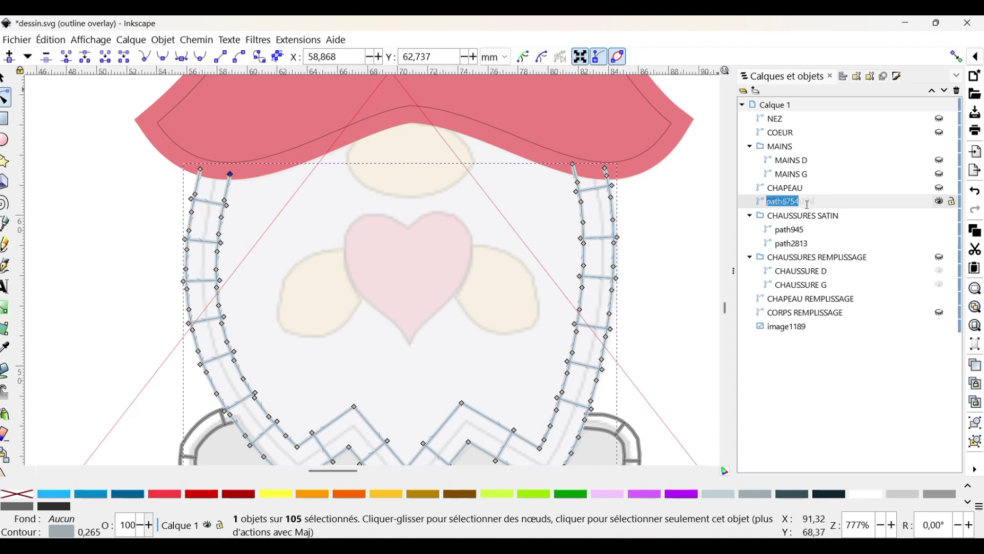
{"action": "type", "text": "CORPS SATIN"}
{"action": "key", "text": "Return"}
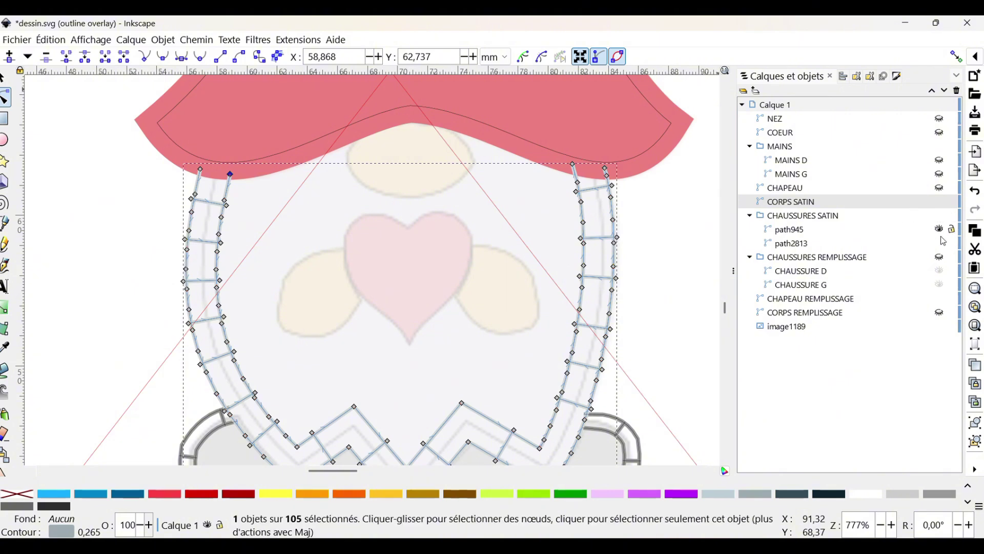
Show CHAUSSURES REMPLISSAGE and CORPS REMPLISSAGE again and check the satin borders against the fills
{"action": "left_click", "coordinate": [939, 256]}
{"action": "left_click", "coordinate": [939, 312]}
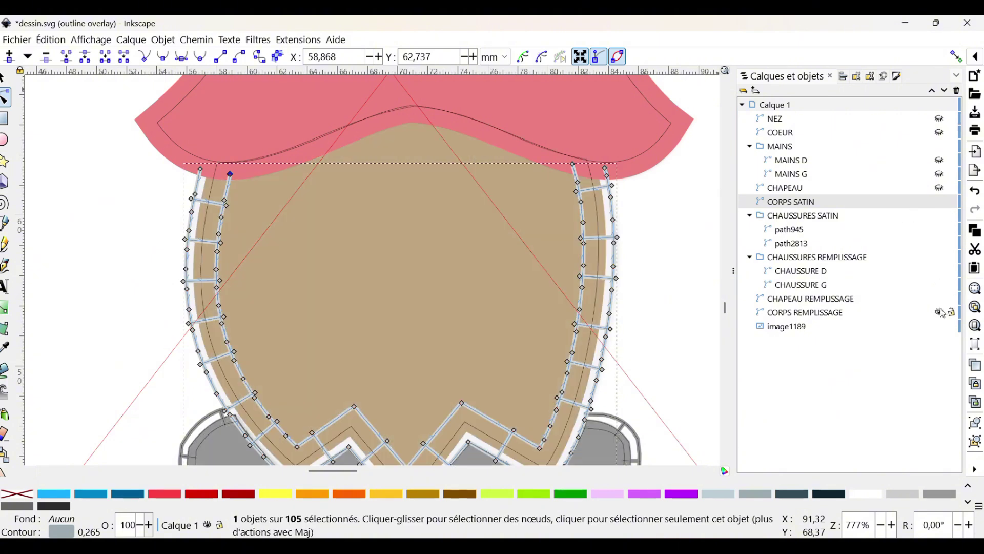
{"action": "scroll", "coordinate": [512, 397], "scroll_direction": "down", "scroll_amount": 4}
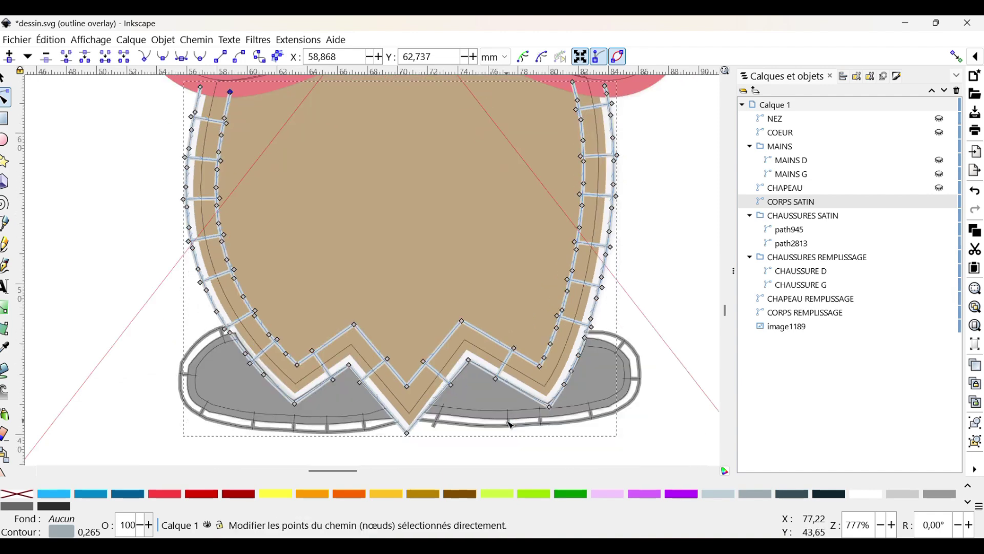
{"action": "scroll", "coordinate": [513, 427], "scroll_direction": "up", "scroll_amount": 6}
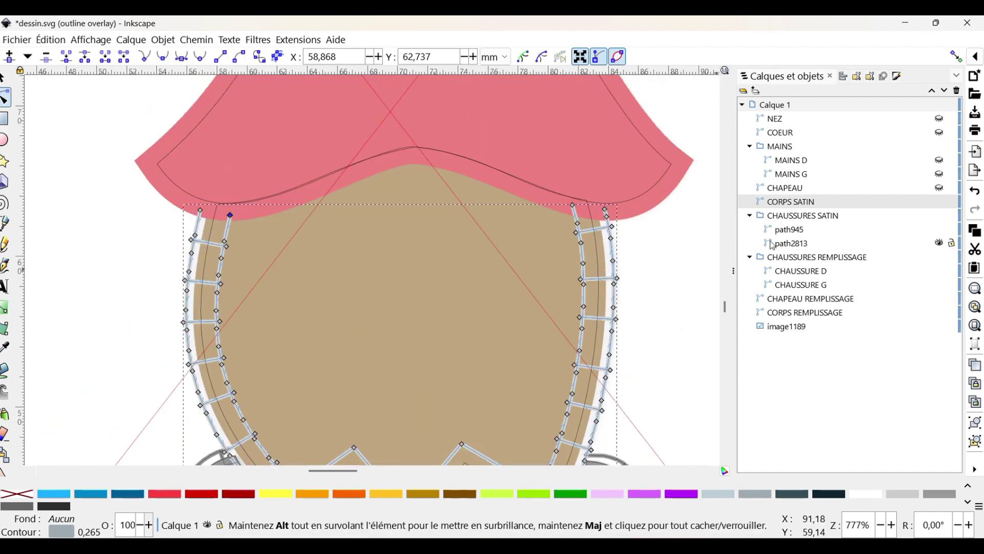
Select the CHAPEAU outline and make it visible
{"action": "left_click", "coordinate": [795, 190]}
{"action": "scroll", "coordinate": [680, 259], "scroll_direction": "up", "scroll_amount": 4}
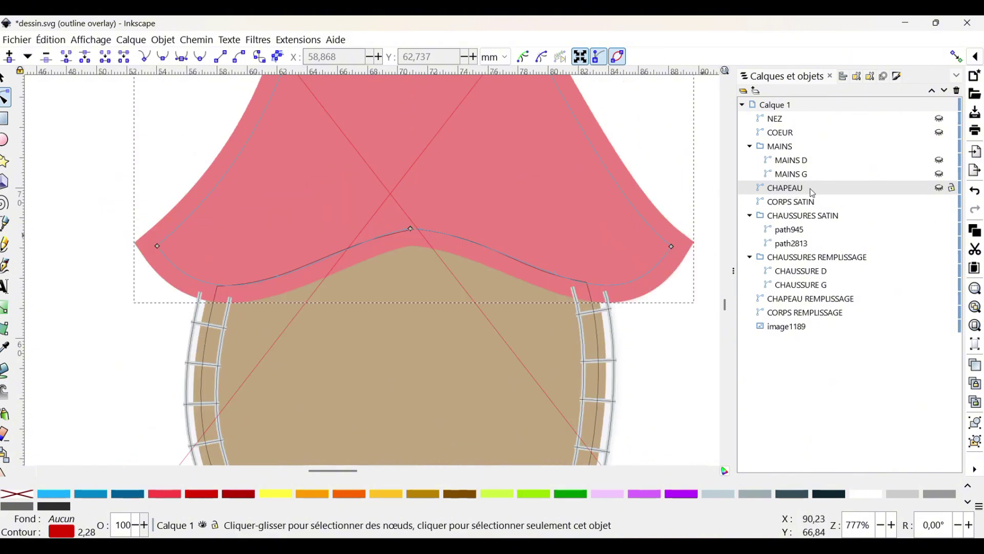
{"action": "left_click", "coordinate": [941, 190]}
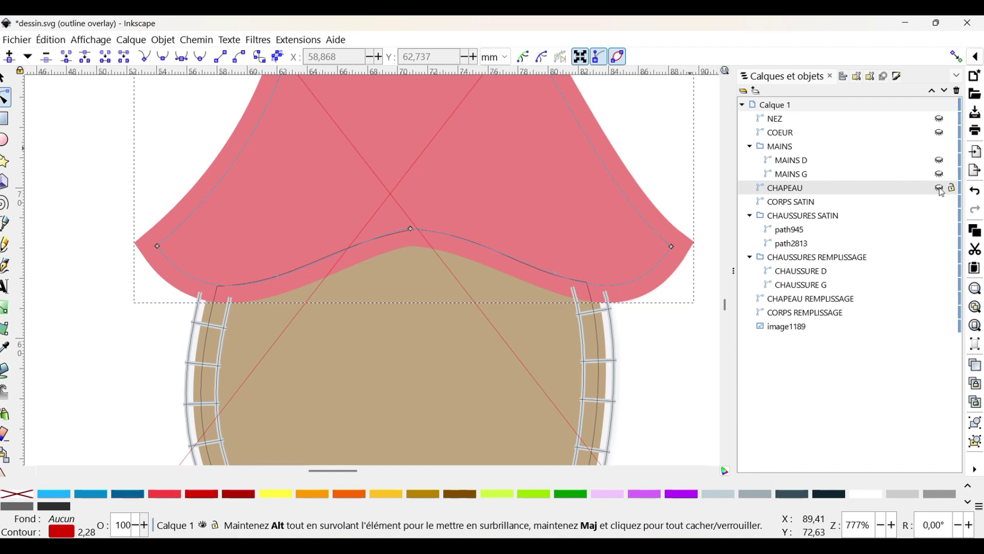
{"action": "left_click", "coordinate": [941, 189]}
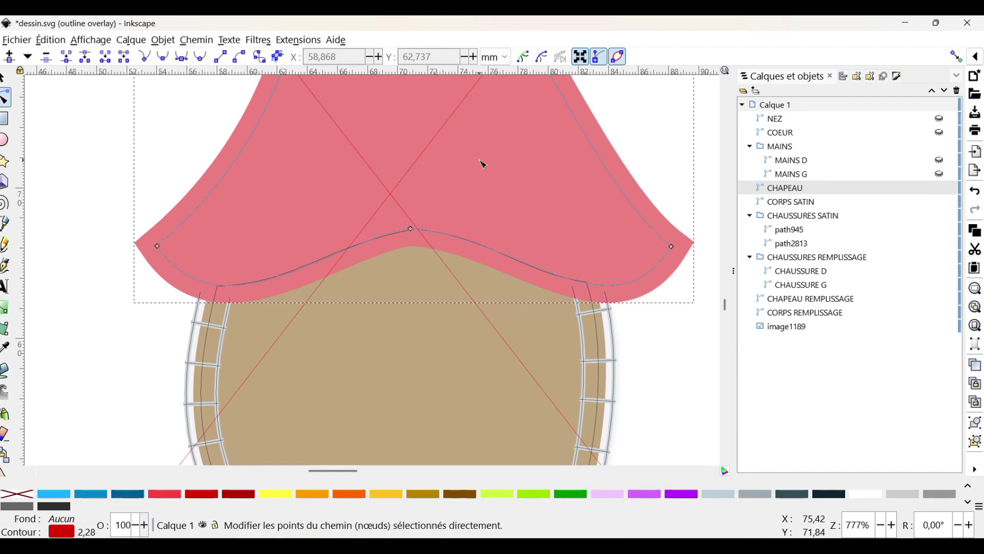
Hide CHAPEAU REMPLISSAGE while keeping the CHAPEAU outline selected
{"action": "left_click", "coordinate": [298, 41]}
{"action": "mouse_move", "coordinate": [370, 236]}
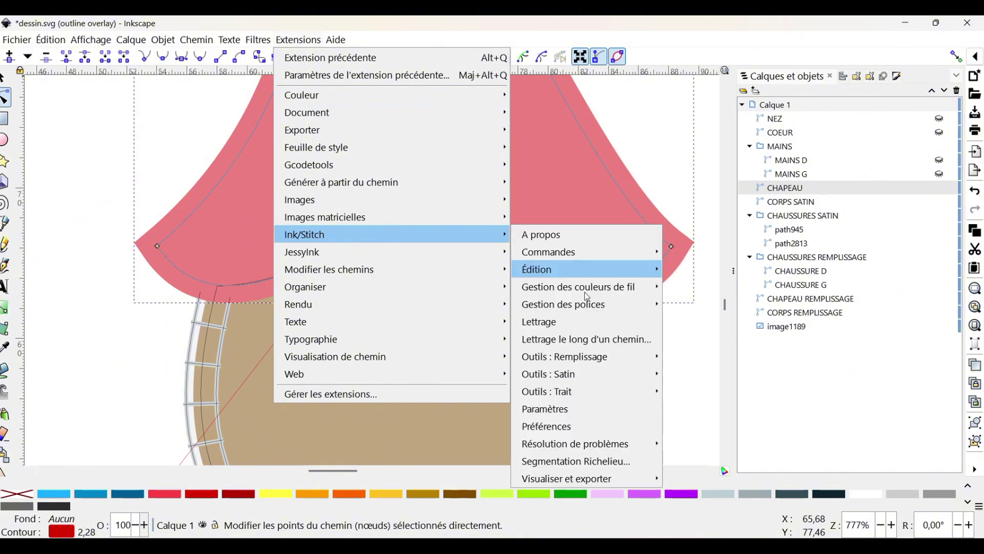
{"action": "left_click", "coordinate": [804, 195]}
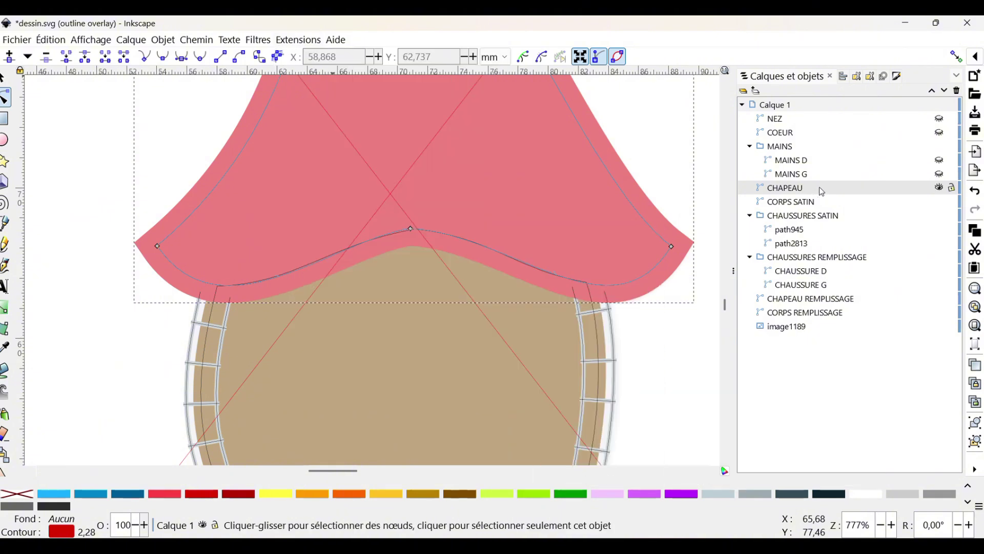
{"action": "left_click", "coordinate": [830, 299]}
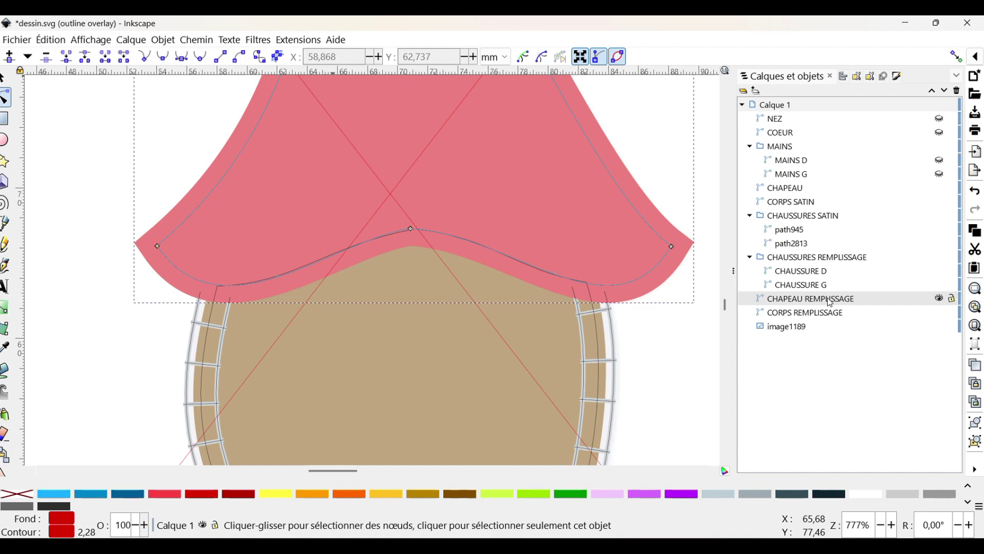
{"action": "left_click", "coordinate": [817, 188]}
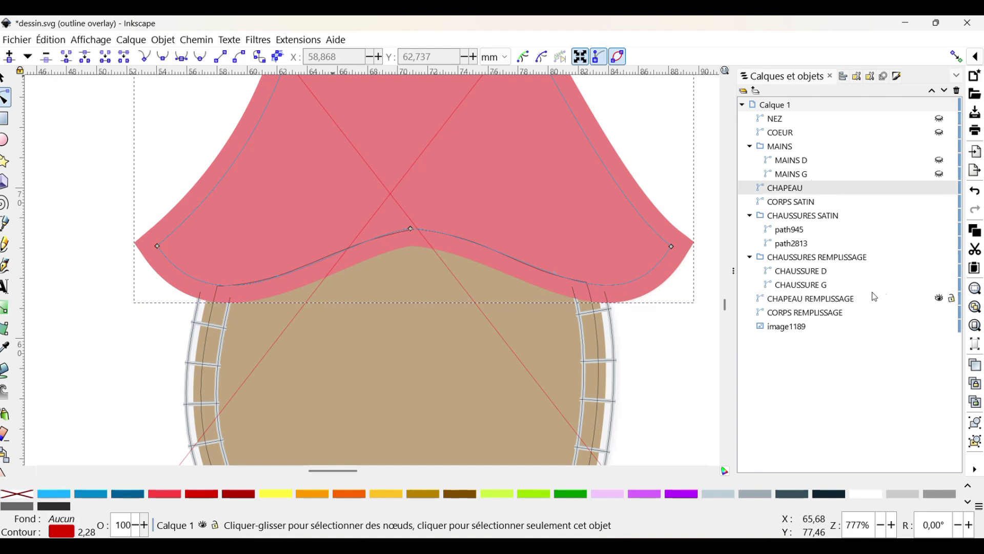
{"action": "left_click", "coordinate": [941, 299]}
{"action": "scroll", "coordinate": [589, 246], "scroll_direction": "up", "scroll_amount": 8}
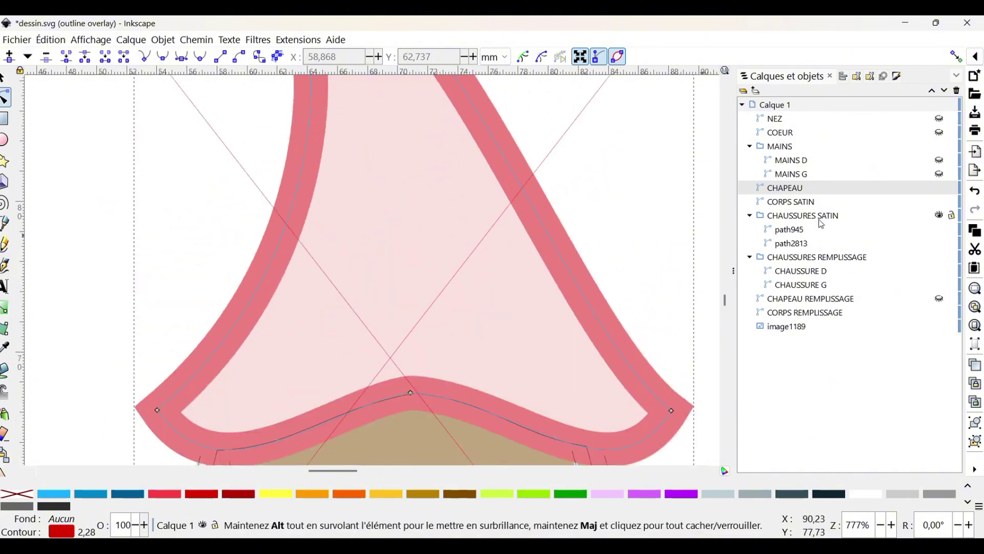
Set the stroke width of the CHAPEAU outline to 2 mm
{"action": "scroll", "coordinate": [466, 218], "scroll_direction": "up", "scroll_amount": 4}
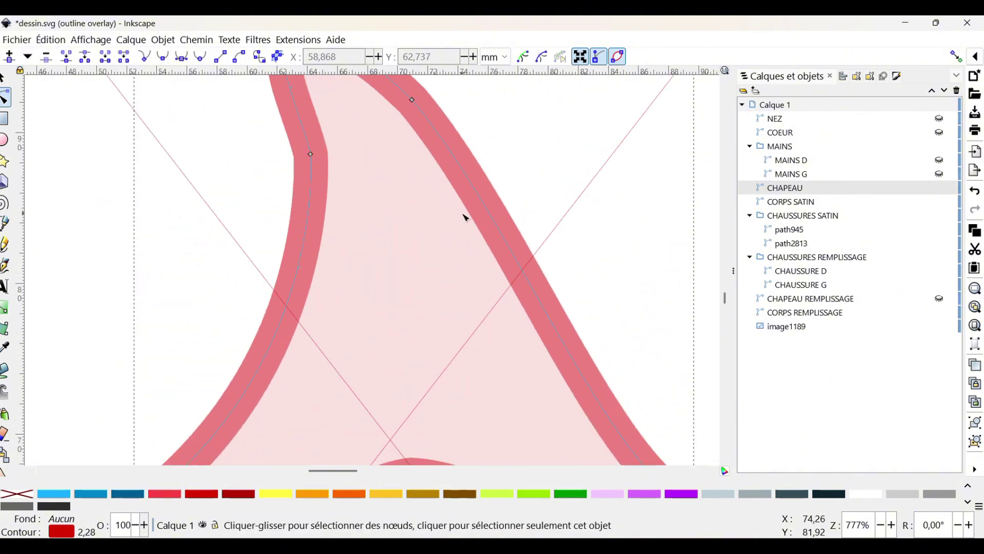
{"action": "scroll", "coordinate": [465, 218], "scroll_direction": "down", "scroll_amount": 2}
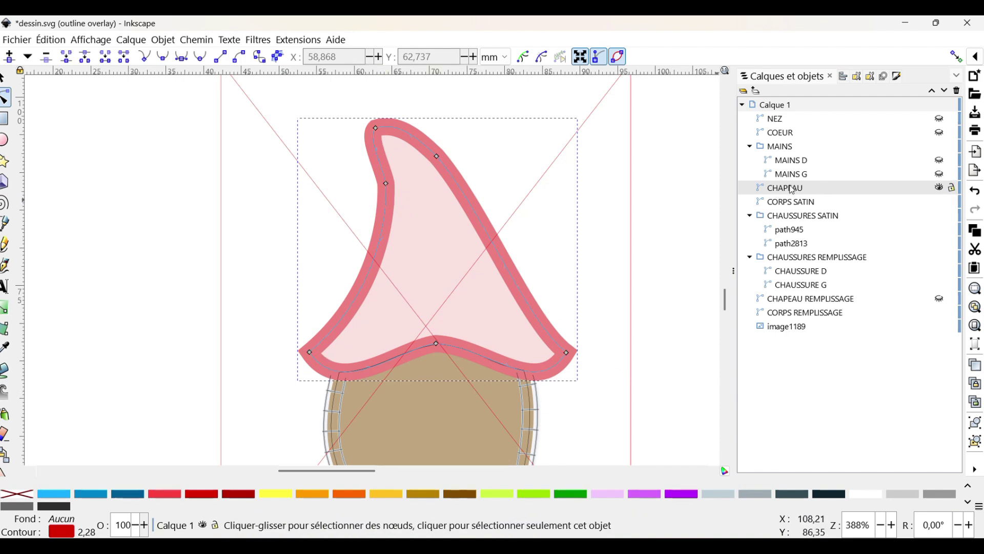
{"action": "left_click", "coordinate": [464, 189]}
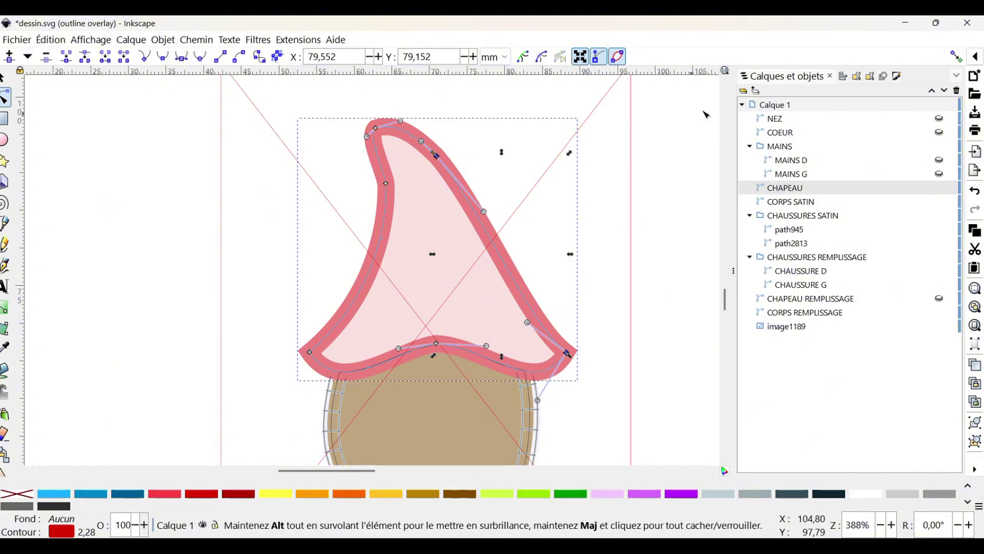
{"action": "left_click", "coordinate": [897, 76]}
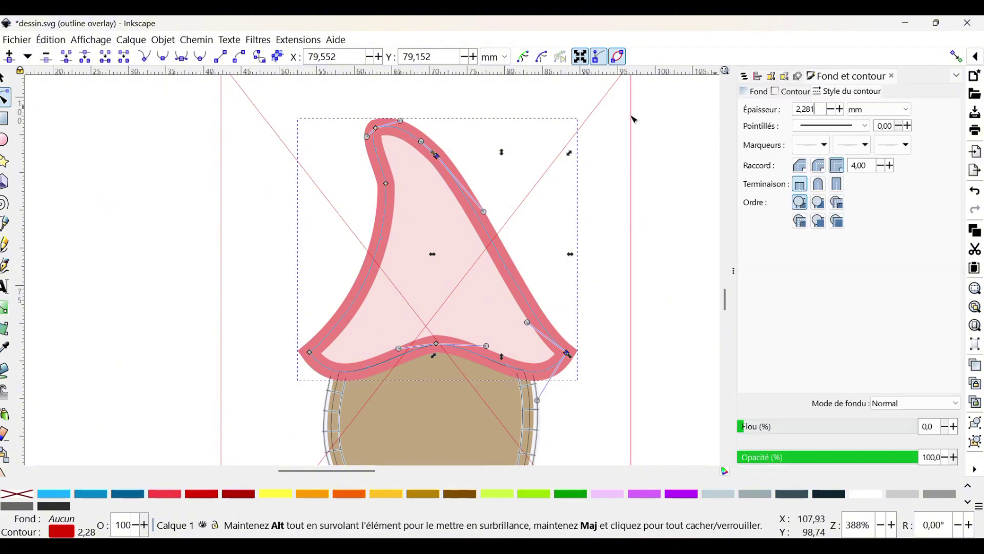
{"action": "type", "text": "2"}
{"action": "left_click_drag", "start_coordinate": [817, 109], "coordinate": [709, 112]}
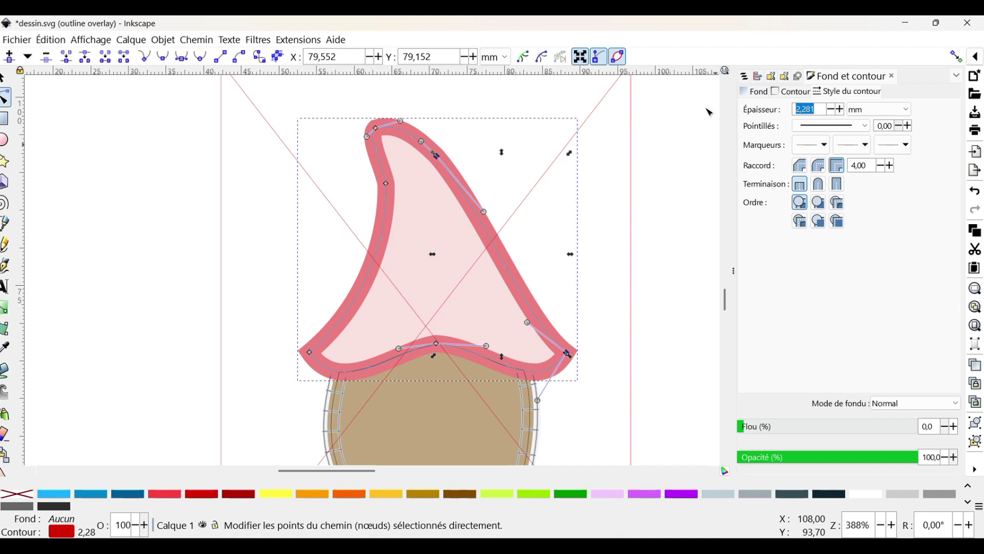
{"action": "type", "text": "2"}
{"action": "key", "text": "Return"}
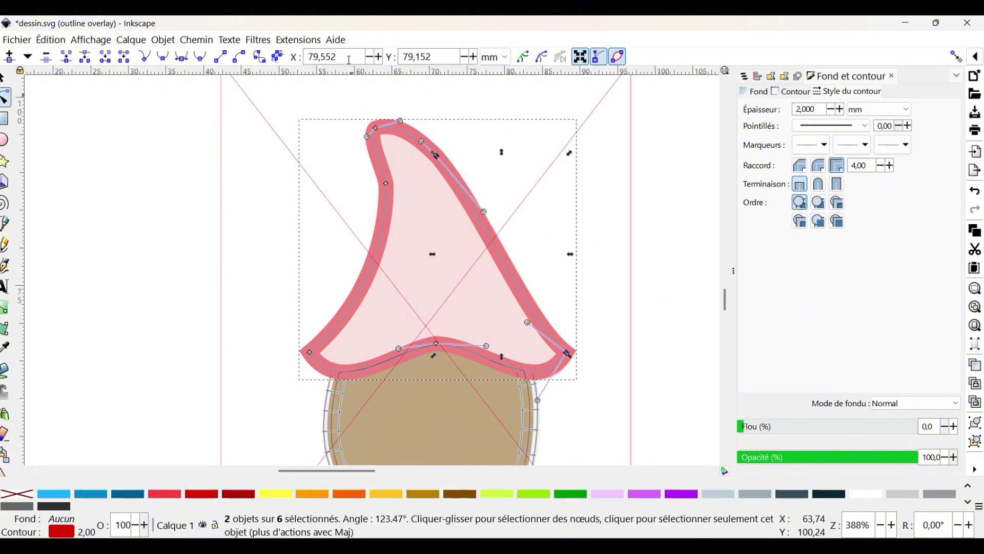
Convert the CHAPEAU outline into a satin column with the Ink/Stitch stroke-to-satin tool (Trait en Satin)
{"action": "left_click", "coordinate": [299, 40]}
{"action": "mouse_move", "coordinate": [349, 231]}
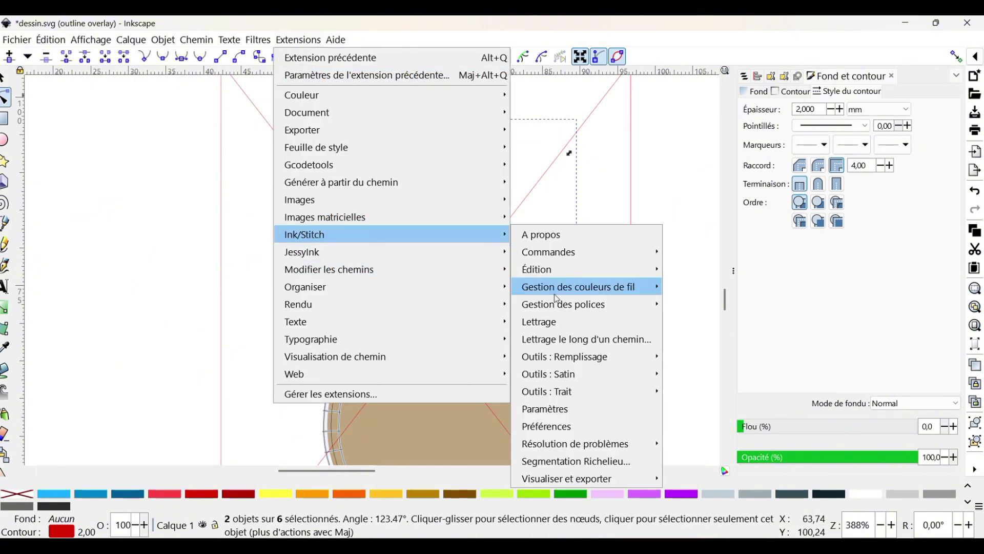
{"action": "mouse_move", "coordinate": [564, 374]}
{"action": "left_click", "coordinate": [705, 477]}
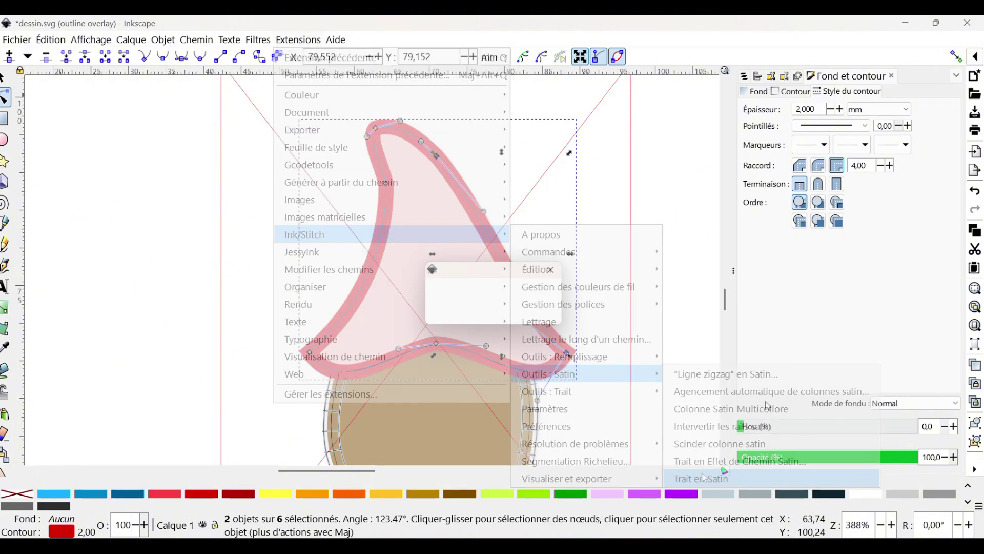
Adjust the end nodes of the body satin's upper right border so they tuck under the hat's satin edge
{"action": "scroll", "coordinate": [550, 338], "scroll_direction": "up", "scroll_amount": 3}
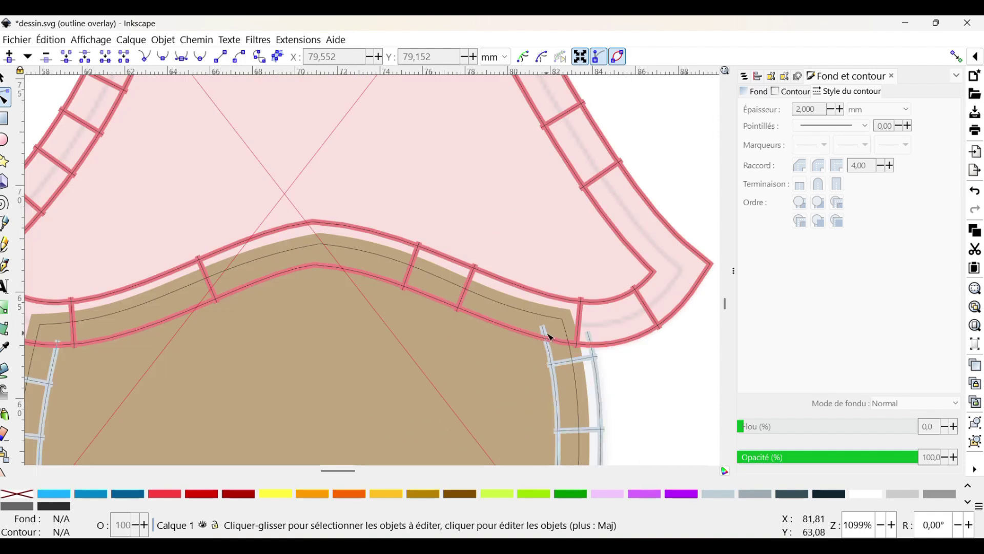
{"action": "left_click", "coordinate": [550, 338]}
{"action": "left_click_drag", "start_coordinate": [543, 335], "coordinate": [545, 330]}
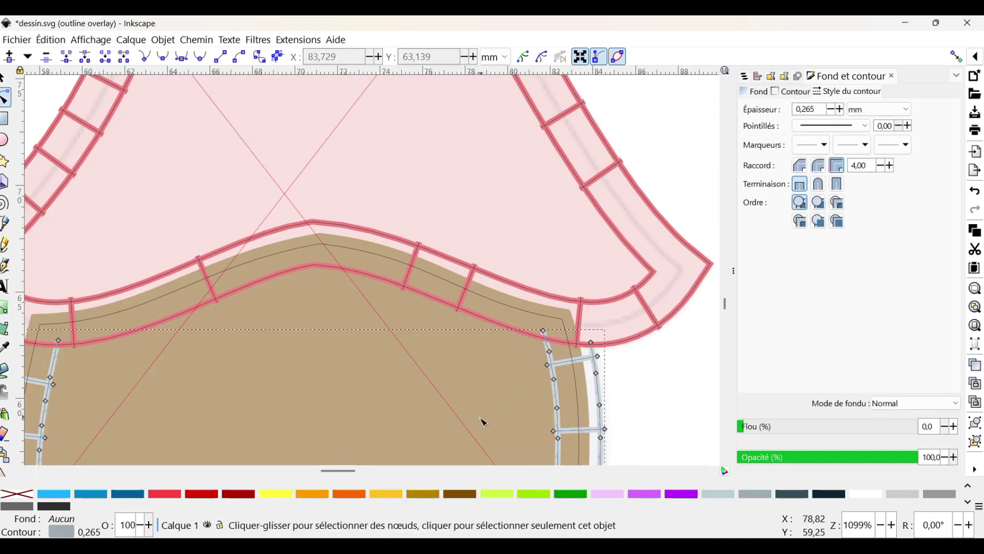
{"action": "left_click_drag", "start_coordinate": [547, 364], "coordinate": [542, 349]}
Simplify the hat's satin path and try to reshape its nodes around the lower left corner
{"action": "left_click_drag", "start_coordinate": [343, 470], "coordinate": [333, 470]}
{"action": "scroll", "coordinate": [234, 258], "scroll_direction": "down", "scroll_amount": 4}
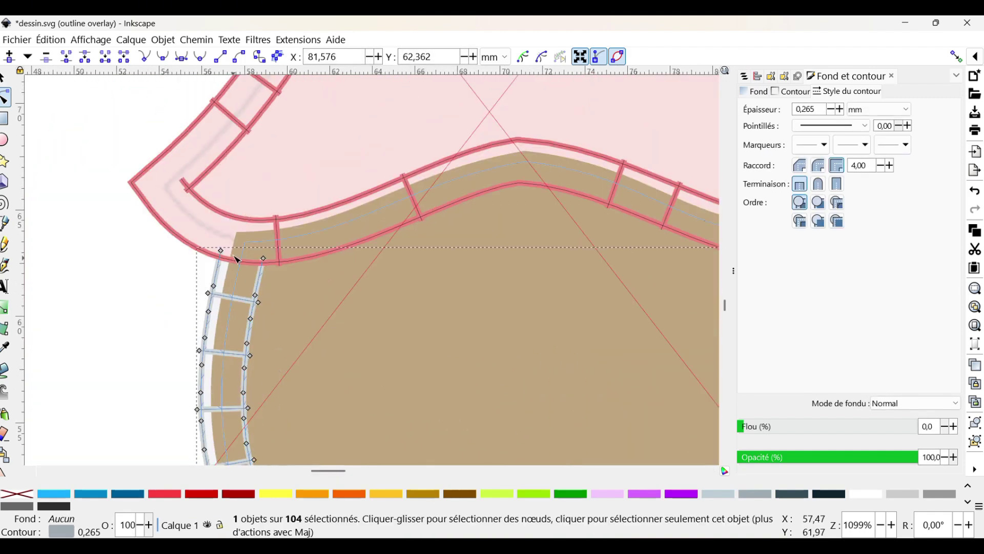
{"action": "left_click", "coordinate": [236, 260]}
{"action": "key", "text": "ctrl+l"}
{"action": "left_click_drag", "start_coordinate": [177, 218], "coordinate": [153, 197]}
{"action": "scroll", "coordinate": [255, 198], "scroll_direction": "down", "scroll_amount": 1}
{"action": "scroll", "coordinate": [254, 225], "scroll_direction": "up", "scroll_amount": 1}
{"action": "left_click", "coordinate": [156, 199]}
Try moving the lower end of the rung near the hat's left corner onto the body border, and check the remaining rungs
{"action": "scroll", "coordinate": [152, 174], "scroll_direction": "up", "scroll_amount": 2}
{"action": "left_click_drag", "start_coordinate": [281, 292], "coordinate": [246, 295]}
{"action": "key", "text": "Escape"}
{"action": "scroll", "coordinate": [369, 280], "scroll_direction": "up", "scroll_amount": 20}
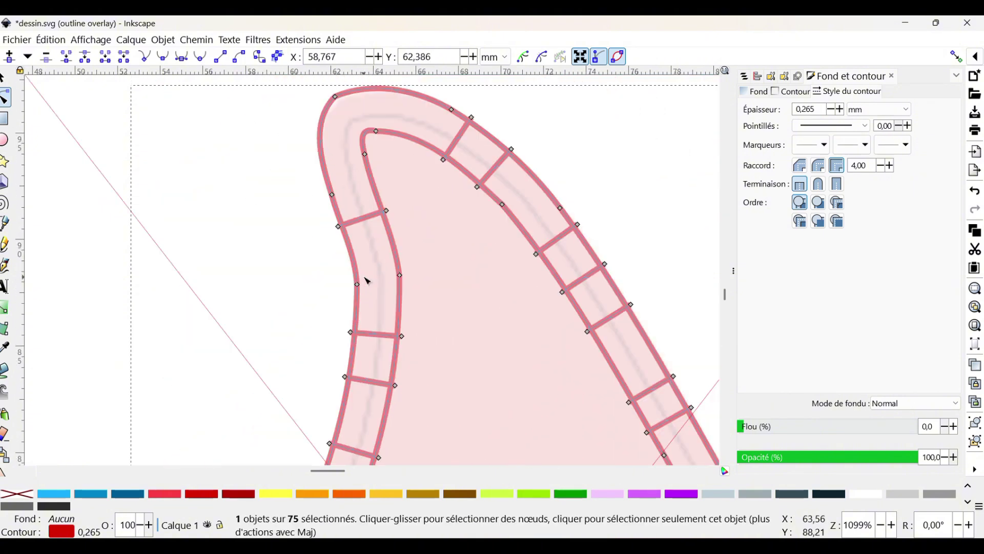
{"action": "scroll", "coordinate": [367, 281], "scroll_direction": "down", "scroll_amount": 15}
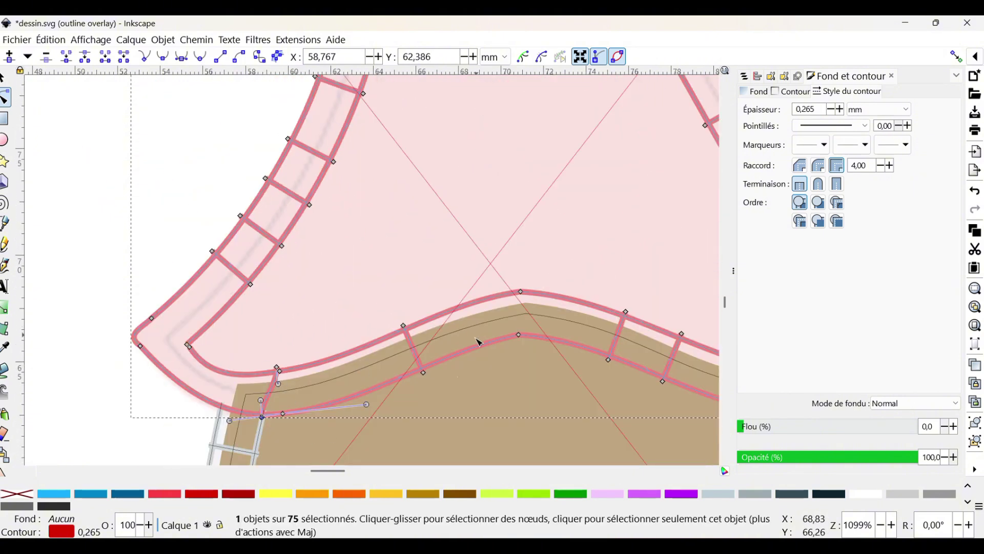
{"action": "left_click_drag", "start_coordinate": [334, 475], "coordinate": [345, 475]}
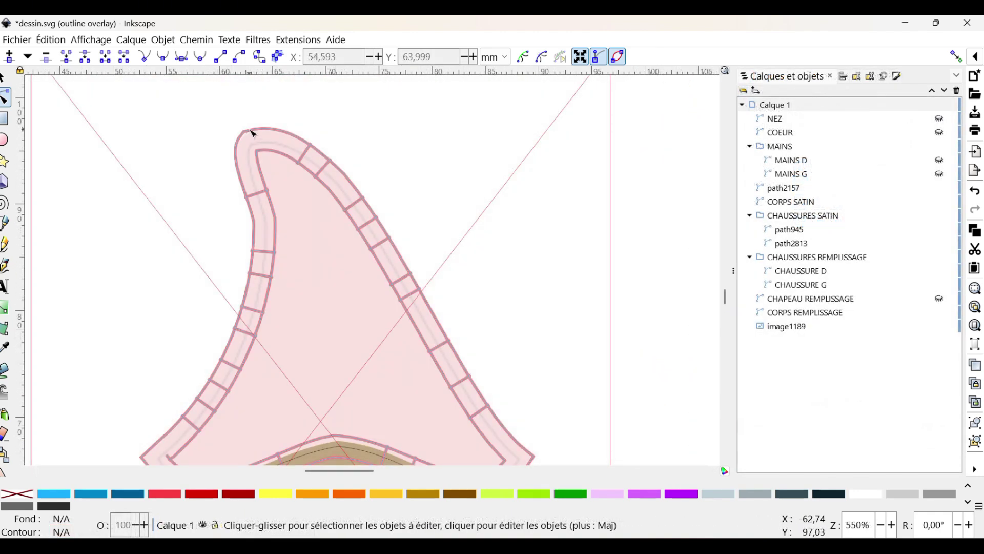
Rename the hat's satin path to CHAPEAU SATIN
{"action": "left_click", "coordinate": [253, 134]}
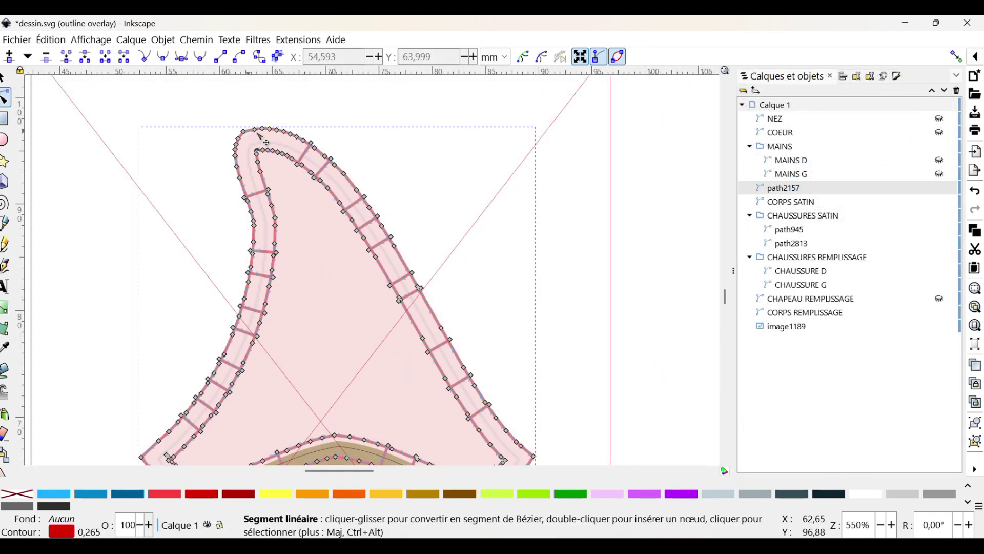
{"action": "double_click", "coordinate": [789, 188]}
{"action": "type", "text": "CHAPEAU SATIN"}
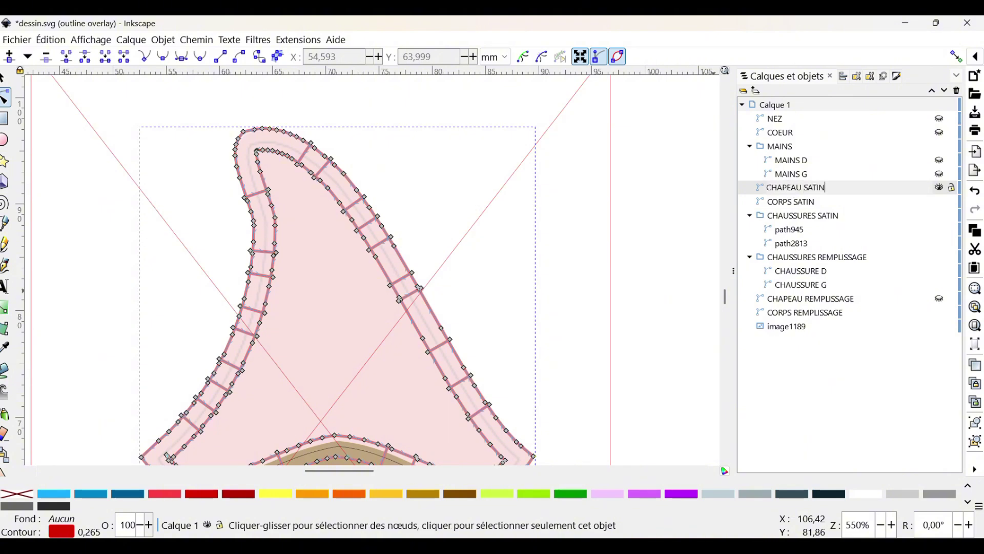
{"action": "key", "text": "Return"}
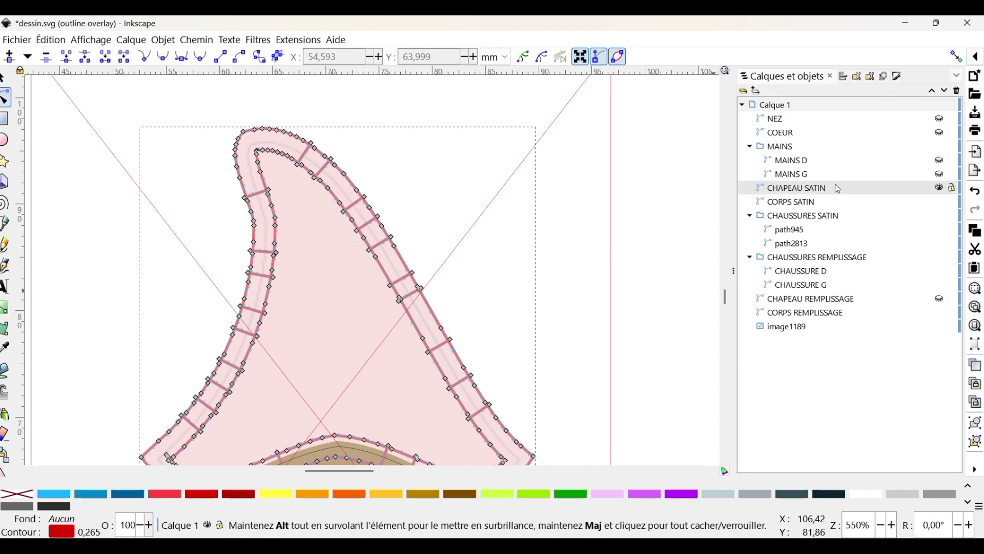
Show CHAPEAU REMPLISSAGE again beneath the hat's satin border
{"action": "left_click", "coordinate": [939, 298]}
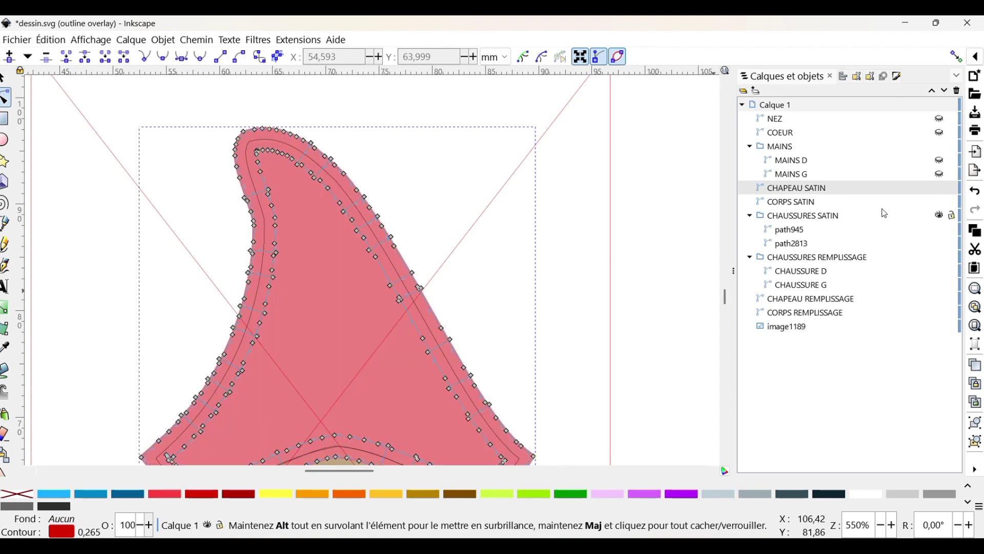
{"action": "scroll", "coordinate": [605, 290], "scroll_direction": "down", "scroll_amount": 8}
{"action": "scroll", "coordinate": [606, 293], "scroll_direction": "down", "scroll_amount": 6}
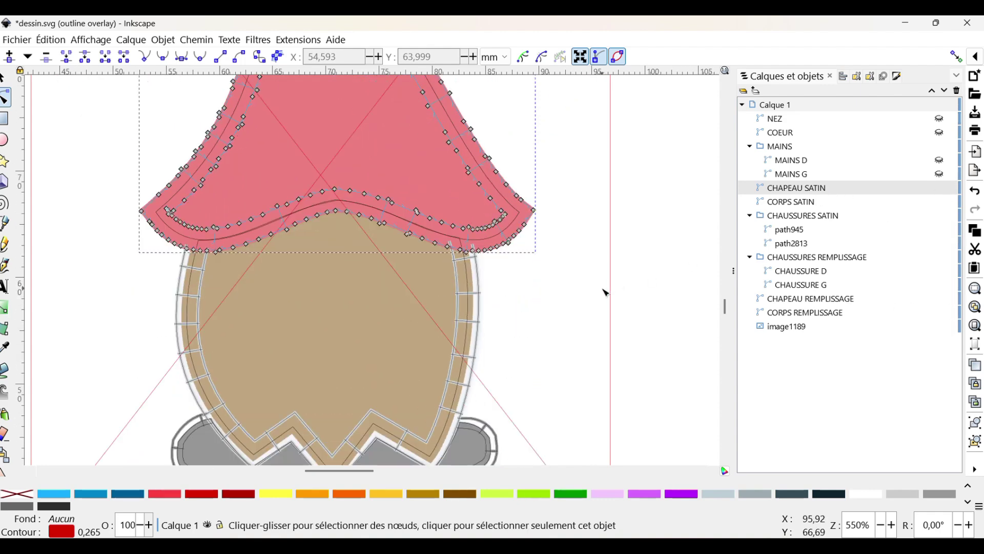
Set the stroke colour of CHAPEAU SATIN to light purple and deselect it
{"action": "right_click", "coordinate": [649, 495]}
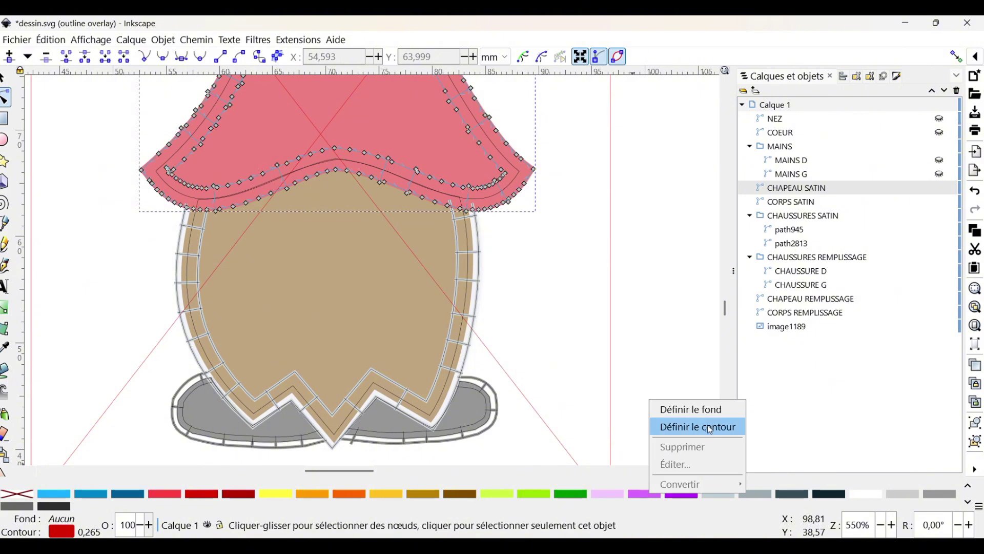
{"action": "left_click", "coordinate": [707, 428]}
{"action": "left_click", "coordinate": [634, 287]}
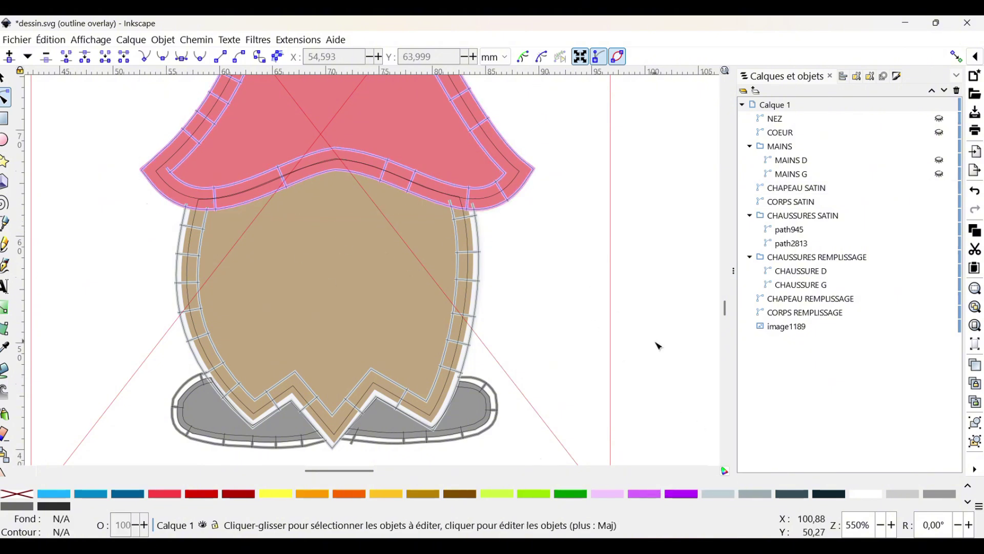
Examine how the hat, body and shoe satin borders sit over their fills across the whole gnome
{"action": "scroll", "coordinate": [655, 343], "scroll_direction": "up", "scroll_amount": 6}
{"action": "scroll", "coordinate": [435, 242], "scroll_direction": "down", "scroll_amount": 2, "text": "ctrl"}
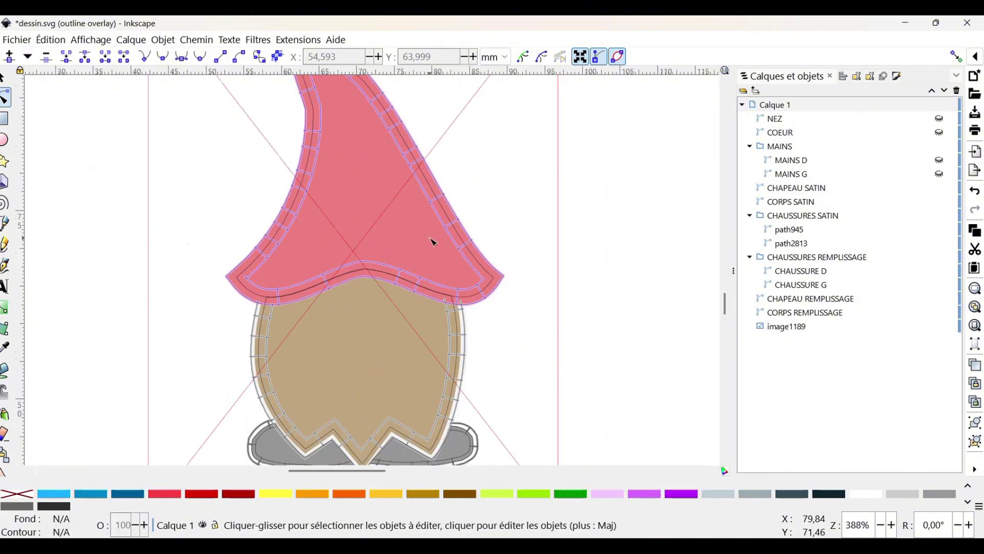
{"action": "scroll", "coordinate": [425, 337], "scroll_direction": "down", "scroll_amount": 1, "text": "ctrl"}
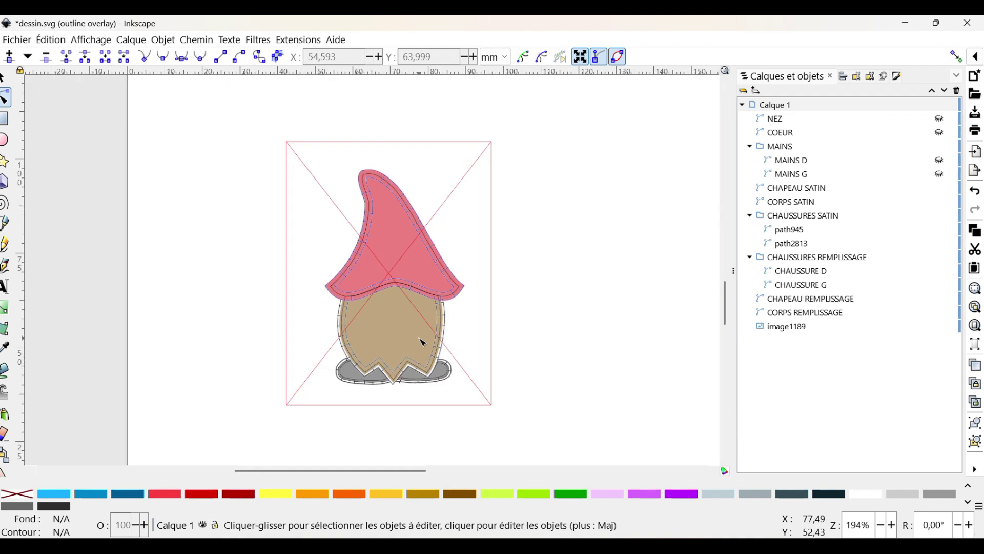
{"action": "scroll", "coordinate": [422, 340], "scroll_direction": "up", "scroll_amount": 2, "text": "ctrl"}
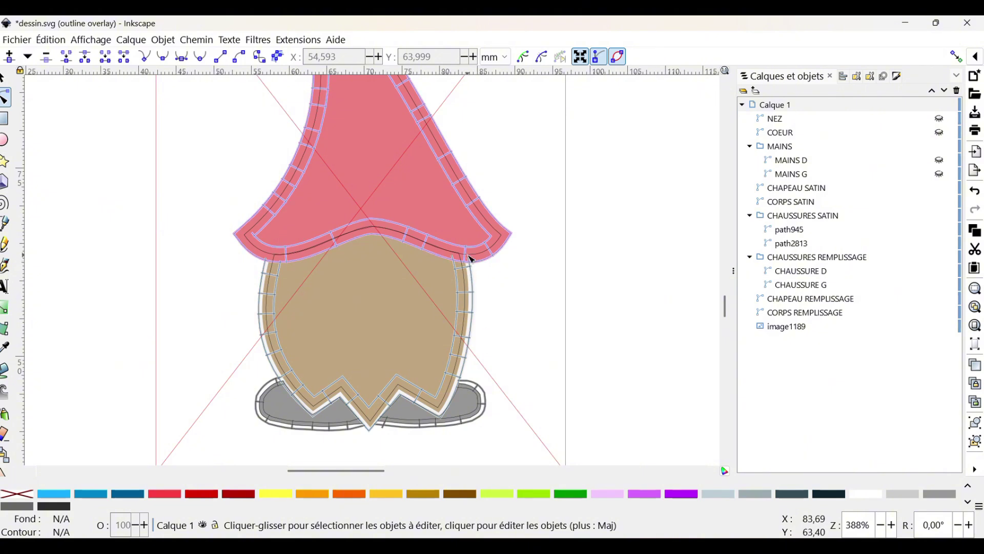
{"action": "scroll", "coordinate": [466, 233], "scroll_direction": "up", "scroll_amount": 4}
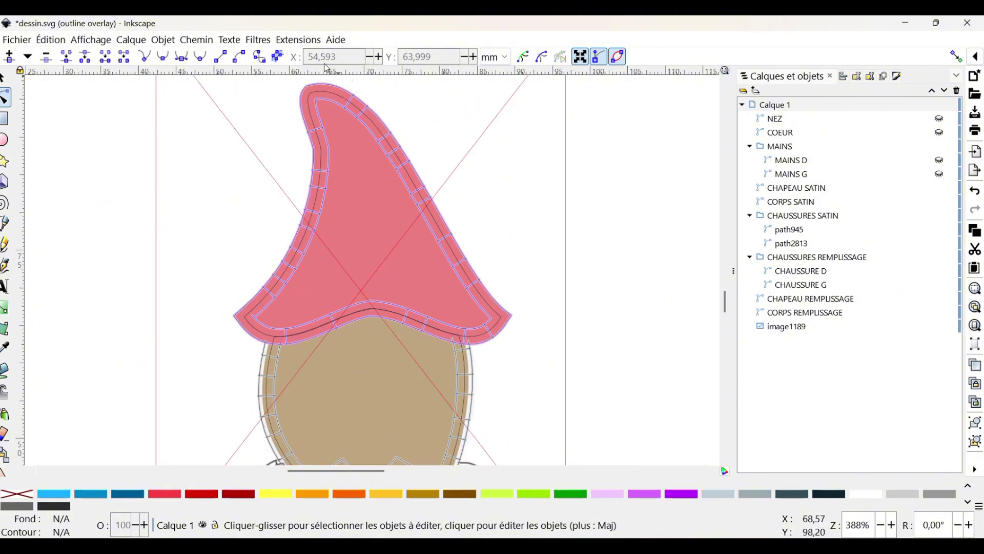
{"action": "scroll", "coordinate": [464, 210], "scroll_direction": "down", "scroll_amount": 2}
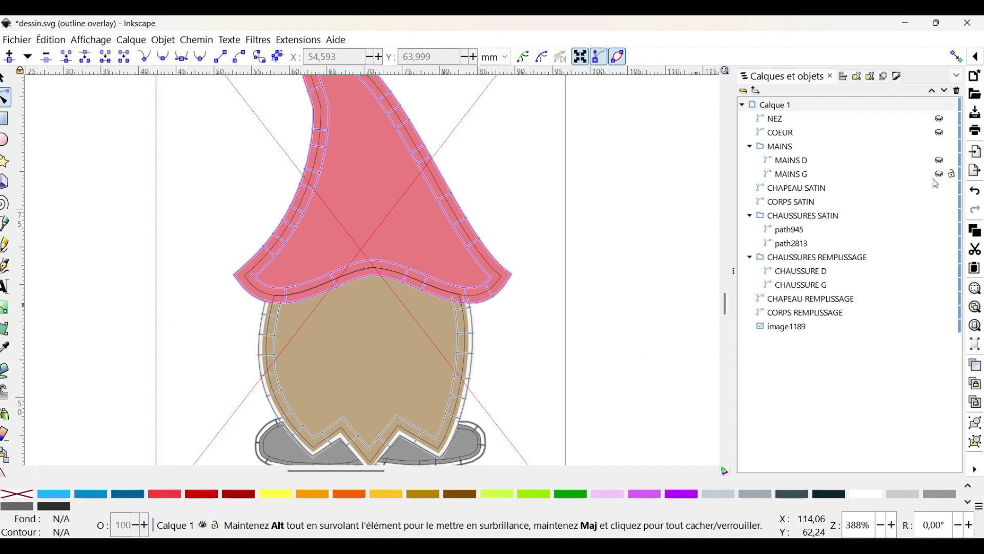
Select CHAPEAU SATIN and show MAINS D and MAINS G again
{"action": "left_click", "coordinate": [822, 193]}
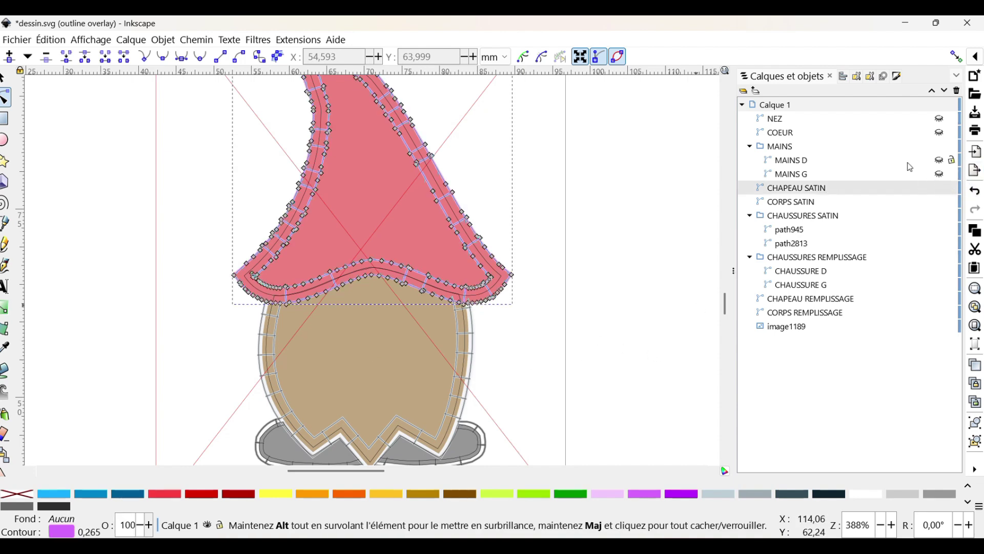
{"action": "left_click", "coordinate": [939, 174]}
{"action": "left_click", "coordinate": [938, 174]}
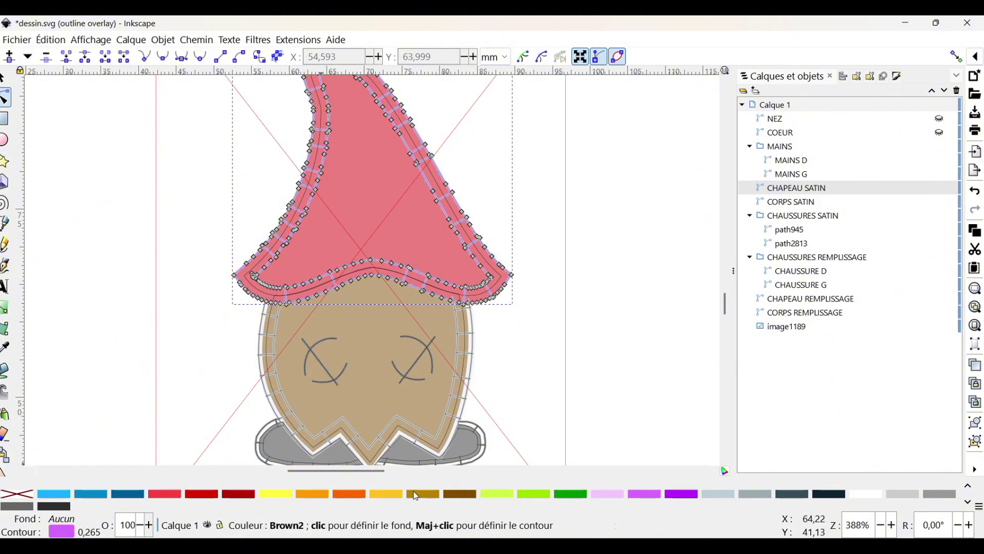
Recolour the stroke of CHAPEAU SATIN to lime green
{"action": "right_click", "coordinate": [435, 494]}
{"action": "left_click", "coordinate": [491, 427]}
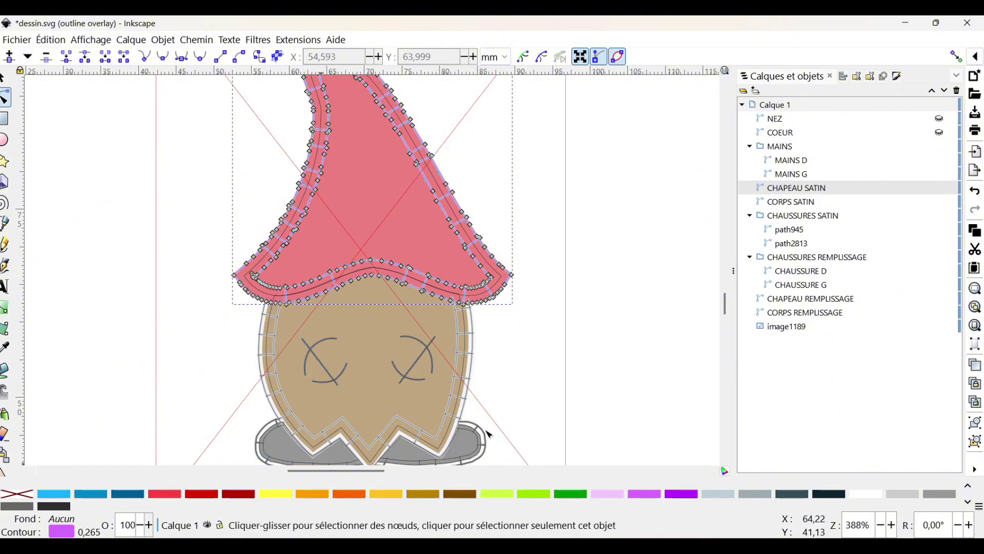
{"action": "right_click", "coordinate": [493, 501]}
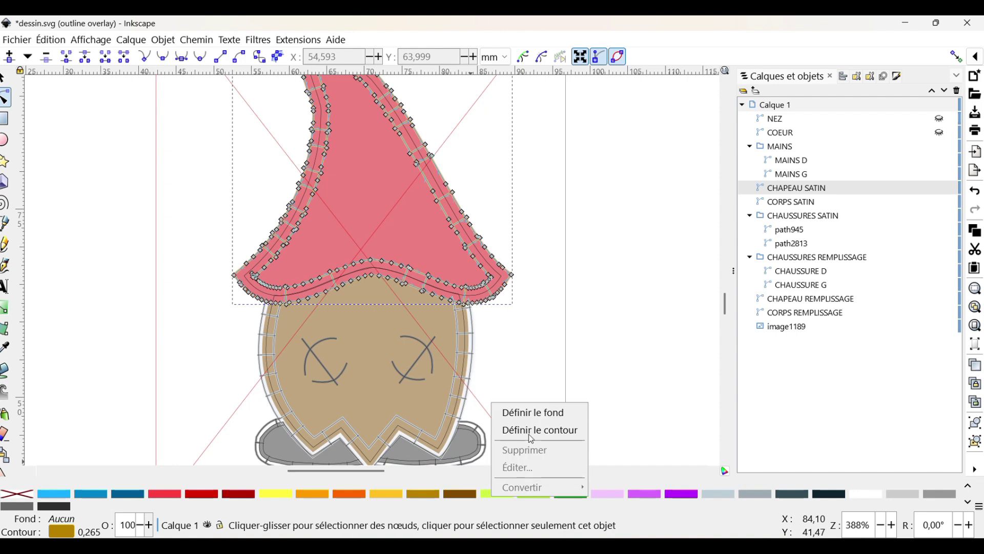
{"action": "left_click", "coordinate": [533, 429]}
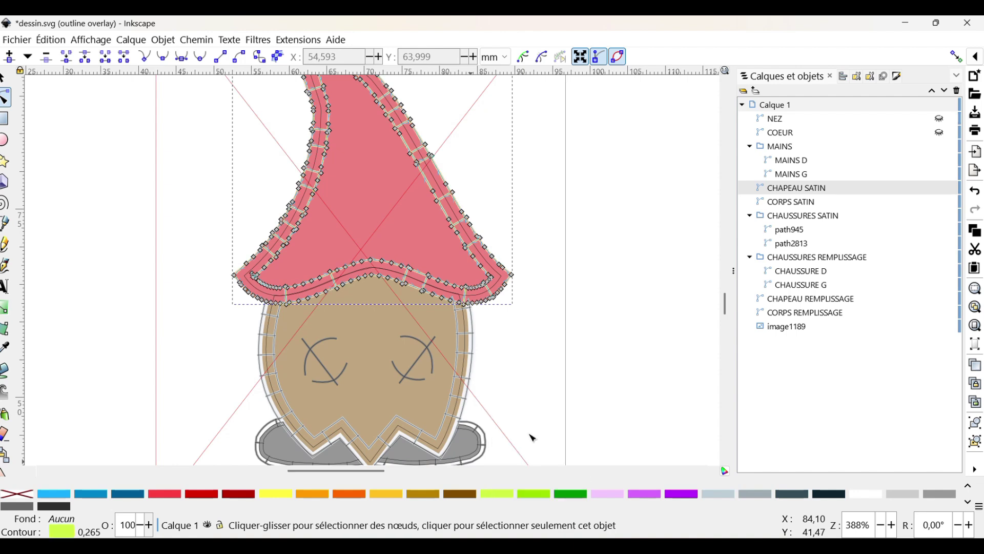
Set the stroke colour of MAINS D and MAINS G to light purple and deselect them
{"action": "left_click", "coordinate": [806, 172]}
{"action": "left_click", "coordinate": [805, 163], "text": "shift"}
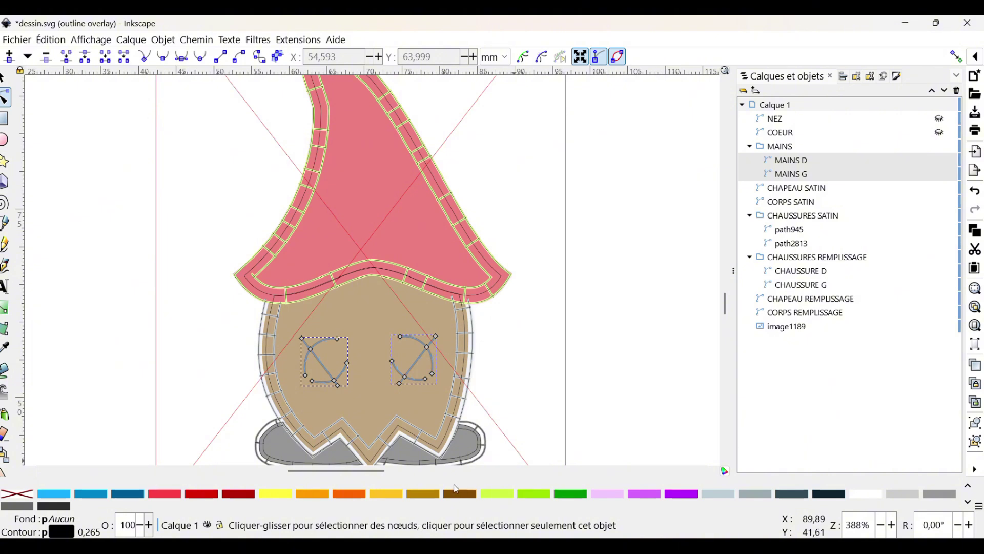
{"action": "right_click", "coordinate": [490, 493]}
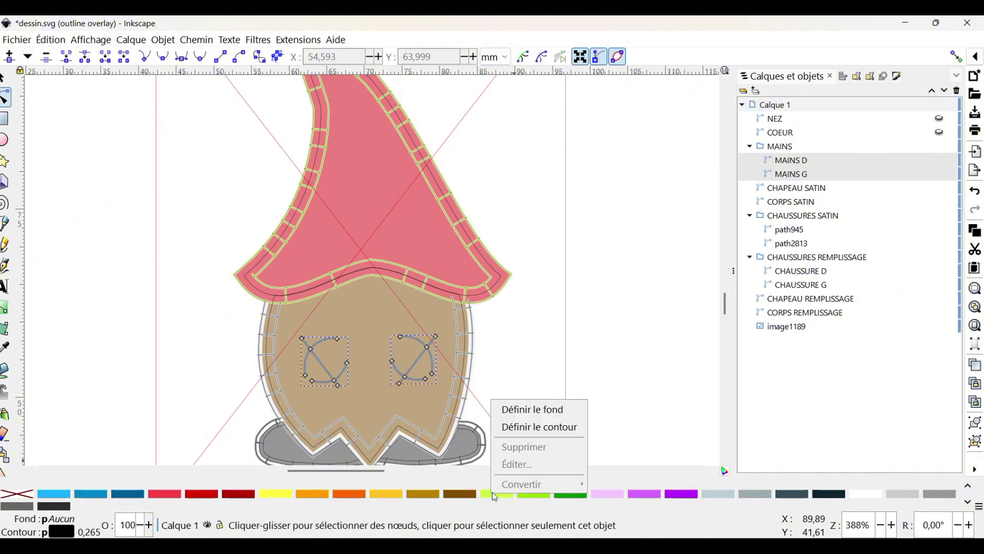
{"action": "left_click", "coordinate": [646, 484]}
{"action": "right_click", "coordinate": [648, 493]}
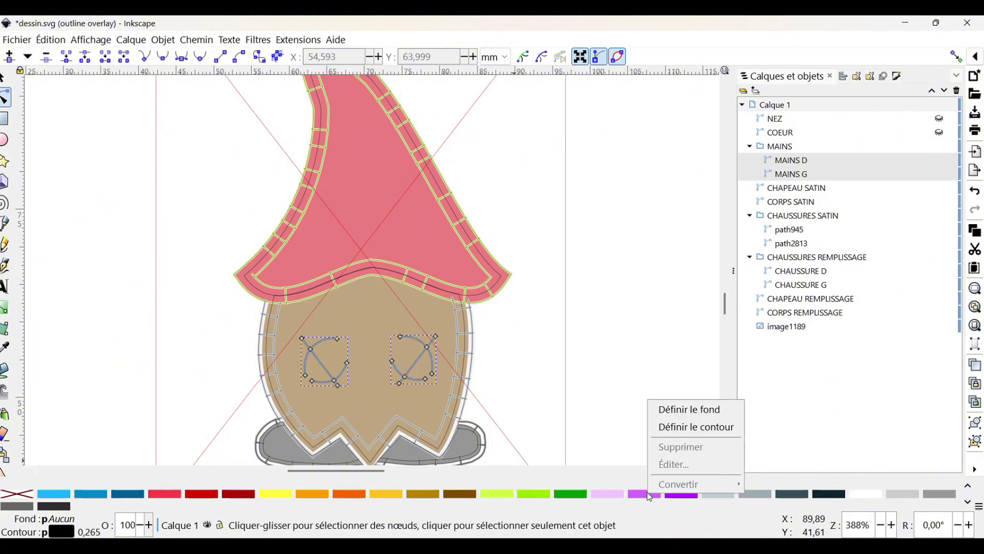
{"action": "left_click", "coordinate": [695, 426]}
{"action": "left_click", "coordinate": [699, 382]}
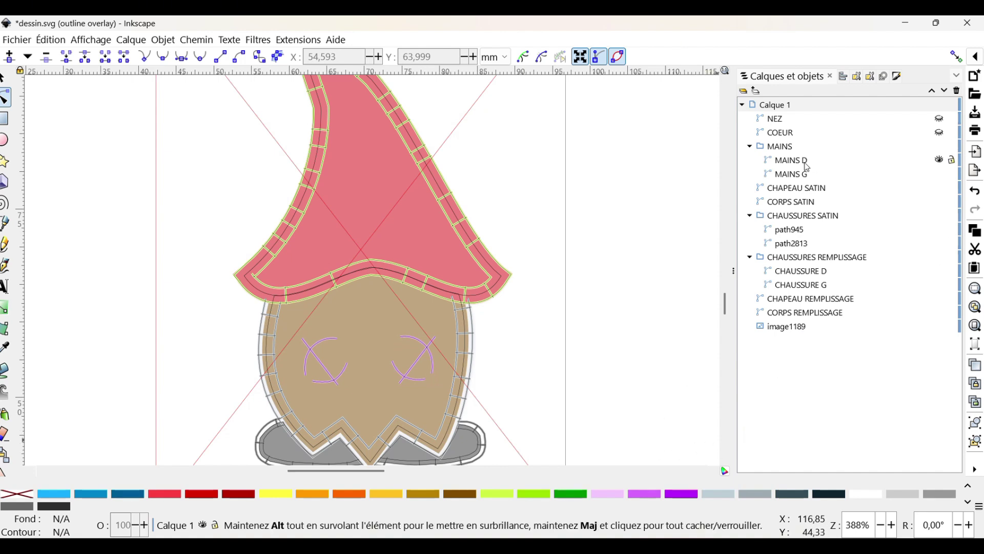
Show the hidden COEUR and NEZ objects again
{"action": "left_click", "coordinate": [784, 149]}
{"action": "left_click", "coordinate": [791, 135]}
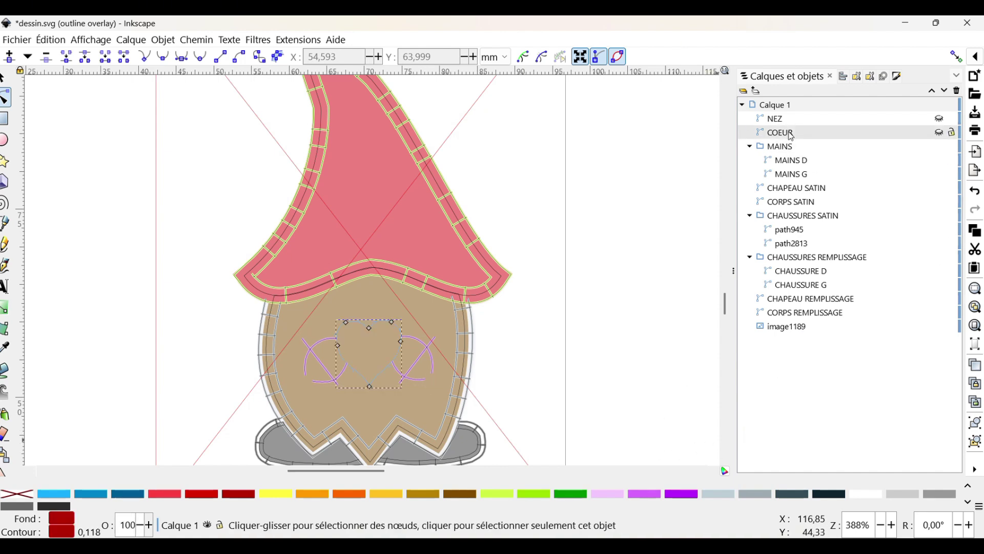
{"action": "left_click", "coordinate": [939, 133]}
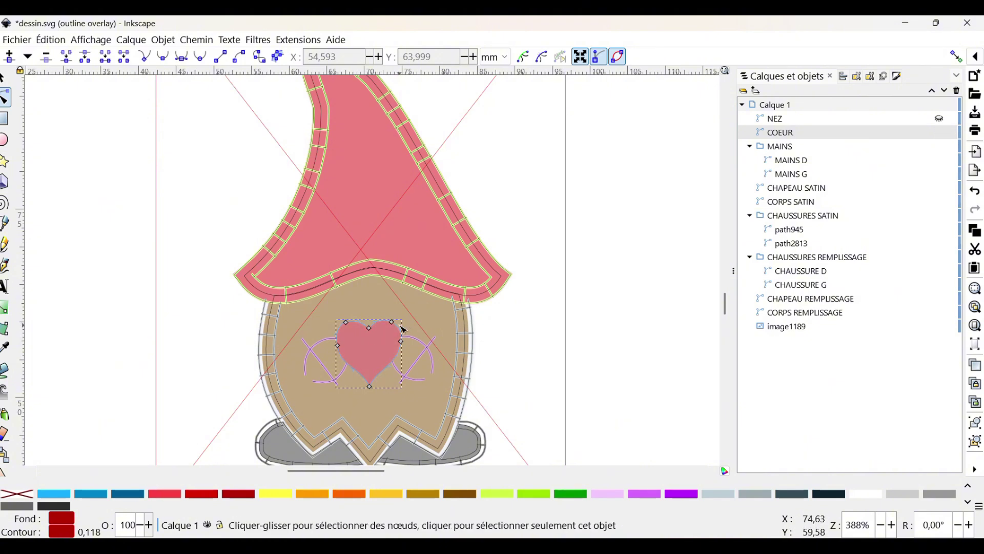
{"action": "left_click", "coordinate": [301, 39]}
{"action": "left_click", "coordinate": [791, 123]}
{"action": "left_click", "coordinate": [940, 119]}
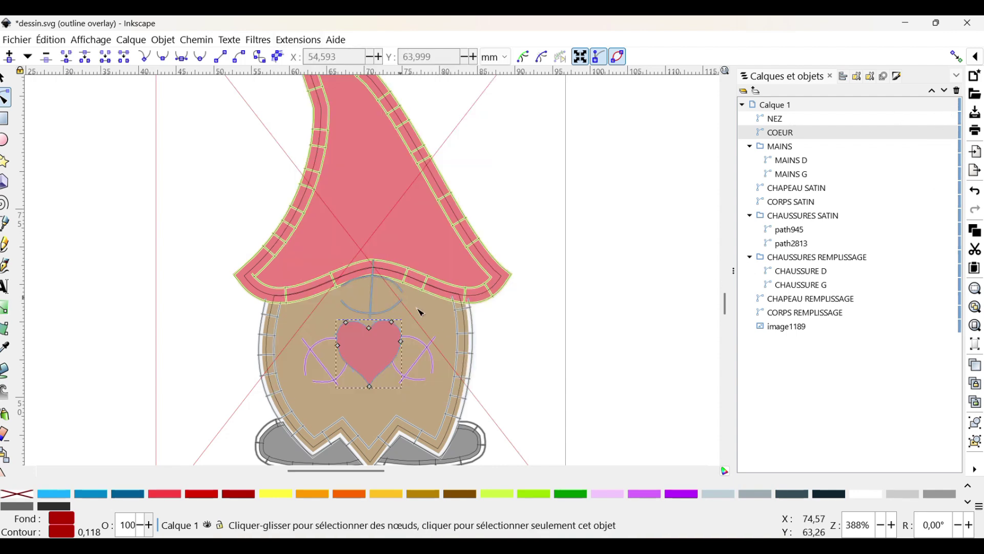
Set both the fill and stroke colour of CORPS REMPLISSAGE to the light metallic grey Metalic1
{"action": "left_click", "coordinate": [811, 315]}
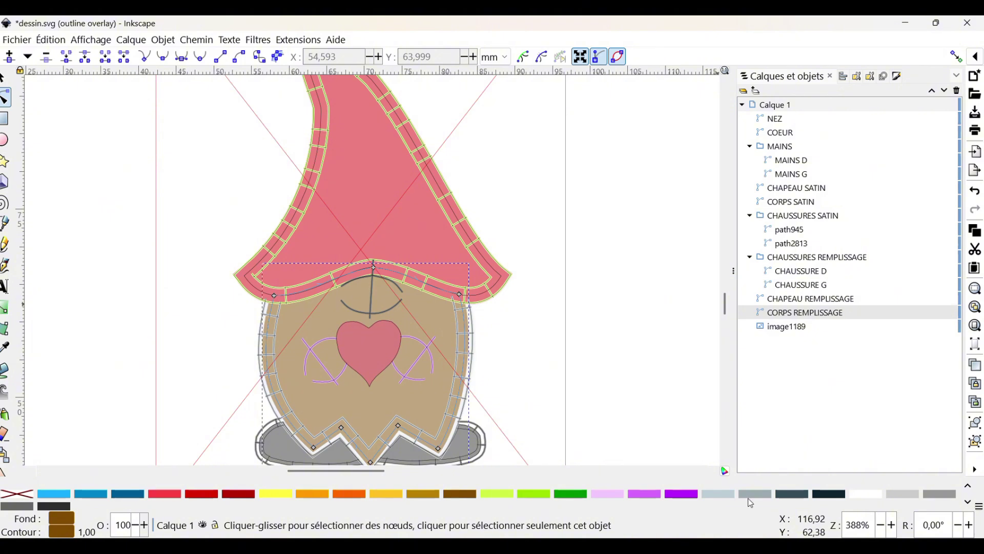
{"action": "right_click", "coordinate": [726, 496]}
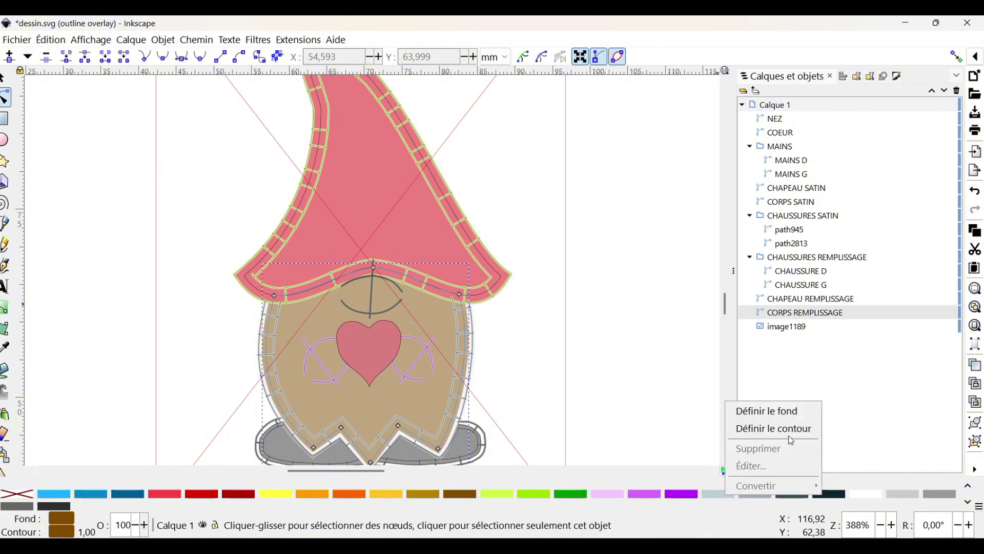
{"action": "left_click", "coordinate": [789, 410]}
{"action": "right_click", "coordinate": [730, 495]}
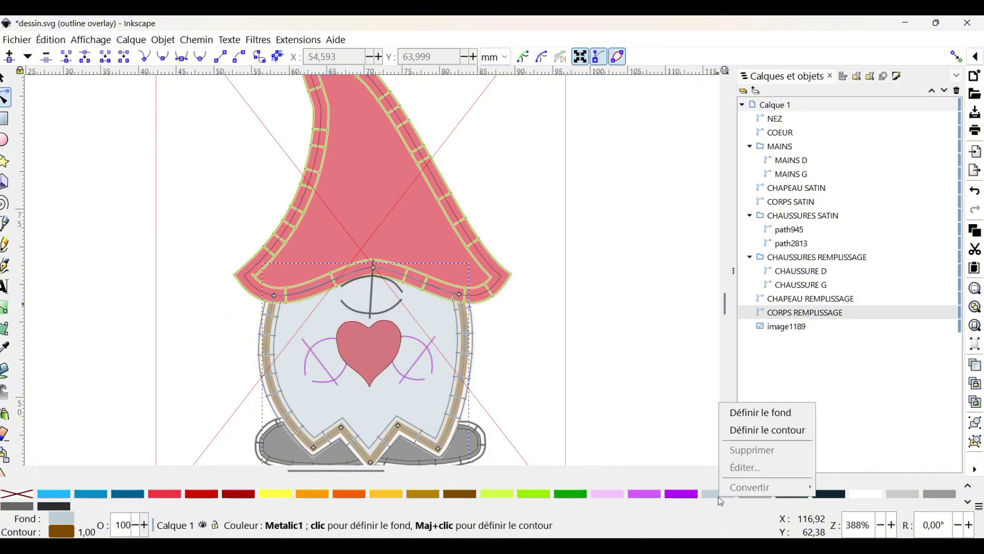
{"action": "left_click", "coordinate": [769, 429]}
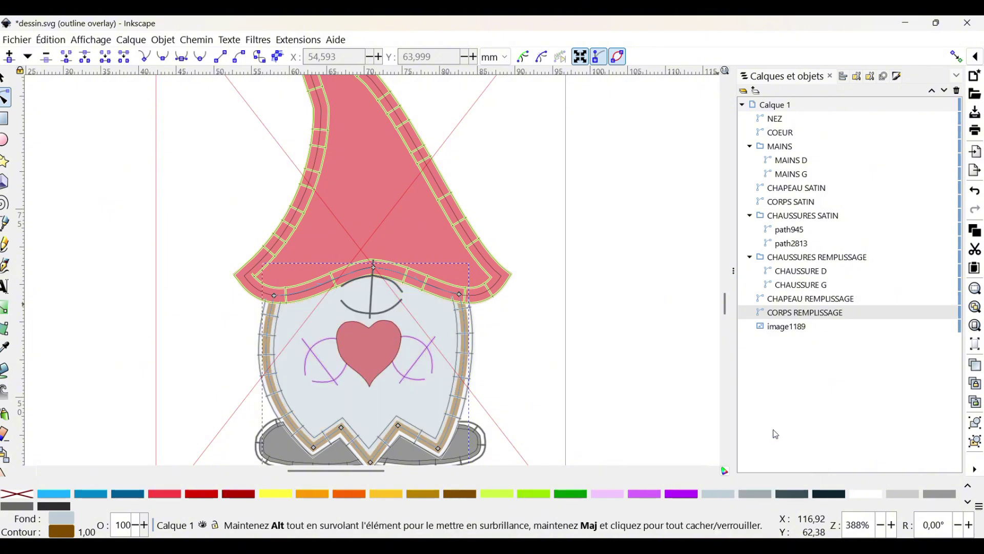
Set the stroke colour of CORPS SATIN to a slightly darker metallic grey than the body fill and deselect it
{"action": "left_click", "coordinate": [792, 203]}
{"action": "right_click", "coordinate": [756, 492]}
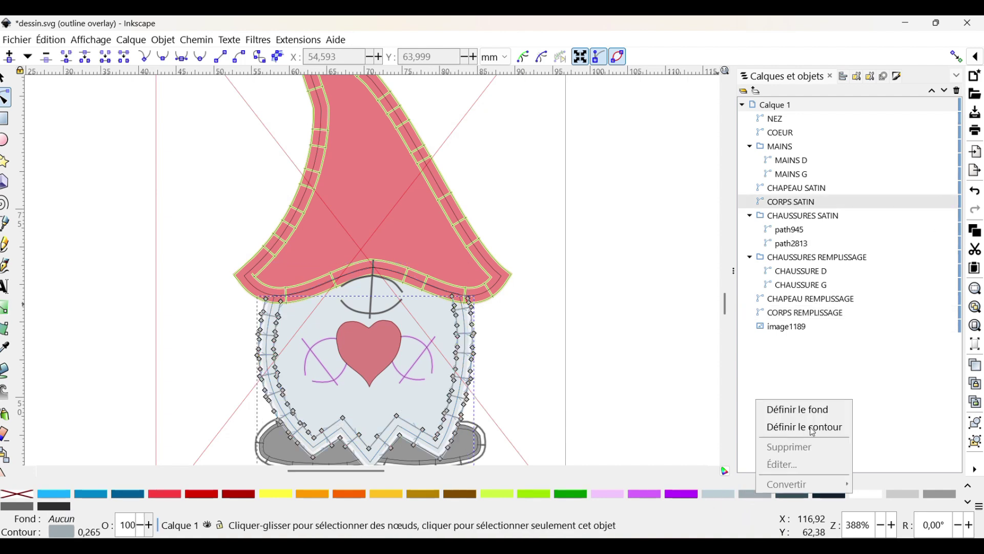
{"action": "left_click", "coordinate": [813, 430]}
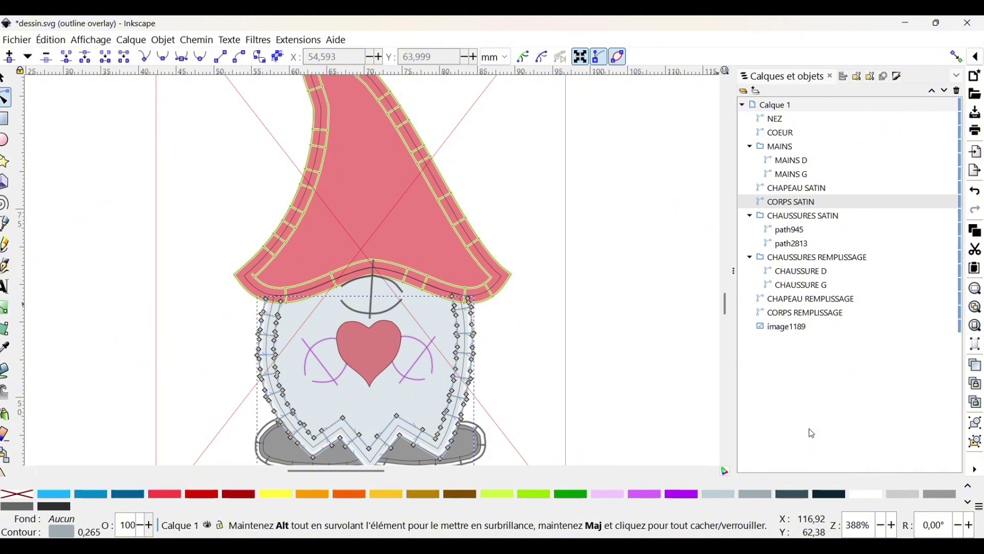
{"action": "right_click", "coordinate": [753, 492]}
{"action": "left_click", "coordinate": [795, 432]}
{"action": "left_click", "coordinate": [662, 401]}
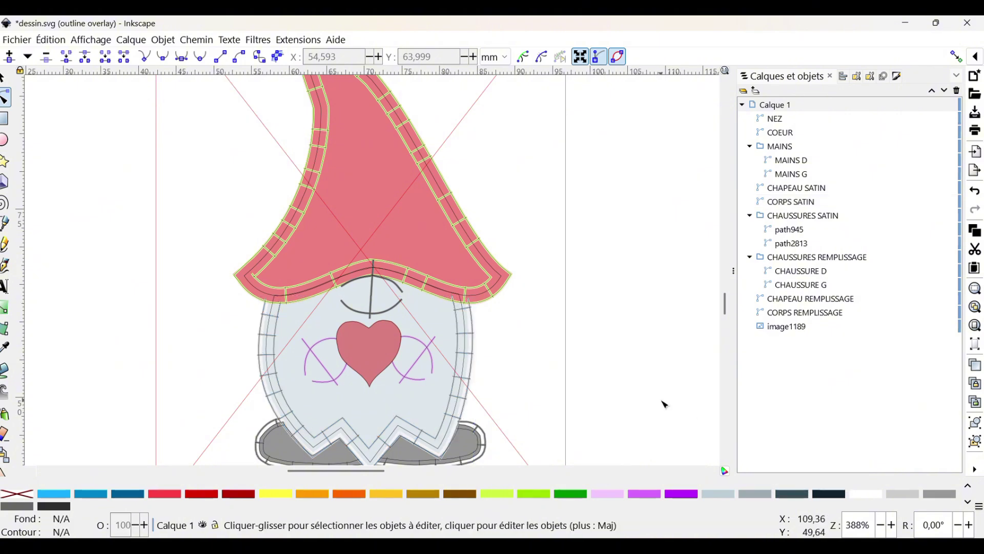
Recolour both the stroke and fill of CHAPEAU REMPLISSAGE to the lightest red of the palette
{"action": "left_click", "coordinate": [792, 302]}
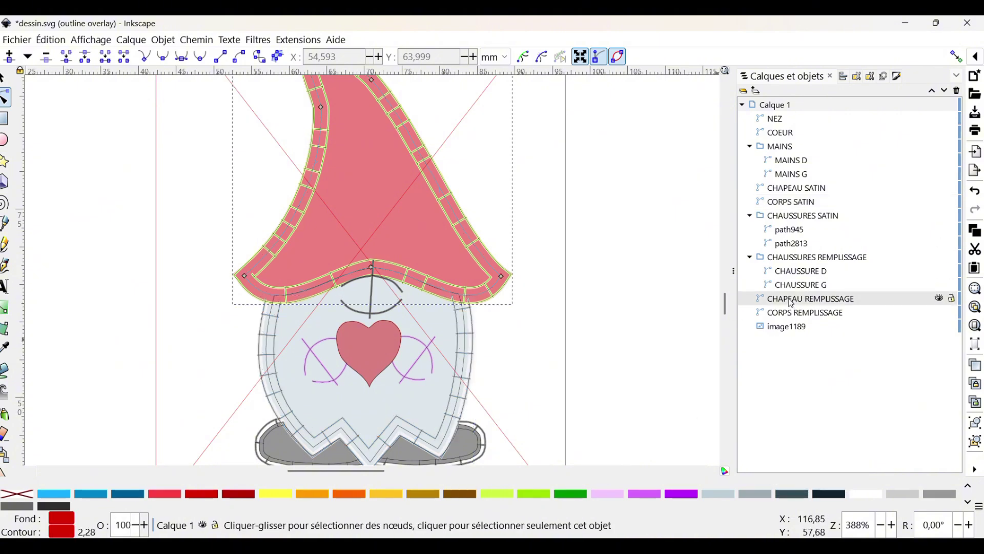
{"action": "right_click", "coordinate": [209, 495]}
{"action": "left_click", "coordinate": [216, 428]}
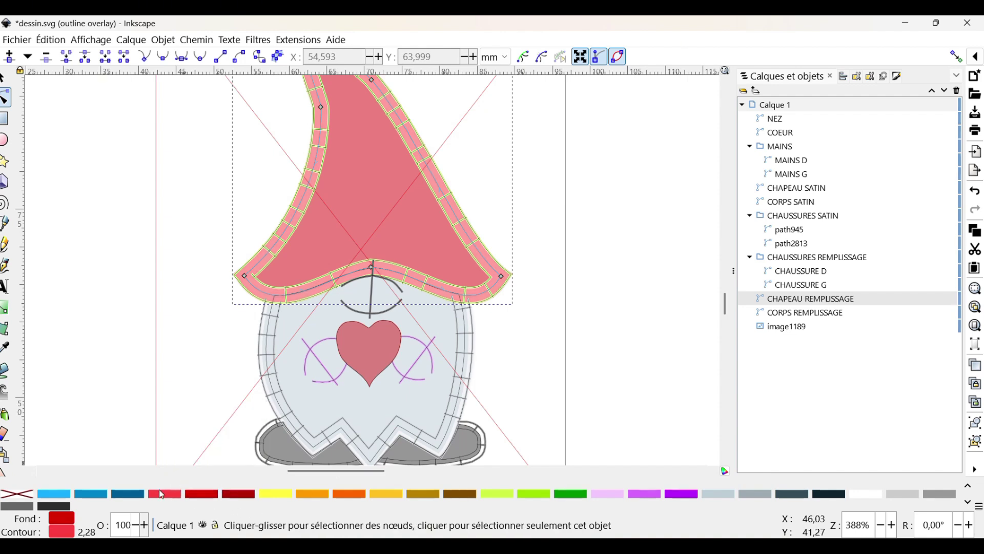
{"action": "right_click", "coordinate": [163, 493]}
{"action": "left_click", "coordinate": [200, 413]}
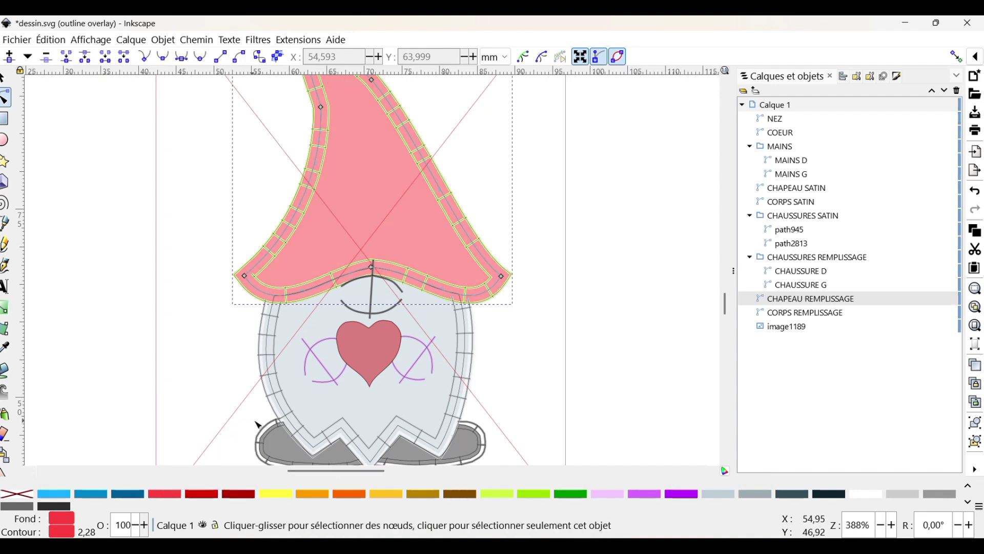
Change the stroke of CHAPEAU SATIN to a darker red than the hat fill
{"action": "left_click", "coordinate": [799, 194]}
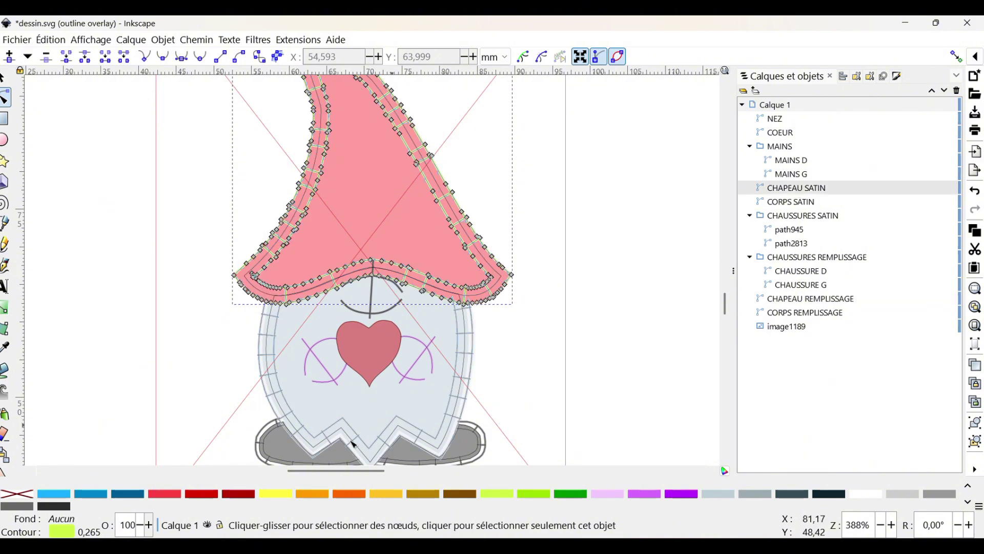
{"action": "right_click", "coordinate": [208, 493]}
{"action": "left_click", "coordinate": [258, 433]}
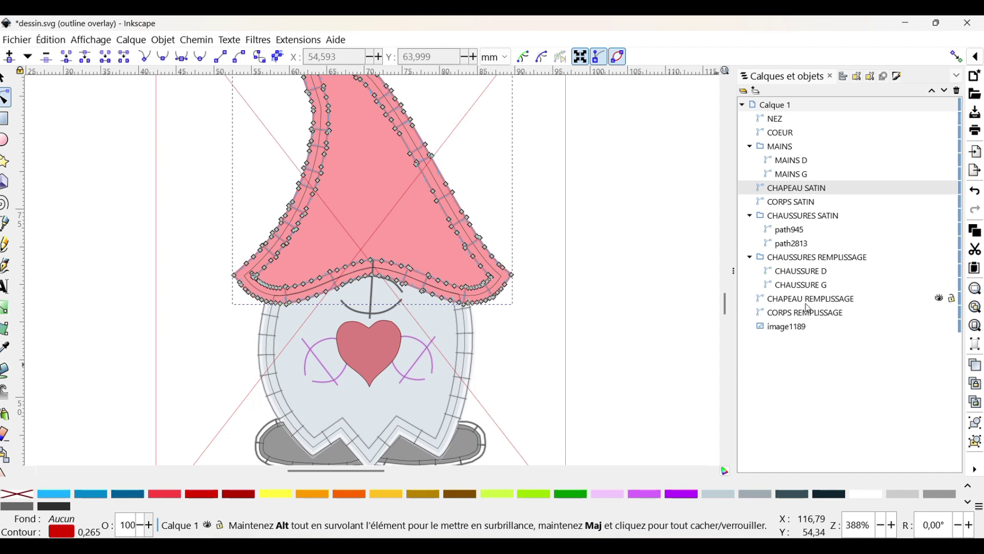
Check the colours of both shoe fills, set the stroke of the CHAUSSURES SATIN group to dark grey, and deselect it
{"action": "left_click", "coordinate": [810, 264]}
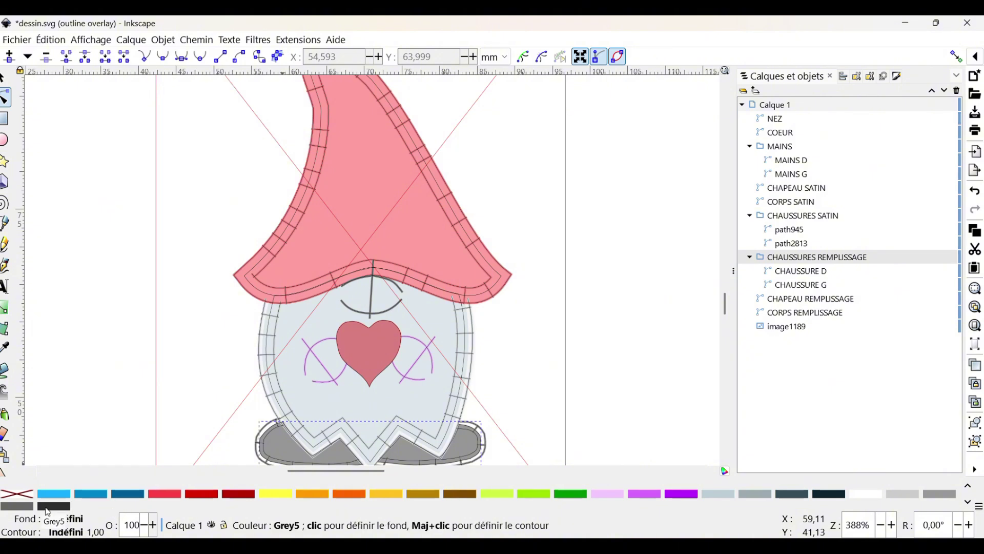
{"action": "left_click", "coordinate": [804, 276]}
{"action": "left_click", "coordinate": [808, 286], "text": "shift"}
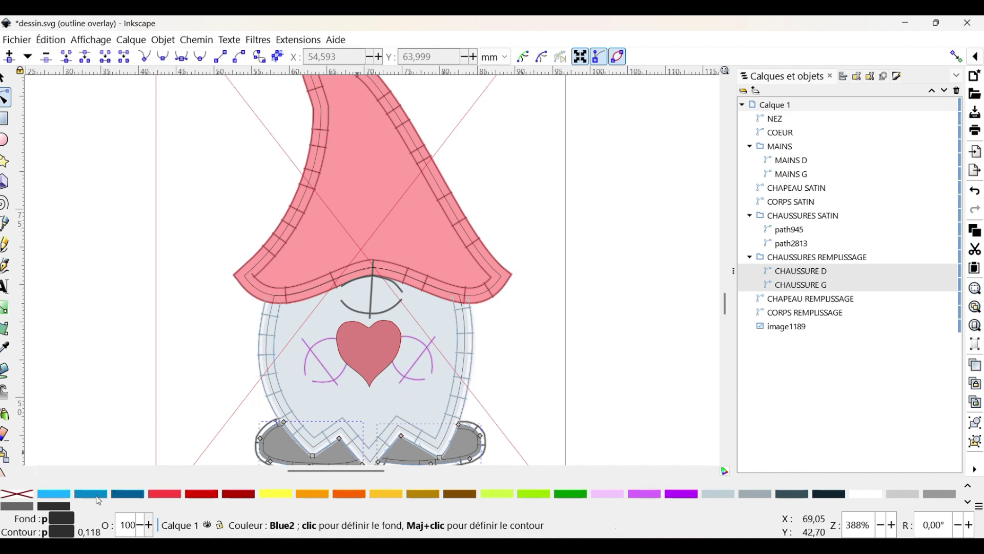
{"action": "left_click", "coordinate": [815, 217]}
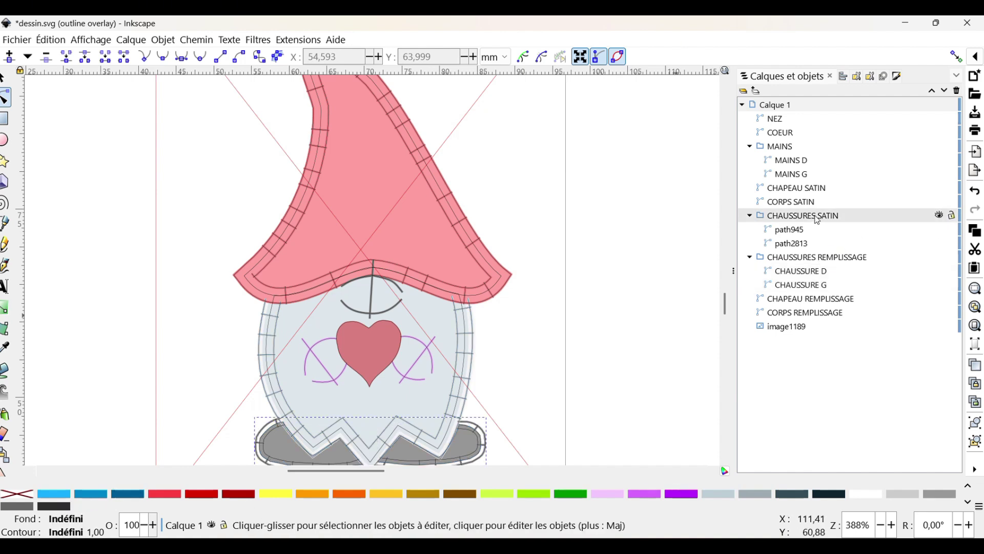
{"action": "right_click", "coordinate": [19, 507]}
{"action": "left_click", "coordinate": [97, 444]}
{"action": "left_click", "coordinate": [683, 344]}
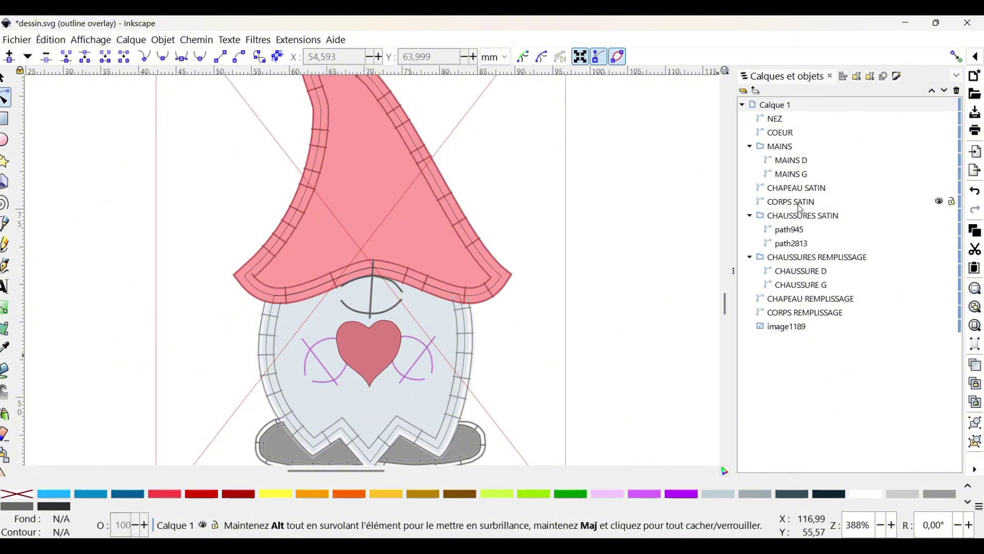
Set the stroke colour of MAINS G and MAINS D to ochre brown
{"action": "left_click", "coordinate": [803, 175]}
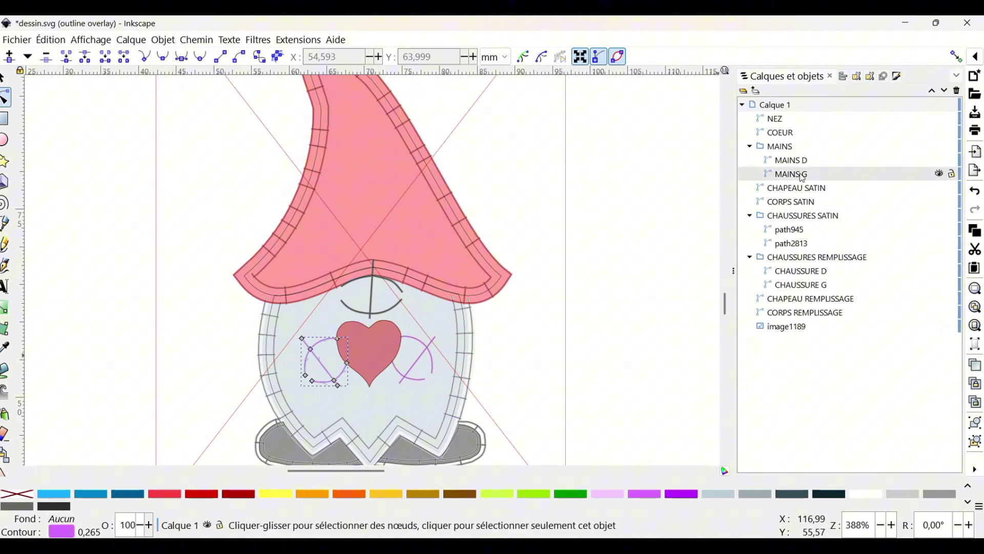
{"action": "left_click", "coordinate": [789, 161], "text": "shift"}
{"action": "right_click", "coordinate": [439, 495]}
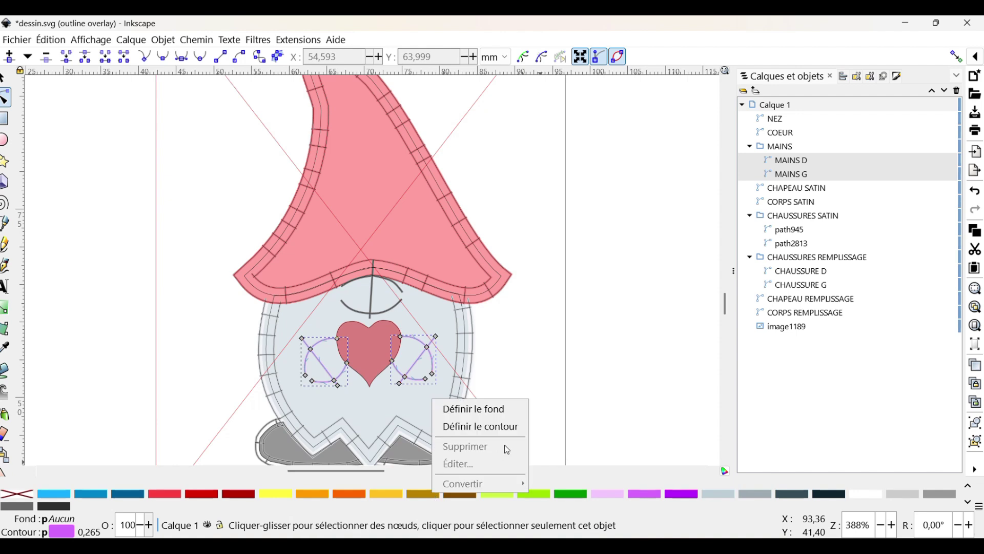
{"action": "key", "text": "Escape"}
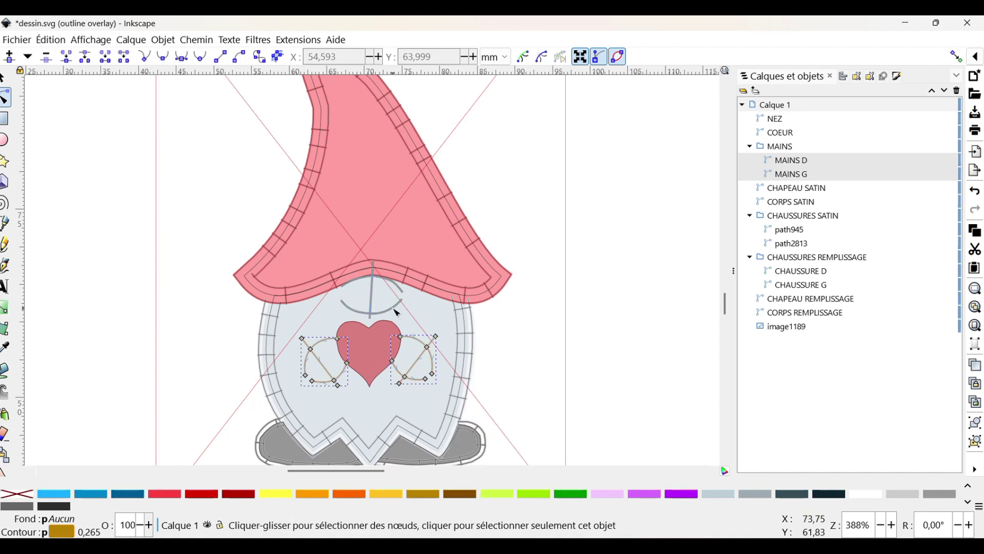
Give the NEZ outline the same ochre brown stroke as the hands
{"action": "left_click", "coordinate": [795, 121]}
{"action": "right_click", "coordinate": [787, 119]}
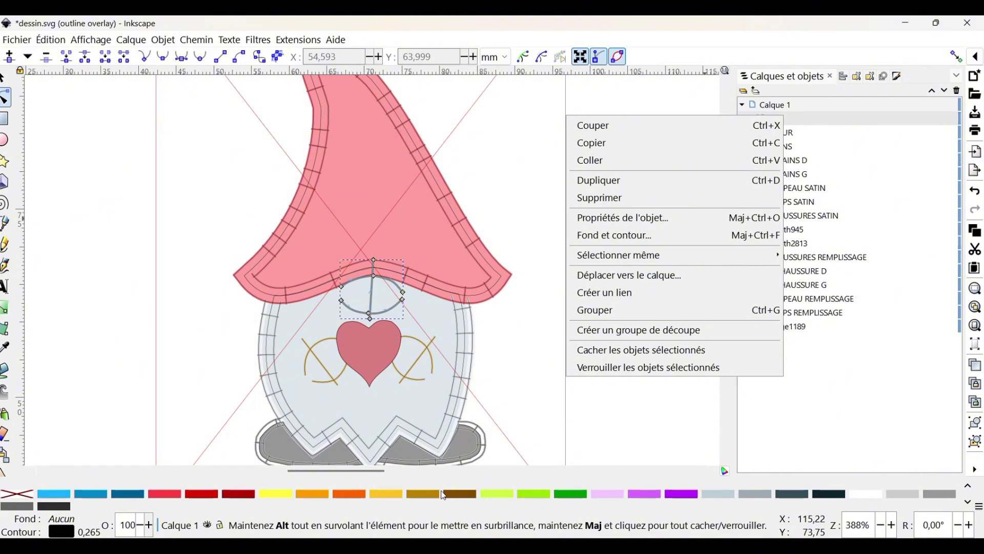
{"action": "key", "text": "Escape"}
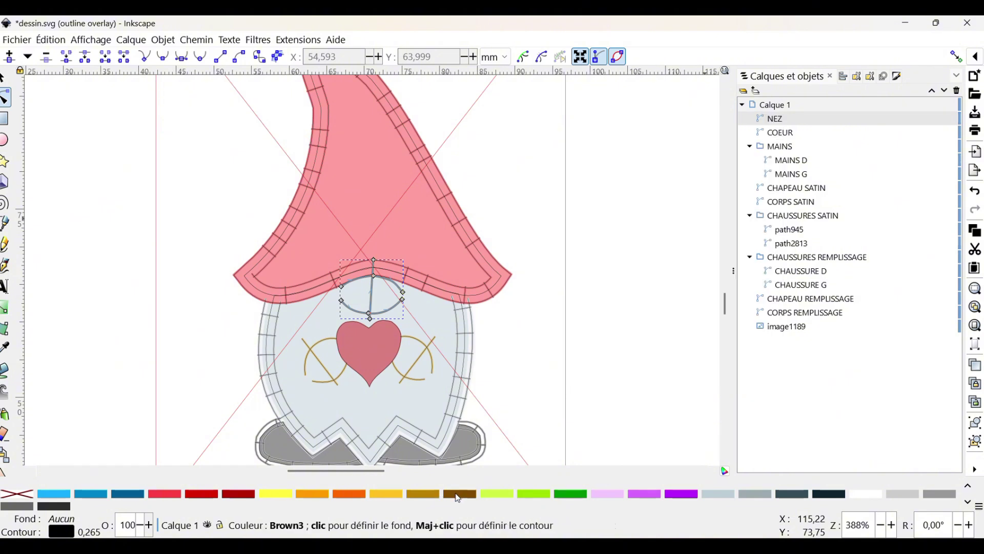
{"action": "right_click", "coordinate": [458, 497]}
{"action": "left_click", "coordinate": [507, 426]}
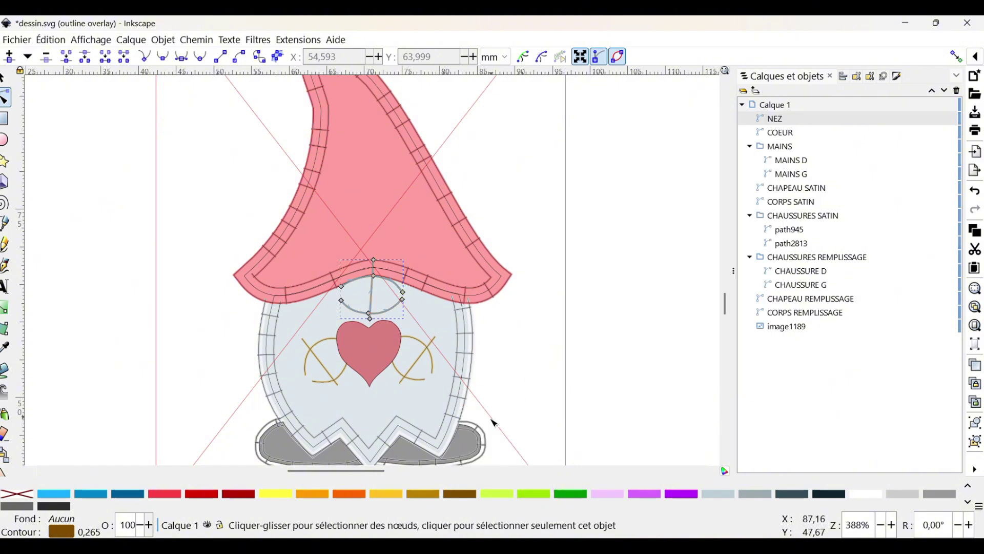
{"action": "right_click", "coordinate": [460, 495]}
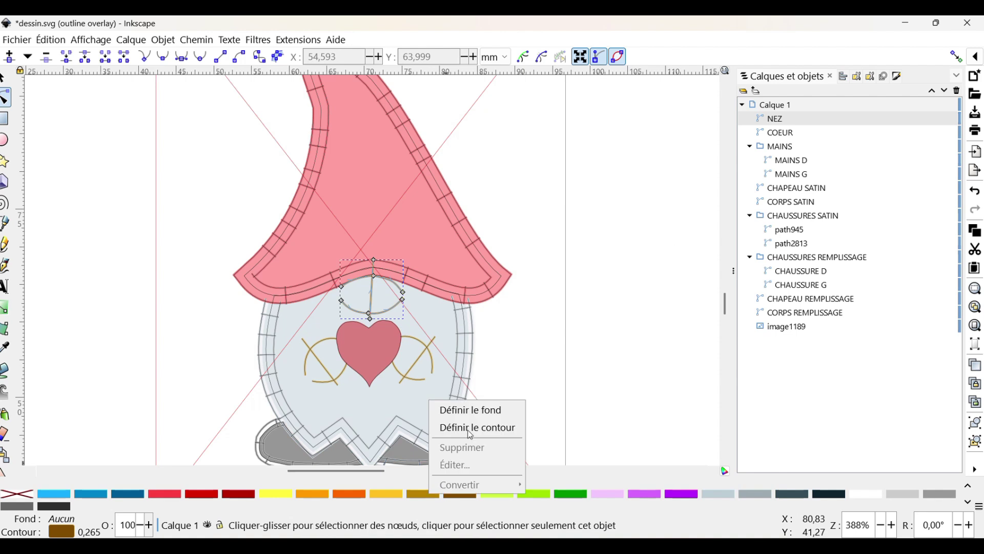
{"action": "left_click", "coordinate": [470, 430]}
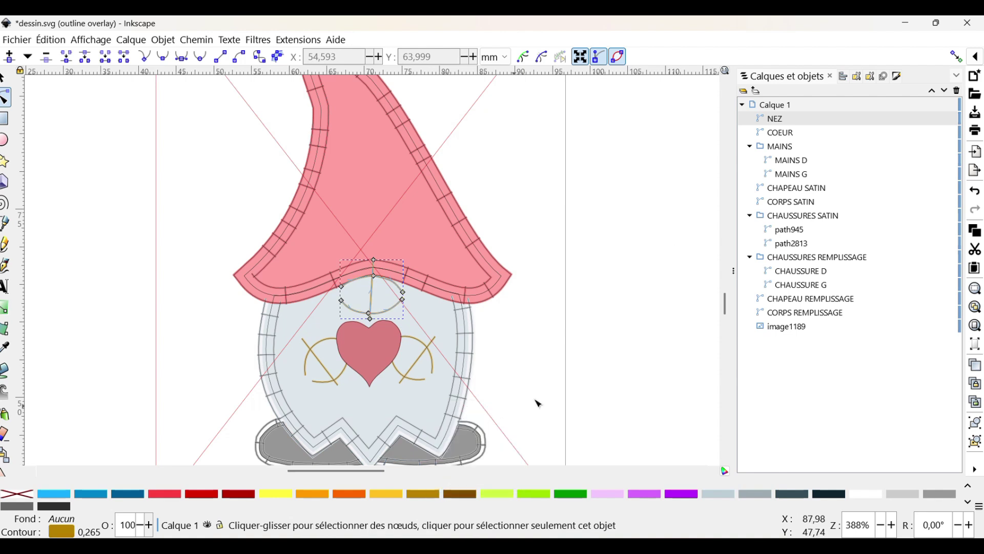
Move NEZ below COEUR in the object order and check the heart and the whole gnome
{"action": "left_click", "coordinate": [945, 91]}
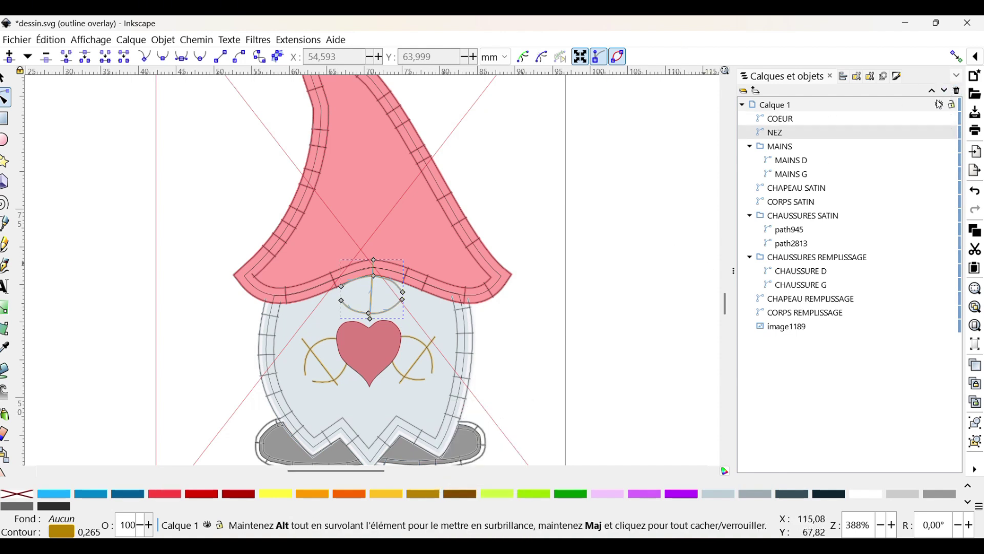
{"action": "left_click", "coordinate": [800, 123]}
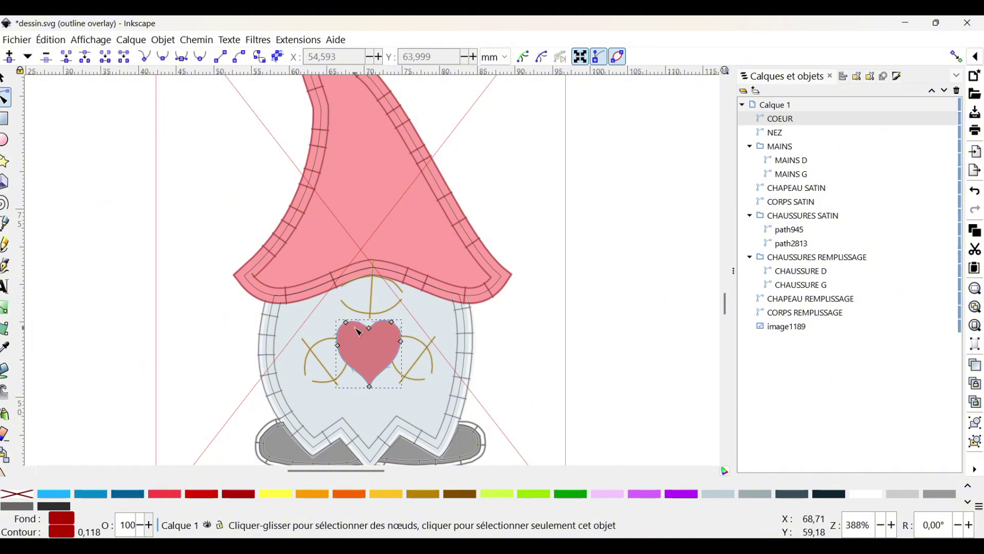
{"action": "left_click", "coordinate": [684, 346]}
{"action": "scroll", "coordinate": [666, 334], "scroll_direction": "down", "scroll_amount": 1}
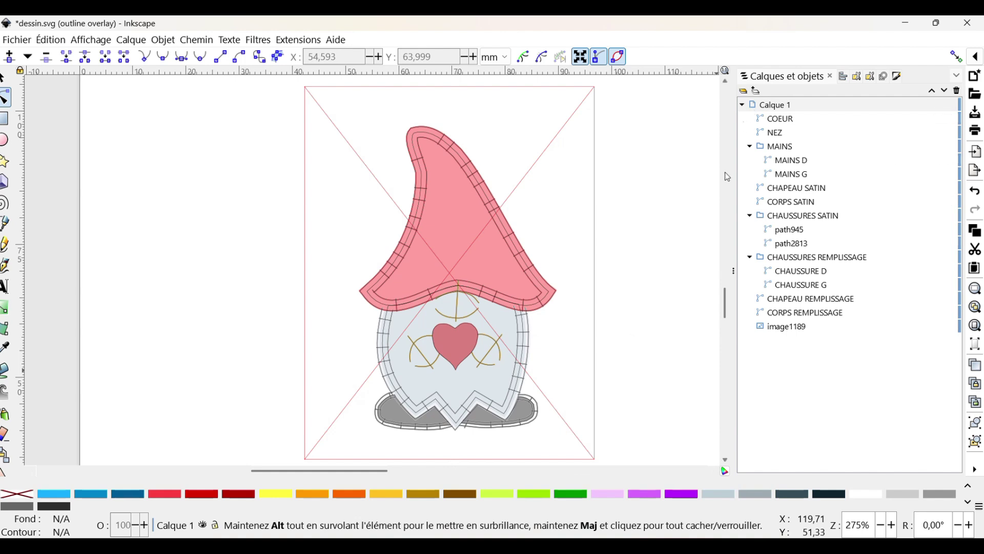
Select CHAUSSURES SATIN, CORPS SATIN, CHAPEAU SATIN, MAINS and NEZ together and open their Ink/Stitch embroidery parameters
{"action": "left_click", "coordinate": [786, 328]}
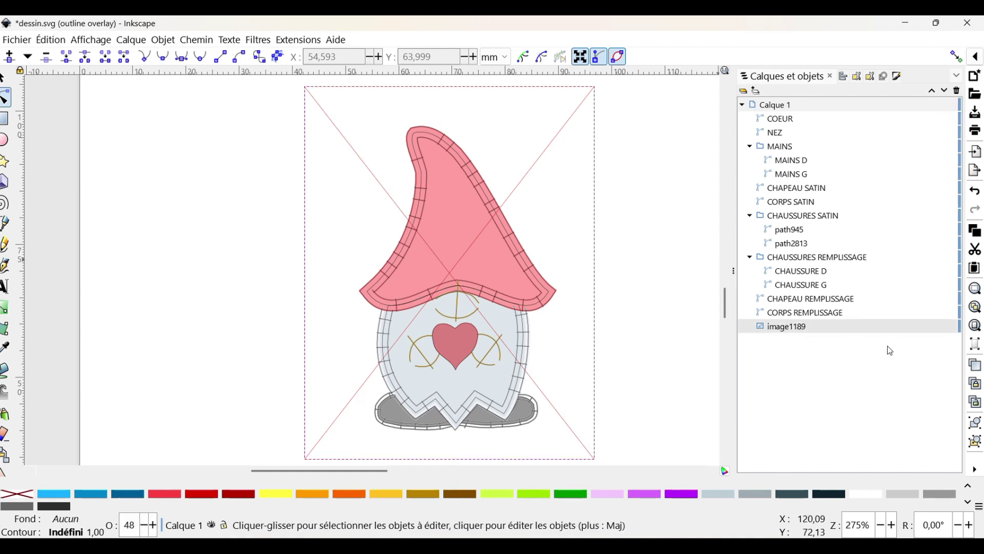
{"action": "left_click", "coordinate": [810, 216]}
{"action": "left_click", "coordinate": [811, 203], "text": "shift"}
{"action": "left_click", "coordinate": [816, 191], "text": "shift"}
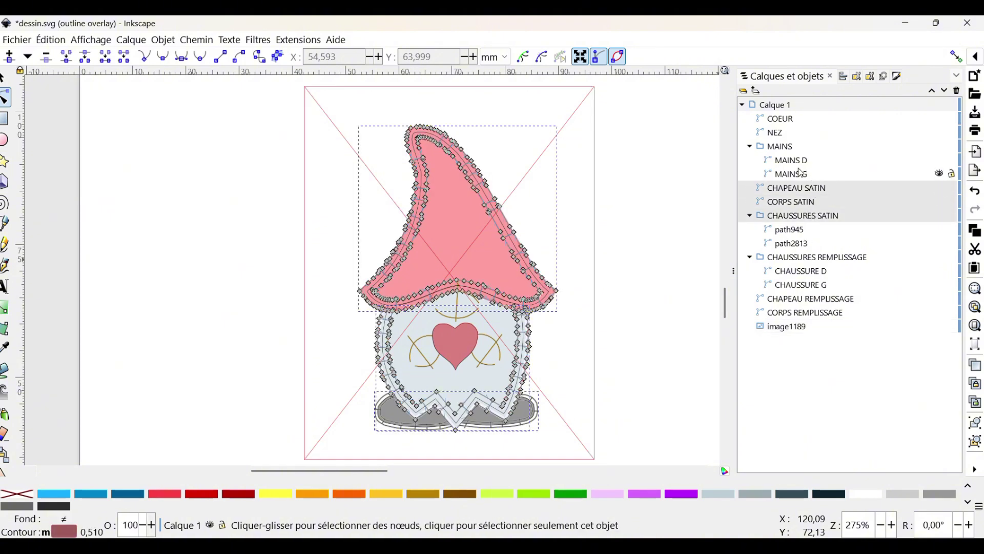
{"action": "left_click", "coordinate": [786, 148], "text": "shift"}
{"action": "left_click", "coordinate": [783, 138], "text": "shift"}
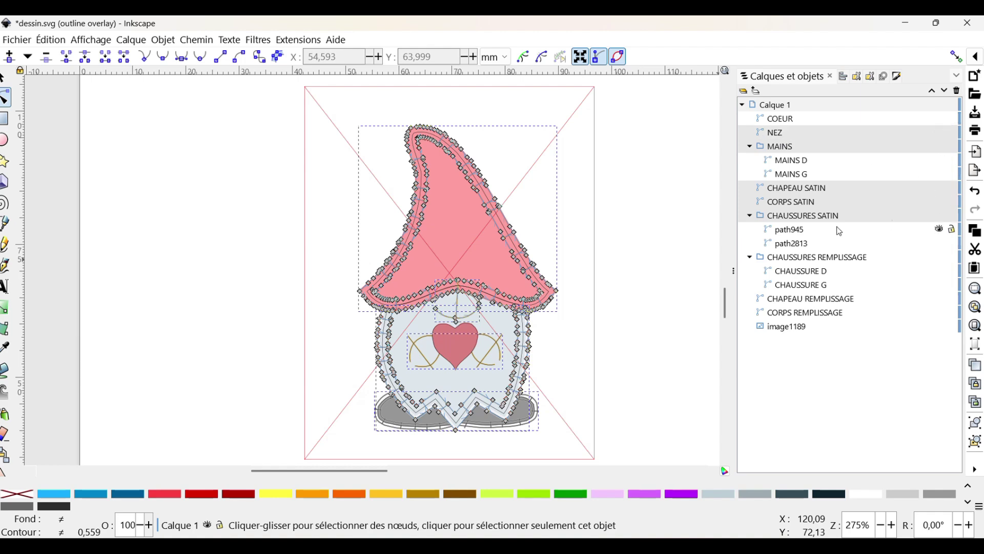
{"action": "left_click", "coordinate": [310, 43]}
{"action": "mouse_move", "coordinate": [339, 239]}
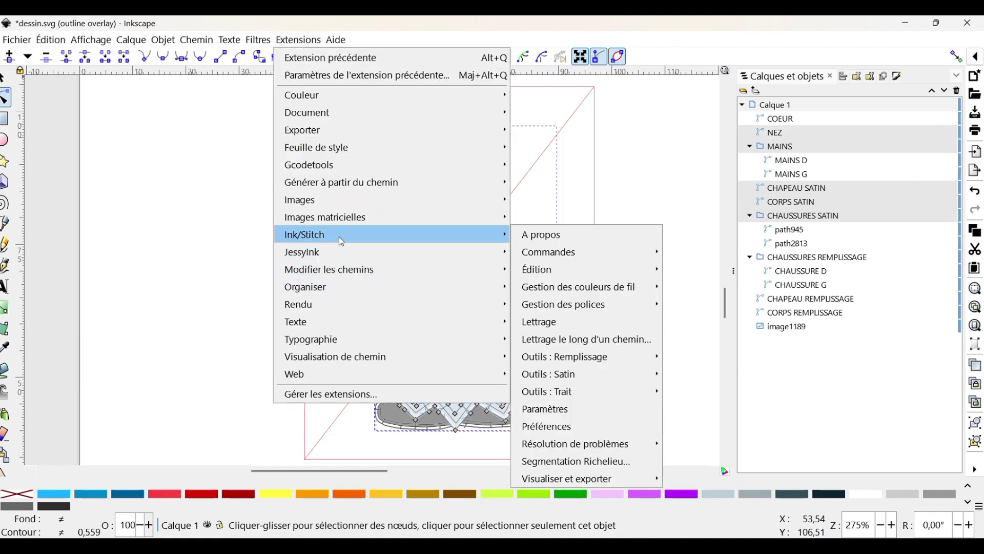
{"action": "left_click", "coordinate": [566, 413]}
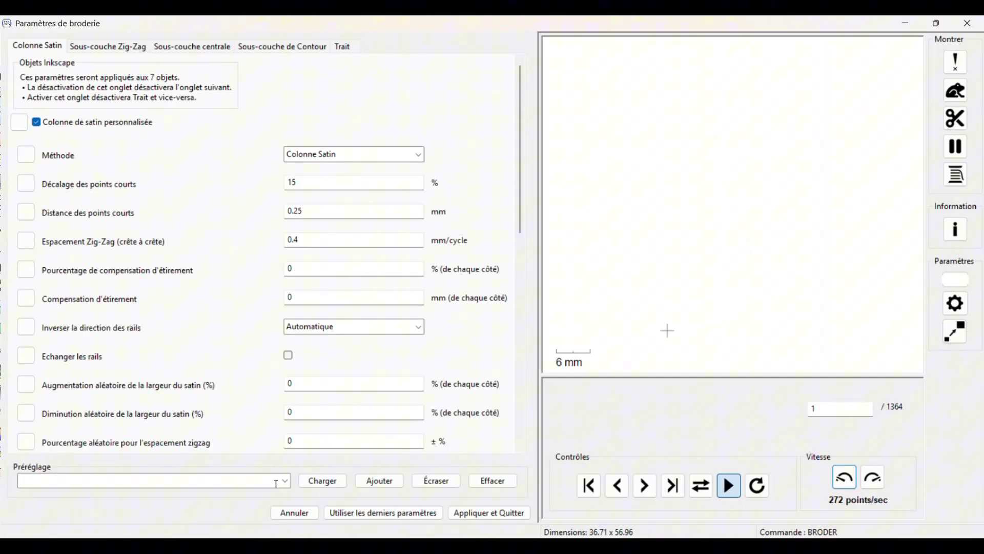
Load the SATIN preset for the seven selected satin objects
{"action": "left_click", "coordinate": [277, 482]}
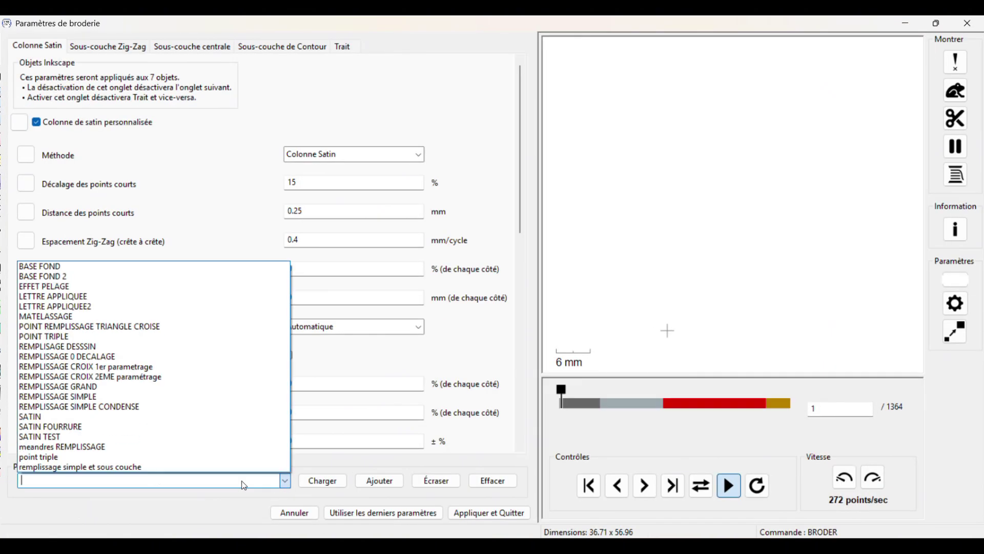
{"action": "left_click", "coordinate": [103, 416]}
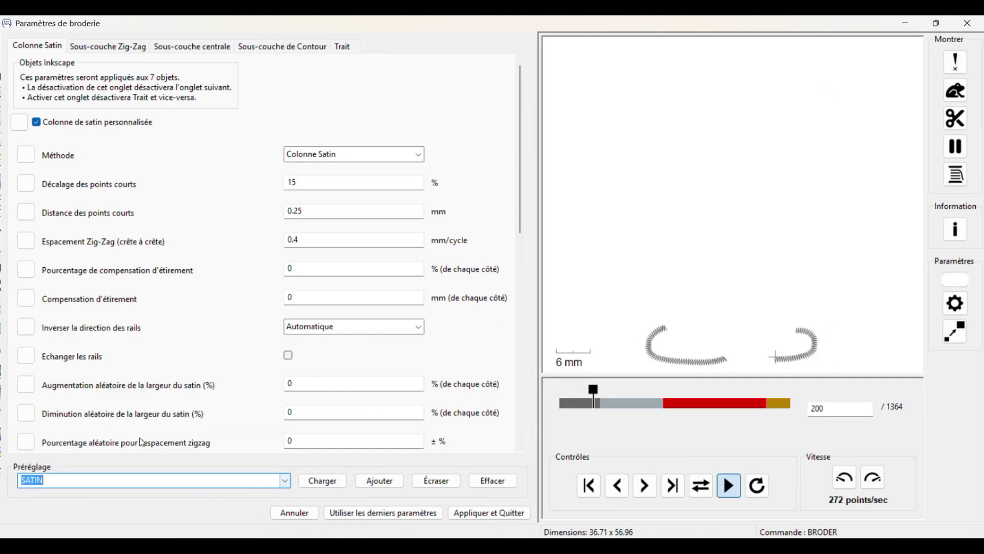
{"action": "left_click", "coordinate": [323, 487]}
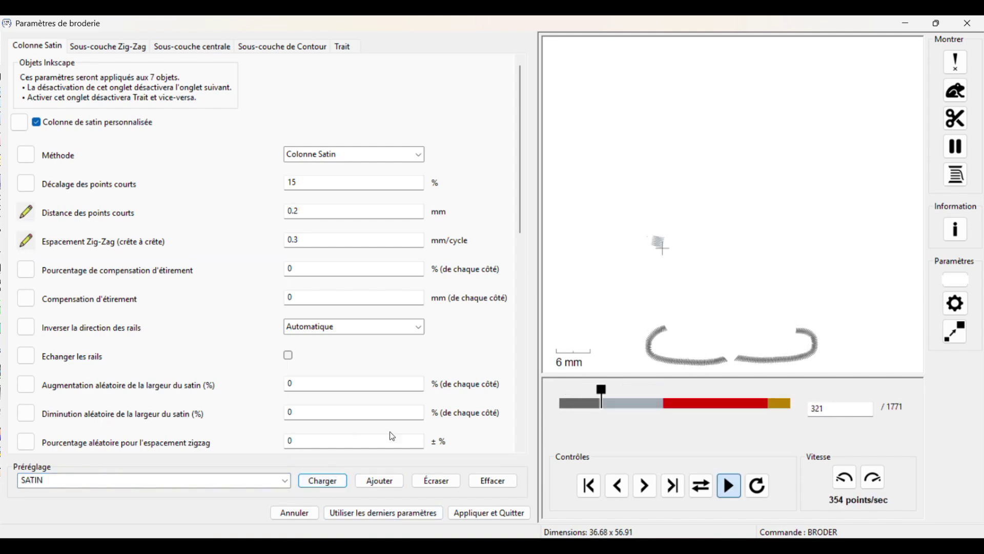
Enable the zig-zag underlay for the satin columns, check the stitches in the preview, and apply the parameters
{"action": "left_click", "coordinate": [105, 46]}
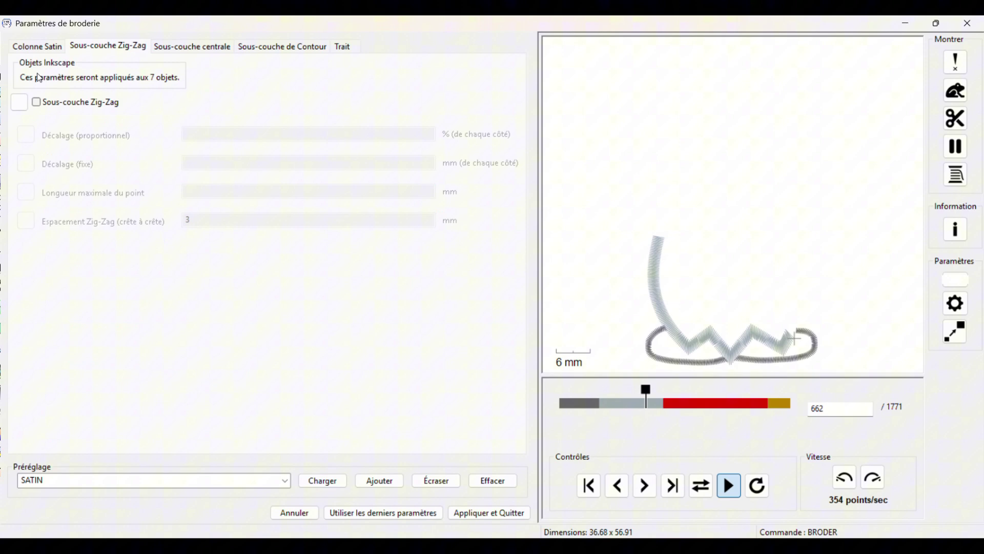
{"action": "left_click", "coordinate": [41, 106]}
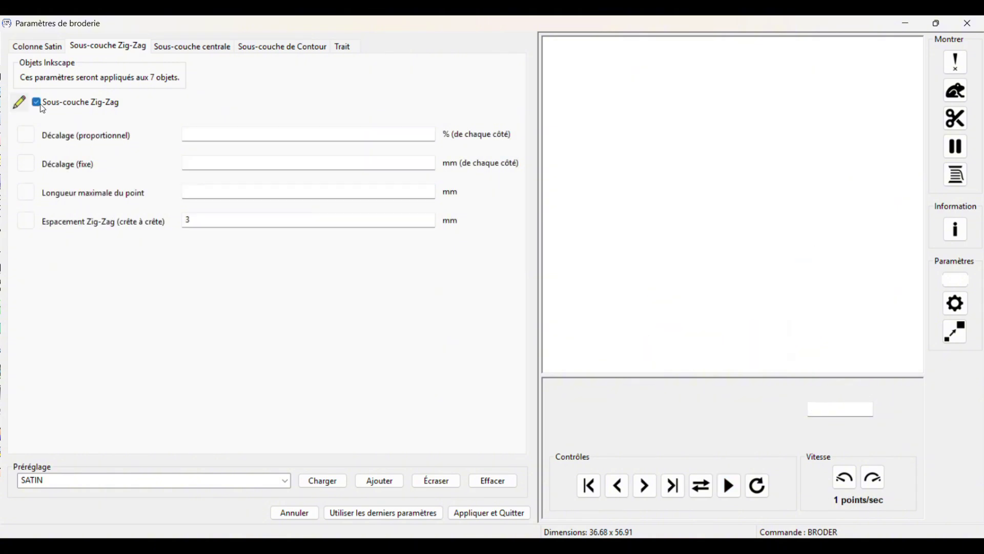
{"action": "left_click", "coordinate": [23, 51]}
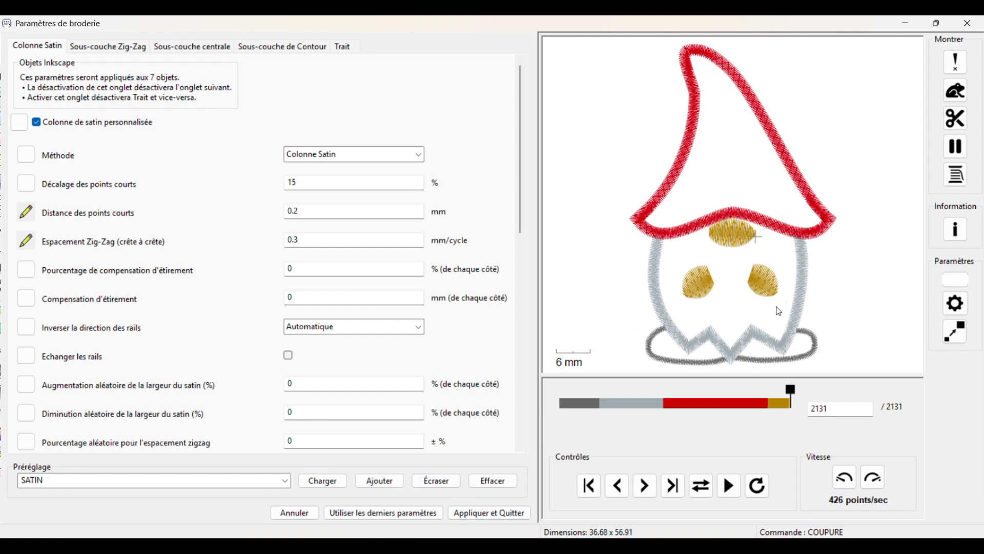
{"action": "scroll", "coordinate": [767, 338], "scroll_direction": "up", "scroll_amount": 4}
{"action": "scroll", "coordinate": [763, 340], "scroll_direction": "up", "scroll_amount": 1}
{"action": "left_click_drag", "start_coordinate": [755, 342], "coordinate": [731, 277]}
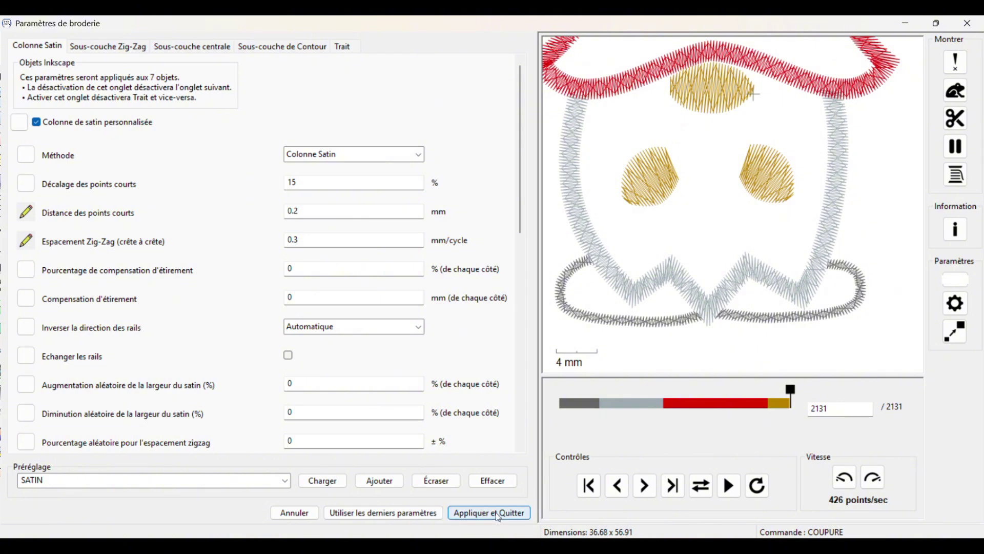
{"action": "left_click", "coordinate": [507, 513]}
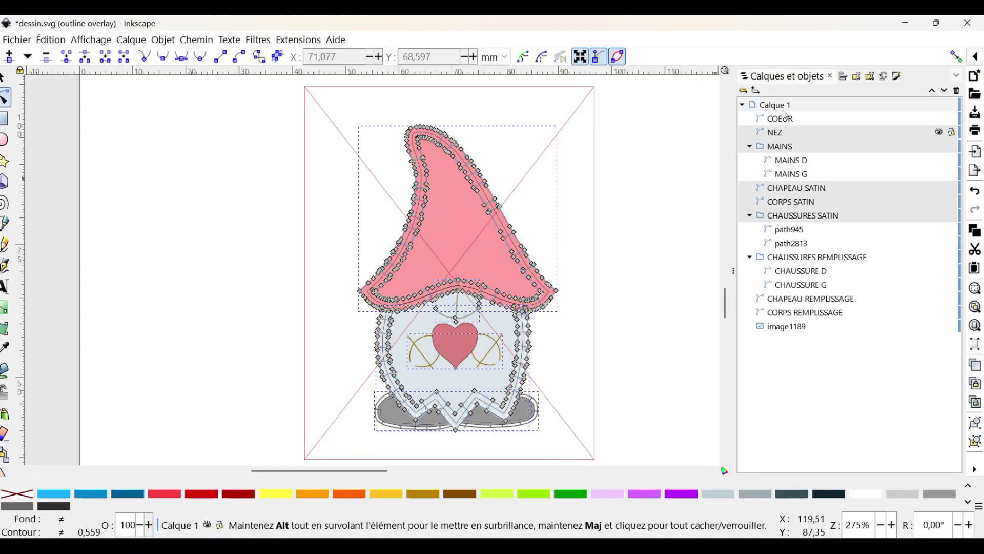
Open the Ink/Stitch parameters of COEUR and load the REMPLISSAGE SIMPLE preset
{"action": "left_click", "coordinate": [787, 122]}
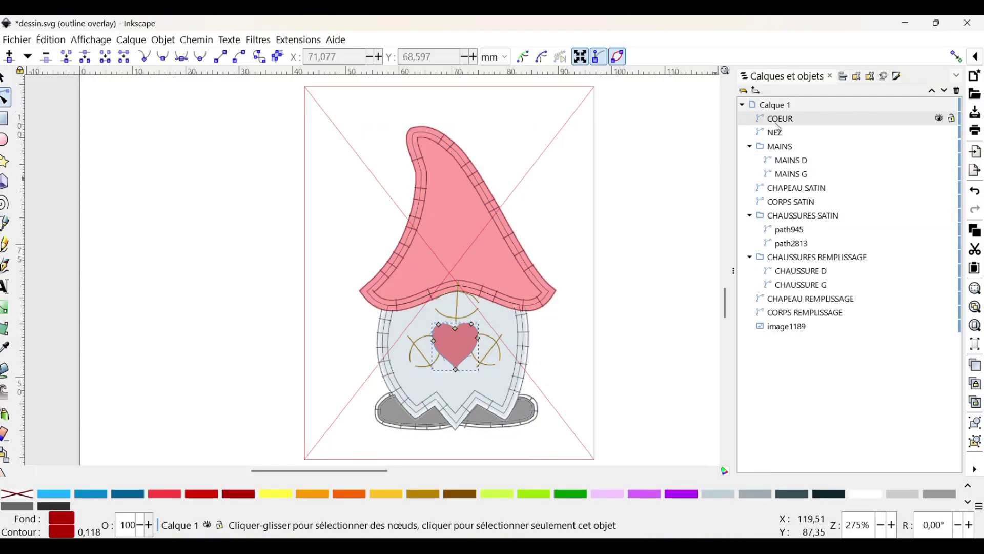
{"action": "left_click", "coordinate": [298, 40]}
{"action": "mouse_move", "coordinate": [342, 241]}
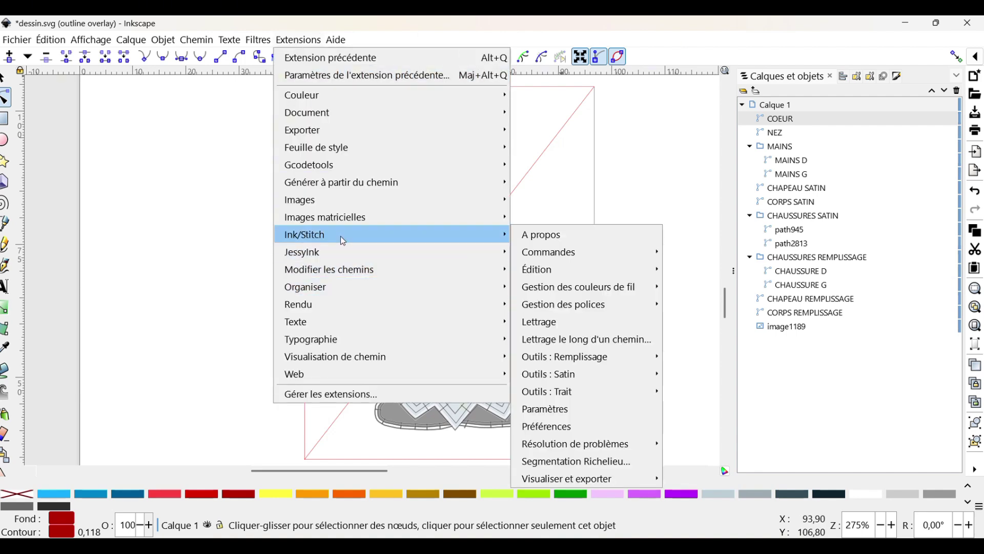
{"action": "left_click", "coordinate": [548, 409]}
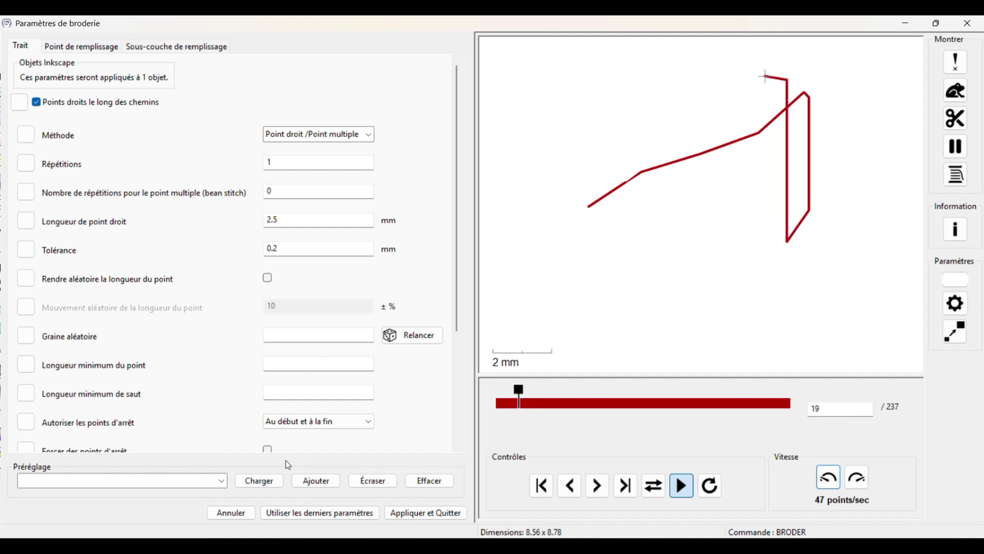
{"action": "left_click", "coordinate": [222, 481]}
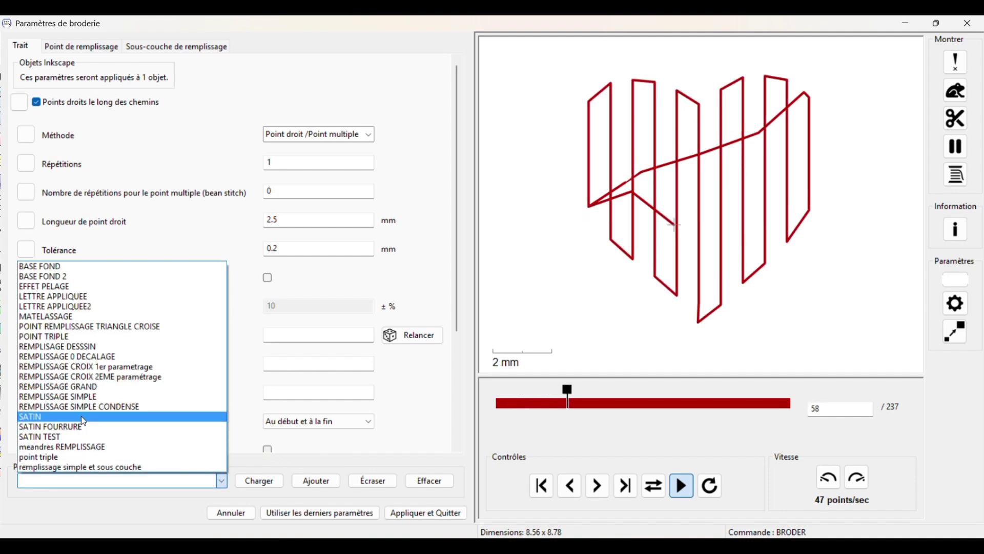
{"action": "left_click", "coordinate": [85, 401]}
{"action": "left_click", "coordinate": [258, 480]}
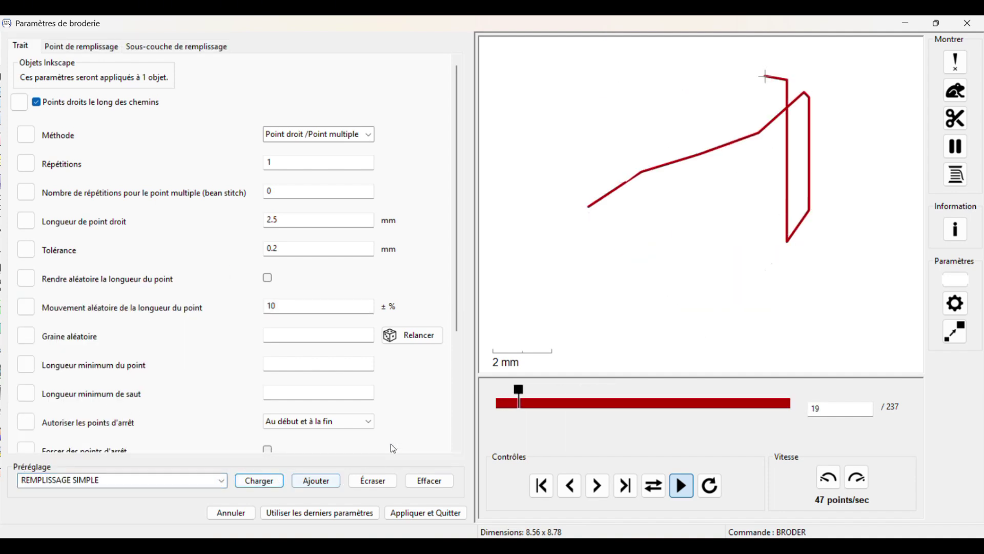
Set the heart outline's running stitch length to 2 mm and its bean stitch repeats to 1
{"action": "scroll", "coordinate": [205, 305], "scroll_direction": "down", "scroll_amount": 2}
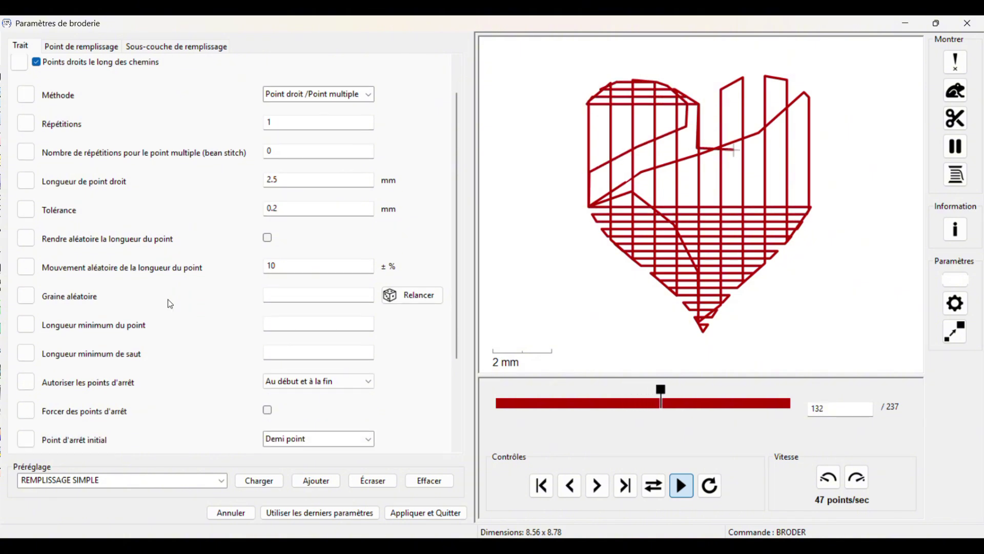
{"action": "scroll", "coordinate": [175, 192], "scroll_direction": "up", "scroll_amount": 2}
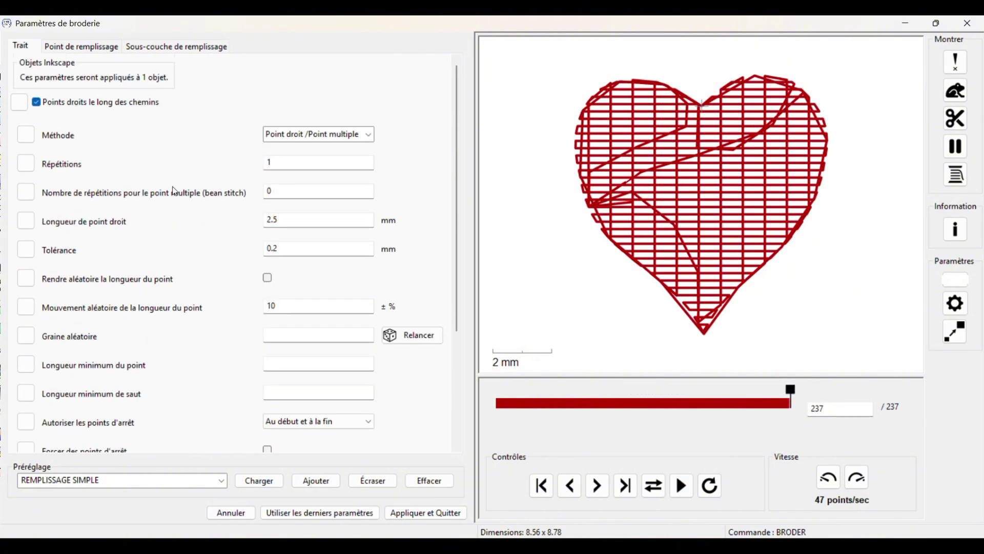
{"action": "double_click", "coordinate": [296, 223]}
{"action": "type", "text": "2"}
{"action": "key", "text": "shift+Tab"}
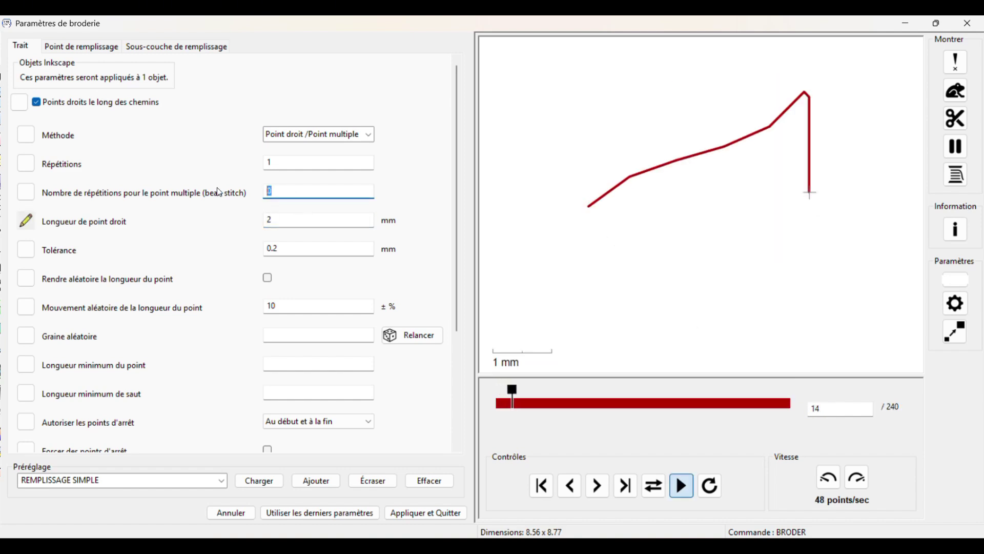
{"action": "type", "text": "1"}
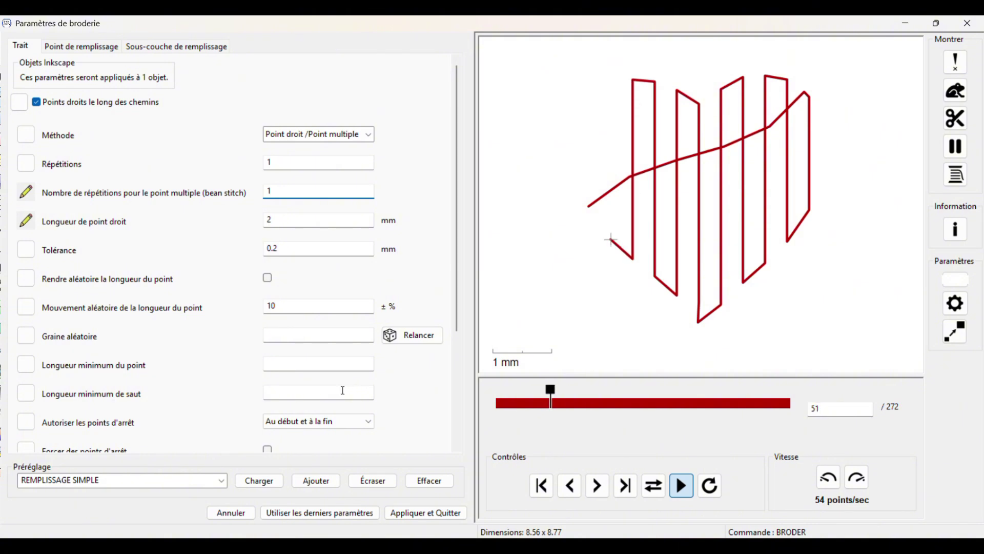
Keep the heart outline's lock stitches at "Au début et à la fin" and enable trimming after it
{"action": "left_click", "coordinate": [359, 421]}
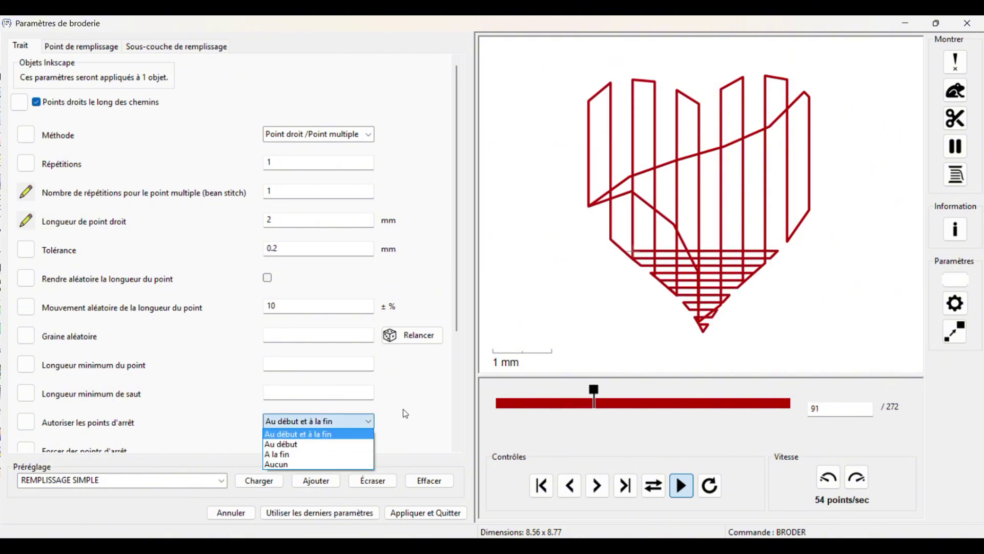
{"action": "left_click", "coordinate": [330, 440]}
{"action": "scroll", "coordinate": [332, 425], "scroll_direction": "down", "scroll_amount": 5}
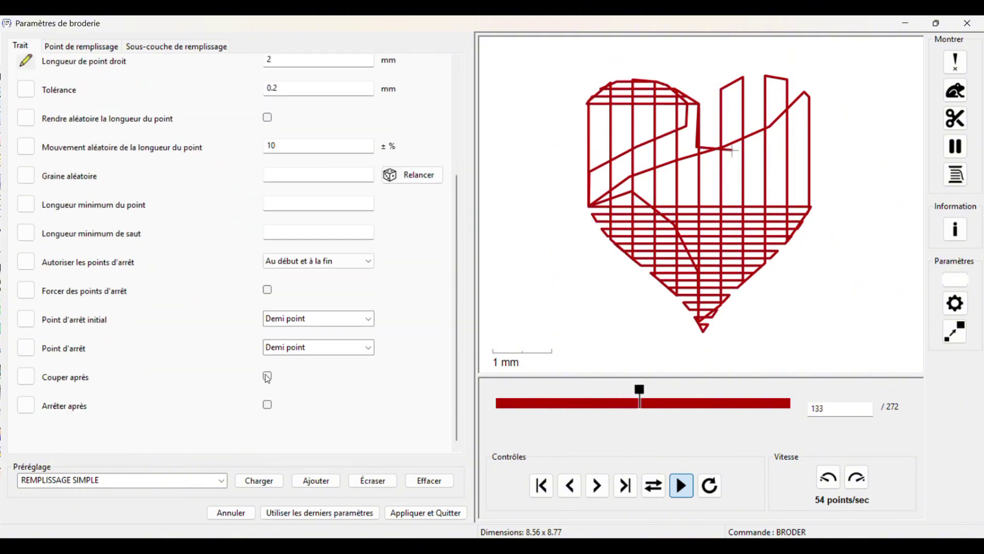
{"action": "left_click", "coordinate": [267, 376]}
For the heart's fill stitch, turn off Chemin de dessous and set the spacing between rows to 0.3 mm
{"action": "left_click", "coordinate": [90, 47]}
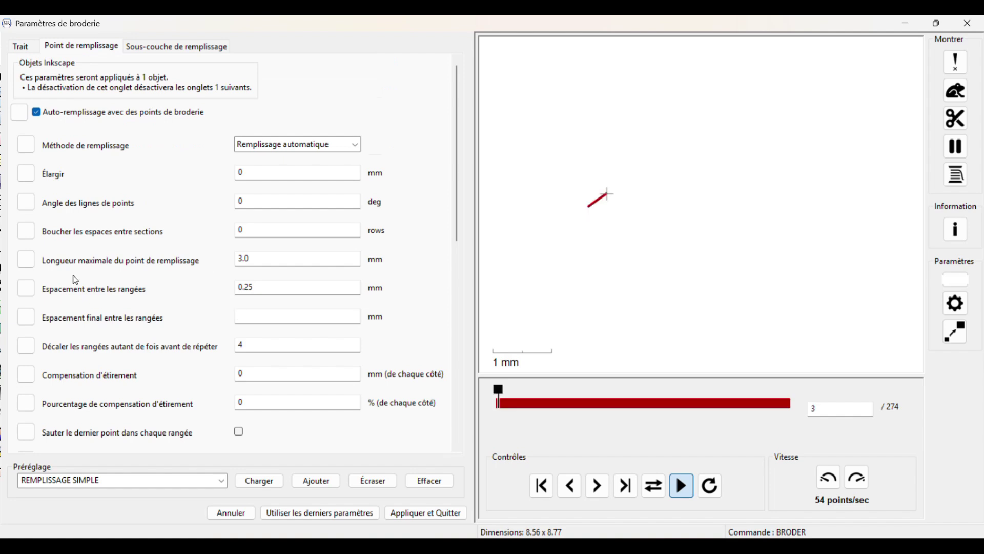
{"action": "scroll", "coordinate": [208, 271], "scroll_direction": "down", "scroll_amount": 5}
{"action": "scroll", "coordinate": [158, 270], "scroll_direction": "up", "scroll_amount": 4}
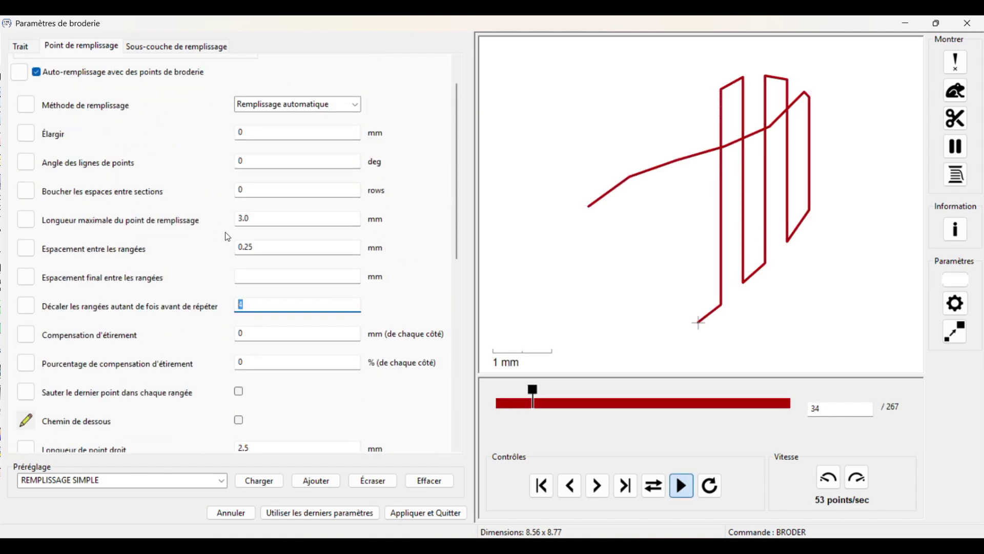
{"action": "left_click", "coordinate": [251, 246]}
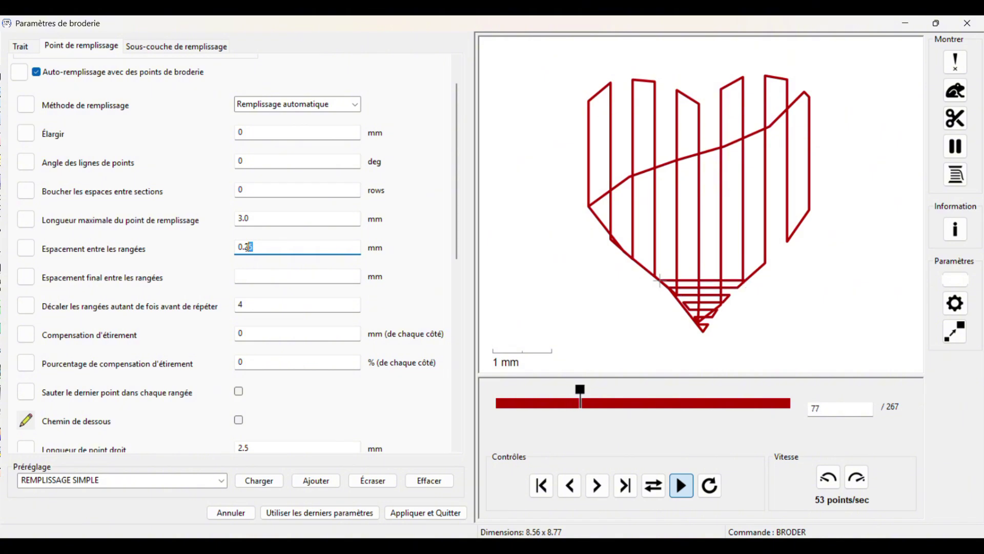
{"action": "double_click", "coordinate": [250, 247]}
{"action": "type", "text": "3"}
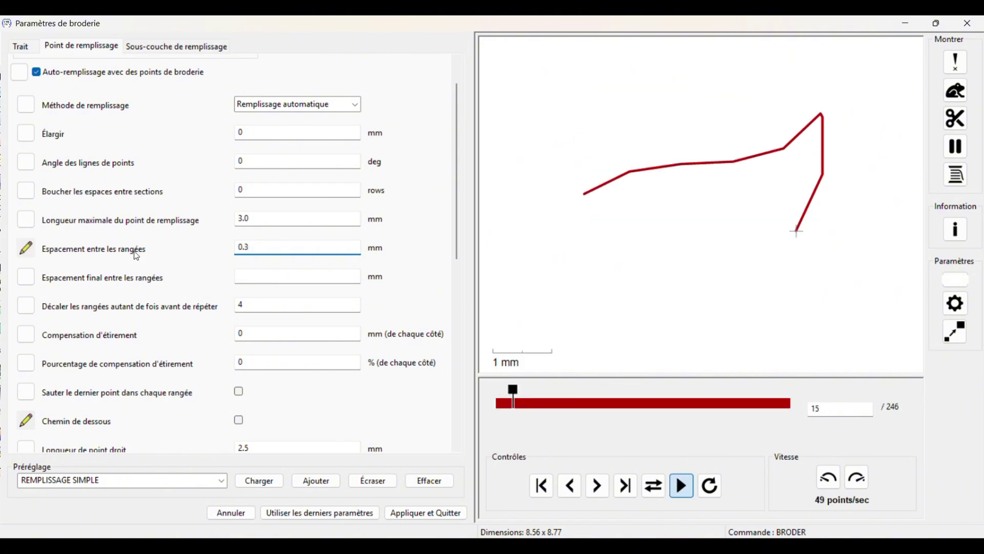
Enable trimming after the heart's fill and turn off Chemin de dessous for its underlay
{"action": "scroll", "coordinate": [135, 257], "scroll_direction": "down", "scroll_amount": 5}
{"action": "scroll", "coordinate": [135, 257], "scroll_direction": "down", "scroll_amount": 8}
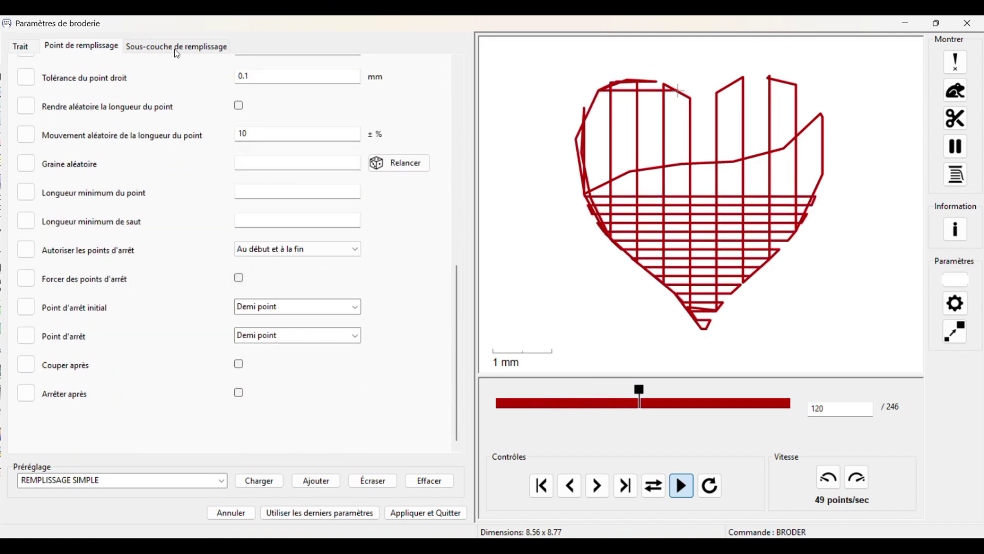
{"action": "left_click", "coordinate": [242, 367]}
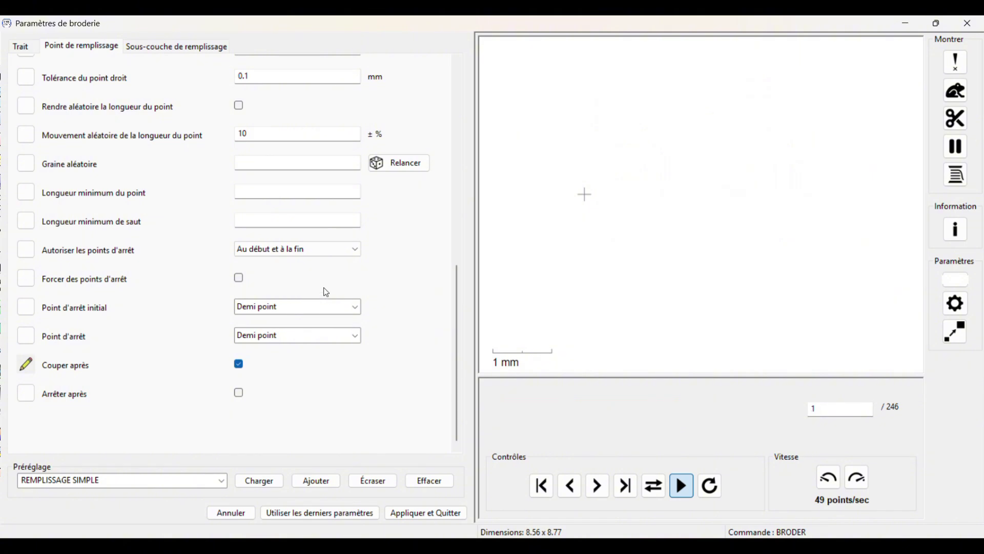
{"action": "left_click", "coordinate": [177, 46]}
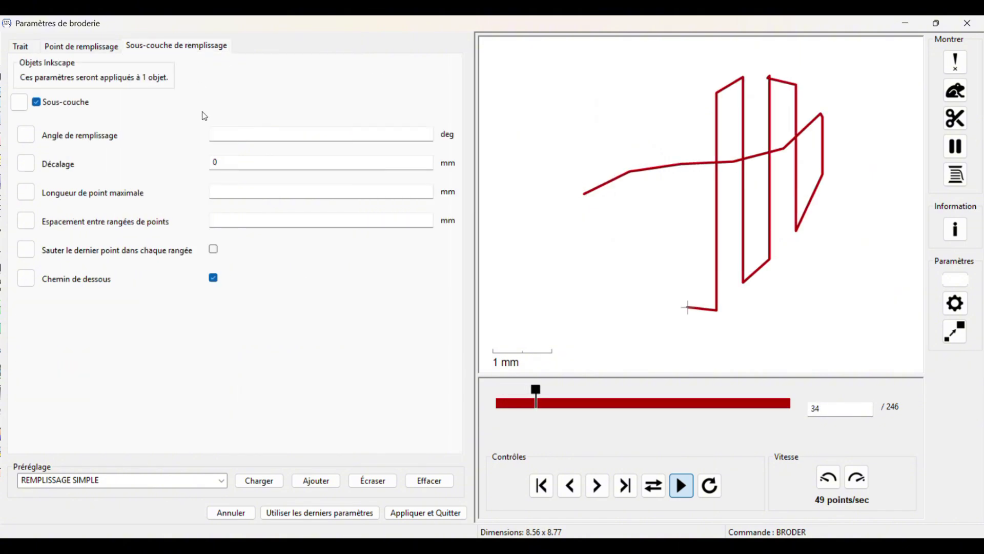
{"action": "left_click", "coordinate": [213, 278]}
Check the heart's last stitches in the preview, review its fill settings, and apply the parameters
{"action": "left_click", "coordinate": [68, 46]}
{"action": "scroll", "coordinate": [342, 261], "scroll_direction": "up", "scroll_amount": 2}
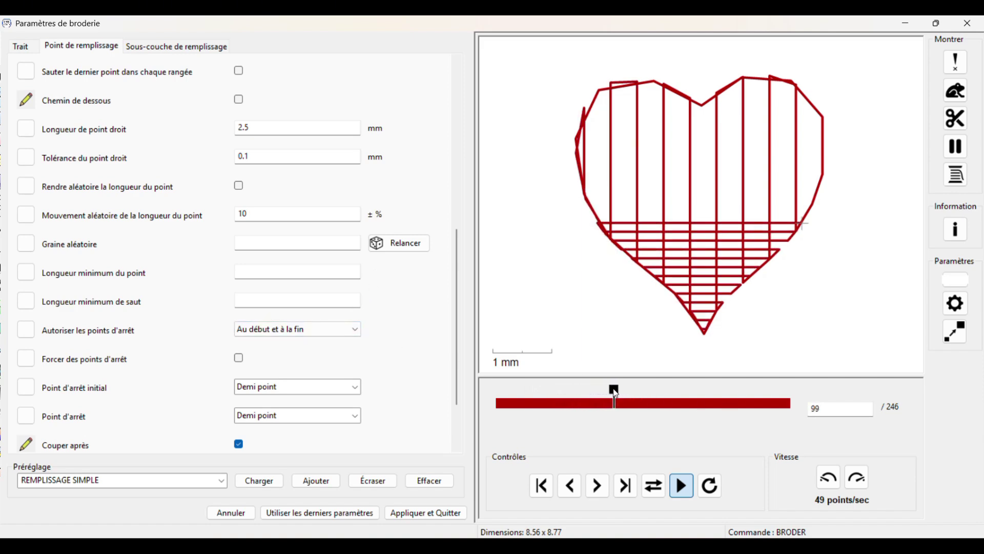
{"action": "left_click_drag", "start_coordinate": [615, 394], "coordinate": [791, 402]}
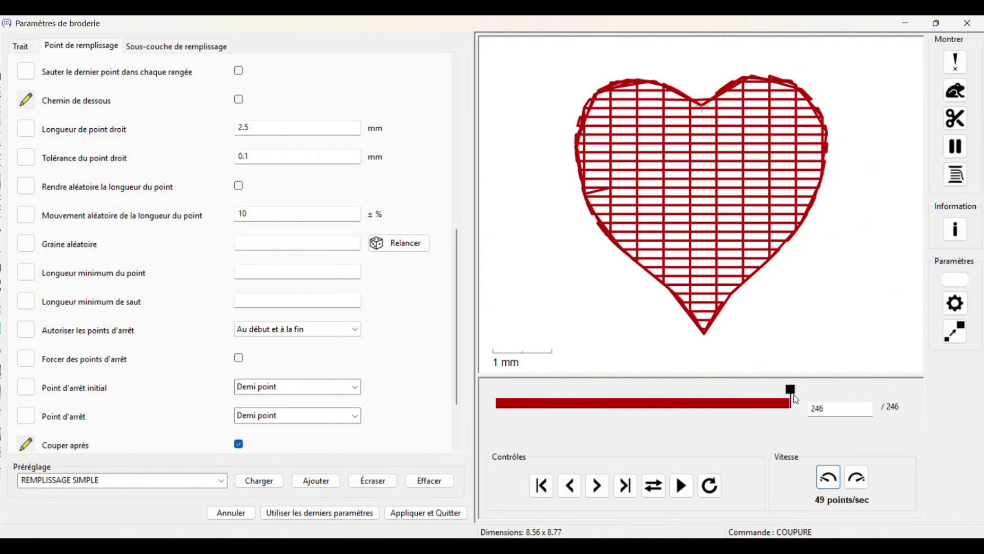
{"action": "mouse_move", "coordinate": [794, 394]}
{"action": "left_mouse_down"}
{"action": "mouse_move", "coordinate": [672, 395]}
{"action": "mouse_move", "coordinate": [786, 394]}
{"action": "left_mouse_up"}
{"action": "scroll", "coordinate": [395, 365], "scroll_direction": "down", "scroll_amount": 3}
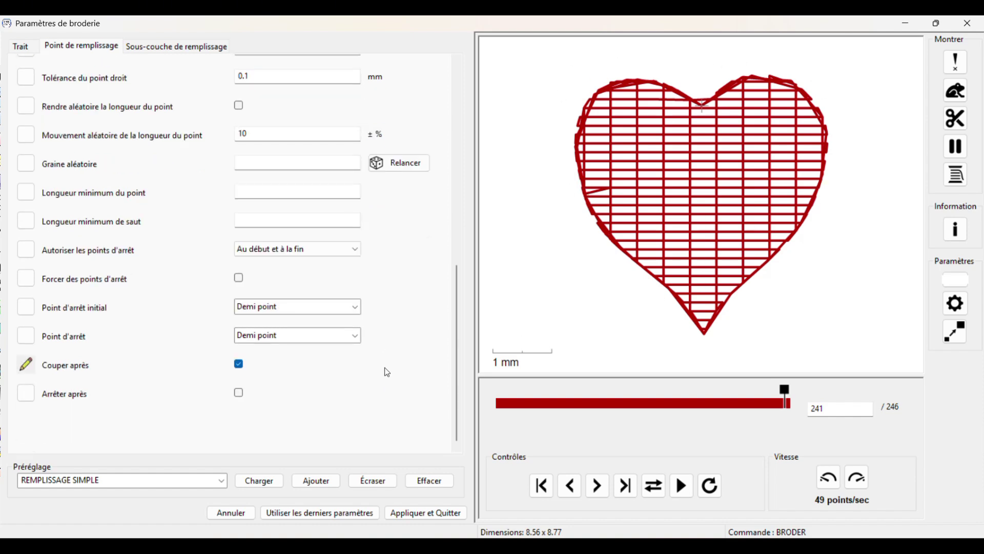
{"action": "left_click", "coordinate": [426, 512]}
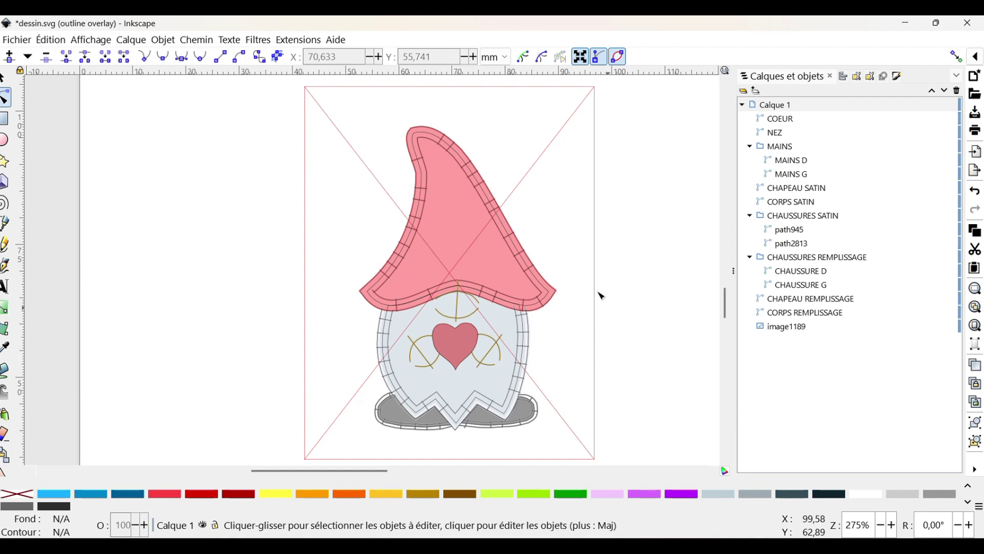
Run the Ink/Stitch simulator on the whole gnome design and adjust the playback speed to 96 points/sec
{"action": "left_click", "coordinate": [299, 39]}
{"action": "mouse_move", "coordinate": [370, 233]}
{"action": "mouse_move", "coordinate": [600, 481]}
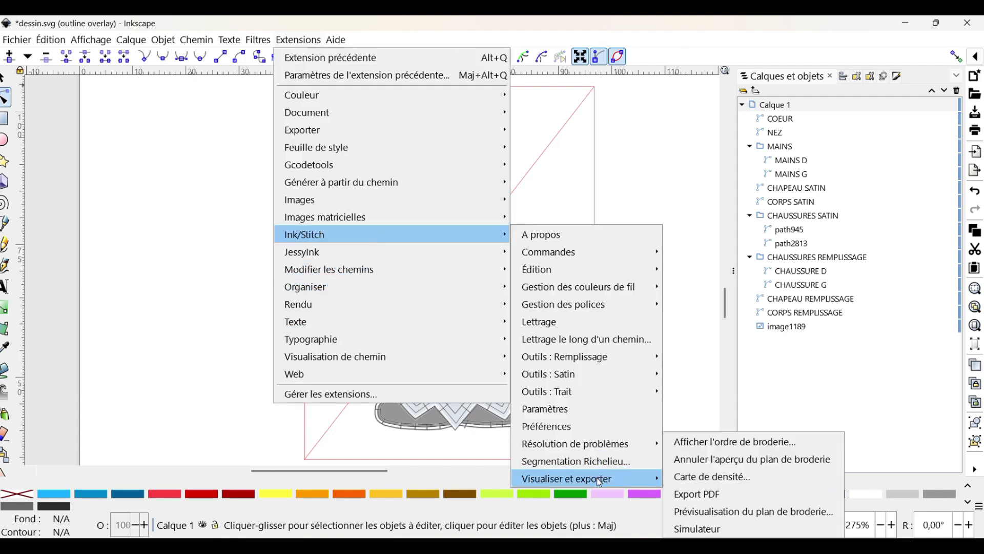
{"action": "left_click", "coordinate": [697, 528]}
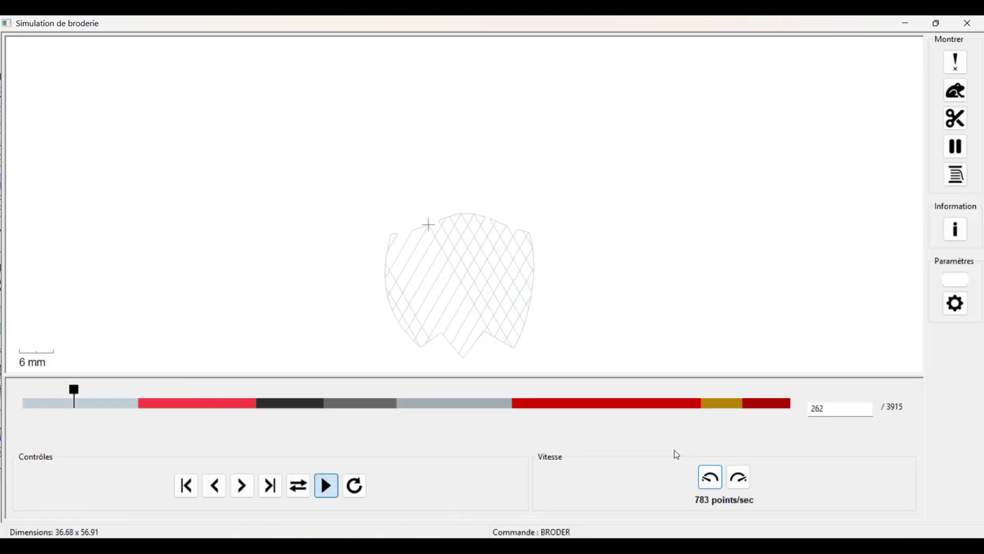
{"action": "left_click", "coordinate": [707, 481]}
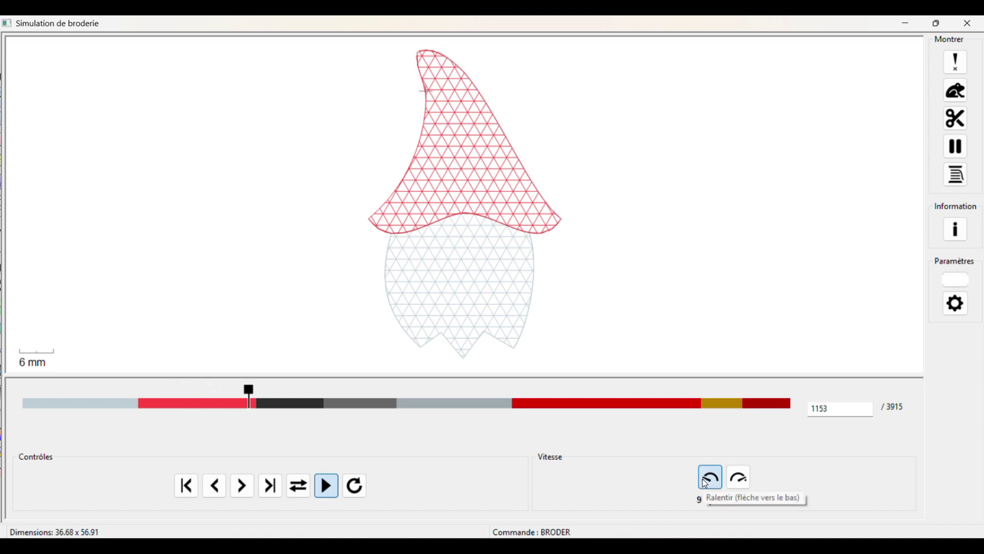
{"action": "left_click", "coordinate": [733, 477]}
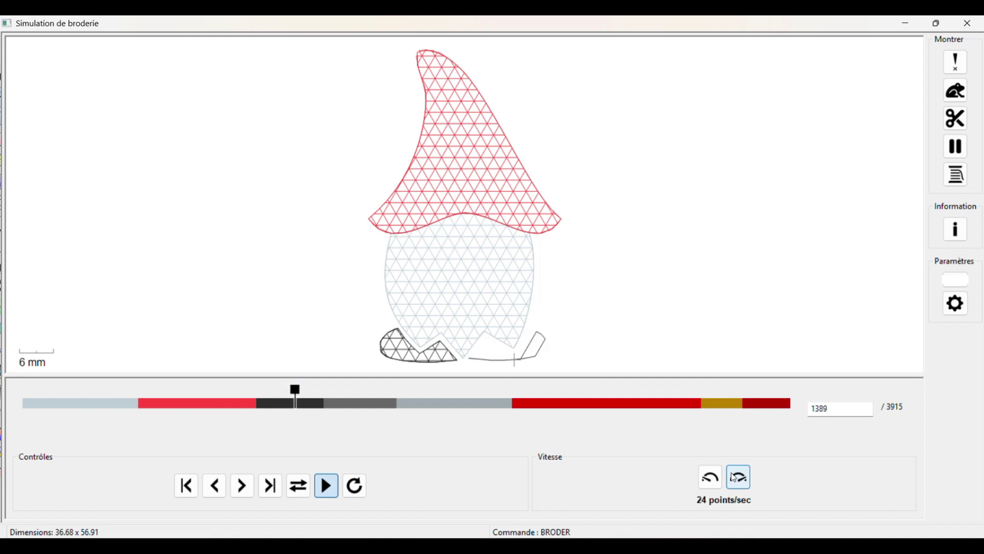
{"action": "left_click", "coordinate": [734, 478]}
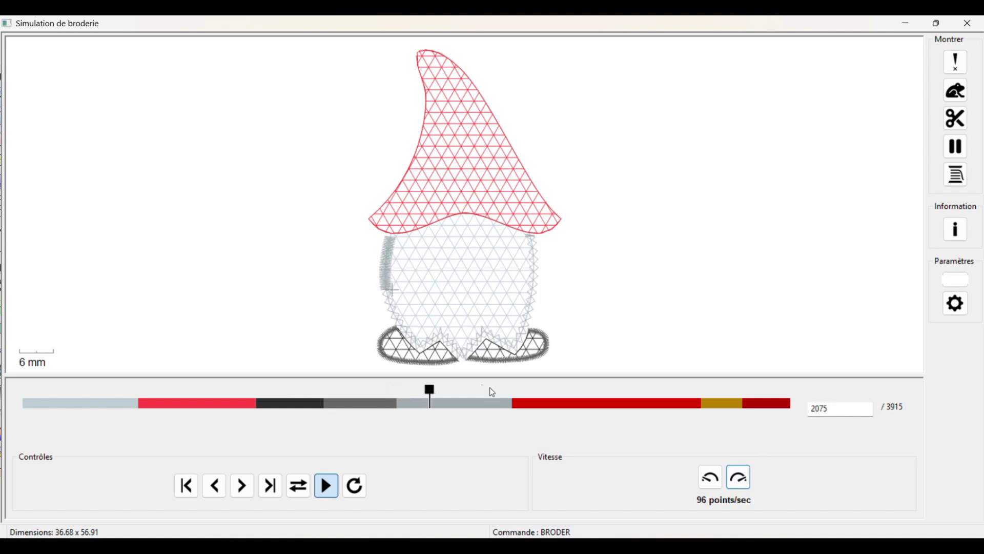
Examine the hat's satin border up close, rewinding to stitch 3226 and replaying the simulation from there
{"action": "scroll", "coordinate": [410, 354], "scroll_direction": "up", "scroll_amount": 4}
{"action": "scroll", "coordinate": [410, 354], "scroll_direction": "up", "scroll_amount": 4}
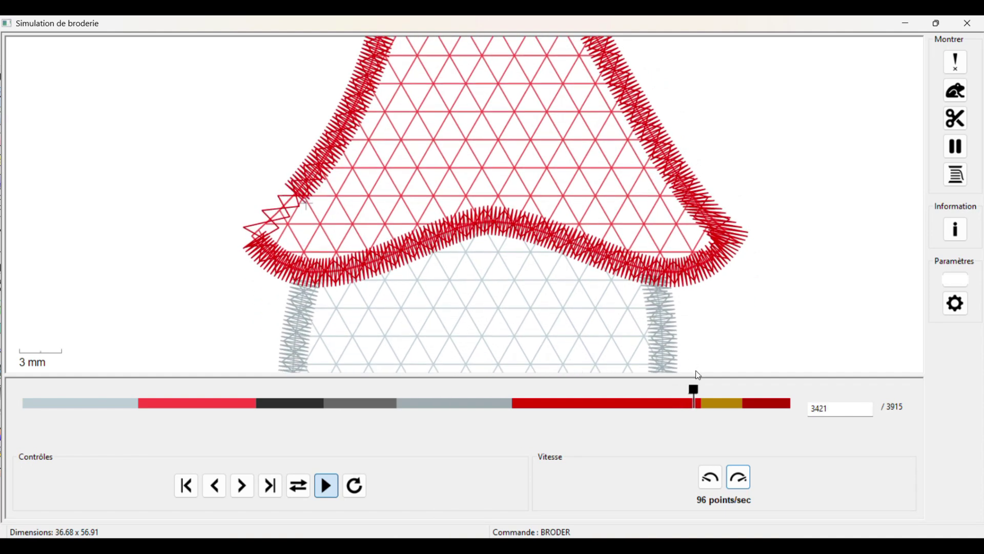
{"action": "mouse_move", "coordinate": [702, 390]}
{"action": "left_mouse_down"}
{"action": "mouse_move", "coordinate": [505, 394]}
{"action": "mouse_move", "coordinate": [657, 395]}
{"action": "left_mouse_up"}
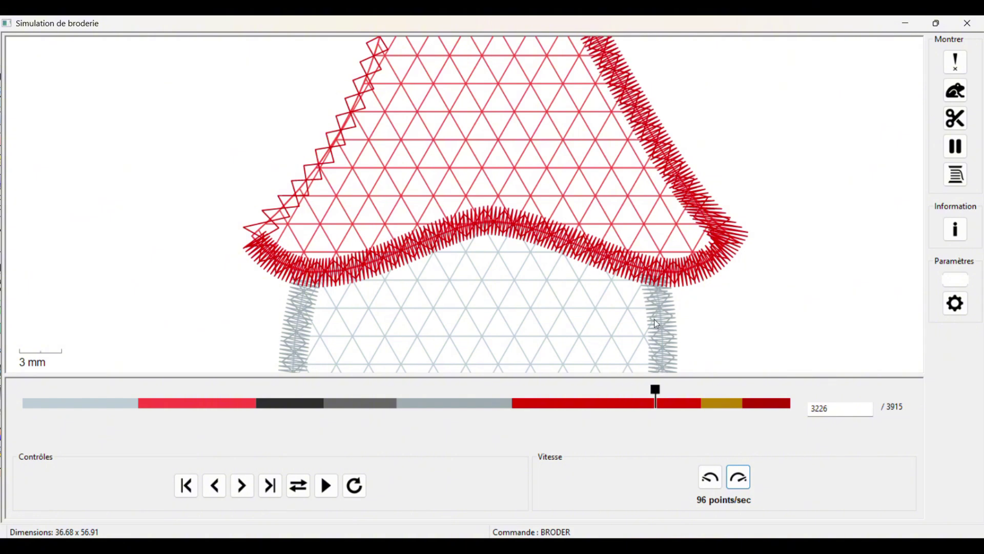
{"action": "scroll", "coordinate": [654, 320], "scroll_direction": "down", "scroll_amount": 2}
{"action": "scroll", "coordinate": [653, 328], "scroll_direction": "down", "scroll_amount": 1}
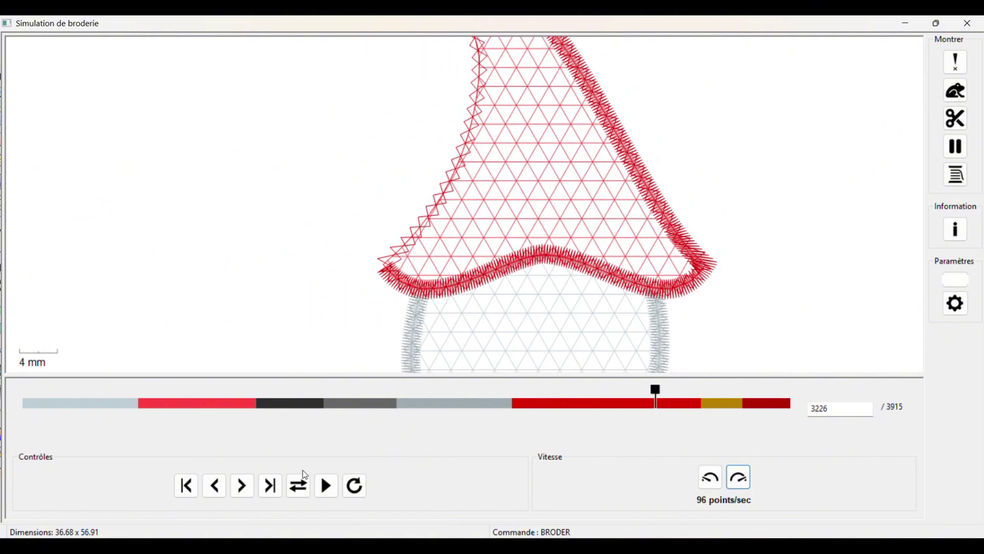
{"action": "left_click", "coordinate": [326, 485]}
{"action": "scroll", "coordinate": [632, 234], "scroll_direction": "down", "scroll_amount": 3}
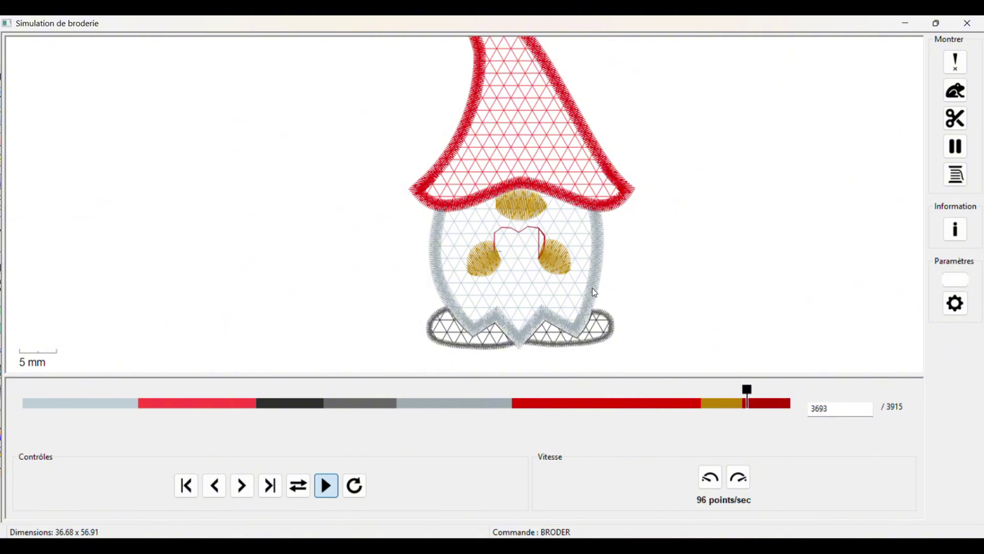
Inspect the heart, hands and the overlap between the body border and the shoes, and close the simulation
{"action": "scroll", "coordinate": [540, 256], "scroll_direction": "up", "scroll_amount": 4}
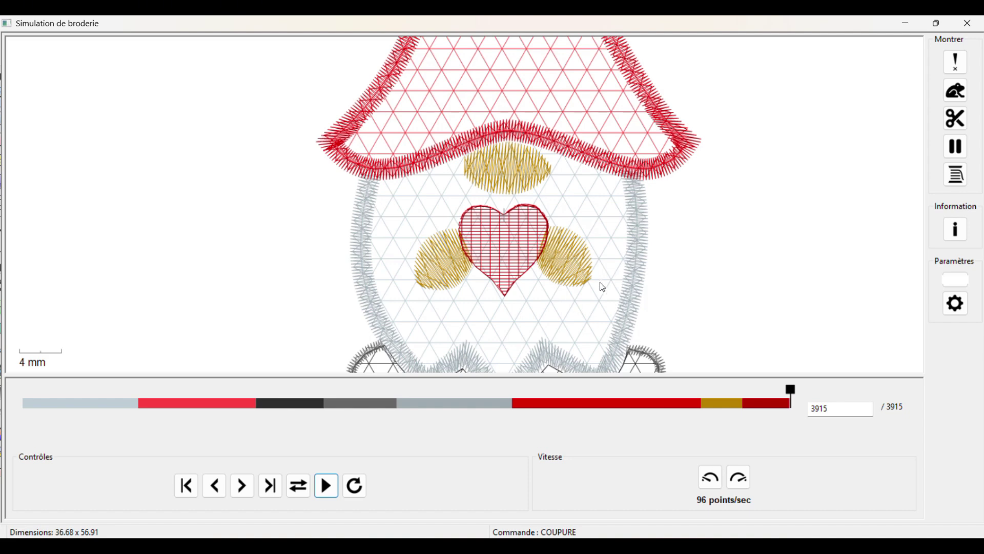
{"action": "scroll", "coordinate": [488, 325], "scroll_direction": "down", "scroll_amount": 1}
{"action": "left_click_drag", "start_coordinate": [488, 326], "coordinate": [500, 203]}
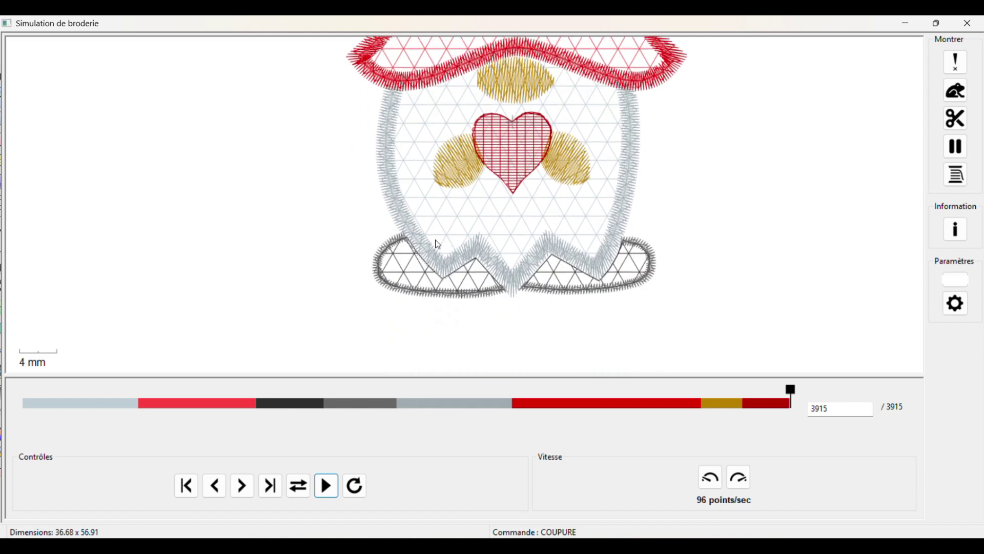
{"action": "scroll", "coordinate": [425, 267], "scroll_direction": "up", "scroll_amount": 4}
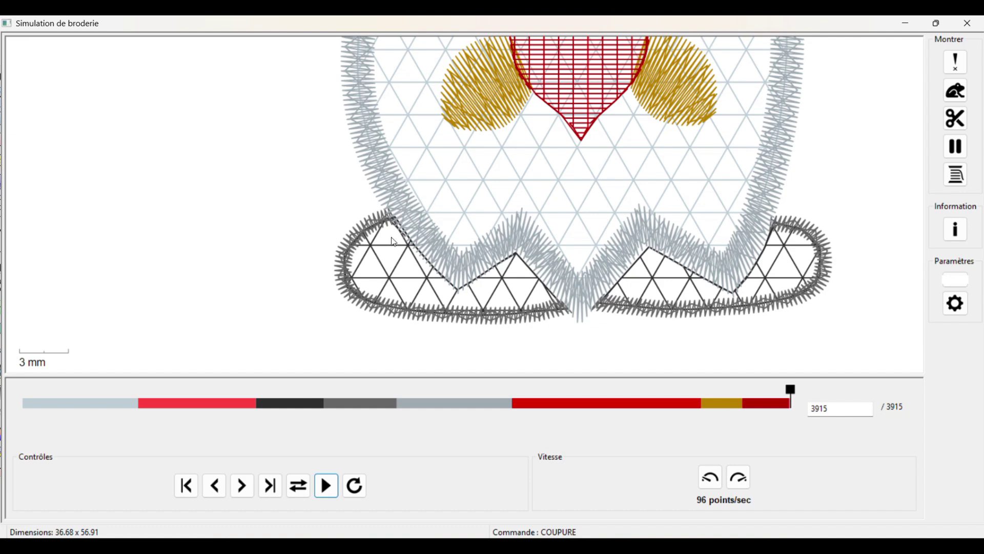
{"action": "left_click", "coordinate": [968, 30]}
Move the nodes of CORPS SATIN's outer rail and the nearby rung end outward over the left shoe
{"action": "left_click", "coordinate": [449, 416]}
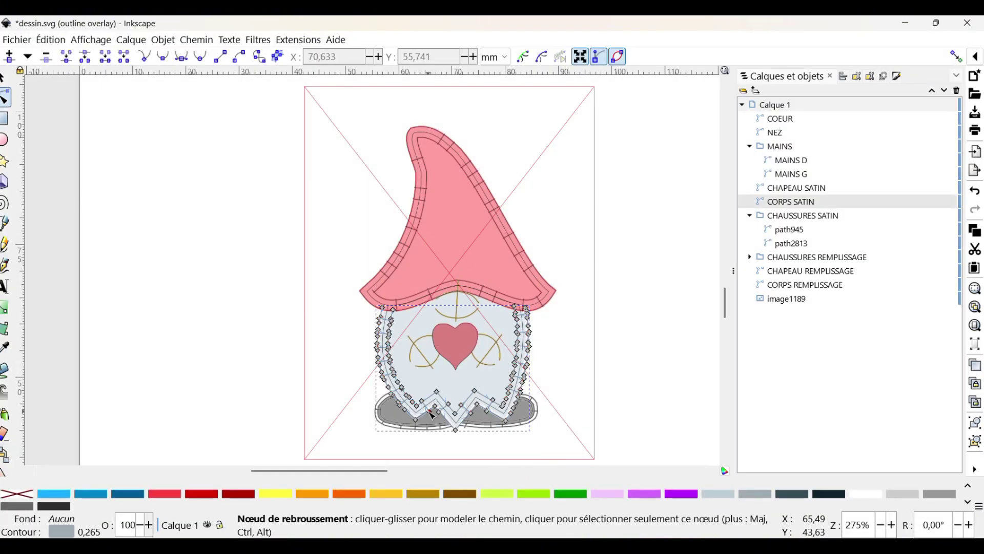
{"action": "scroll", "coordinate": [405, 430], "scroll_direction": "up", "scroll_amount": 5}
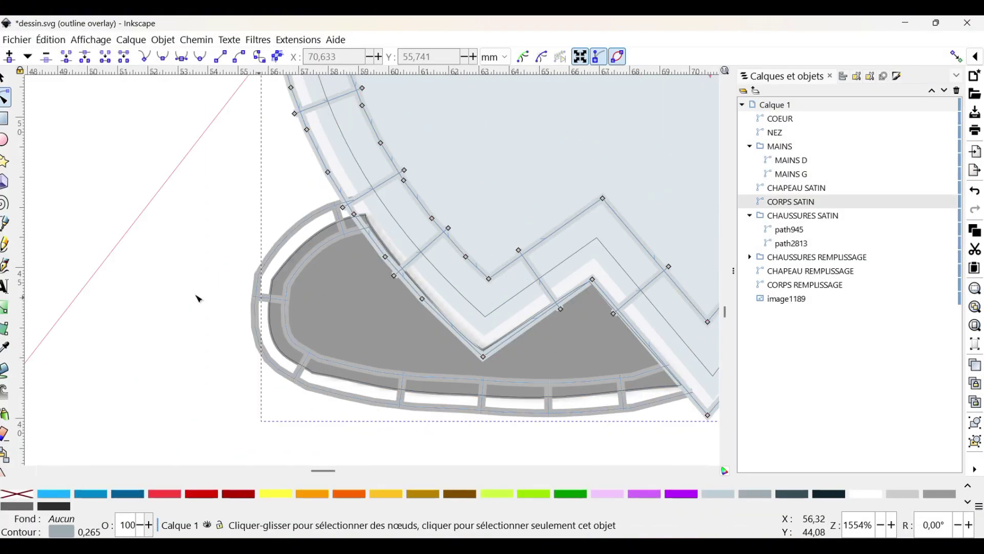
{"action": "left_click", "coordinate": [161, 292]}
{"action": "left_click", "coordinate": [486, 361]}
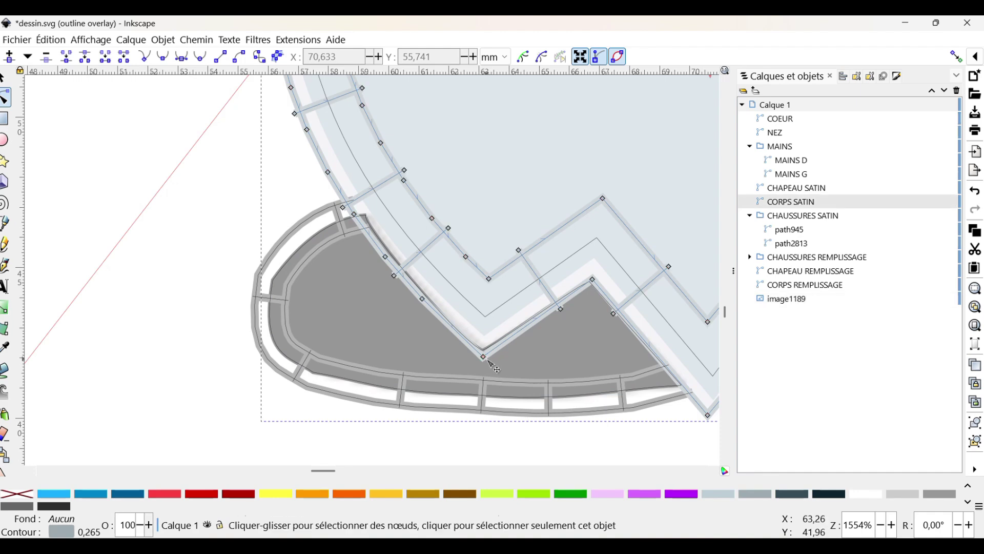
{"action": "left_click_drag", "start_coordinate": [485, 364], "coordinate": [483, 365]}
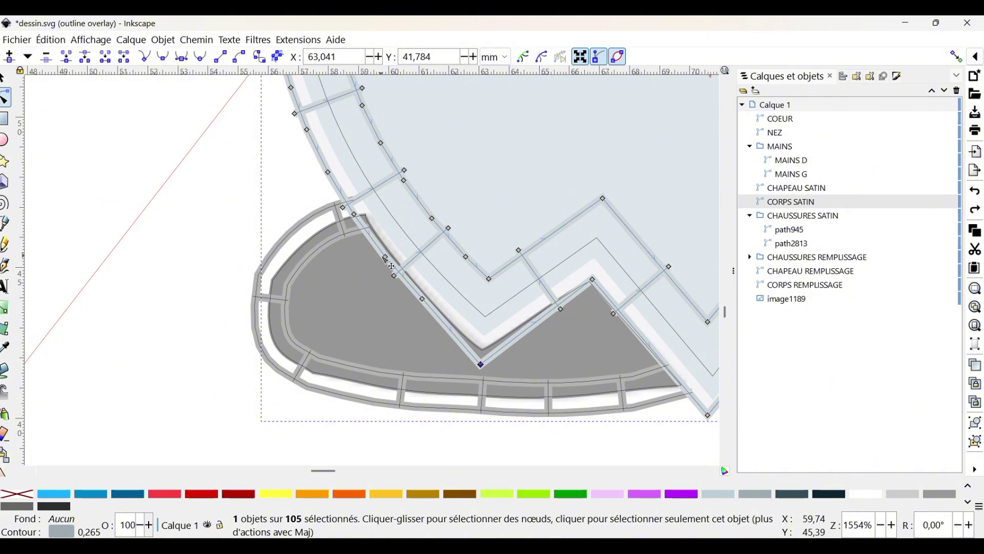
{"action": "left_click_drag", "start_coordinate": [385, 258], "coordinate": [376, 260]}
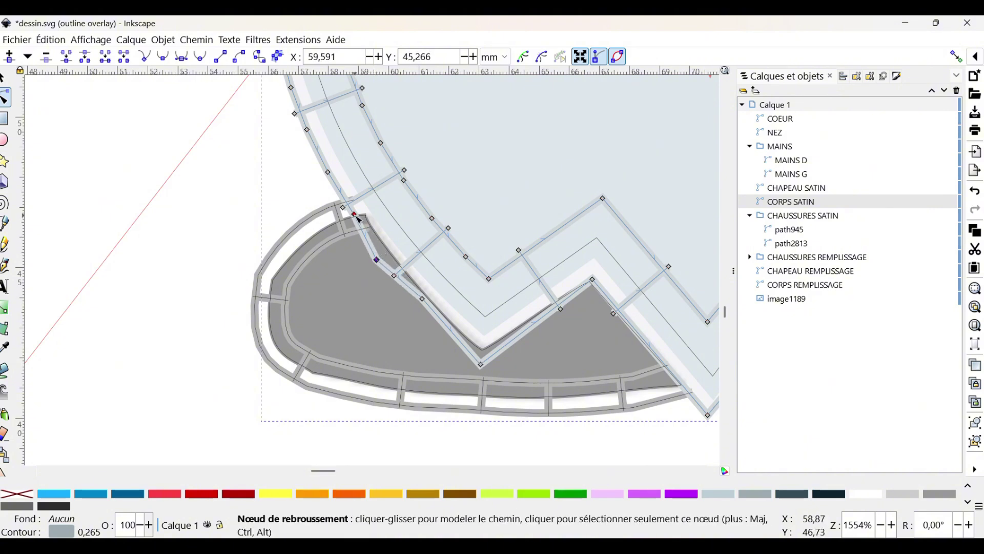
{"action": "left_click_drag", "start_coordinate": [354, 217], "coordinate": [352, 219]}
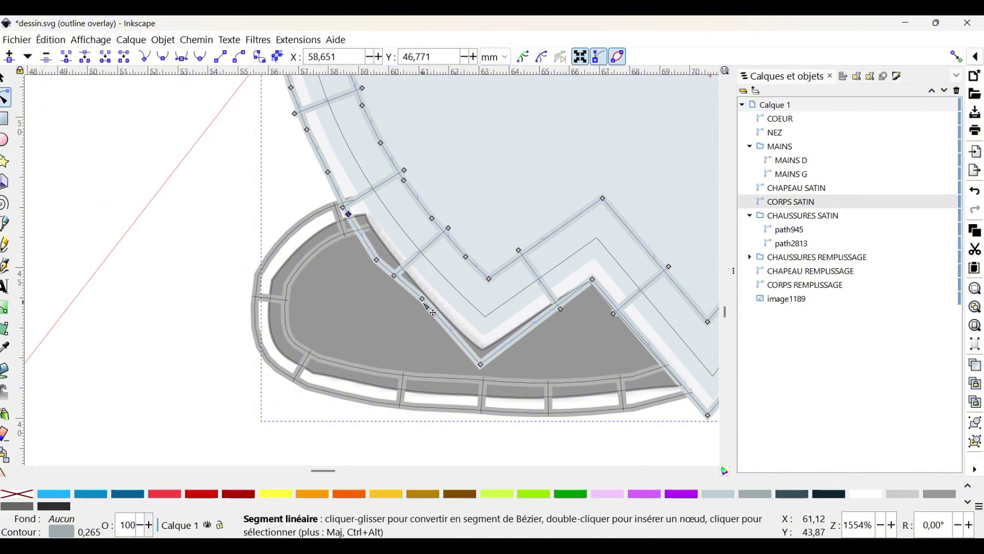
{"action": "left_click_drag", "start_coordinate": [426, 302], "coordinate": [383, 282]}
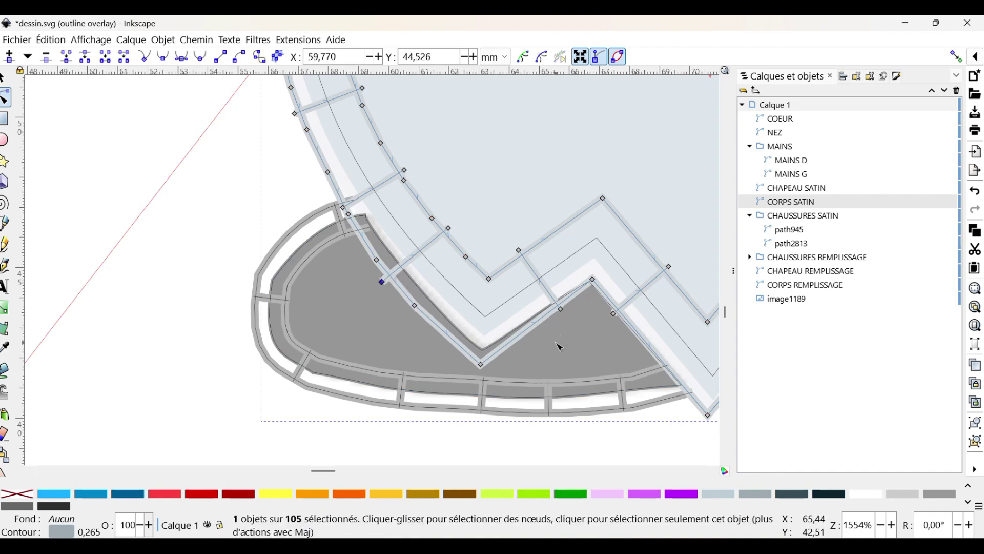
Lower CORPS SATIN's outer peak over the left shoe, shift the central point left, and extend the two adjoining rungs past the rail
{"action": "left_click_drag", "start_coordinate": [595, 283], "coordinate": [591, 292]}
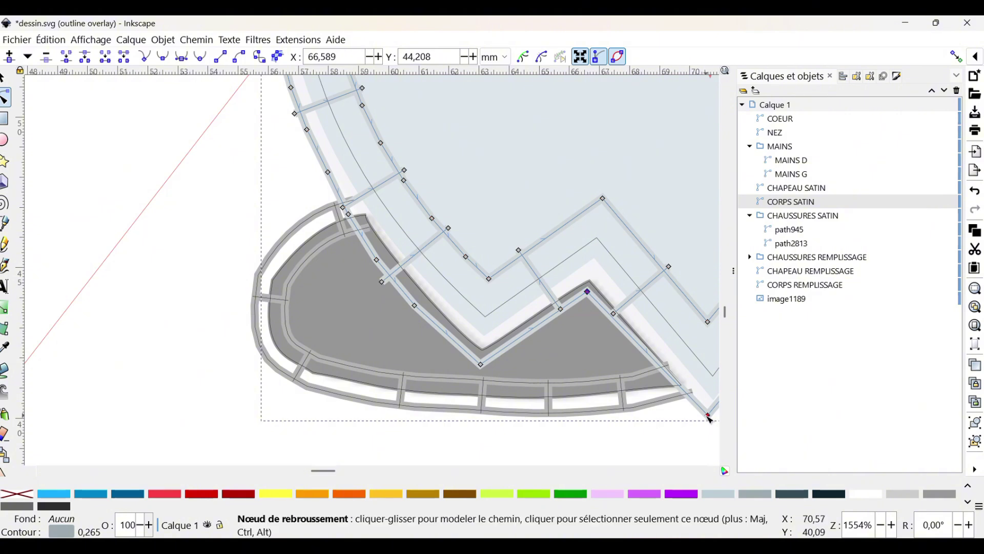
{"action": "left_click_drag", "start_coordinate": [708, 415], "coordinate": [697, 415]}
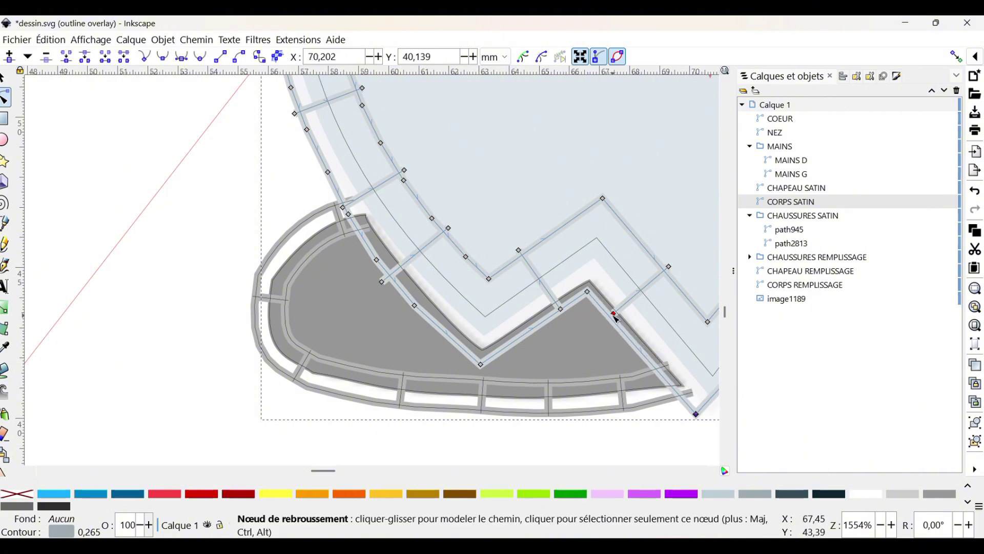
{"action": "left_click_drag", "start_coordinate": [615, 316], "coordinate": [567, 322]}
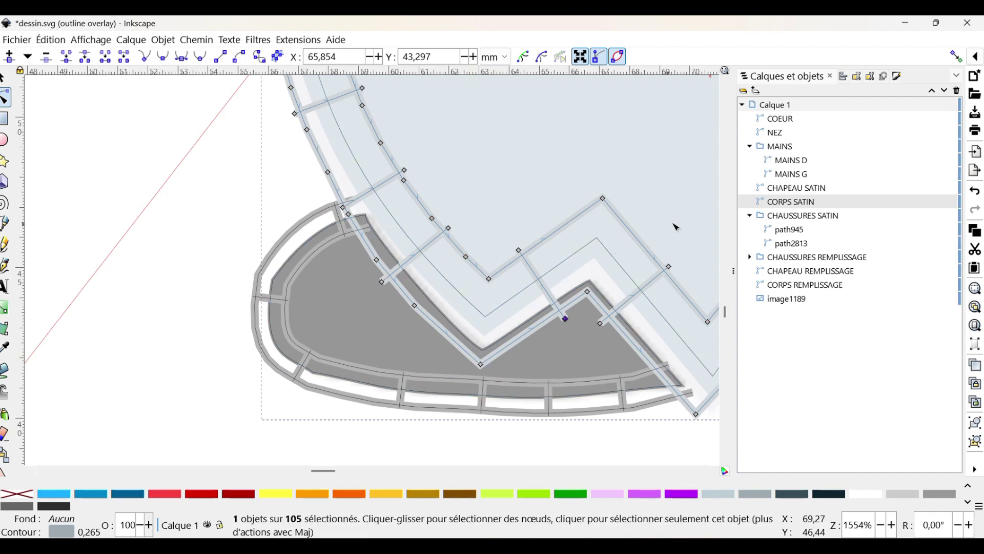
Flatten CORPS SATIN's central tip with a second node and move its outer peak, rung end and lower corner over the right shoe
{"action": "scroll", "coordinate": [336, 472], "scroll_direction": "right", "scroll_amount": 4}
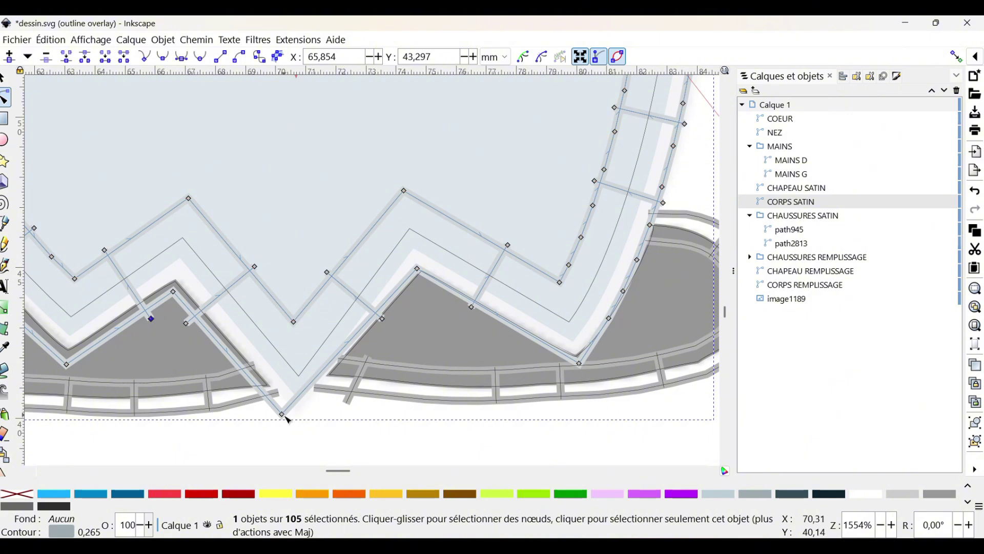
{"action": "left_click_drag", "start_coordinate": [285, 416], "coordinate": [314, 417]}
{"action": "double_click", "coordinate": [294, 404]}
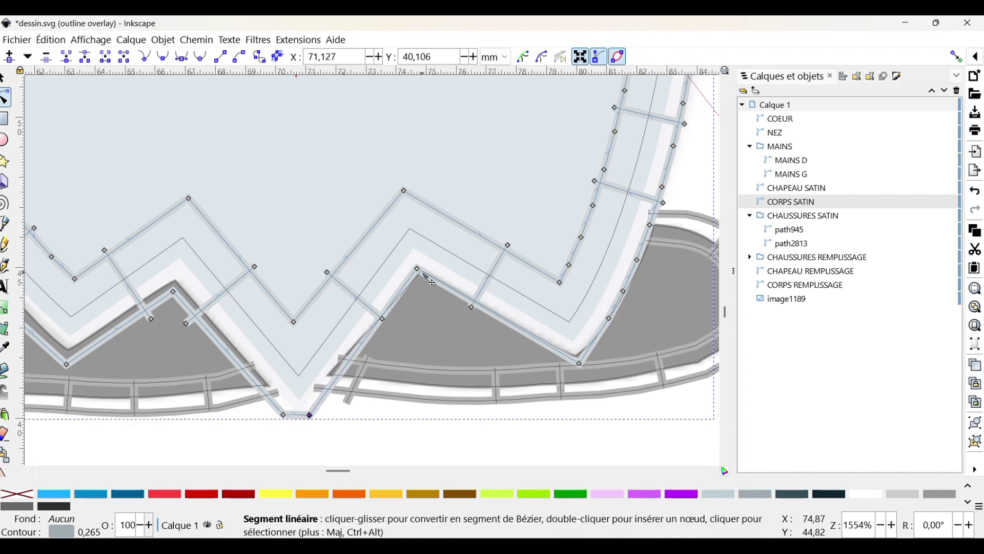
{"action": "left_click_drag", "start_coordinate": [418, 270], "coordinate": [425, 280]}
{"action": "left_click_drag", "start_coordinate": [382, 319], "coordinate": [397, 329]}
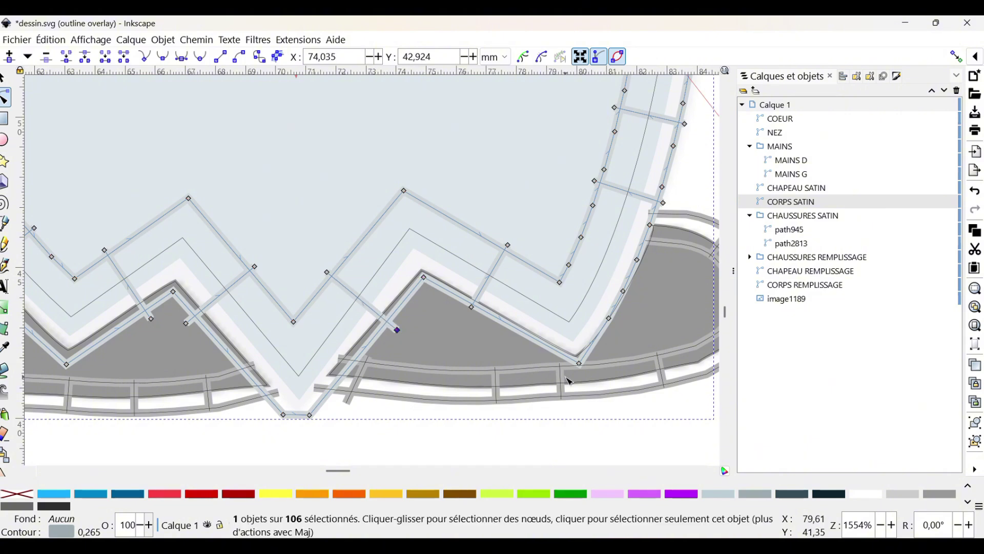
{"action": "left_click_drag", "start_coordinate": [581, 364], "coordinate": [581, 366]}
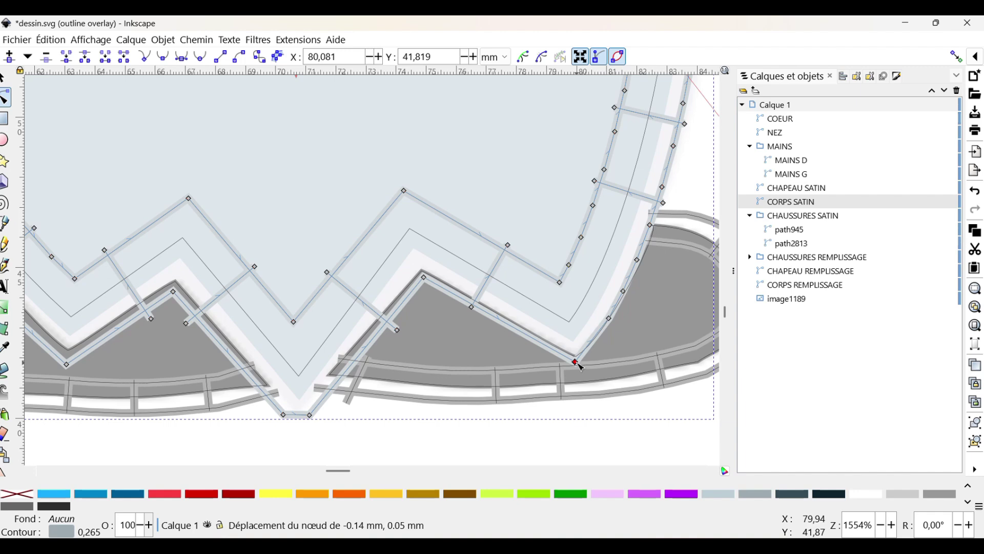
{"action": "left_click_drag", "start_coordinate": [581, 367], "coordinate": [580, 367]}
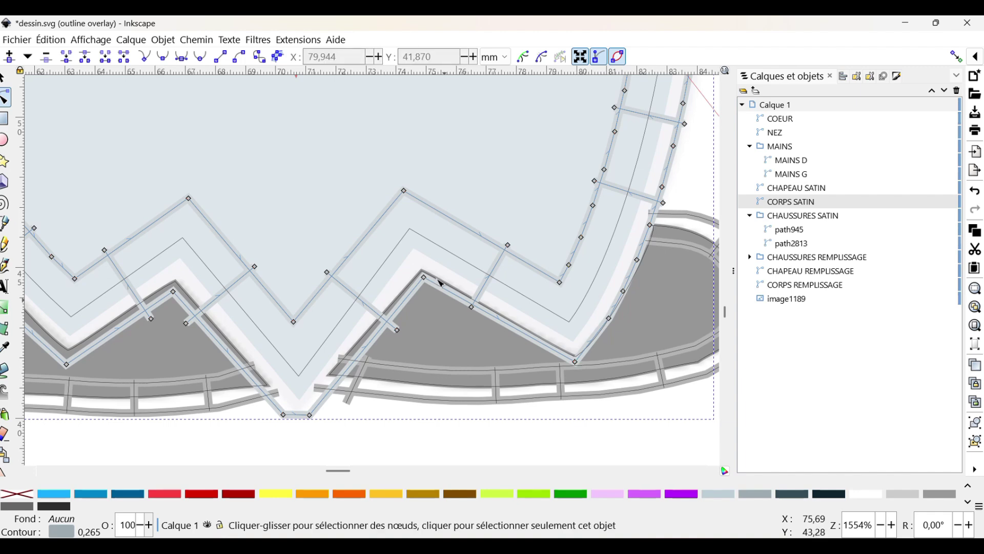
Extend the CHAUSSURE D fill under the body border by moving its peak, lower corner and upper inner node
{"action": "left_click", "coordinate": [423, 272]}
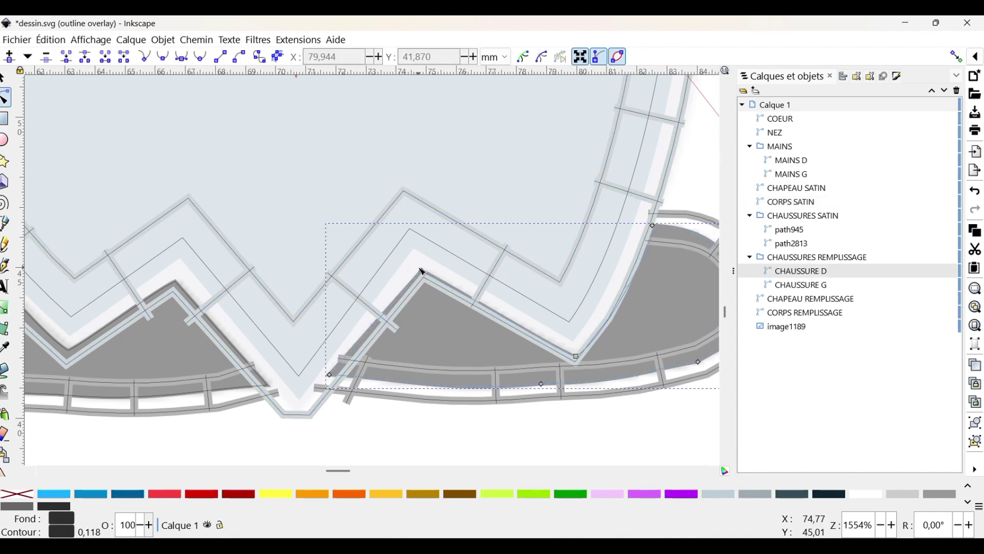
{"action": "left_click_drag", "start_coordinate": [421, 269], "coordinate": [417, 258]}
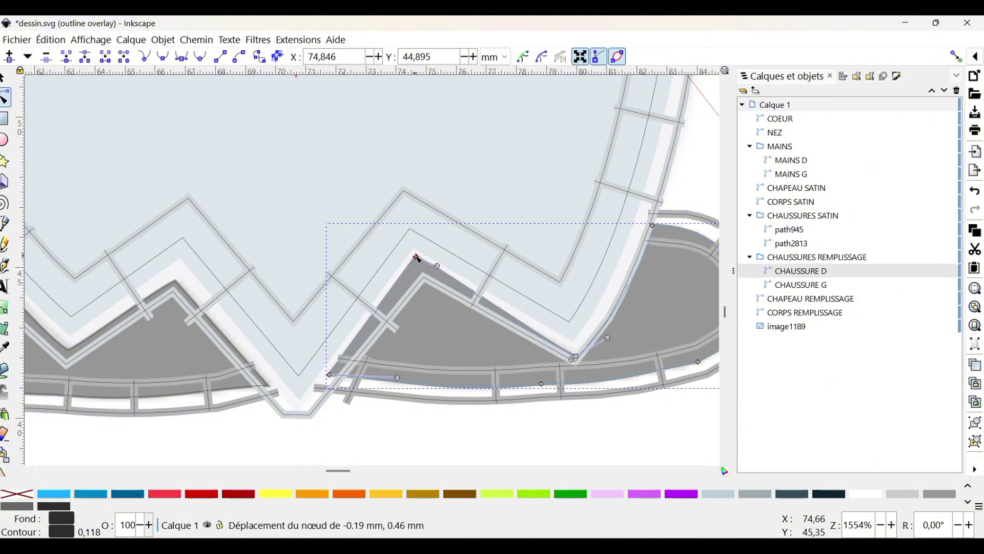
{"action": "left_click_drag", "start_coordinate": [653, 225], "coordinate": [638, 220]}
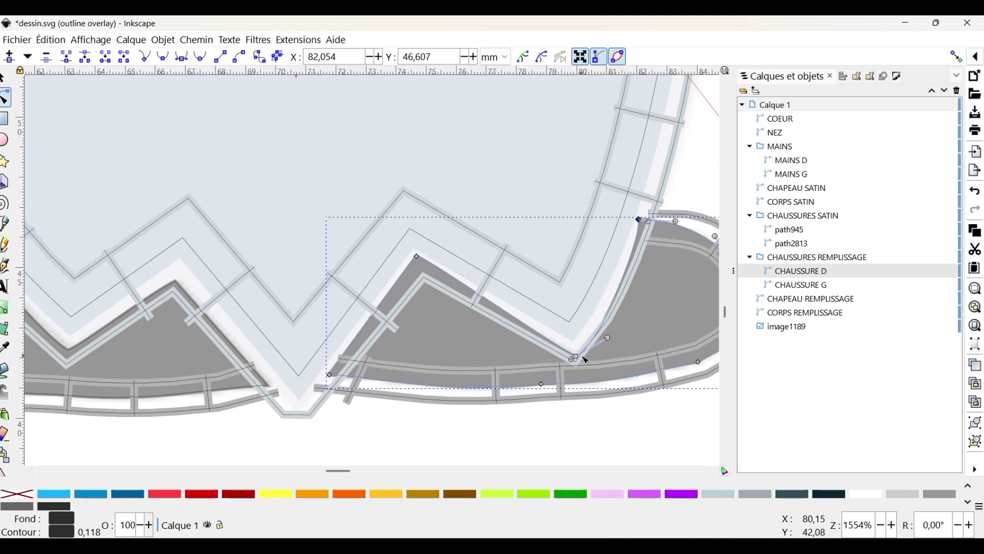
{"action": "left_click_drag", "start_coordinate": [579, 355], "coordinate": [575, 342]}
{"action": "left_click_drag", "start_coordinate": [640, 220], "coordinate": [636, 220]}
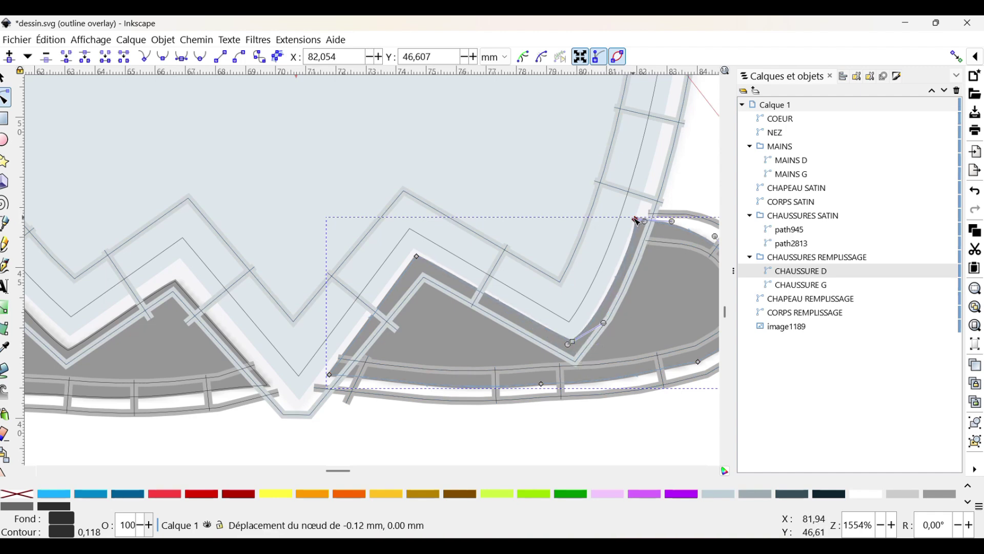
Raise CHAUSSURE G's peak about 0.56 mm, extend its lower inner corner under the body border, and bend the adjoining bottom curve back down
{"action": "left_click", "coordinate": [175, 281]}
{"action": "left_click_drag", "start_coordinate": [176, 281], "coordinate": [181, 265]}
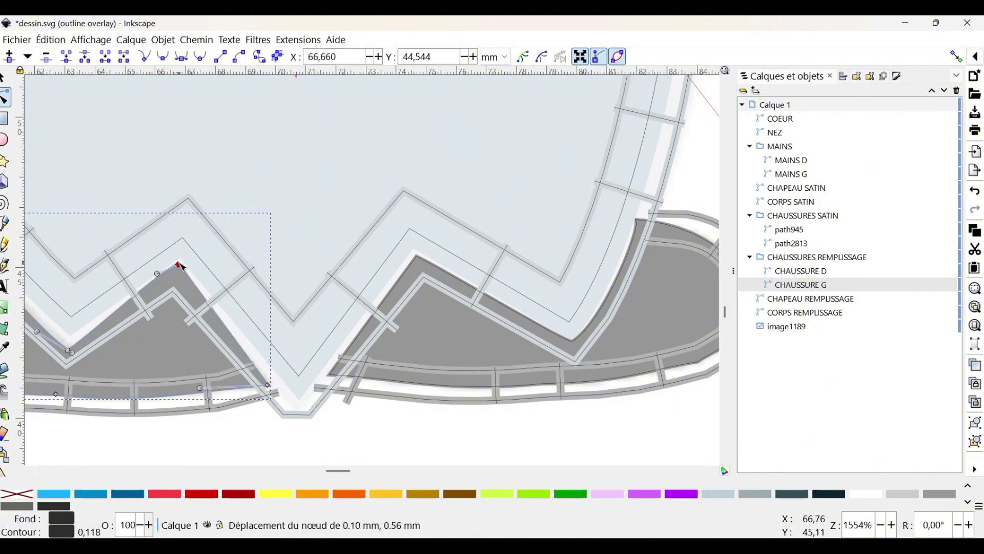
{"action": "left_click", "coordinate": [268, 385]}
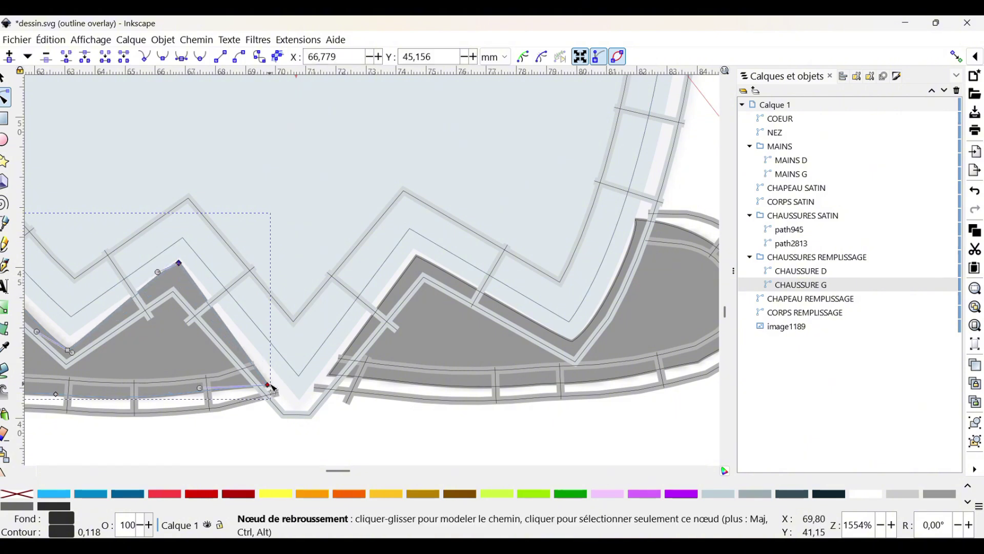
{"action": "left_click_drag", "start_coordinate": [270, 385], "coordinate": [276, 377]}
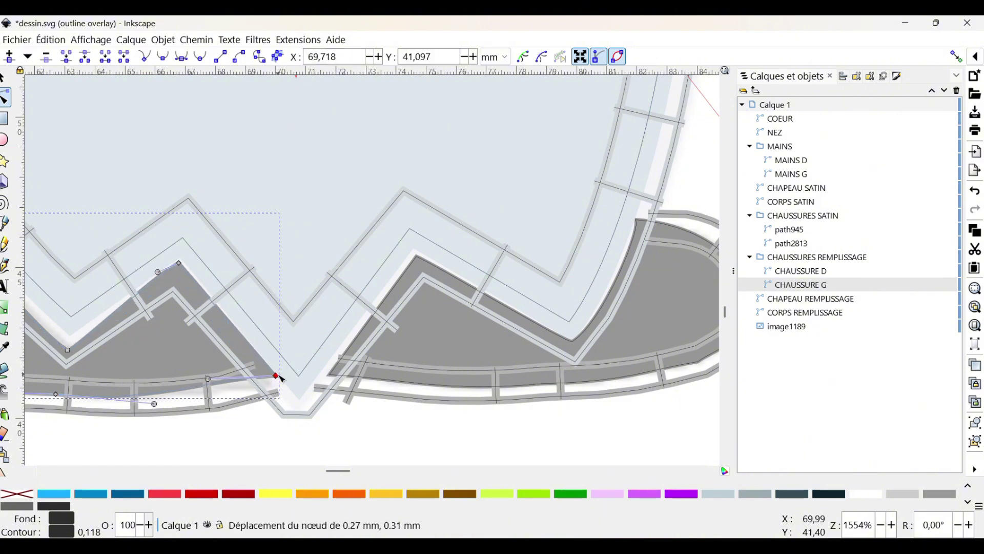
{"action": "left_click_drag", "start_coordinate": [211, 380], "coordinate": [216, 393]}
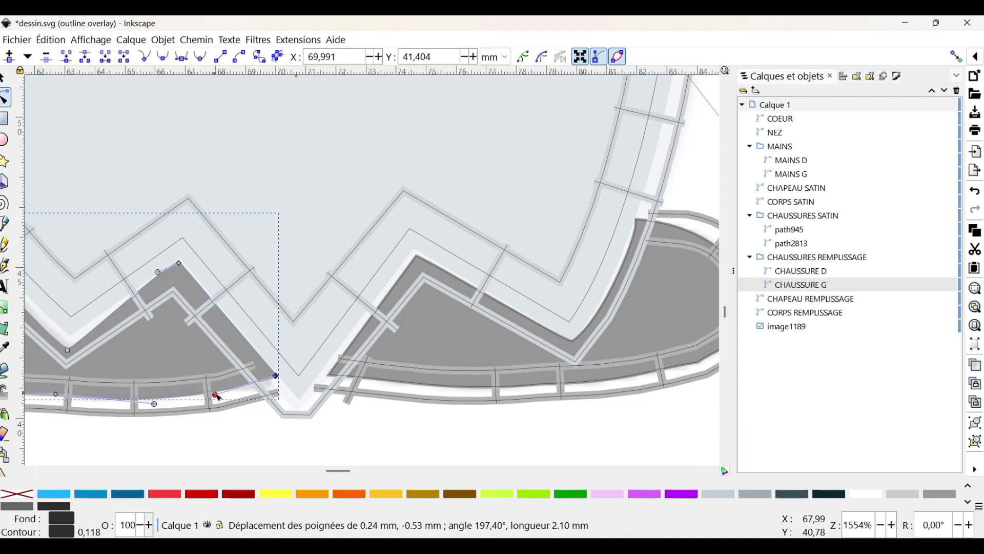
Raise CHAUSSURE G's valley node about 0.43 mm and shift its upper inner node about 0.15 mm further under the body border
{"action": "scroll", "coordinate": [341, 472], "scroll_direction": "left", "scroll_amount": 3}
{"action": "scroll", "coordinate": [341, 475], "scroll_direction": "left", "scroll_amount": 3}
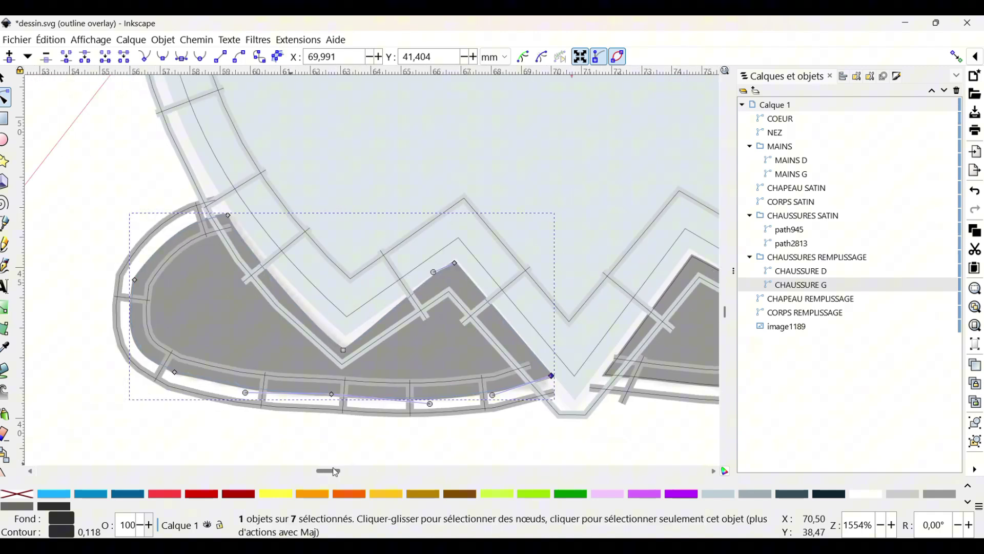
{"action": "double_click", "coordinate": [345, 350]}
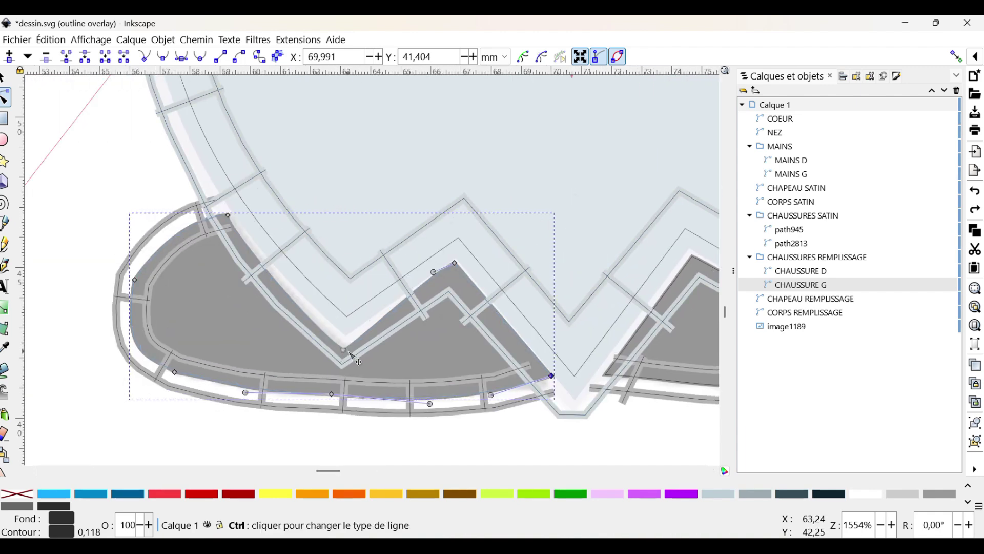
{"action": "left_click_drag", "start_coordinate": [344, 350], "coordinate": [344, 338]}
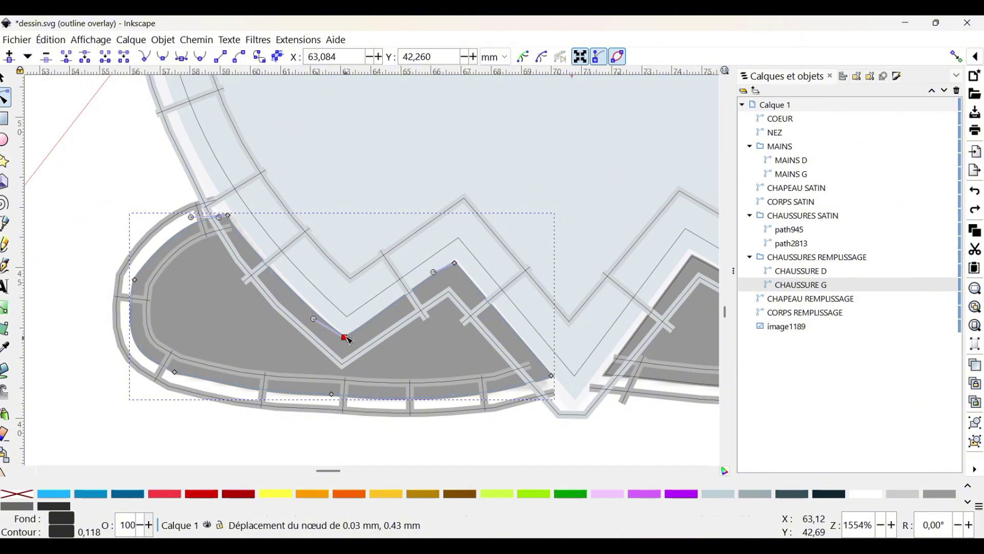
{"action": "left_click_drag", "start_coordinate": [347, 339], "coordinate": [348, 339]}
{"action": "left_click_drag", "start_coordinate": [231, 215], "coordinate": [237, 215]}
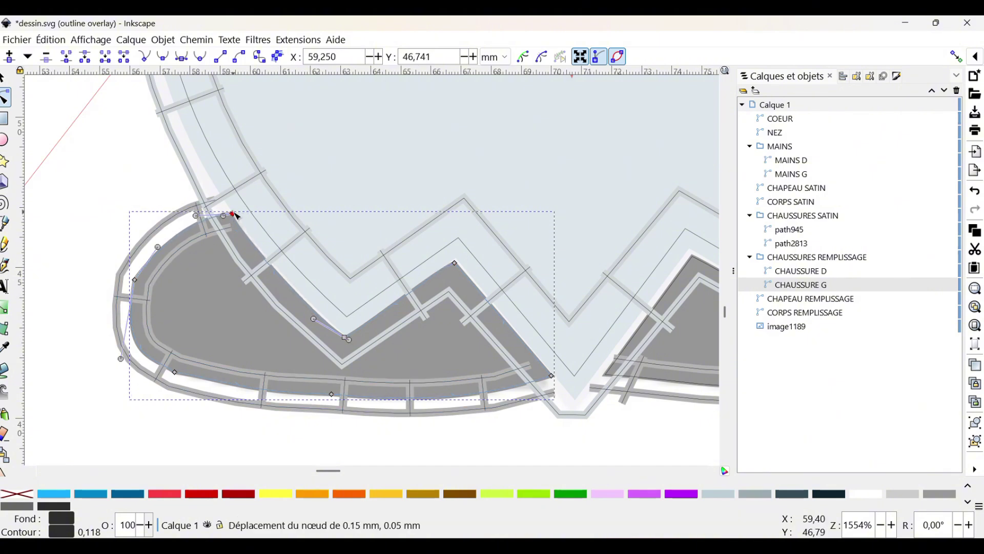
{"action": "scroll", "coordinate": [287, 350], "scroll_direction": "down", "scroll_amount": 3}
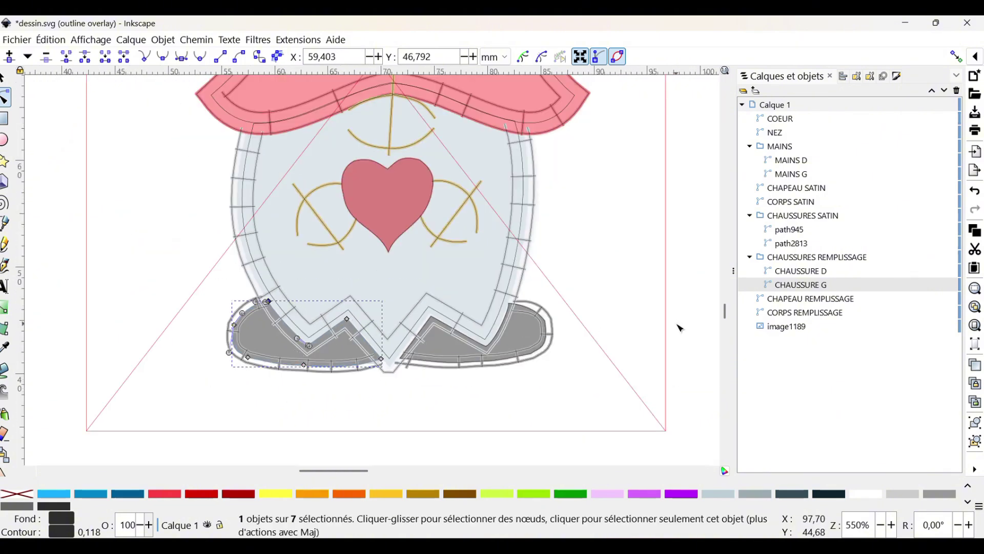
Raise CORPS SATIN's lower outer corner slightly over the right shoe
{"action": "scroll", "coordinate": [576, 308], "scroll_direction": "up", "scroll_amount": 2}
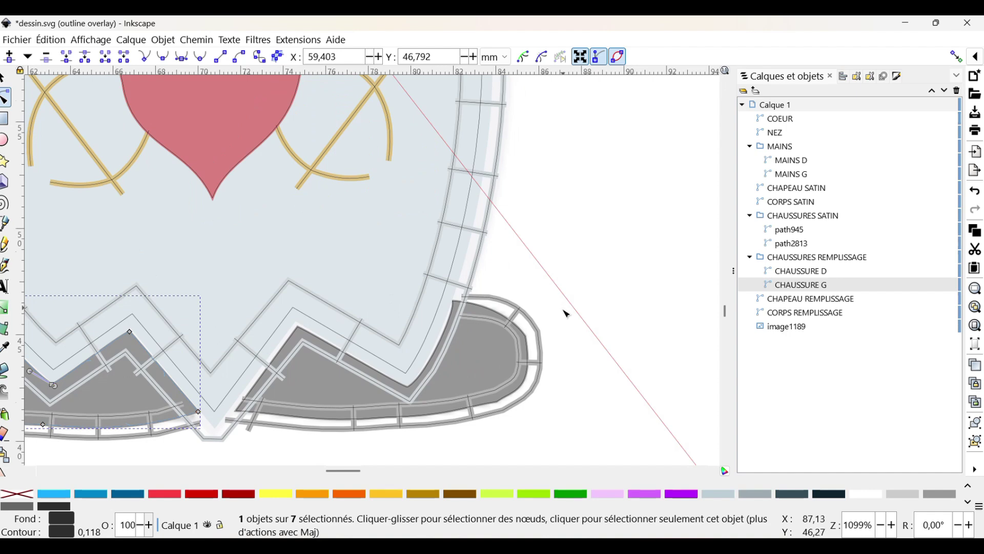
{"action": "scroll", "coordinate": [566, 314], "scroll_direction": "down", "scroll_amount": 1}
{"action": "left_click", "coordinate": [457, 378]}
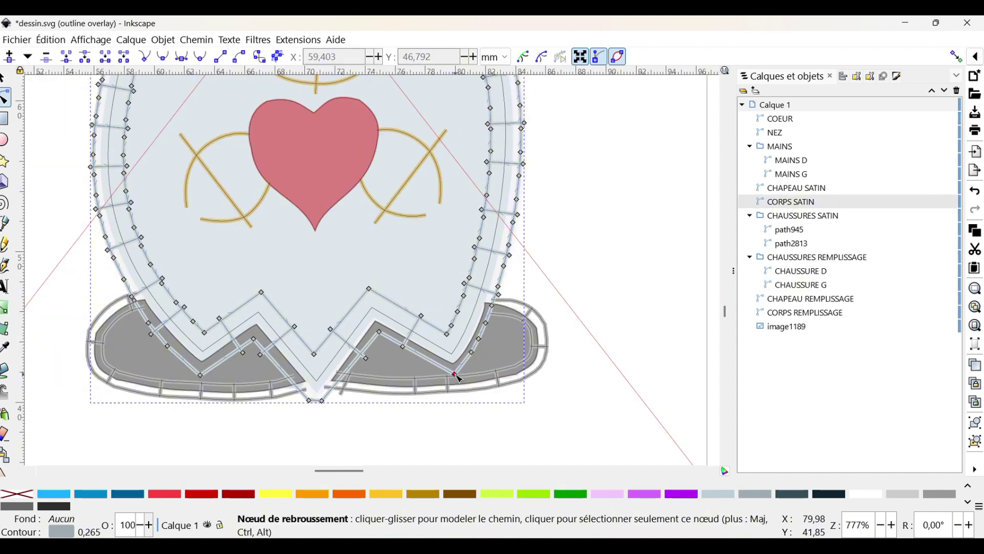
{"action": "left_click_drag", "start_coordinate": [457, 377], "coordinate": [457, 375]}
Try to run the Ink/Stitch simulator with image1189 selected
{"action": "left_click", "coordinate": [661, 304]}
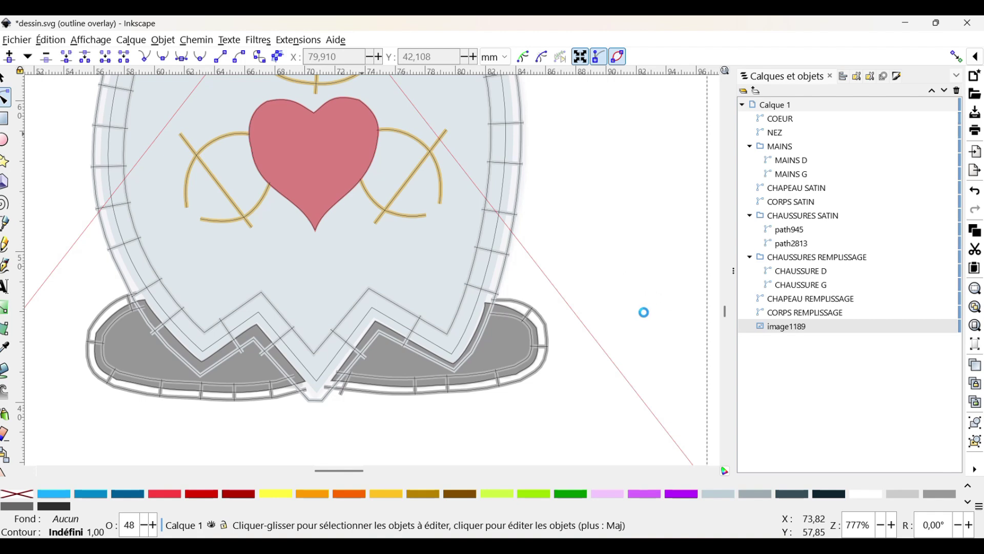
{"action": "left_click", "coordinate": [527, 419]}
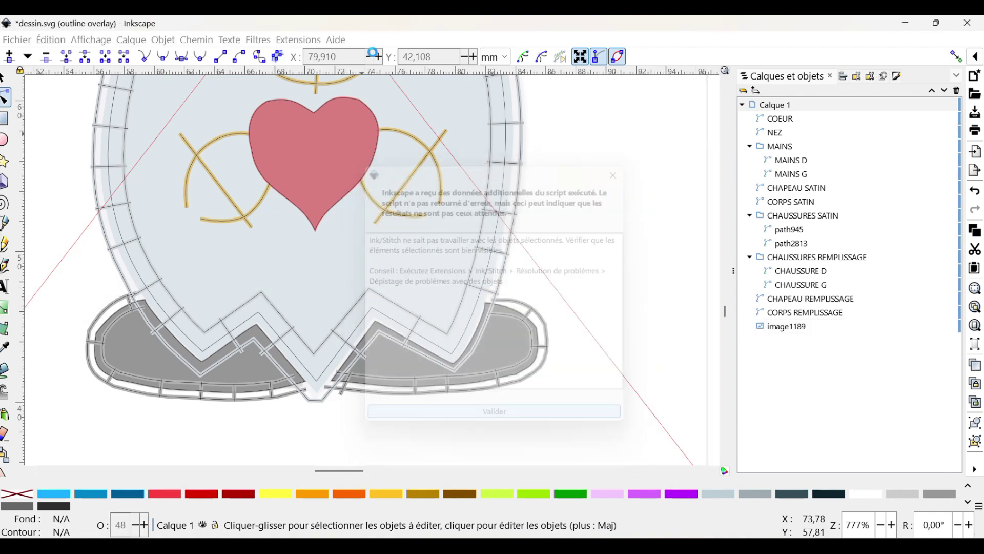
{"action": "left_click", "coordinate": [299, 41]}
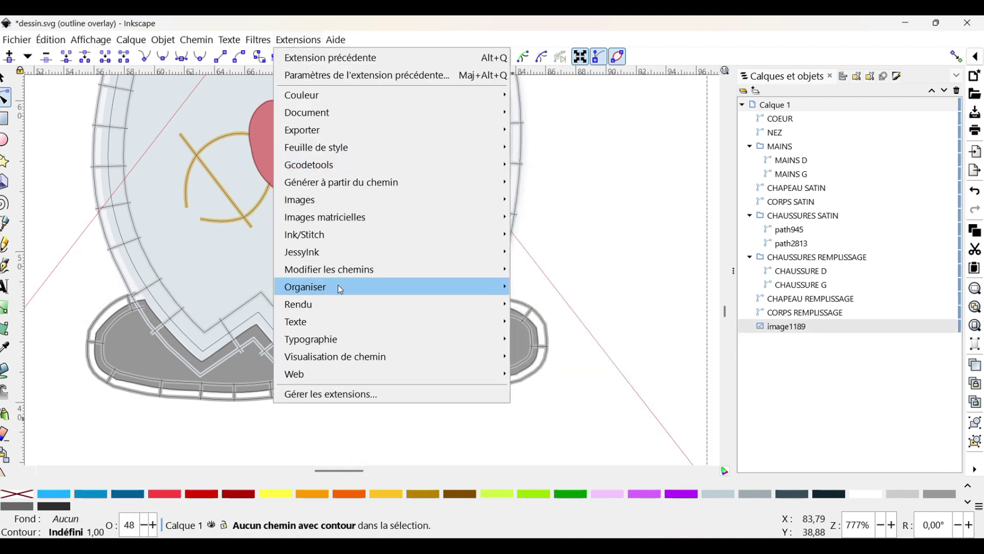
{"action": "mouse_move", "coordinate": [334, 233]}
{"action": "mouse_move", "coordinate": [616, 481]}
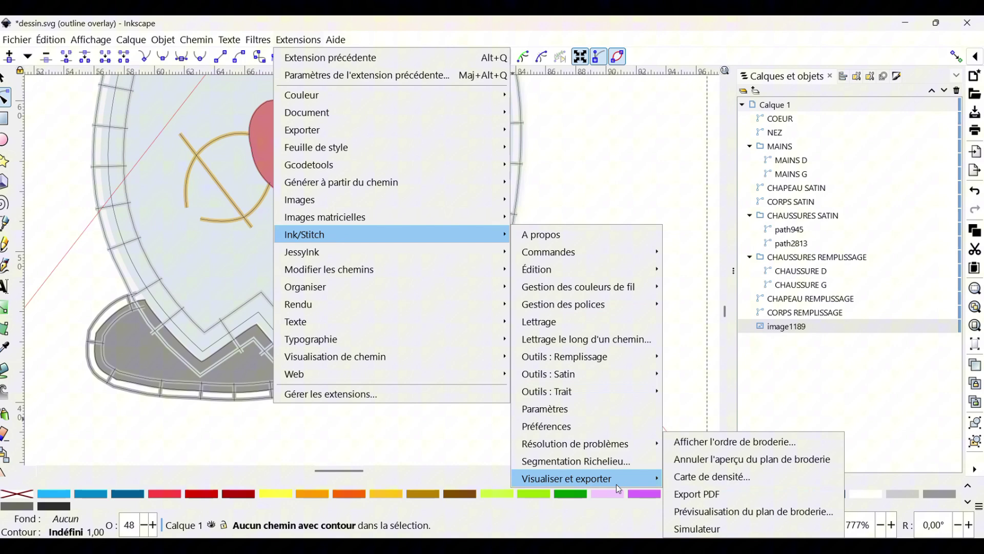
{"action": "left_click", "coordinate": [710, 533]}
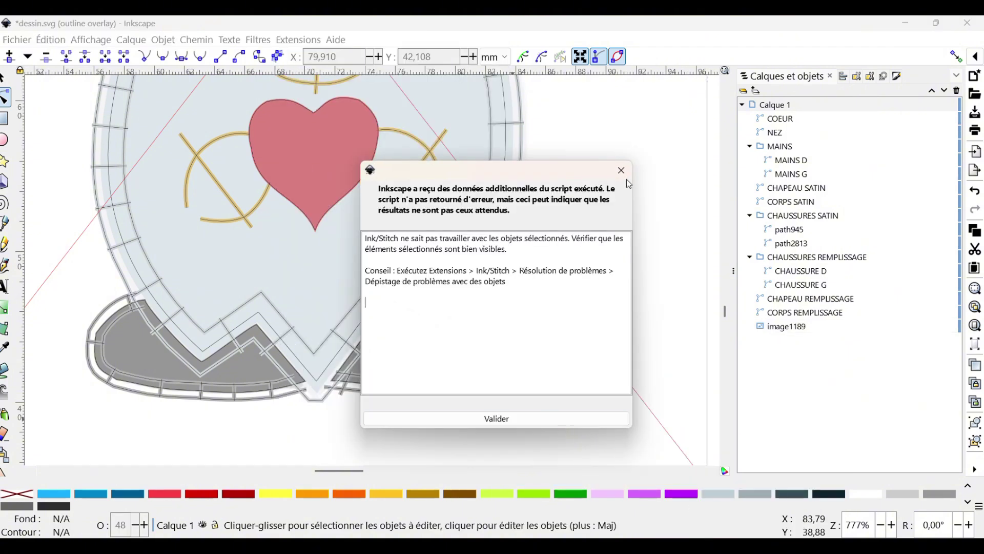
{"action": "left_click", "coordinate": [623, 173]}
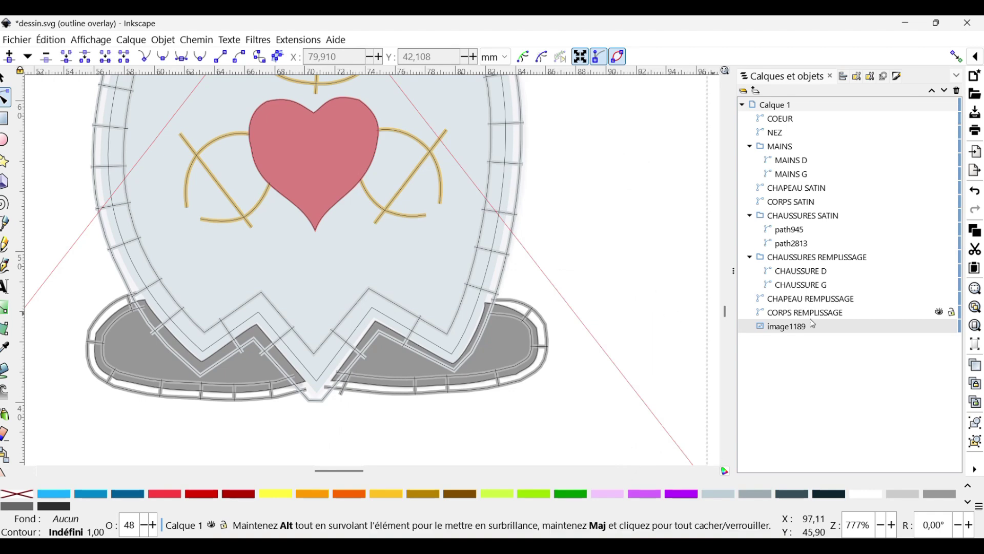
Hide the background image image1189 and run the Ink/Stitch simulator on the embroidery
{"action": "left_click", "coordinate": [942, 326]}
{"action": "scroll", "coordinate": [657, 378], "scroll_direction": "down", "scroll_amount": 5}
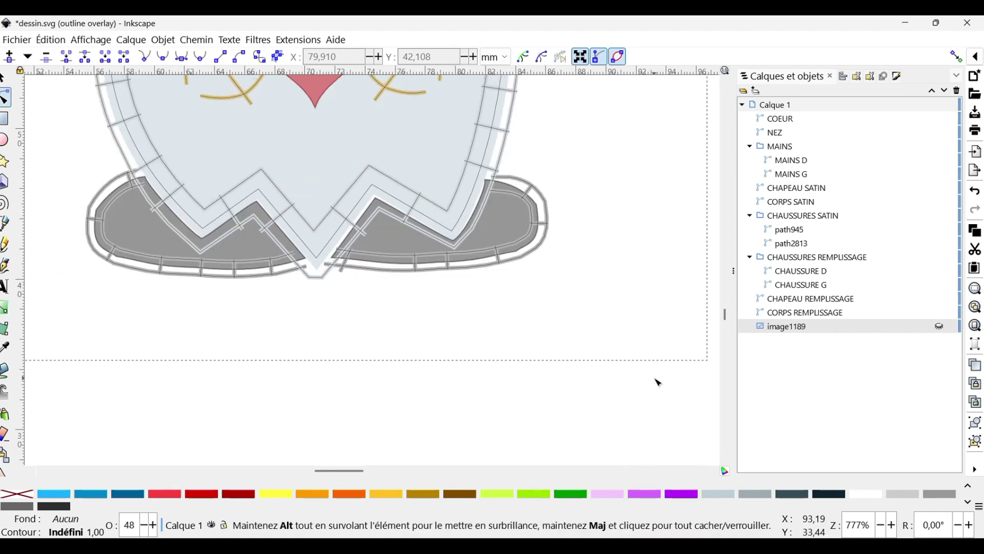
{"action": "left_click", "coordinate": [293, 41]}
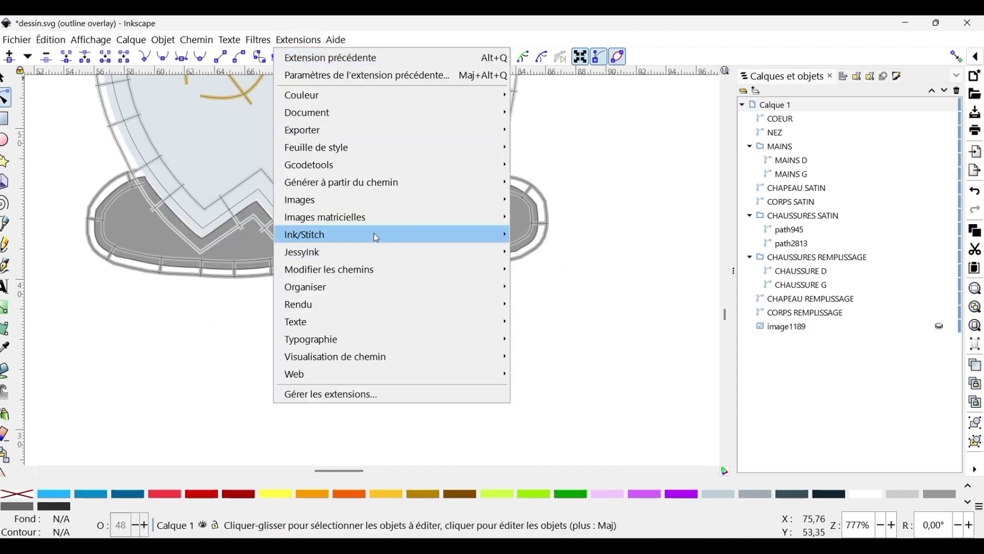
{"action": "mouse_move", "coordinate": [362, 235]}
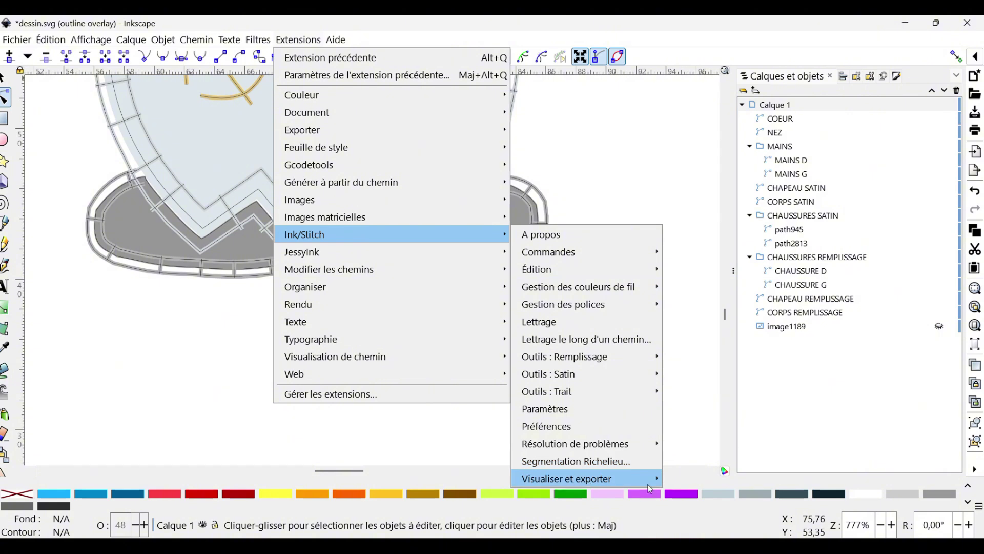
{"action": "mouse_move", "coordinate": [648, 481]}
{"action": "left_click", "coordinate": [708, 530]}
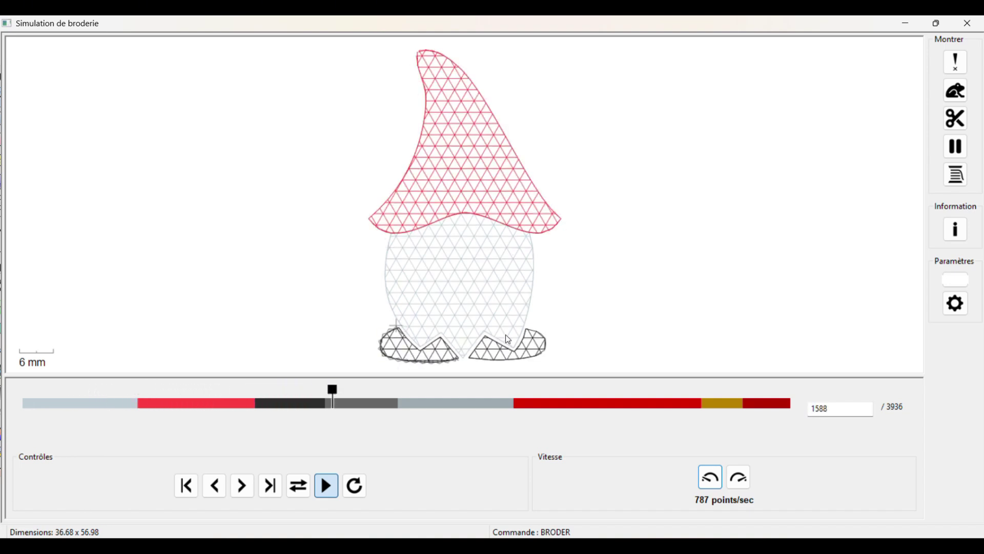
Rewind the simulation to about stitch 2022 and examine how the body's satin border covers the edges of the shoe fills
{"action": "scroll", "coordinate": [422, 260], "scroll_direction": "up", "scroll_amount": 5}
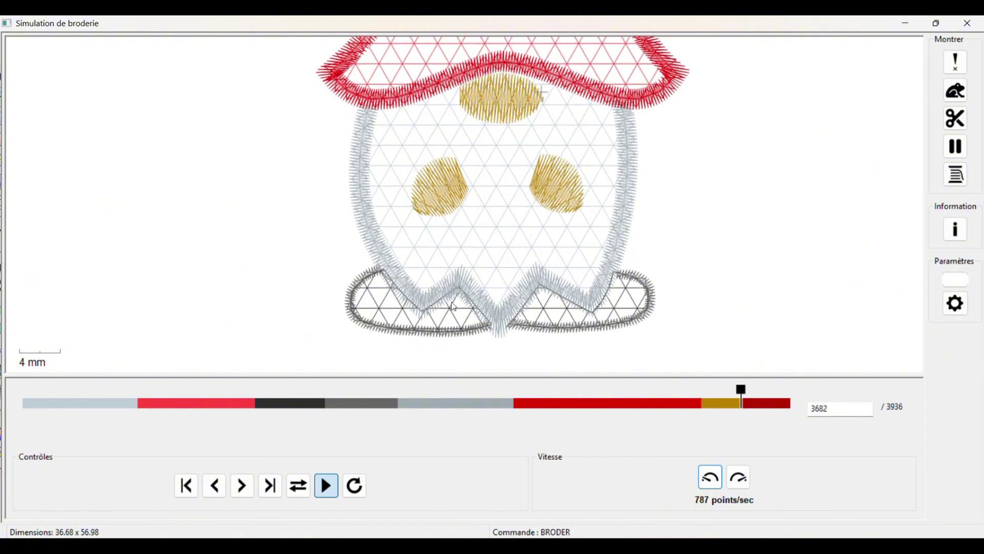
{"action": "left_click_drag", "start_coordinate": [795, 392], "coordinate": [419, 389]}
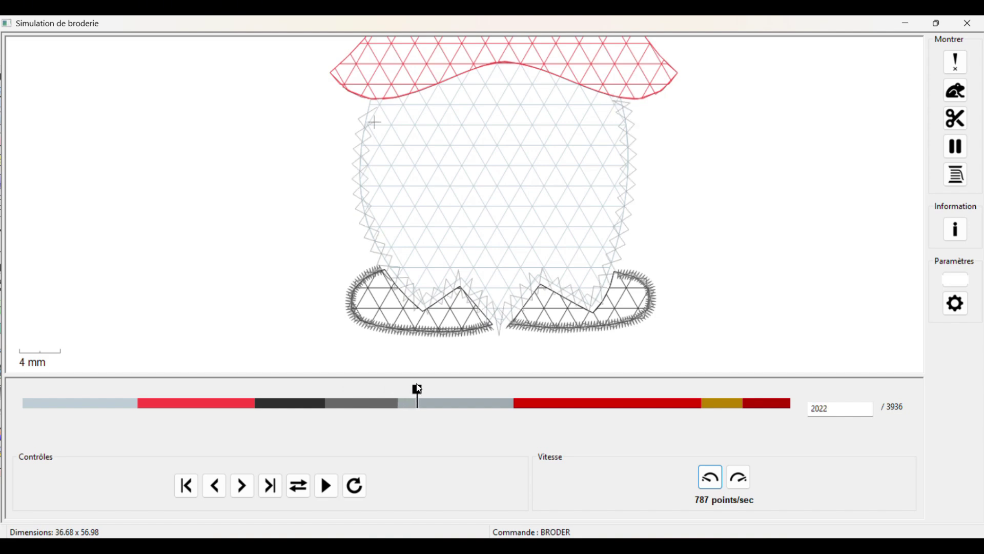
{"action": "scroll", "coordinate": [433, 319], "scroll_direction": "up", "scroll_amount": 5}
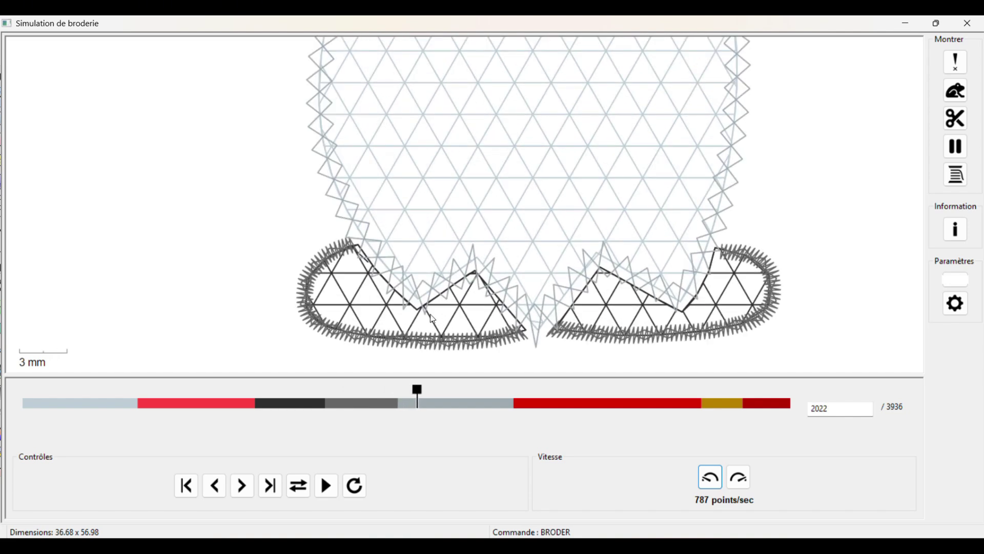
{"action": "scroll", "coordinate": [433, 319], "scroll_direction": "up", "scroll_amount": 1}
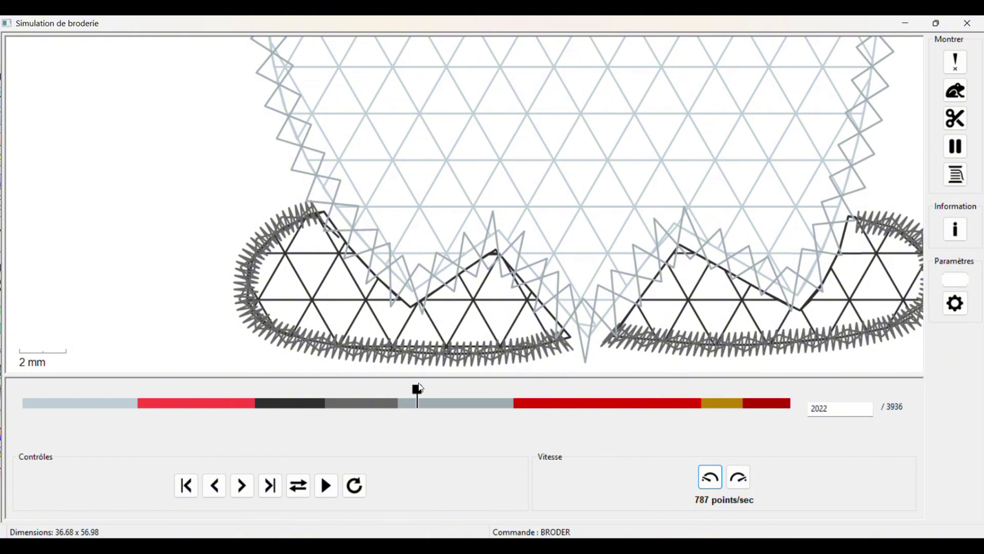
{"action": "left_click_drag", "start_coordinate": [420, 388], "coordinate": [464, 398]}
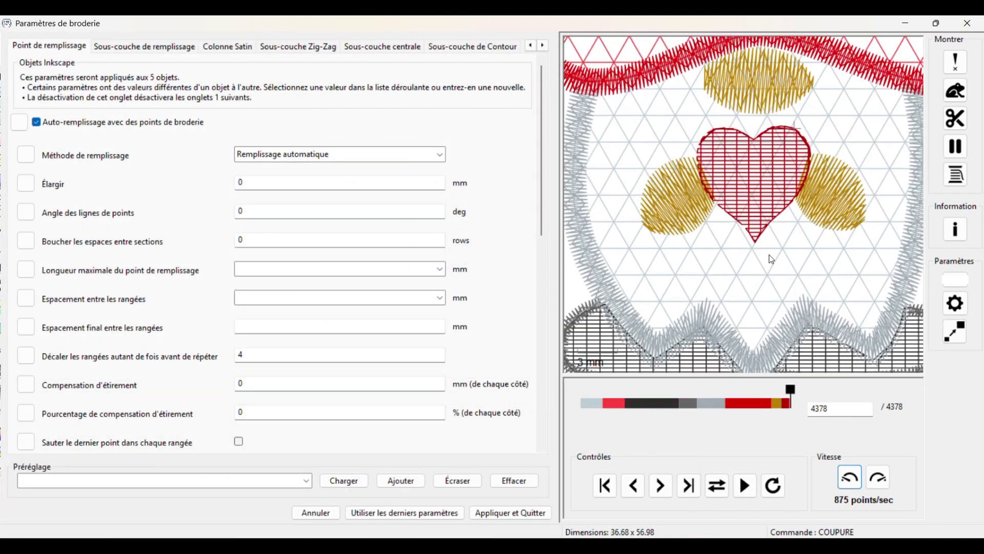
Examine the whole gnome in the embroidery parameters preview, and close the parameters without applying changes
{"action": "scroll", "coordinate": [770, 260], "scroll_direction": "down", "scroll_amount": 3}
{"action": "scroll", "coordinate": [770, 260], "scroll_direction": "down", "scroll_amount": 4}
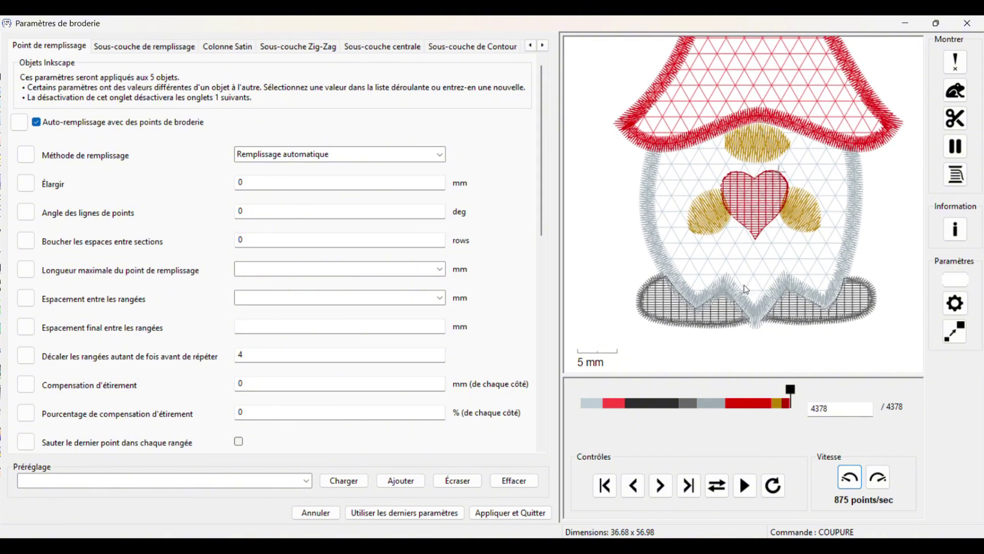
{"action": "scroll", "coordinate": [664, 136], "scroll_direction": "down", "scroll_amount": 1}
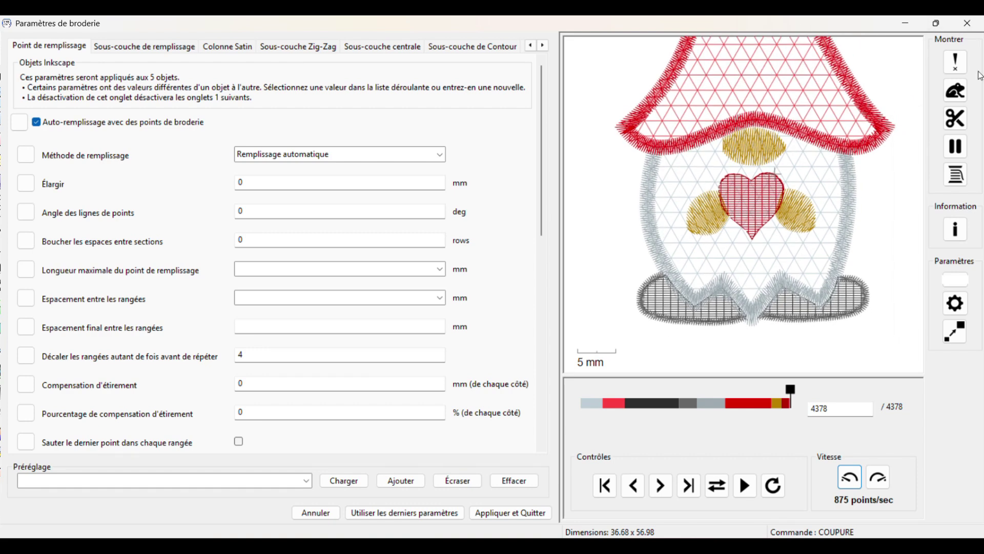
{"action": "left_click", "coordinate": [967, 23]}
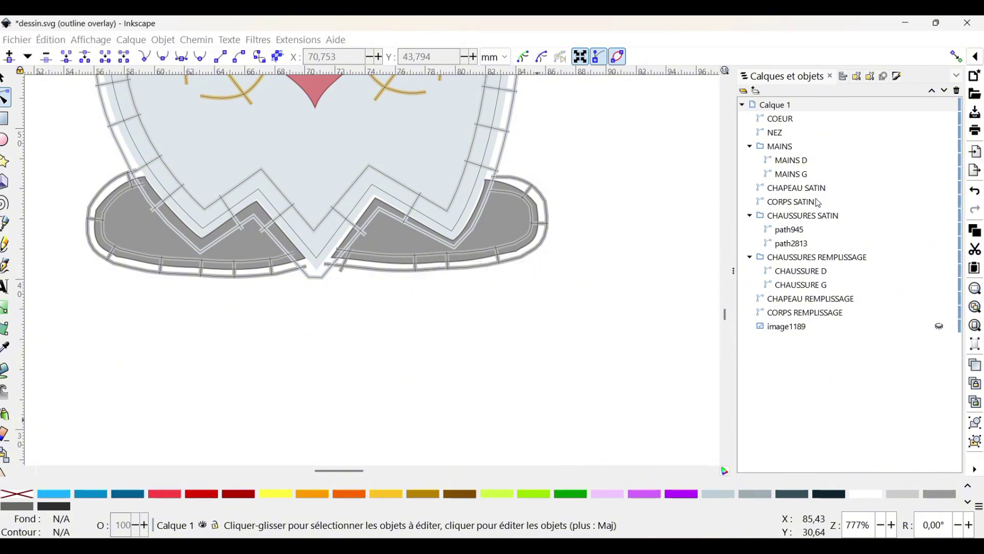
Apply the last used embroidery parameters to the CHAUSSURES REMPLISSAGE group and CHAPEAU REMPLISSAGE
{"action": "left_click", "coordinate": [828, 257]}
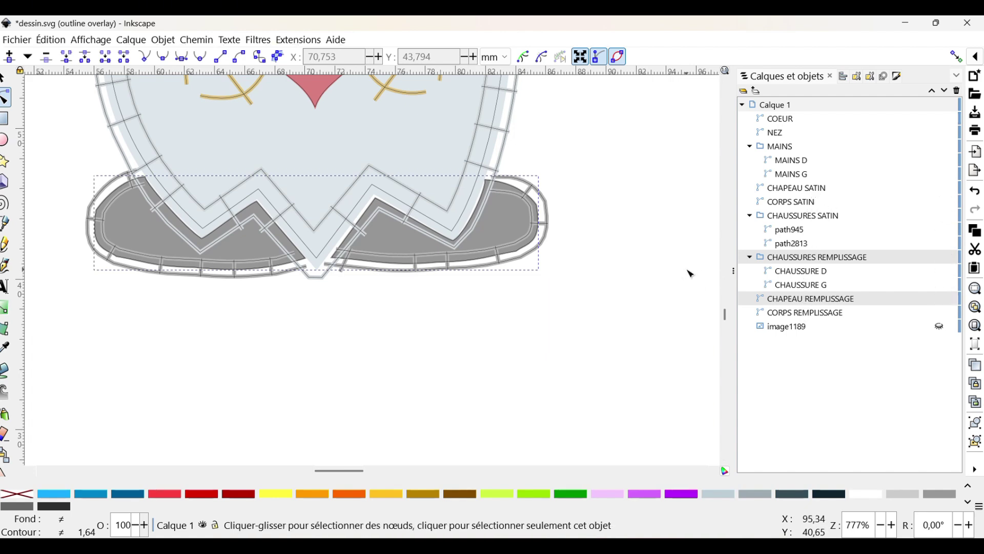
{"action": "key", "text": "alt+q"}
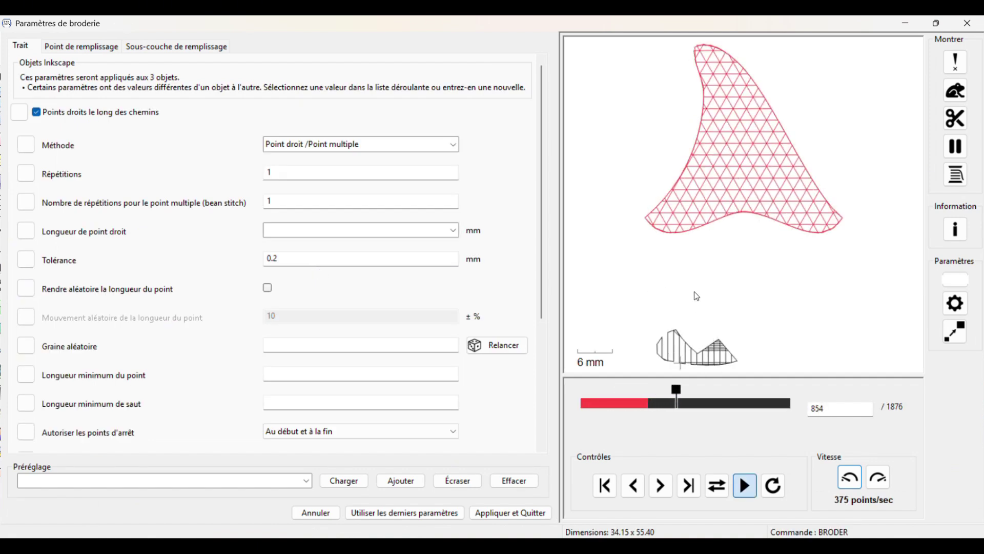
{"action": "left_click", "coordinate": [393, 513]}
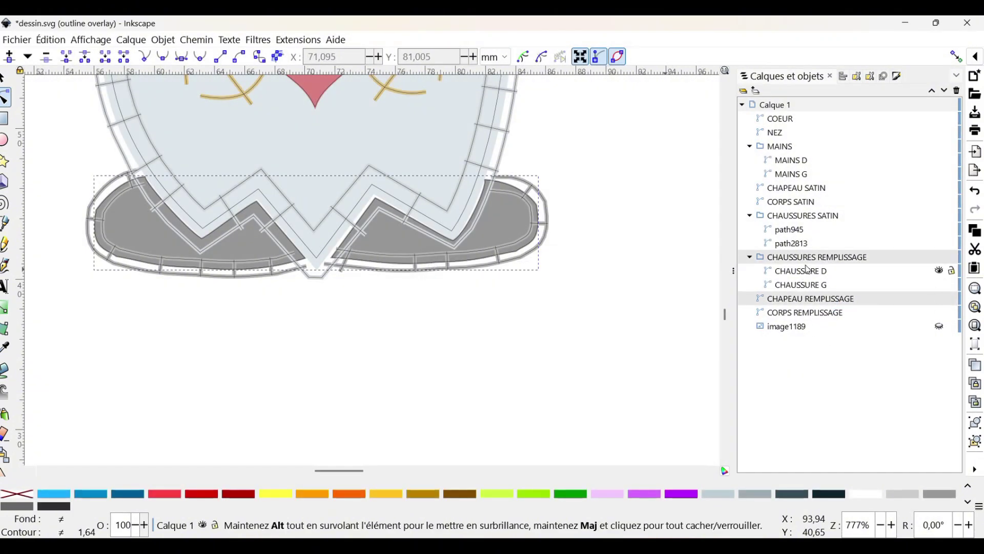
Rename the shoe fill group as CHAUSSURES REMPLISSAGE SIMPLE
{"action": "left_click", "coordinate": [820, 271]}
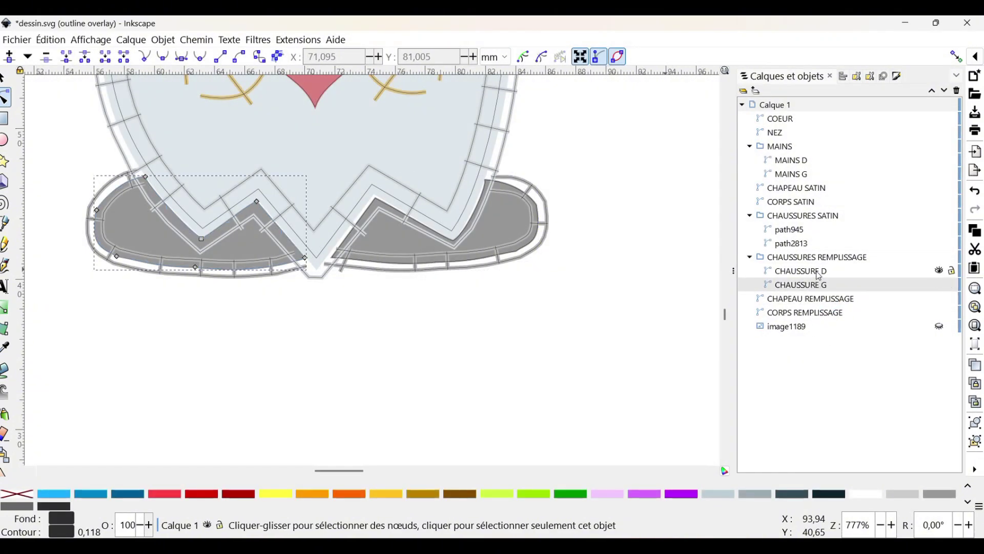
{"action": "left_click", "coordinate": [826, 260]}
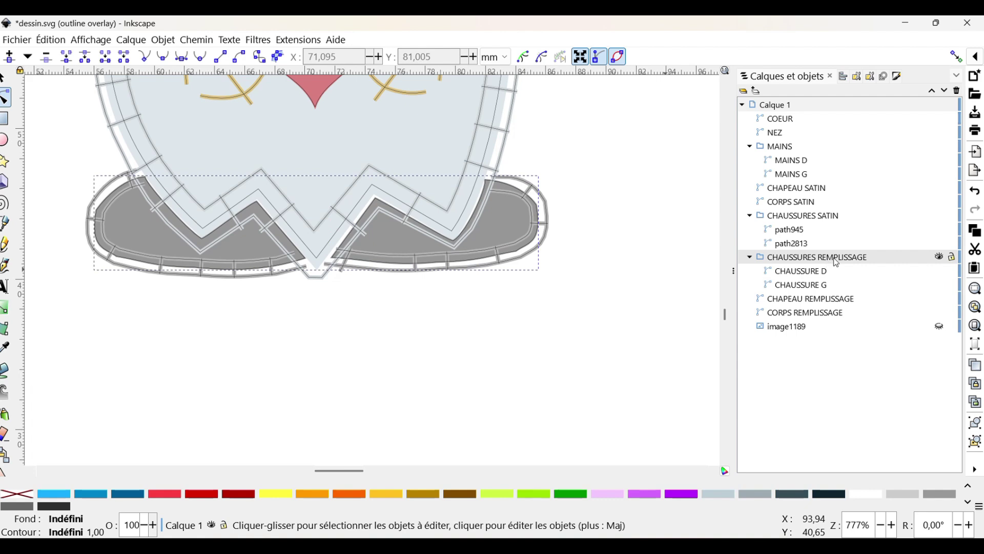
{"action": "left_click", "coordinate": [881, 257]}
{"action": "left_click", "coordinate": [887, 254]}
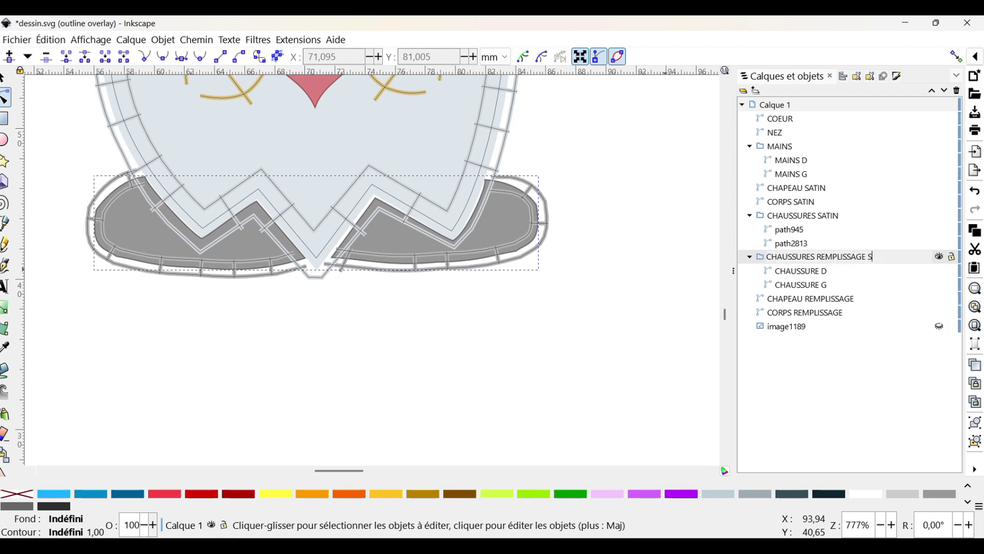
{"action": "type", "text": "SIMPLE"}
{"action": "key", "text": "Return"}
Open the embroidery parameters for CHAPEAU REMPLISSAGE and CORPS REMPLISSAGE together, and set their fill row spacing to 1.5 mm
{"action": "left_click", "coordinate": [834, 298]}
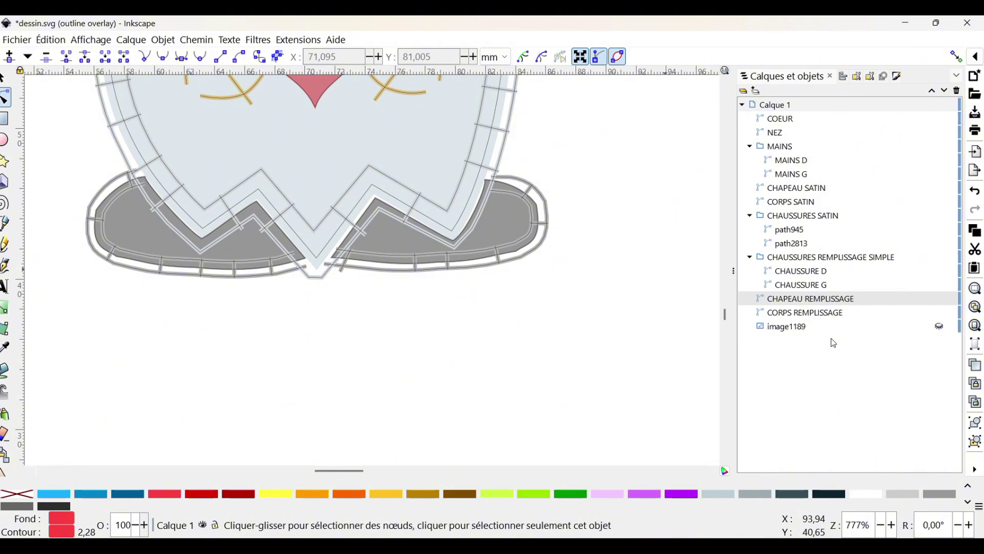
{"action": "left_click", "coordinate": [817, 314], "text": "shift"}
{"action": "key", "text": "alt+q"}
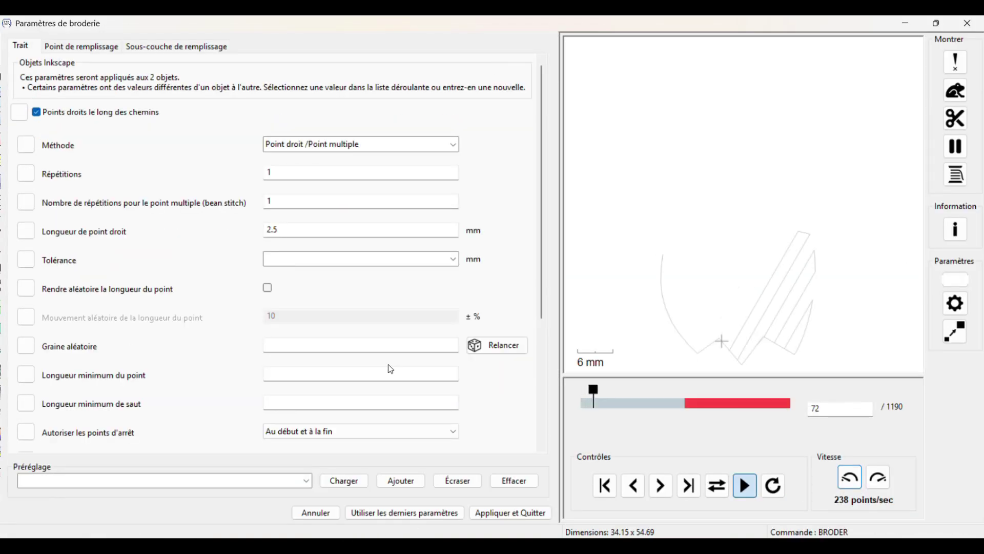
{"action": "left_click", "coordinate": [81, 47]}
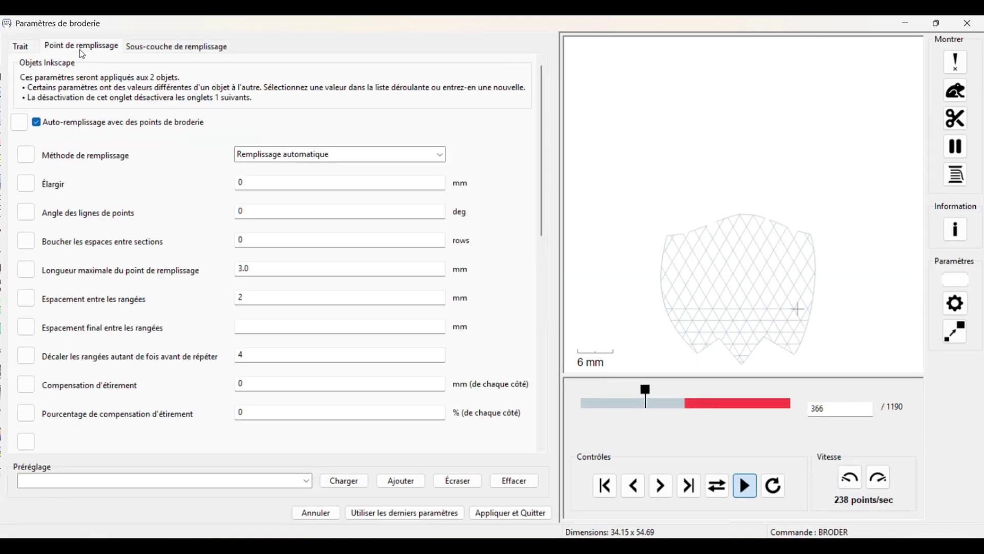
{"action": "double_click", "coordinate": [245, 297]}
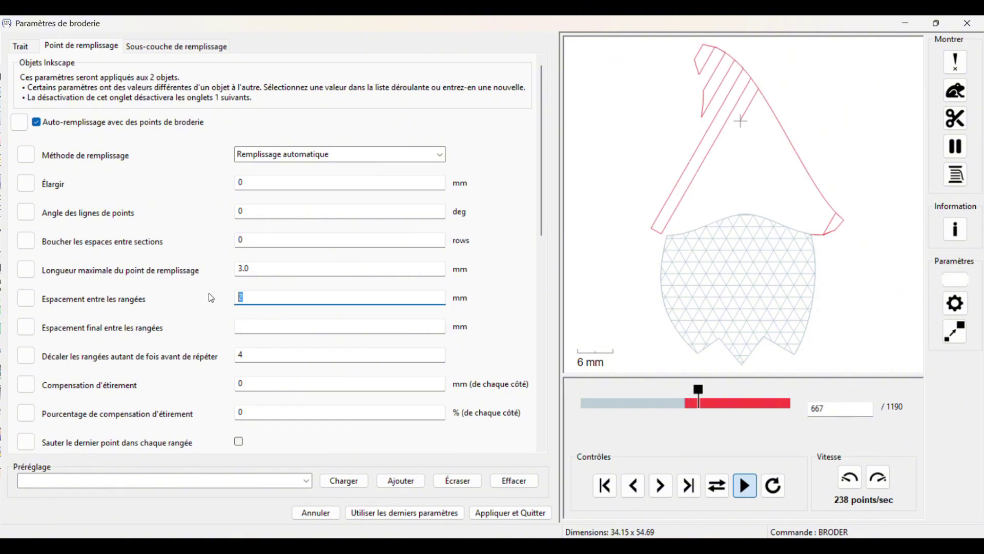
{"action": "type", "text": "1."}
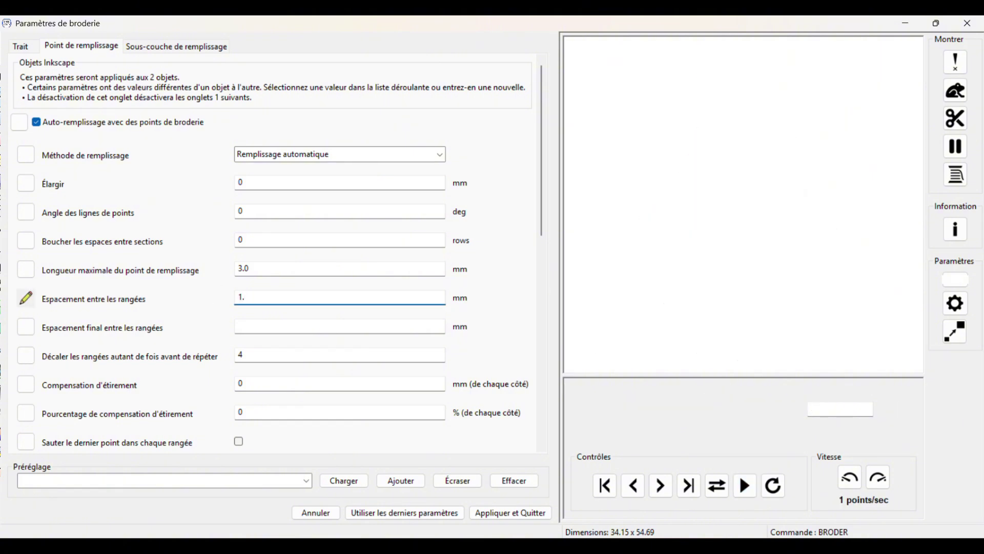
{"action": "type", "text": "5"}
Set the fill underlay's row spacing to 1.5 mm for the hat and body fills, and apply the parameters
{"action": "left_click", "coordinate": [185, 48]}
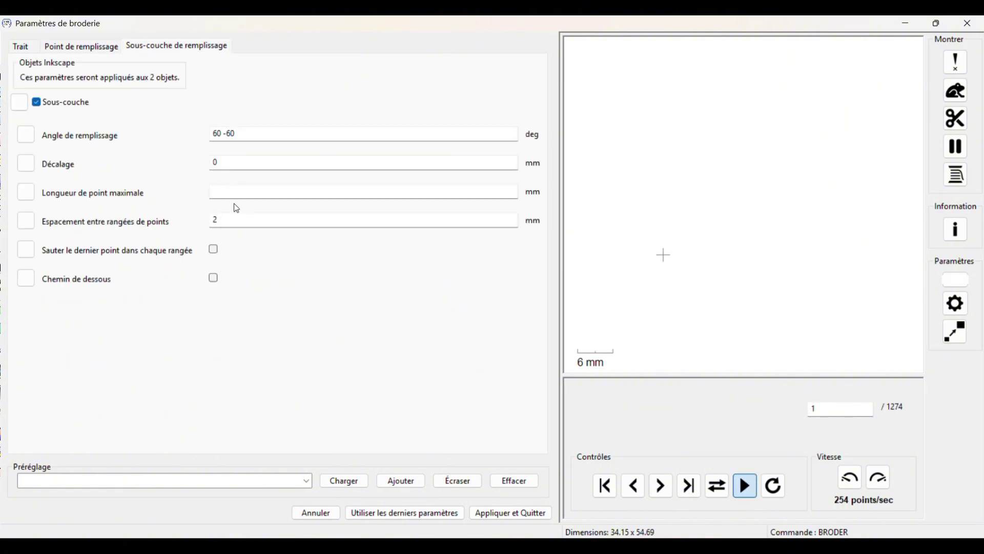
{"action": "type", "text": "1.5"}
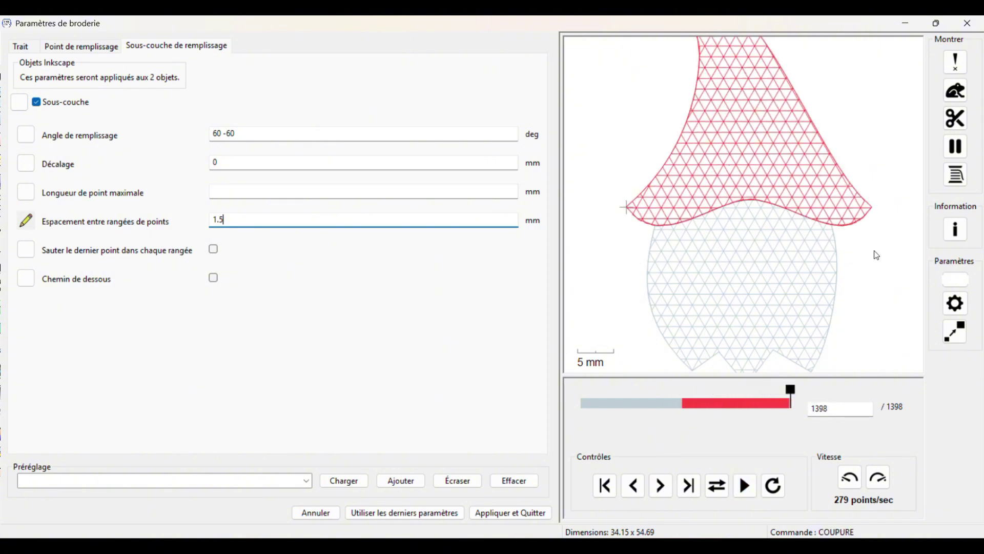
{"action": "left_click", "coordinate": [513, 512]}
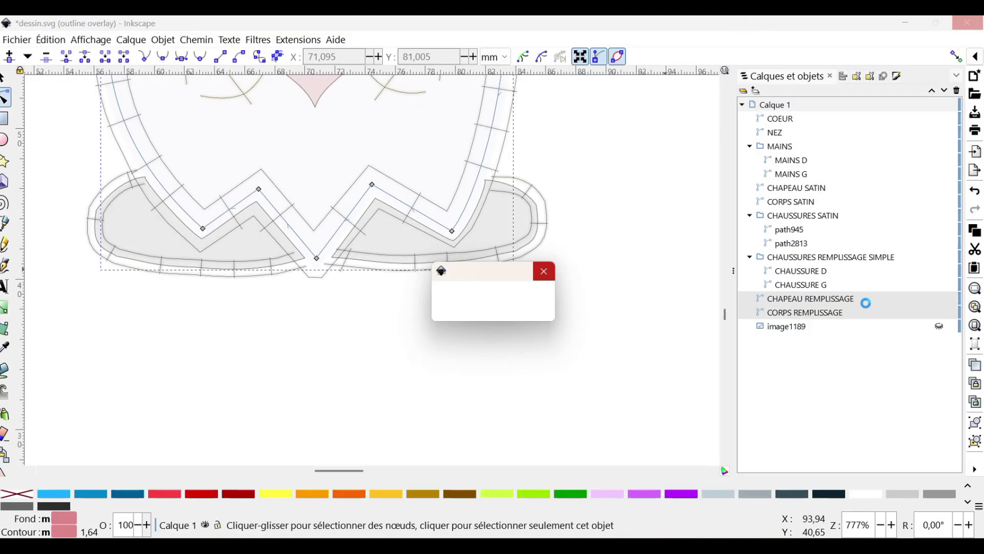
Deselect the fills and examine the hat, body and shoe outlines over the whole gnome drawing
{"action": "scroll", "coordinate": [578, 350], "scroll_direction": "up", "scroll_amount": 1}
{"action": "scroll", "coordinate": [580, 348], "scroll_direction": "down", "scroll_amount": 3}
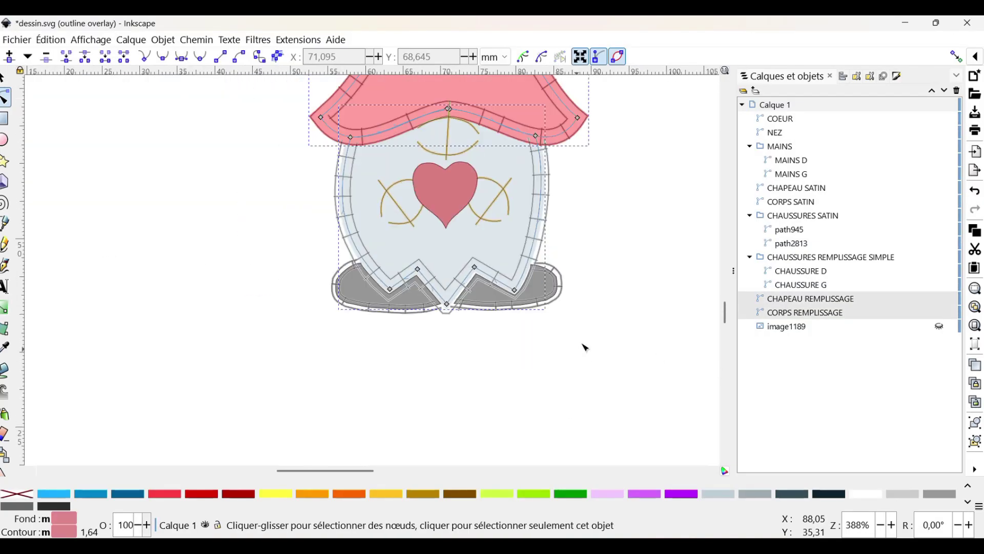
{"action": "left_click", "coordinate": [652, 307]}
{"action": "scroll", "coordinate": [652, 319], "scroll_direction": "up", "scroll_amount": 5}
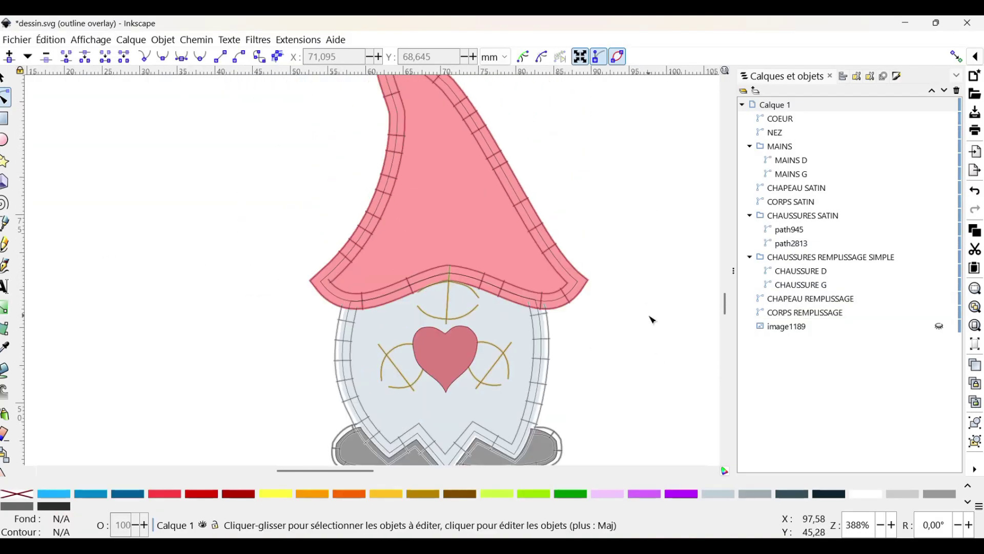
{"action": "scroll", "coordinate": [652, 320], "scroll_direction": "down", "scroll_amount": 1}
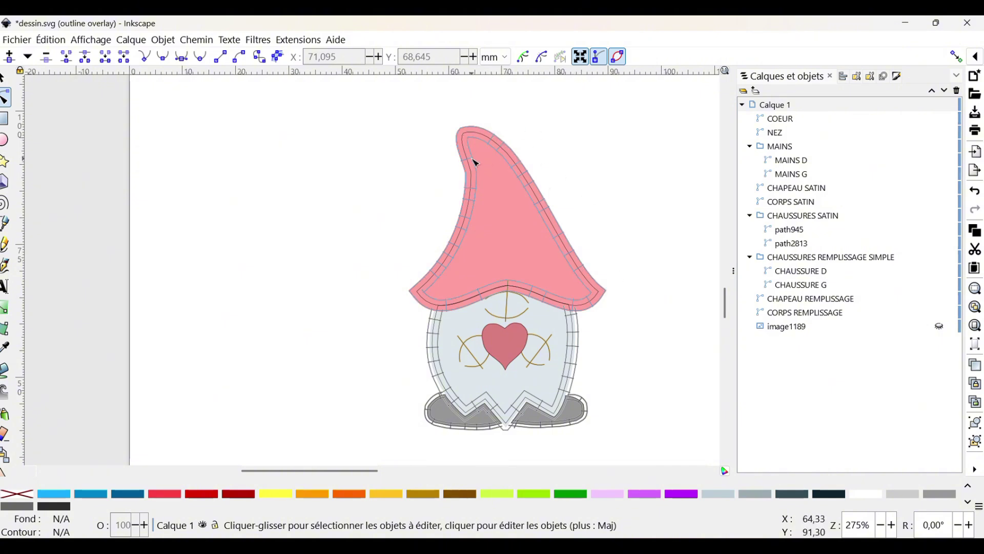
{"action": "scroll", "coordinate": [475, 162], "scroll_direction": "up", "scroll_amount": 2}
{"action": "scroll", "coordinate": [480, 174], "scroll_direction": "down", "scroll_amount": 1}
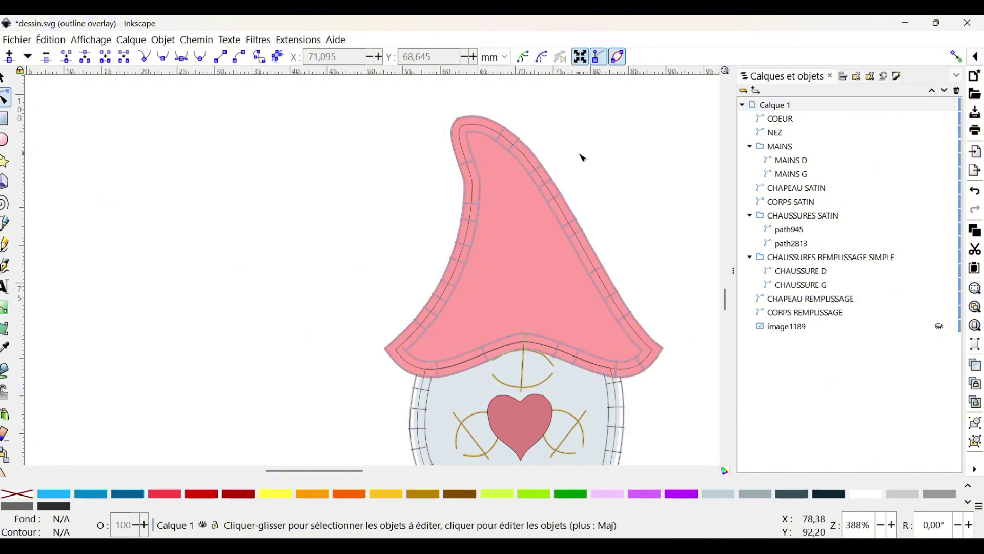
{"action": "scroll", "coordinate": [582, 154], "scroll_direction": "down", "scroll_amount": 2}
{"action": "scroll", "coordinate": [597, 197], "scroll_direction": "up", "scroll_amount": 2}
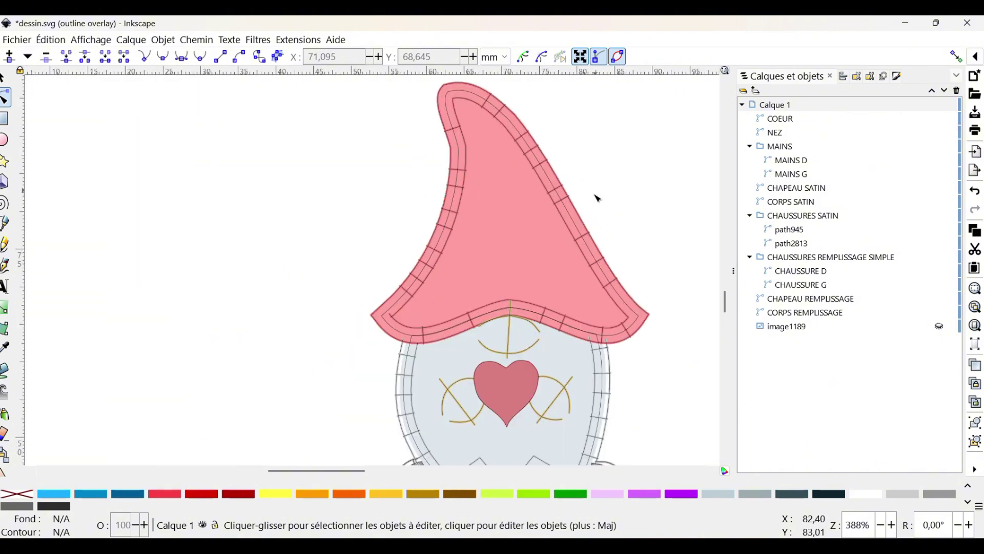
{"action": "scroll", "coordinate": [516, 200], "scroll_direction": "down", "scroll_amount": 2}
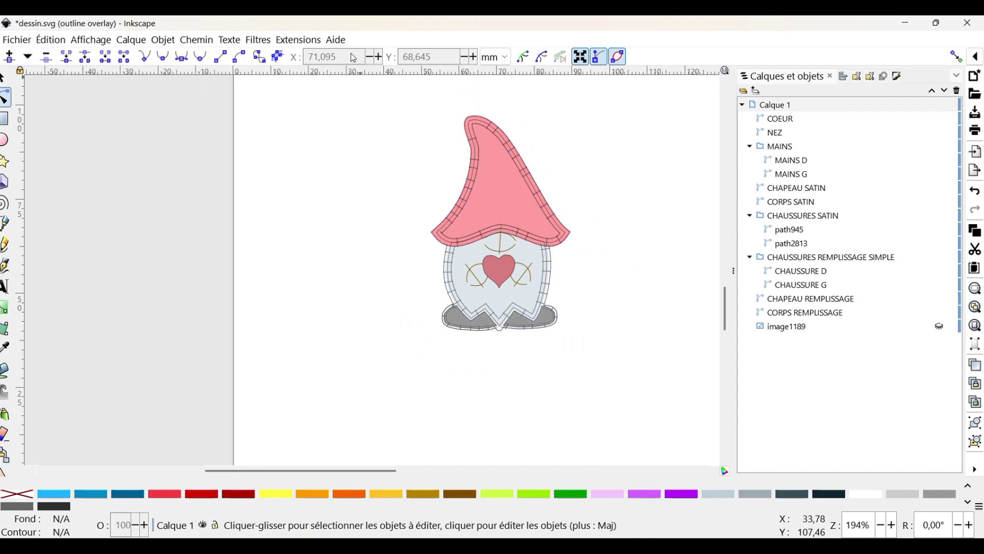
Generate the Ink/Stitch stitch plan preview outside the canvas and examine the gnome's fill and satin stitches in it
{"action": "left_click", "coordinate": [310, 40]}
{"action": "mouse_move", "coordinate": [339, 244]}
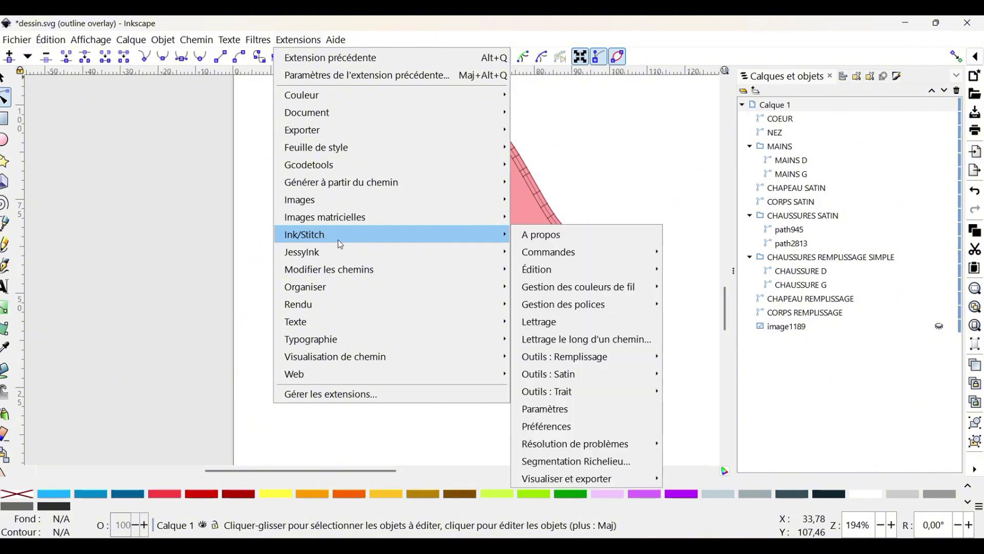
{"action": "mouse_move", "coordinate": [633, 476]}
{"action": "left_click", "coordinate": [781, 509]}
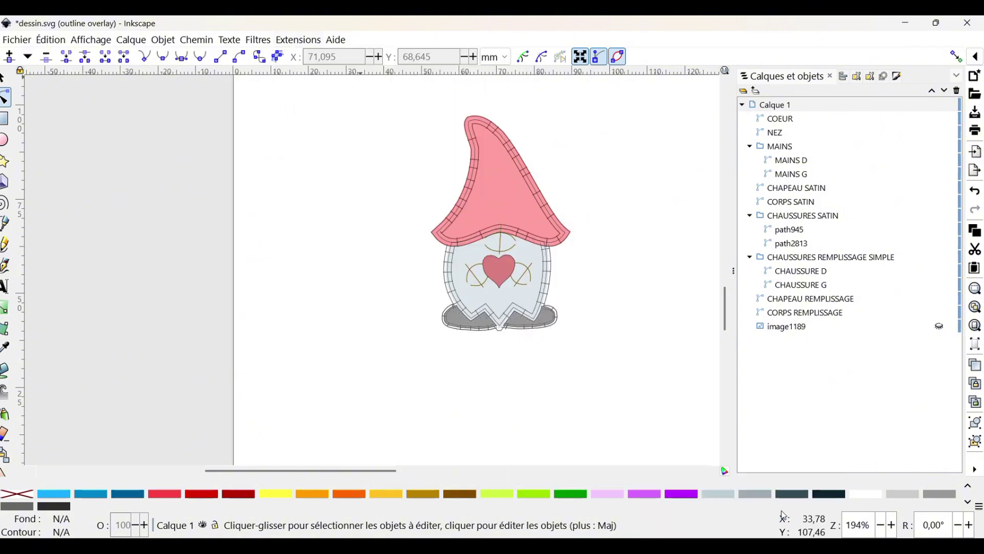
{"action": "left_click", "coordinate": [308, 318]}
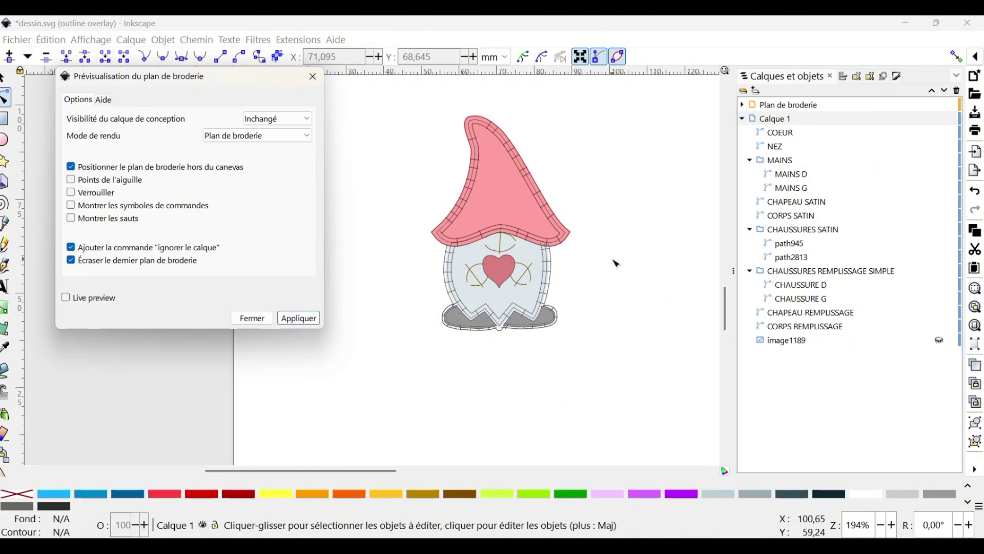
{"action": "left_click", "coordinate": [251, 317]}
{"action": "left_click_drag", "start_coordinate": [379, 470], "coordinate": [575, 457]}
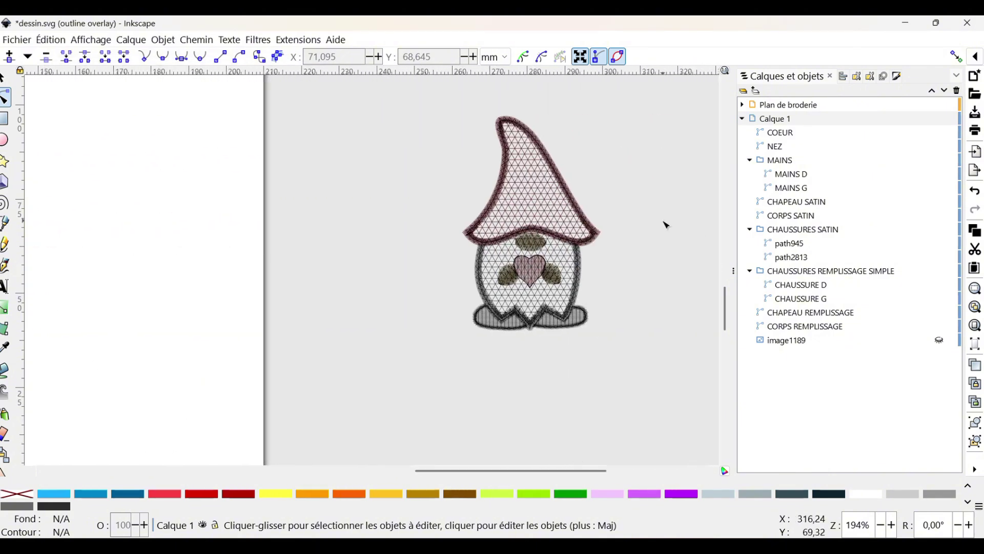
{"action": "scroll", "coordinate": [666, 224], "scroll_direction": "up", "scroll_amount": 3}
{"action": "scroll", "coordinate": [626, 227], "scroll_direction": "down", "scroll_amount": 1}
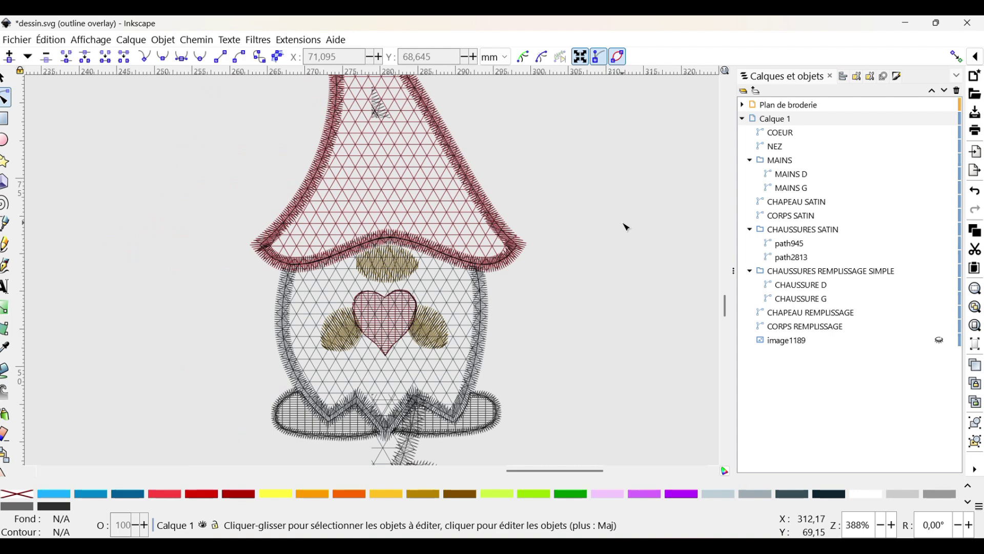
{"action": "scroll", "coordinate": [626, 227], "scroll_direction": "down", "scroll_amount": 1}
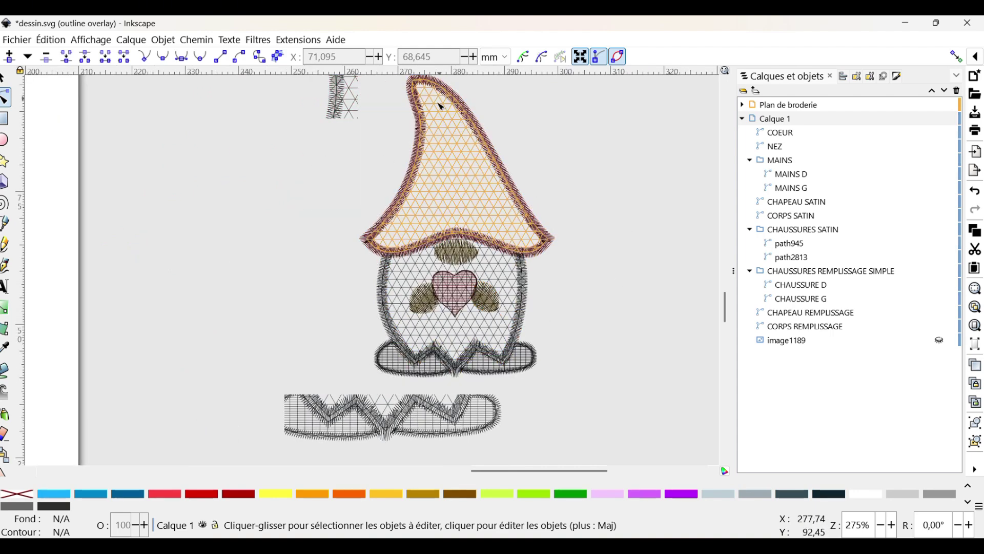
Run the Ink/Stitch PDF export to open the embroidery's print preview in the browser
{"action": "left_click", "coordinate": [285, 41]}
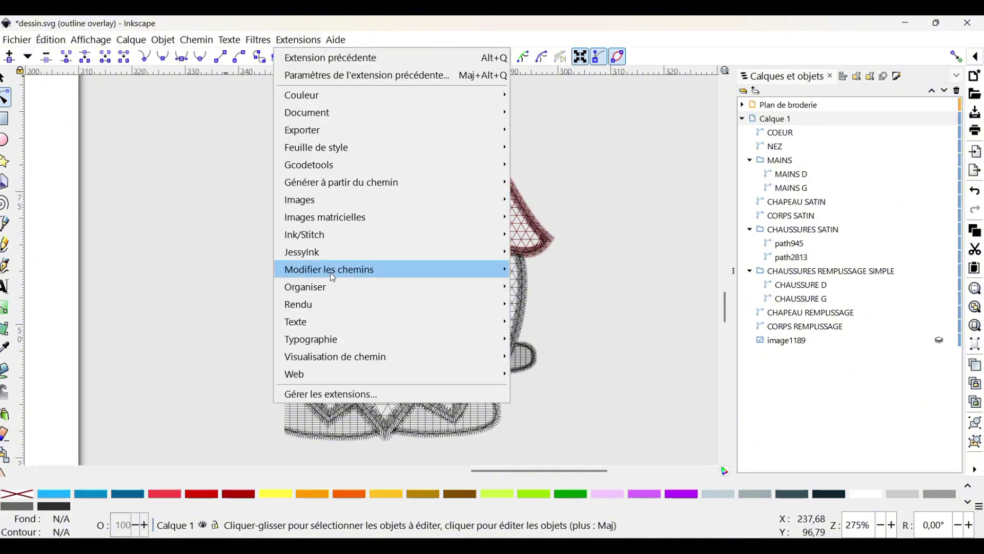
{"action": "mouse_move", "coordinate": [337, 236]}
{"action": "left_click", "coordinate": [566, 490]}
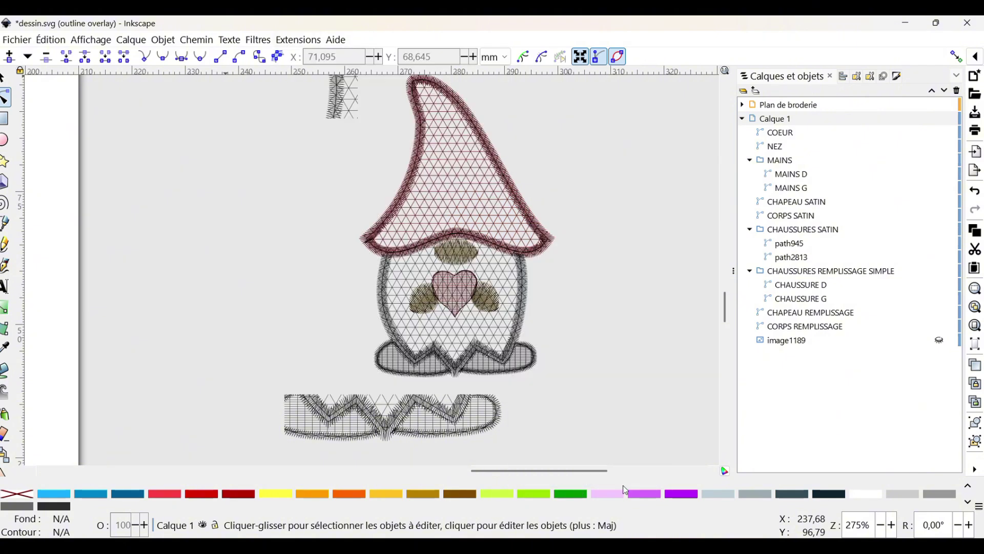
{"action": "left_click", "coordinate": [298, 41]}
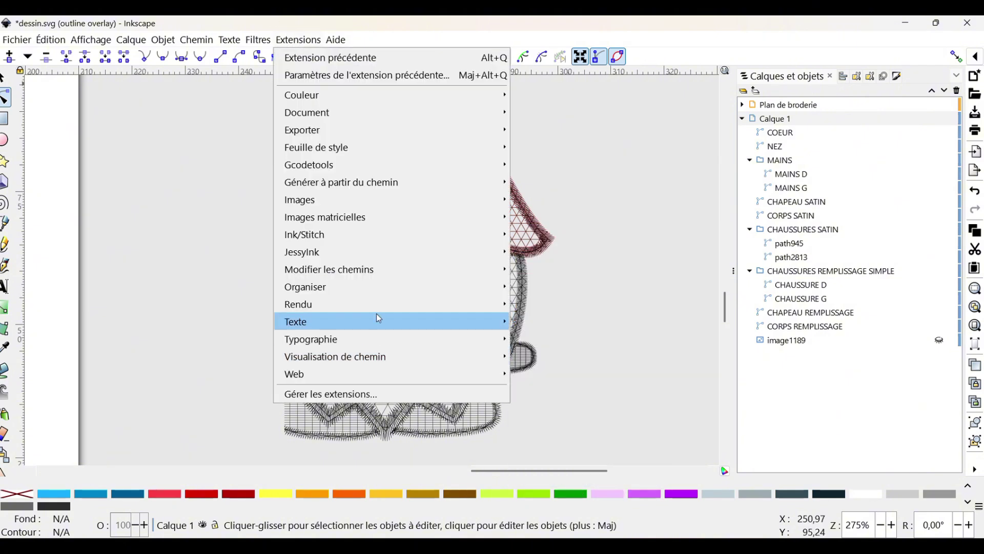
{"action": "mouse_move", "coordinate": [378, 236]}
{"action": "mouse_move", "coordinate": [559, 478]}
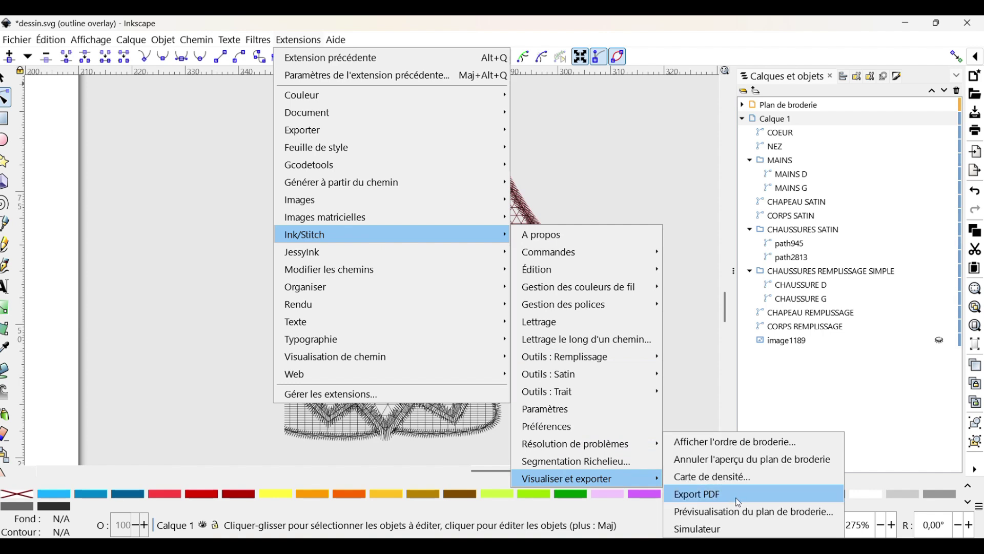
{"action": "left_click", "coordinate": [741, 497]}
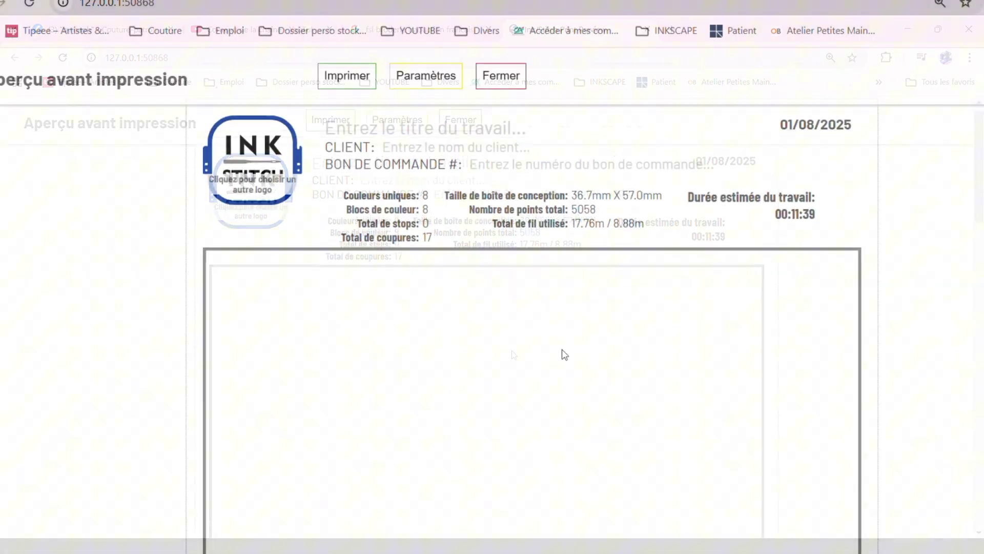
Move the gnome toward the middle of the first page's design frame and enlarge it to 175%
{"action": "scroll", "coordinate": [561, 349], "scroll_direction": "down", "scroll_amount": 5}
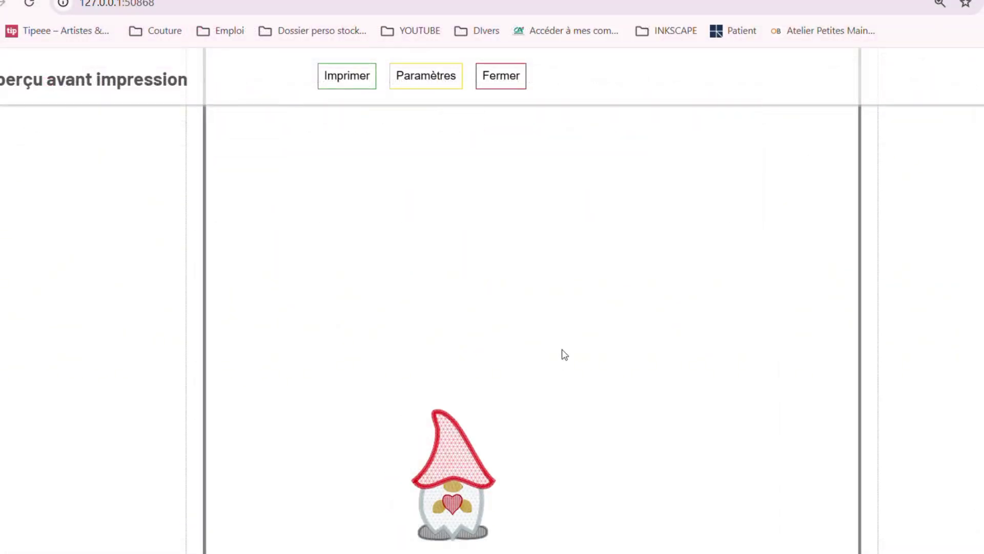
{"action": "scroll", "coordinate": [562, 354], "scroll_direction": "down", "scroll_amount": 2}
{"action": "scroll", "coordinate": [528, 359], "scroll_direction": "up", "scroll_amount": 2}
{"action": "scroll", "coordinate": [500, 364], "scroll_direction": "up", "scroll_amount": 3}
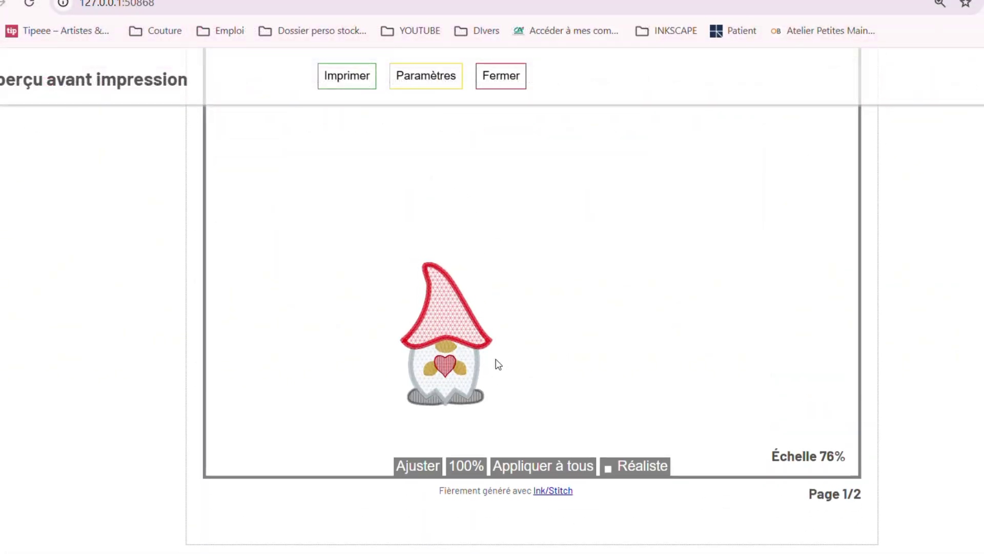
{"action": "left_click_drag", "start_coordinate": [414, 400], "coordinate": [477, 300]}
{"action": "scroll", "coordinate": [477, 308], "scroll_direction": "up", "scroll_amount": 5}
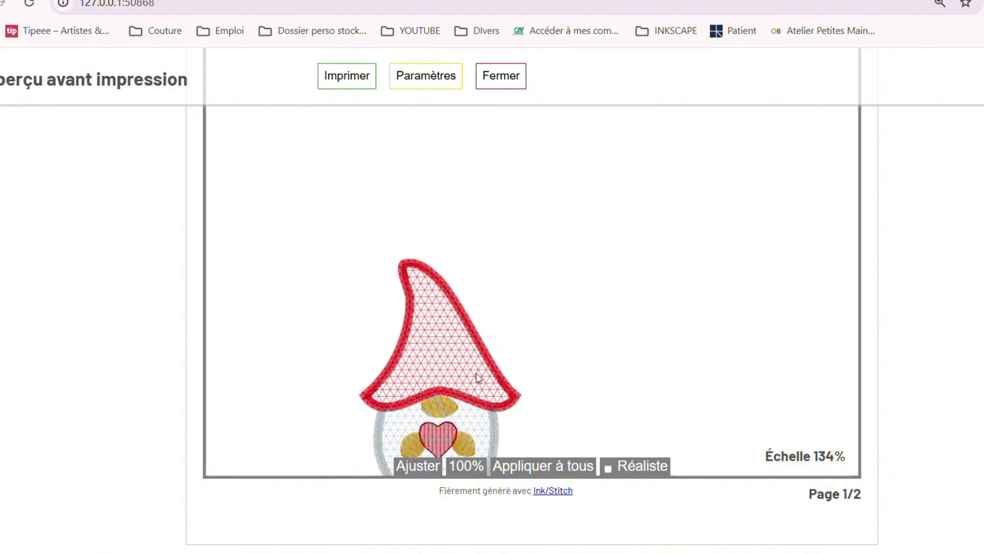
{"action": "left_click_drag", "start_coordinate": [489, 372], "coordinate": [602, 221]}
{"action": "scroll", "coordinate": [575, 269], "scroll_direction": "up", "scroll_amount": 3}
{"action": "left_click_drag", "start_coordinate": [560, 292], "coordinate": [565, 256]}
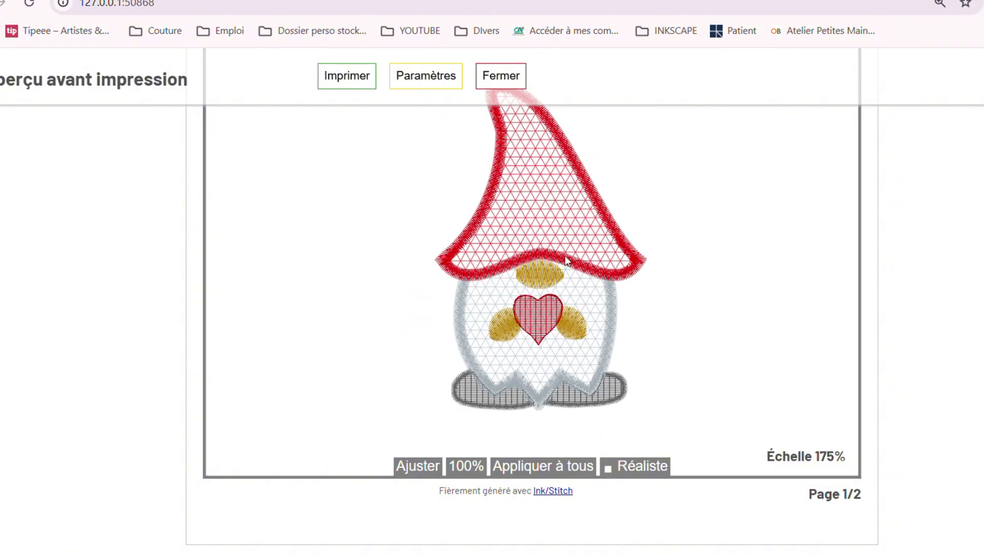
Enlarge the gnome to 228%, adjust its position in the design frame, and turn on realistic rendering
{"action": "scroll", "coordinate": [718, 289], "scroll_direction": "up", "scroll_amount": 4}
{"action": "scroll", "coordinate": [569, 253], "scroll_direction": "down", "scroll_amount": 3}
{"action": "scroll", "coordinate": [564, 322], "scroll_direction": "up", "scroll_amount": 3}
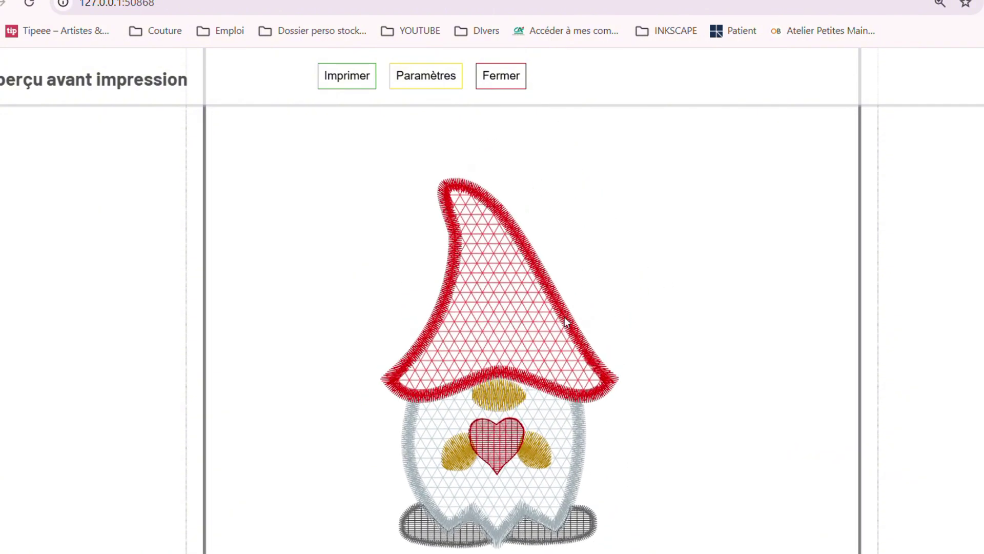
{"action": "mouse_move", "coordinate": [564, 323]}
{"action": "left_mouse_down"}
{"action": "mouse_move", "coordinate": [489, 460]}
{"action": "mouse_move", "coordinate": [549, 332]}
{"action": "left_mouse_up"}
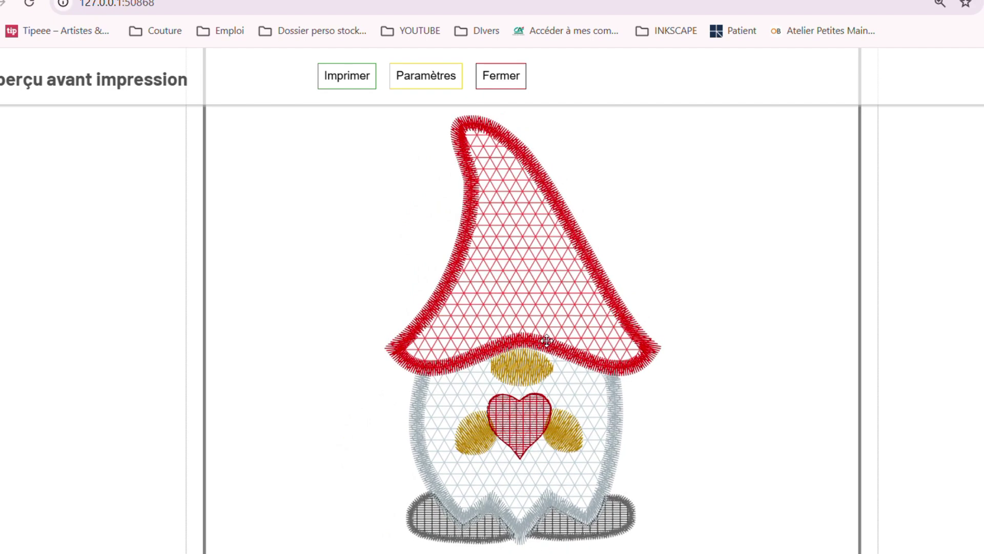
{"action": "scroll", "coordinate": [567, 328], "scroll_direction": "down", "scroll_amount": 3}
{"action": "left_click", "coordinate": [607, 545]}
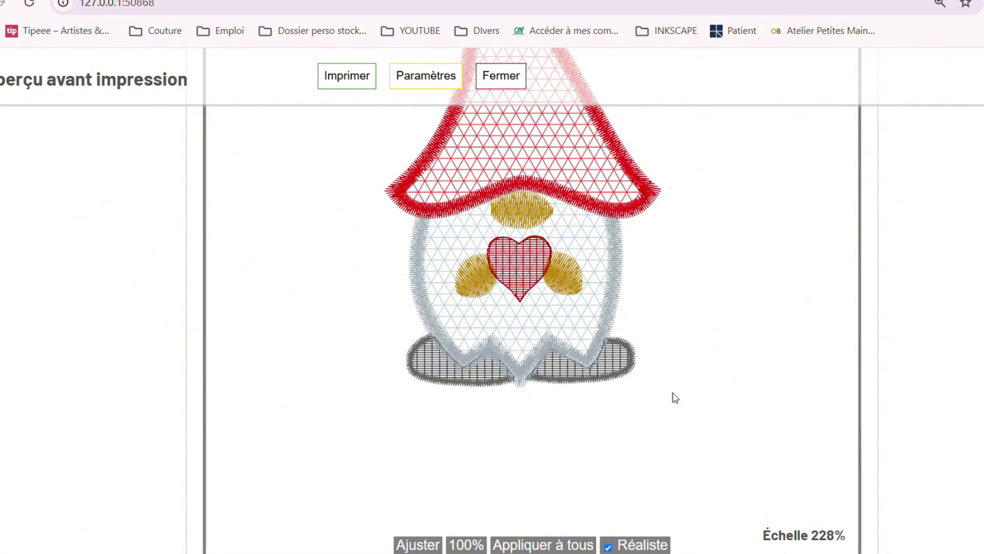
Enlarge the realistic rendering to 377% and examine the stitching on the gnome's hat, body, heart, hands and shoes
{"action": "scroll", "coordinate": [629, 402], "scroll_direction": "up", "scroll_amount": 1}
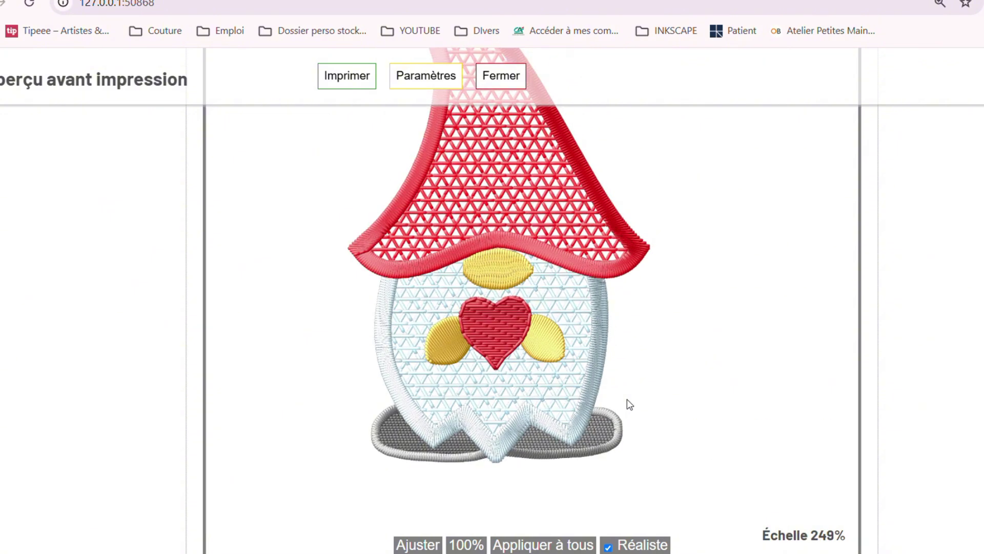
{"action": "scroll", "coordinate": [626, 399], "scroll_direction": "up", "scroll_amount": 1}
{"action": "left_click_drag", "start_coordinate": [604, 393], "coordinate": [647, 265]}
{"action": "scroll", "coordinate": [478, 497], "scroll_direction": "up", "scroll_amount": 4}
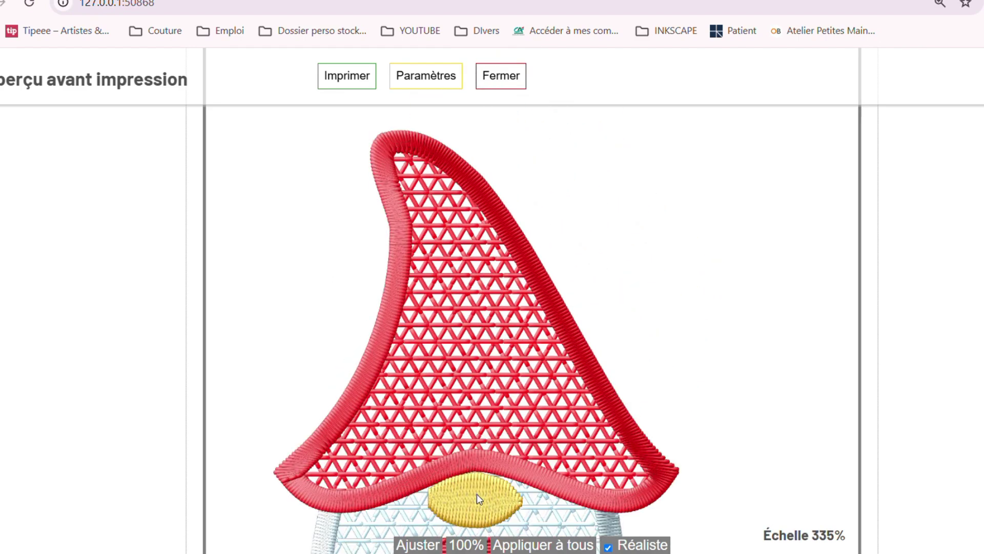
{"action": "left_click_drag", "start_coordinate": [476, 493], "coordinate": [521, 270]}
{"action": "left_click_drag", "start_coordinate": [504, 455], "coordinate": [508, 347]}
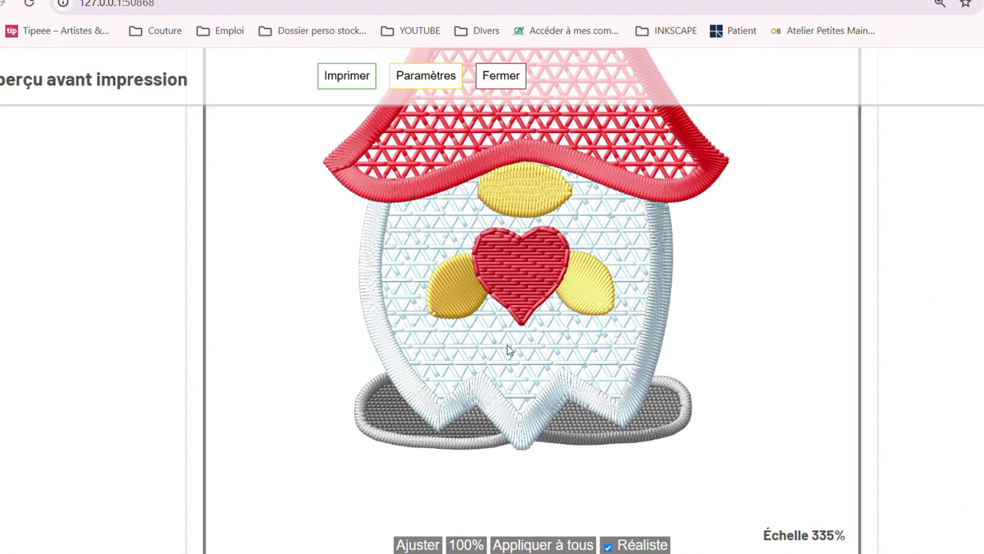
{"action": "scroll", "coordinate": [430, 438], "scroll_direction": "up", "scroll_amount": 1}
{"action": "left_click_drag", "start_coordinate": [404, 487], "coordinate": [414, 366]}
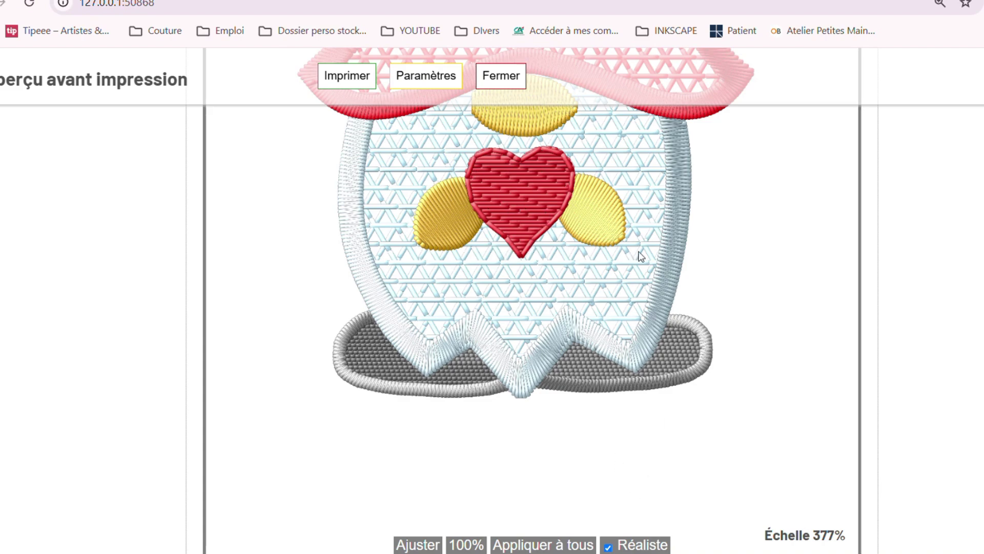
{"action": "scroll", "coordinate": [729, 235], "scroll_direction": "up", "scroll_amount": 6}
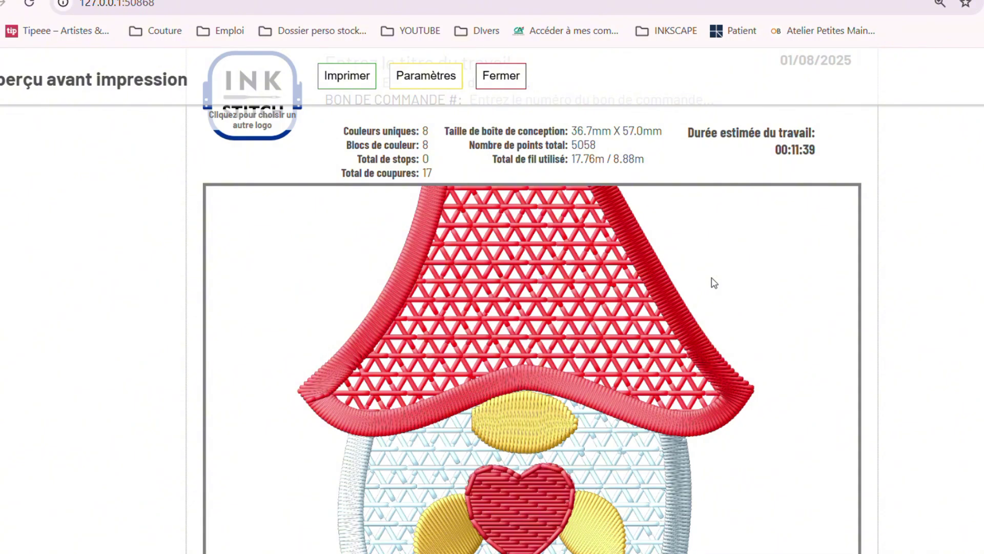
{"action": "scroll", "coordinate": [714, 283], "scroll_direction": "down", "scroll_amount": 3}
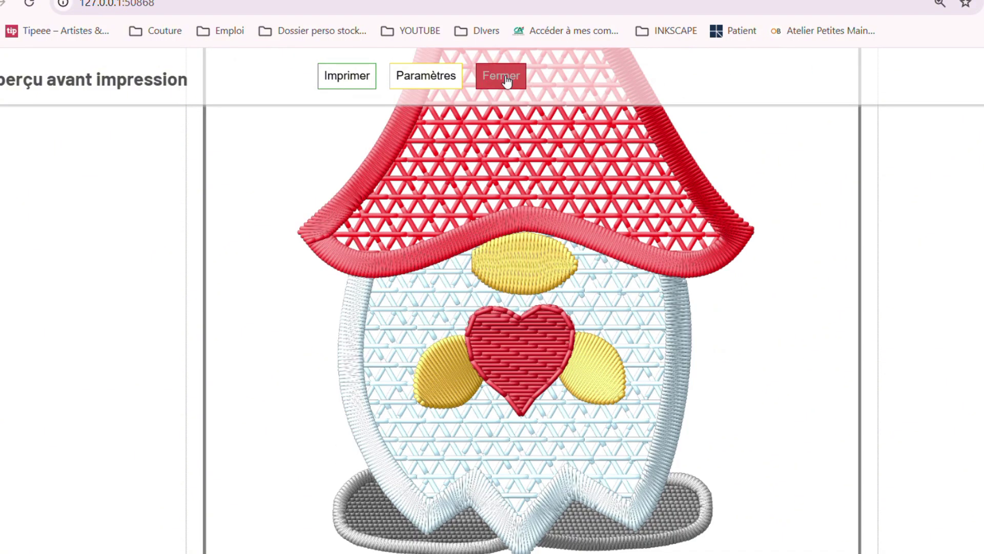
Close the Ink/Stitch print preview and its message window, and return to the dessin.svg drawing in Inkscape
{"action": "left_click", "coordinate": [506, 78]}
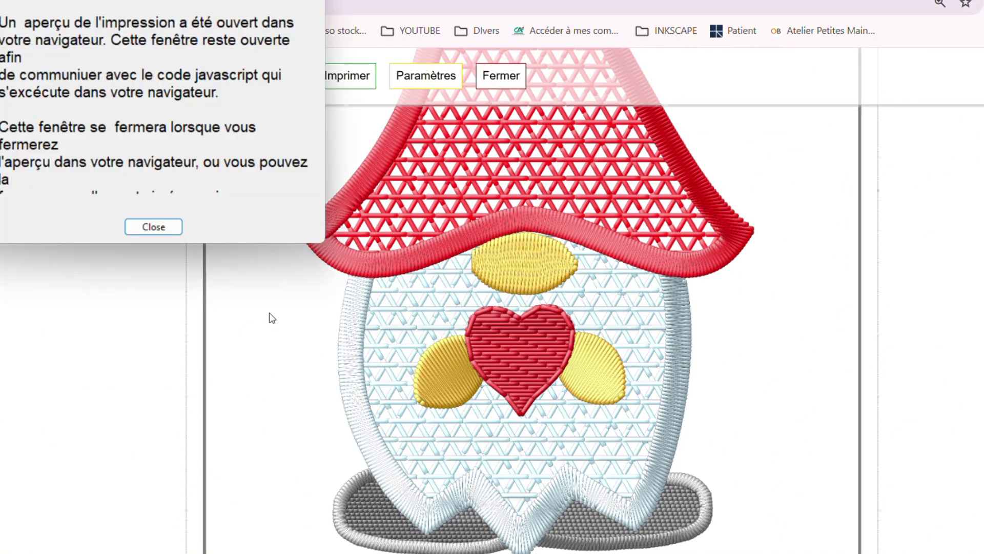
{"action": "mouse_move", "coordinate": [654, 546]}
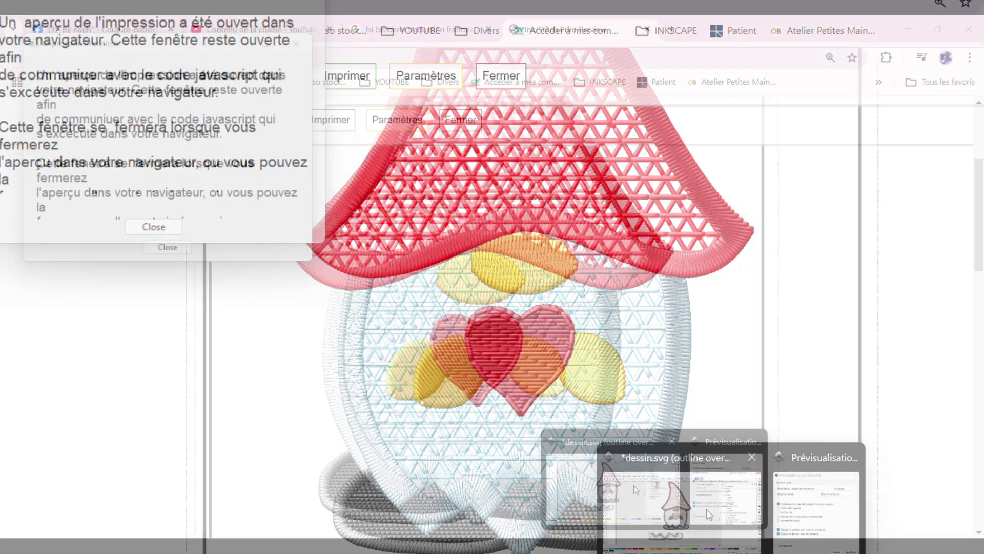
{"action": "left_click", "coordinate": [708, 514]}
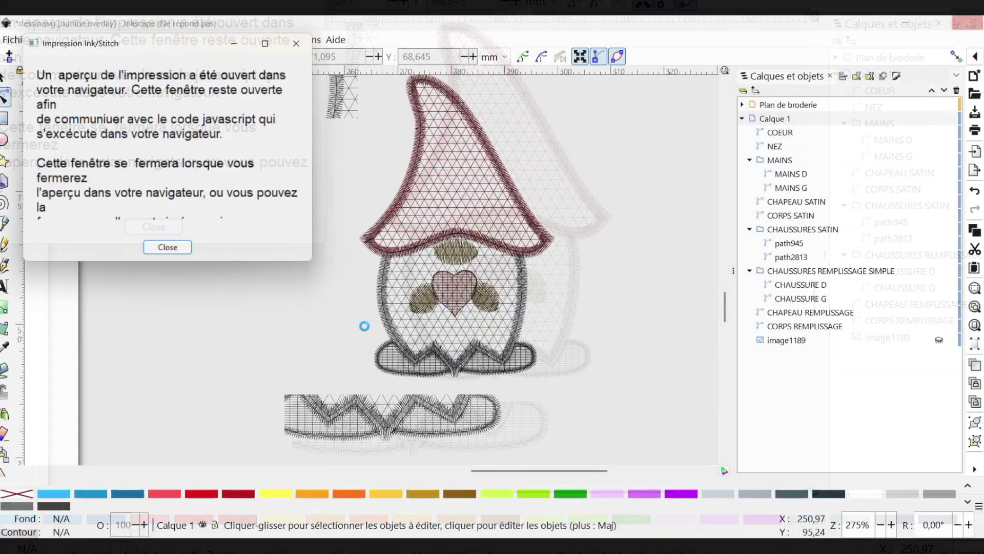
{"action": "left_click", "coordinate": [168, 248]}
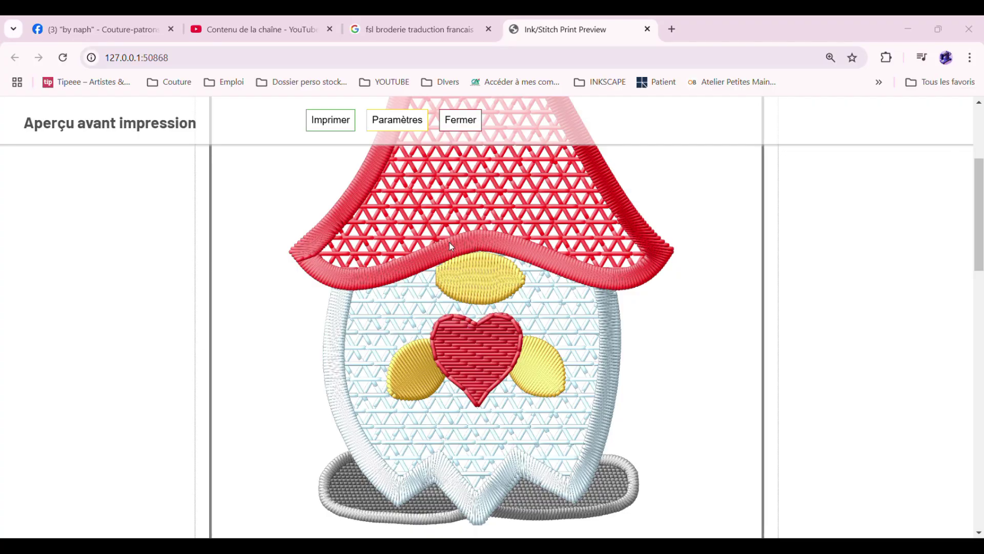
{"action": "mouse_move", "coordinate": [634, 533]}
{"action": "left_click", "coordinate": [620, 476]}
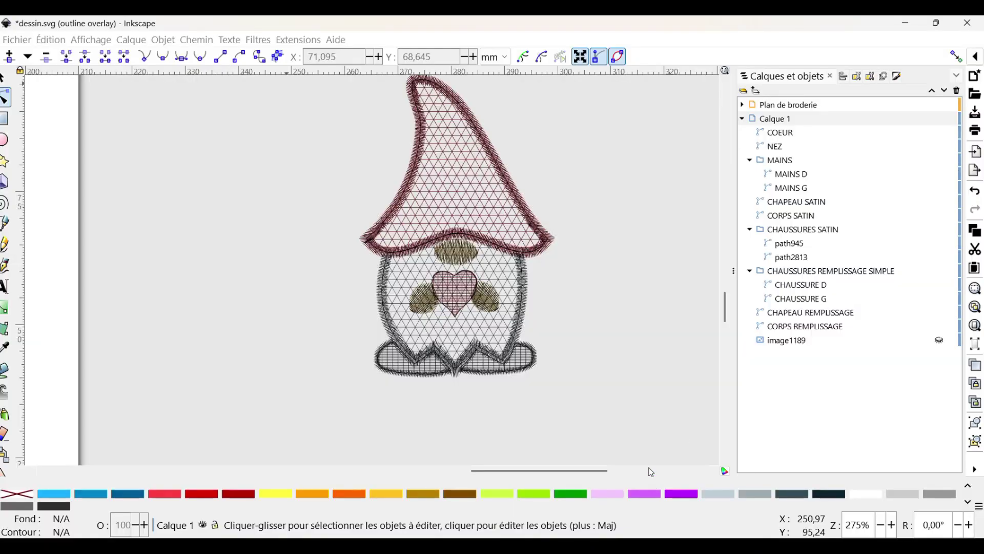
{"action": "scroll", "coordinate": [584, 423], "scroll_direction": "up", "scroll_amount": 1}
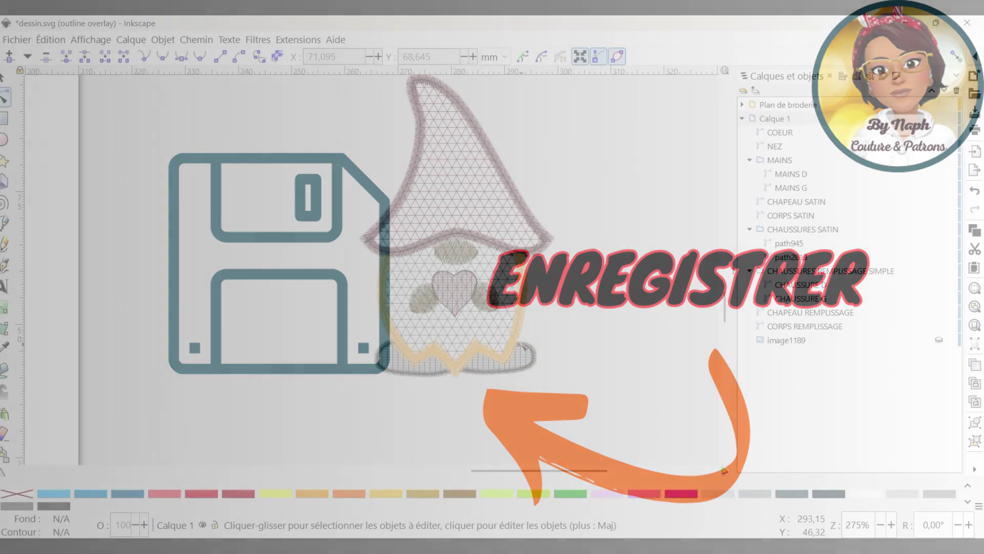
{"action": "left_click", "coordinate": [17, 40]}
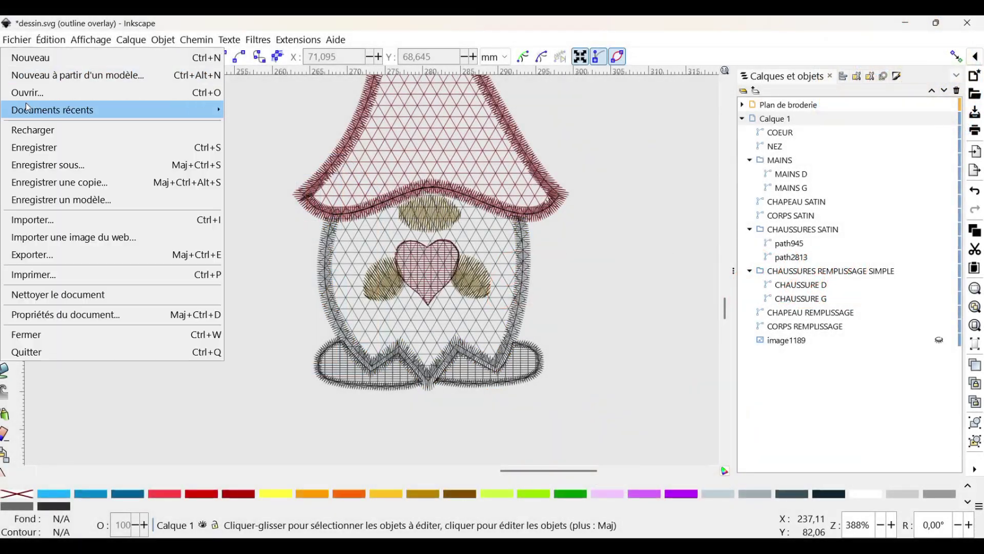
{"action": "left_click", "coordinate": [48, 165]}
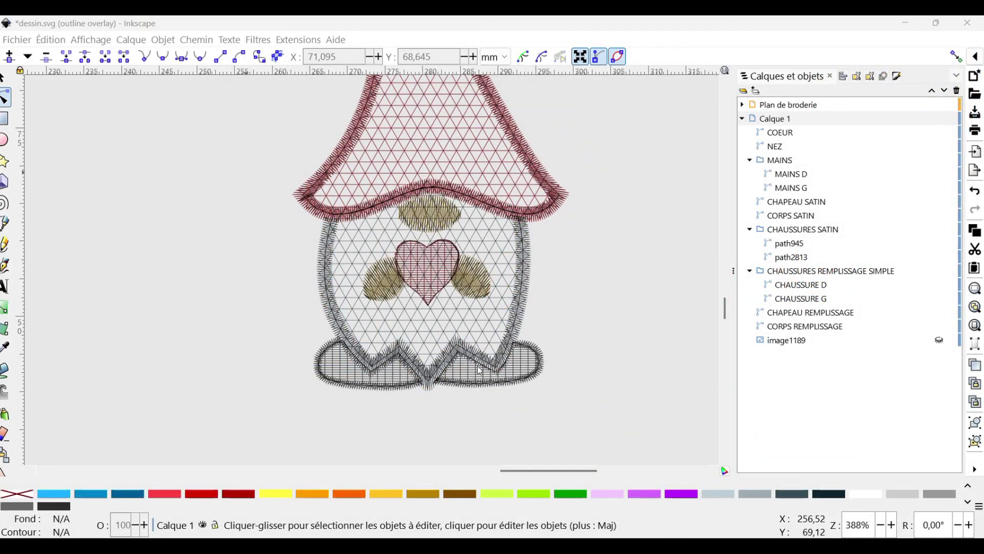
{"action": "left_click", "coordinate": [835, 326]}
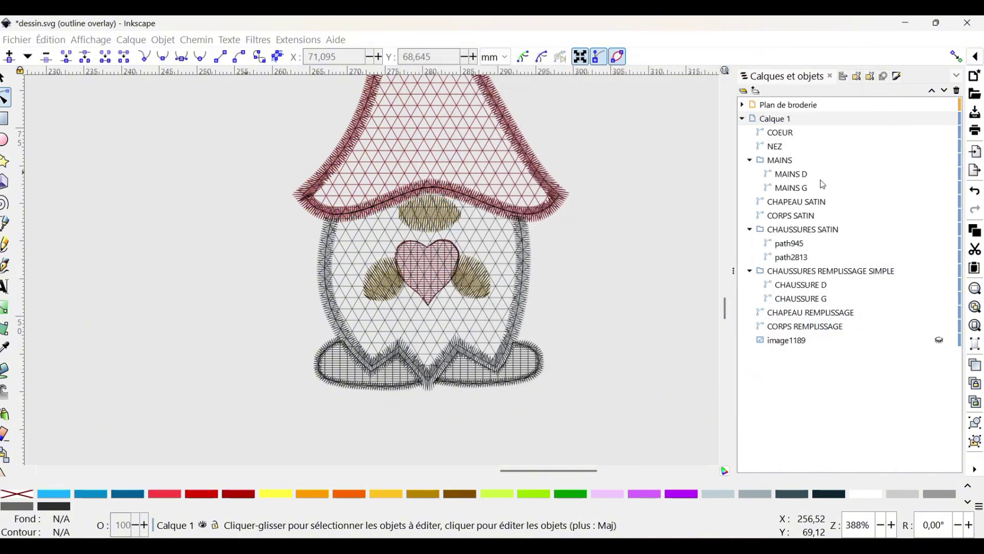
Delete the Plan de broderie layer that holds the stitch plan preview beside the page
{"action": "left_click", "coordinate": [791, 106]}
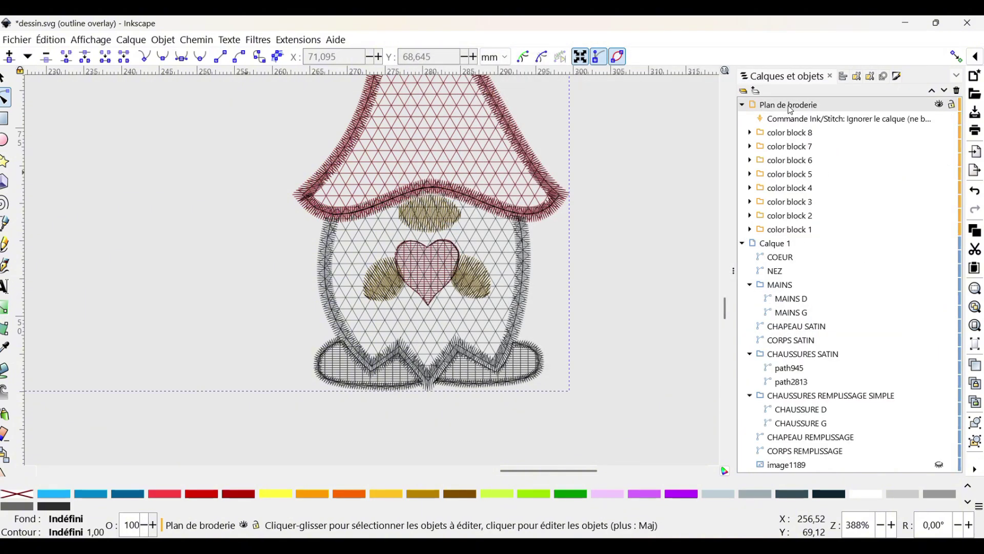
{"action": "right_click", "coordinate": [770, 124]}
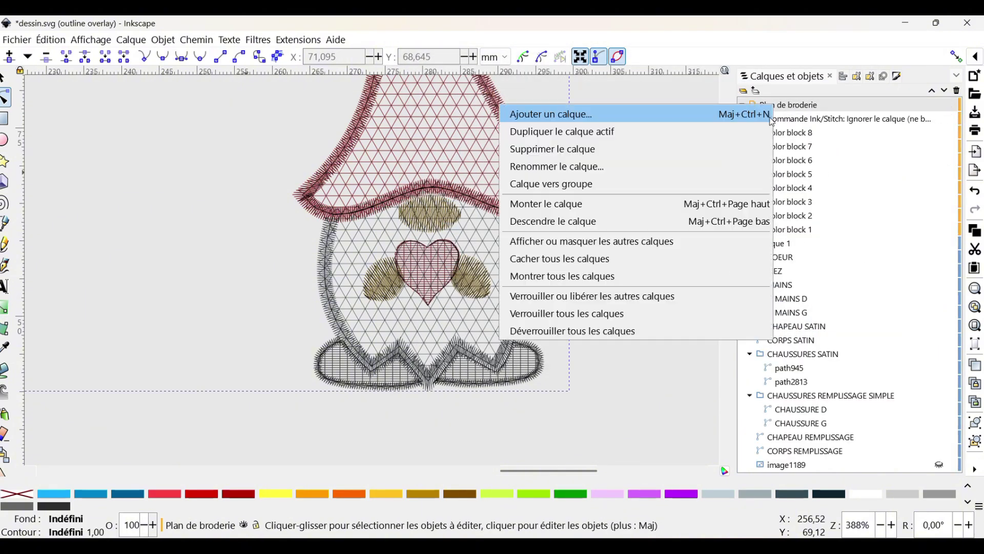
{"action": "left_click", "coordinate": [617, 153]}
Set the document's page size to 100 mm wide and 100 mm high
{"action": "scroll", "coordinate": [430, 270], "scroll_direction": "down", "scroll_amount": 6}
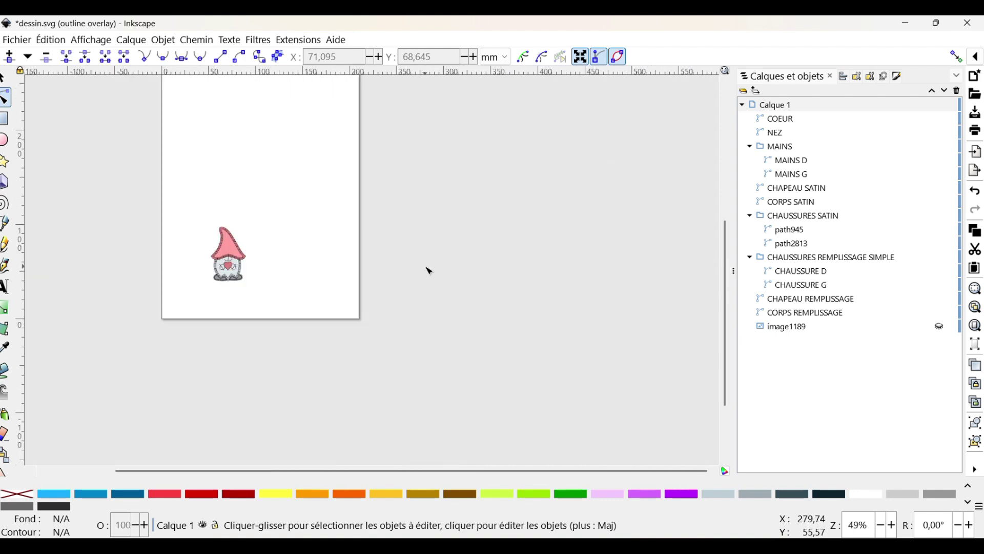
{"action": "scroll", "coordinate": [239, 285], "scroll_direction": "up", "scroll_amount": 5}
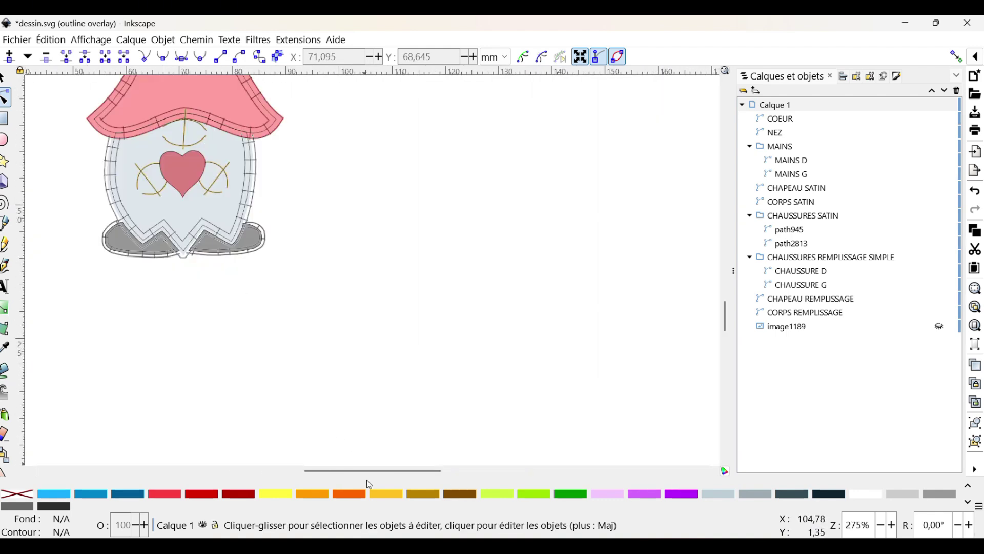
{"action": "left_click_drag", "start_coordinate": [367, 471], "coordinate": [324, 463]}
{"action": "scroll", "coordinate": [349, 404], "scroll_direction": "up", "scroll_amount": 2}
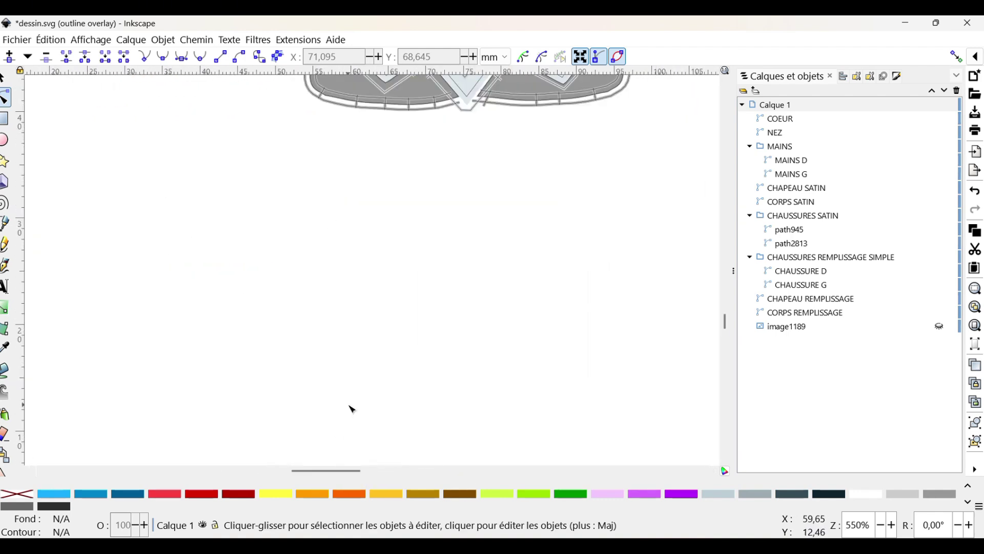
{"action": "scroll", "coordinate": [349, 404], "scroll_direction": "down", "scroll_amount": 3}
{"action": "left_click", "coordinate": [12, 42]}
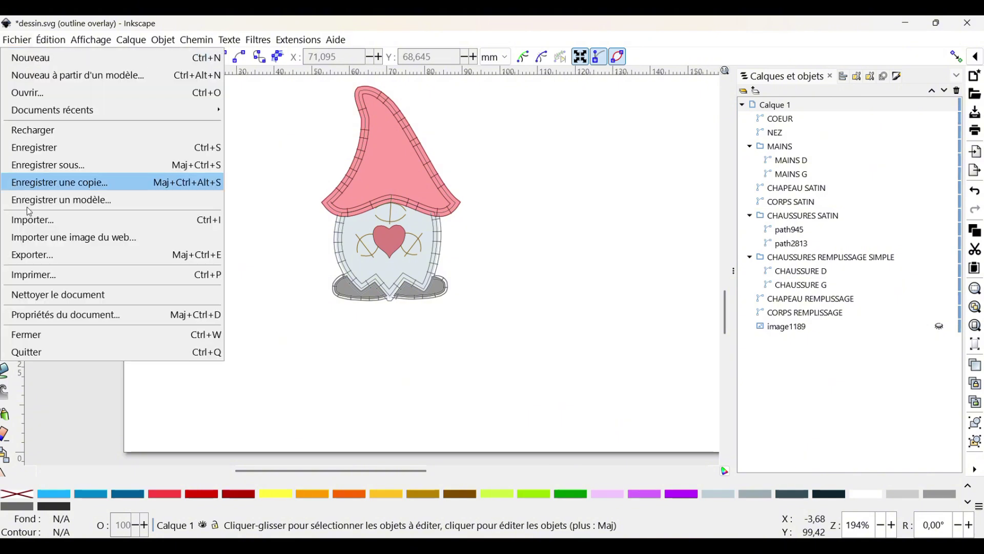
{"action": "left_click", "coordinate": [78, 319]}
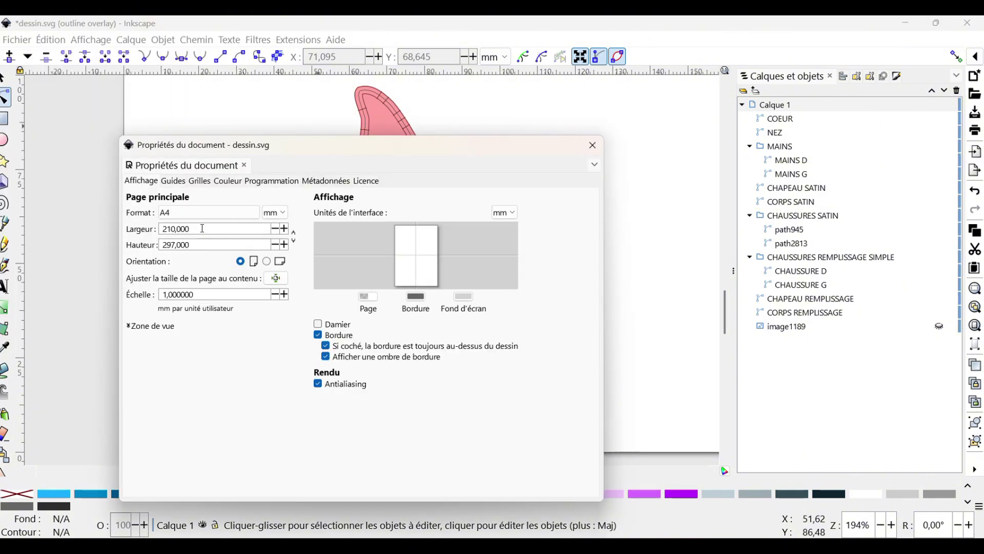
{"action": "left_click_drag", "start_coordinate": [202, 228], "coordinate": [60, 218]}
{"action": "type", "text": "100"}
{"action": "key", "text": "Tab"}
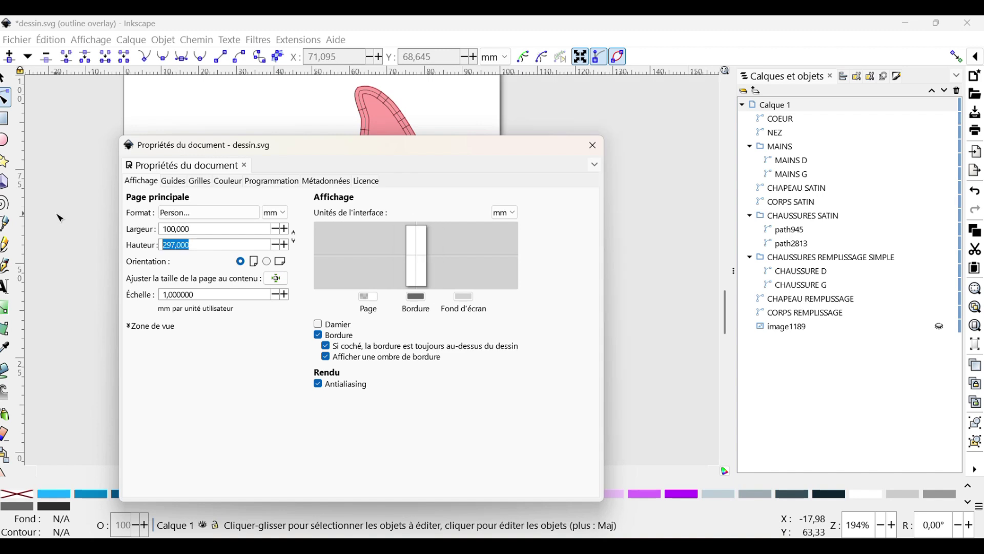
{"action": "key", "text": "Tab"}
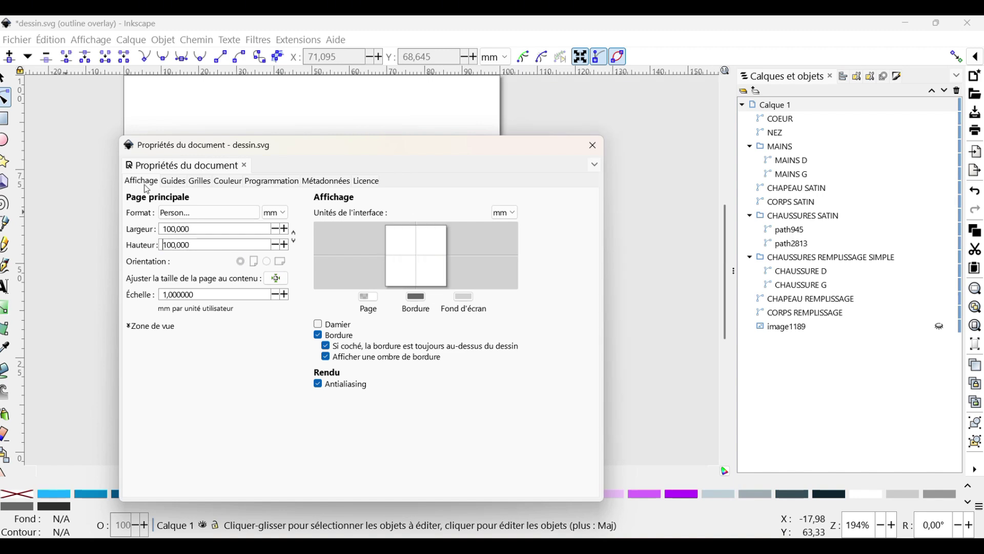
{"action": "left_click", "coordinate": [592, 145]}
Select all the gnome's objects together and move them onto the middle of the resized page
{"action": "scroll", "coordinate": [415, 222], "scroll_direction": "down", "scroll_amount": 6}
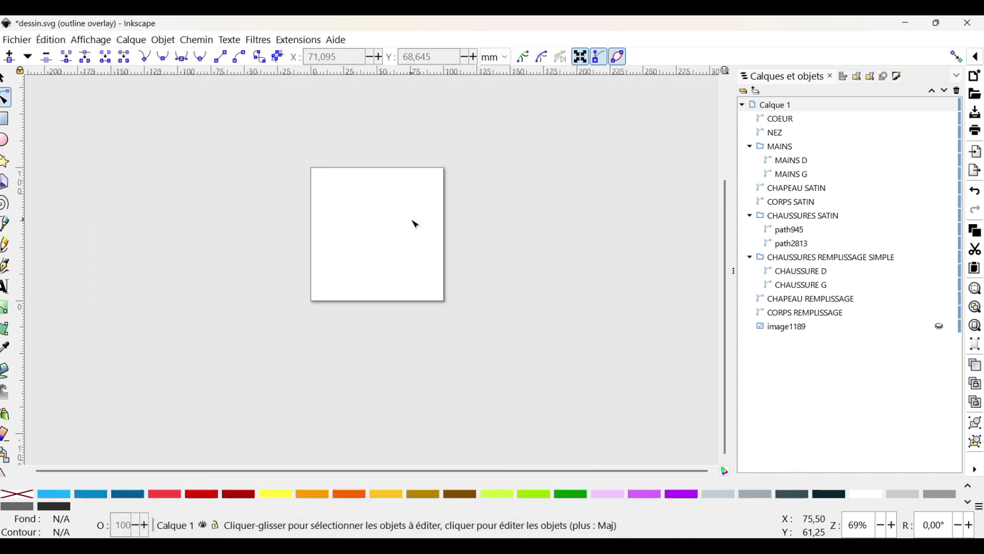
{"action": "left_click_drag", "start_coordinate": [392, 113], "coordinate": [439, 166]}
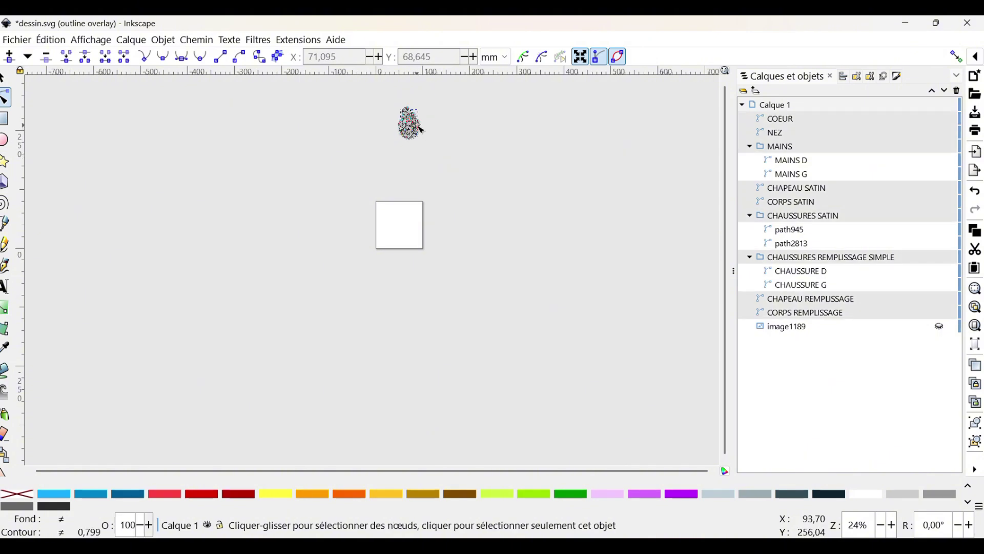
{"action": "left_click", "coordinate": [5, 76]}
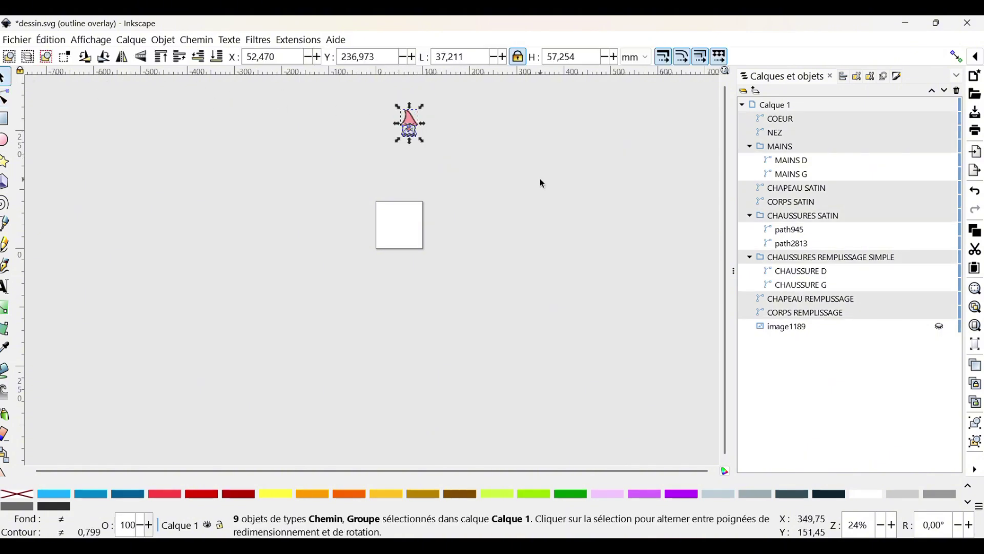
{"action": "left_click_drag", "start_coordinate": [411, 130], "coordinate": [401, 234]}
{"action": "scroll", "coordinate": [403, 236], "scroll_direction": "up", "scroll_amount": 5}
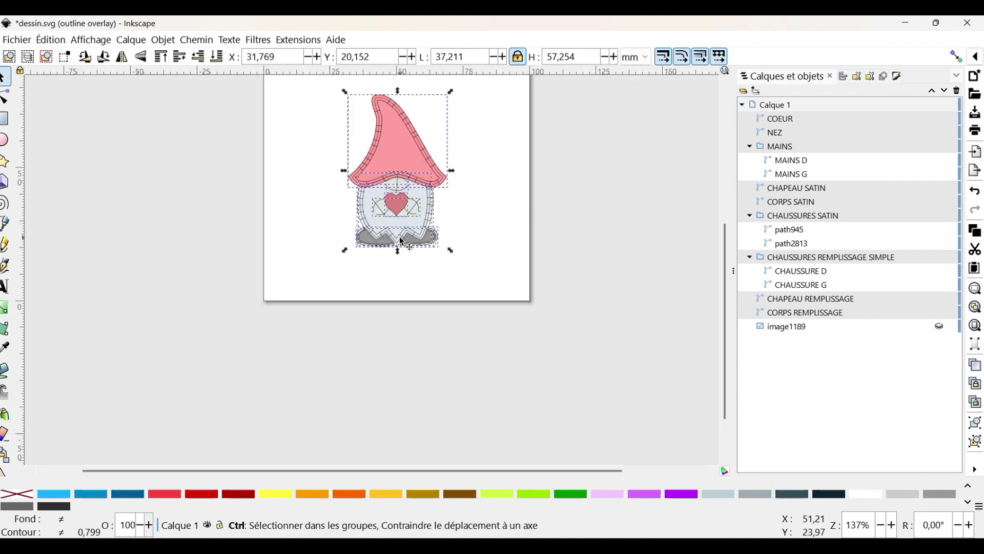
{"action": "scroll", "coordinate": [484, 317], "scroll_direction": "up", "scroll_amount": 2}
{"action": "left_click", "coordinate": [286, 184]}
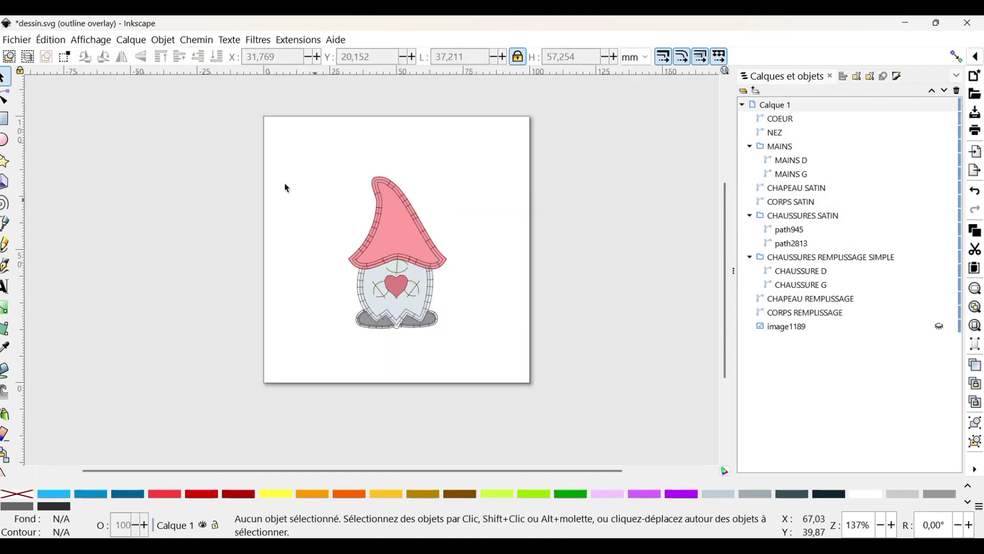
Save the drawing under the new name GNOME FSL in Inkscape SVG format in the TUTO DU JOUR folder
{"action": "left_click", "coordinate": [21, 43]}
{"action": "left_click", "coordinate": [49, 169]}
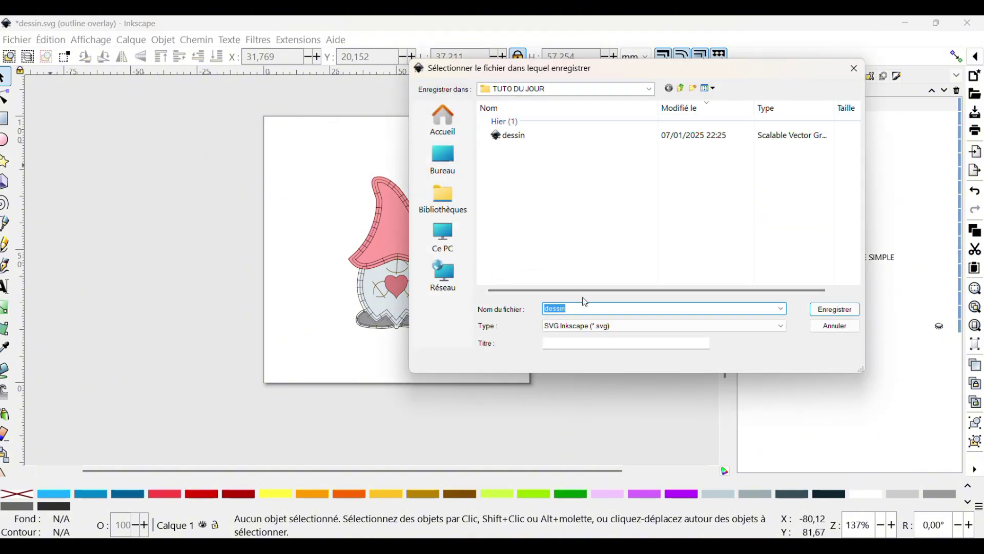
{"action": "type", "text": "GNOME FSL"}
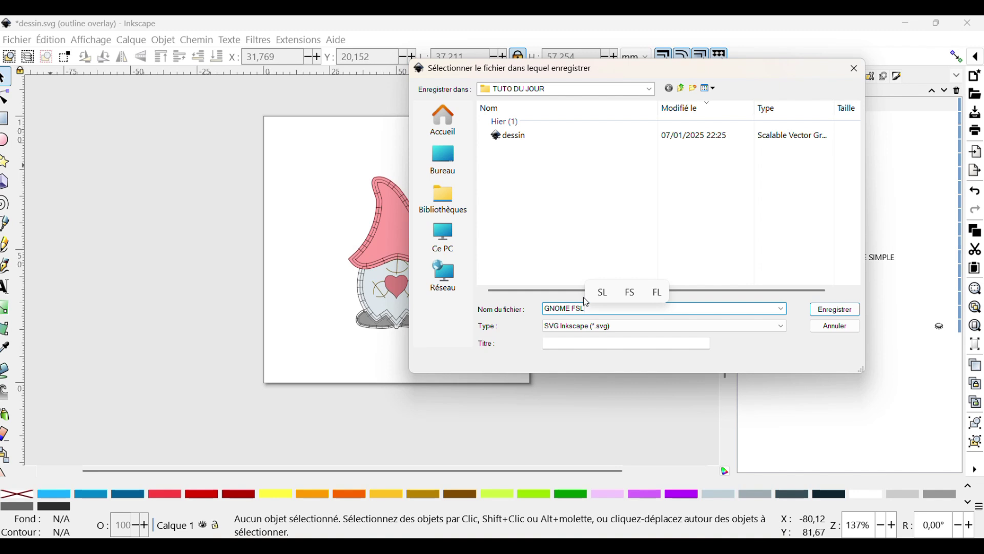
{"action": "left_click", "coordinate": [850, 314]}
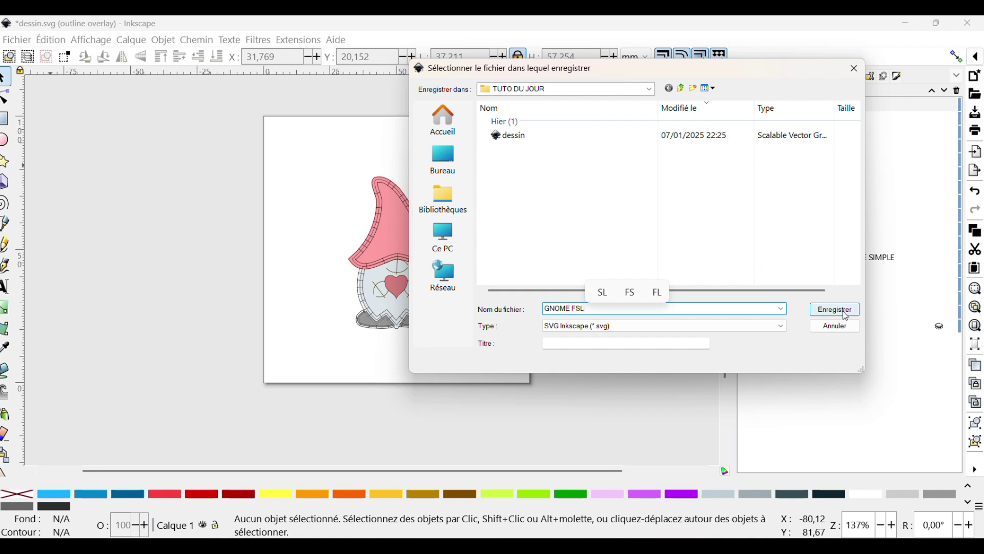
{"action": "left_click", "coordinate": [843, 311]}
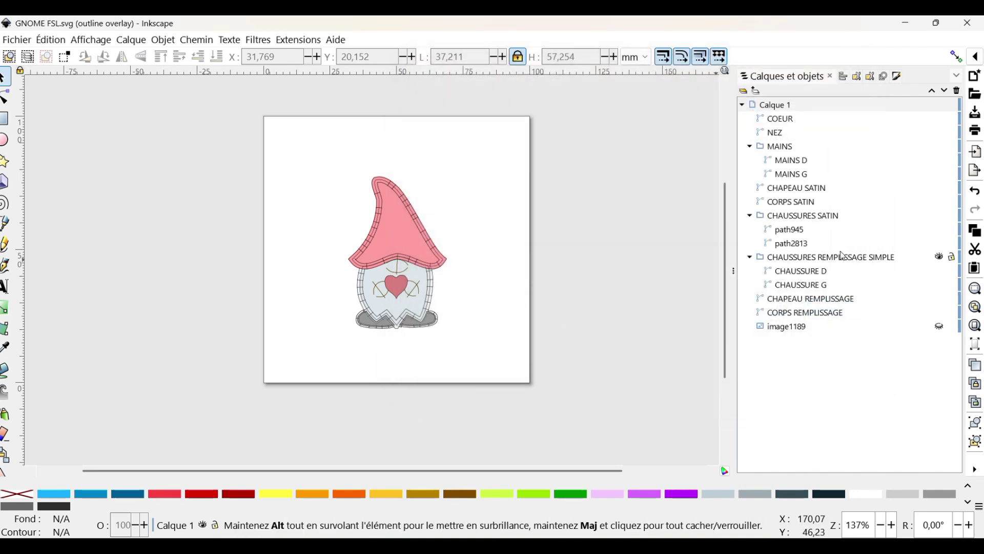
Select the objects from COEUR through CORPS REMPLISSAGE and save the design as GNOME FSL in Brother embroidery format (.pes)
{"action": "left_click", "coordinate": [793, 123]}
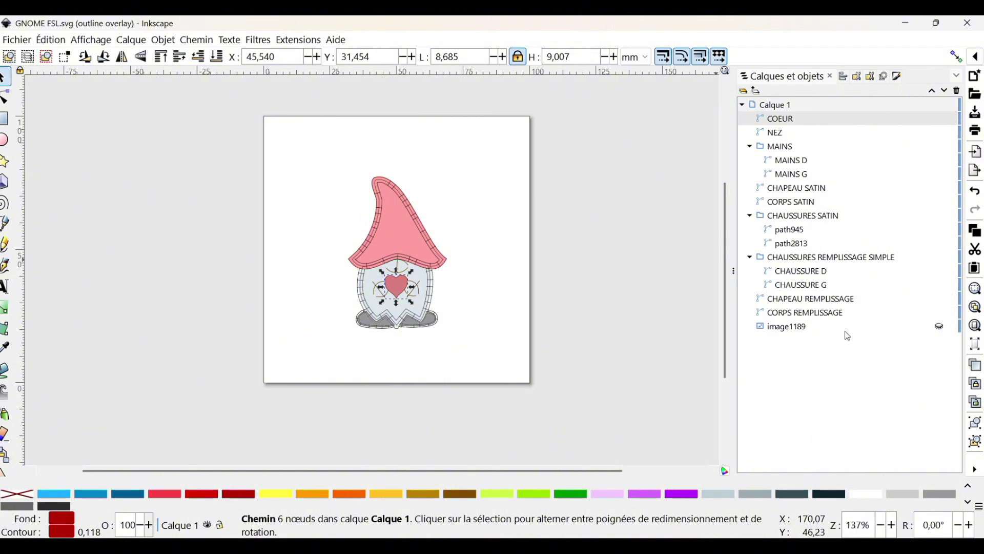
{"action": "left_click", "coordinate": [835, 314], "text": "shift"}
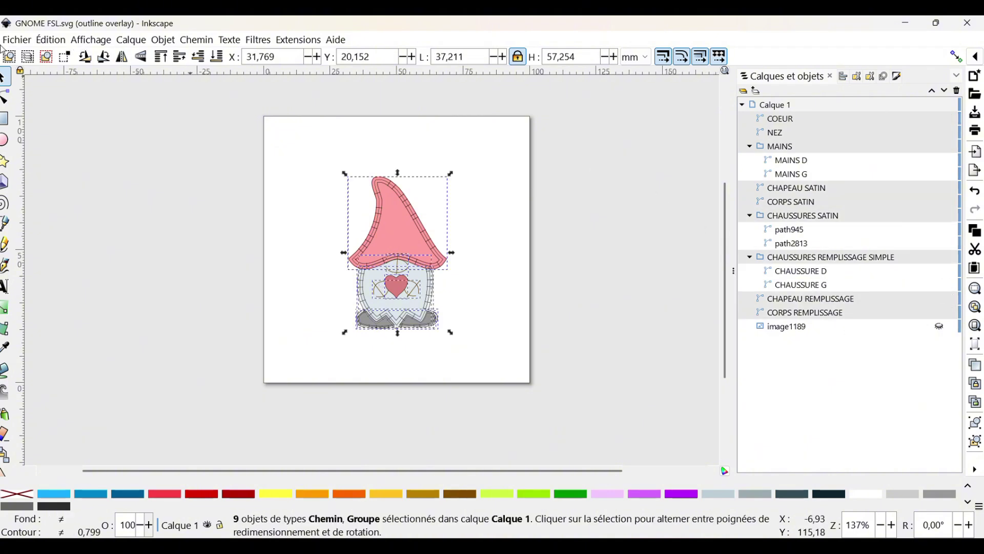
{"action": "left_click", "coordinate": [21, 41]}
{"action": "left_click", "coordinate": [67, 163]}
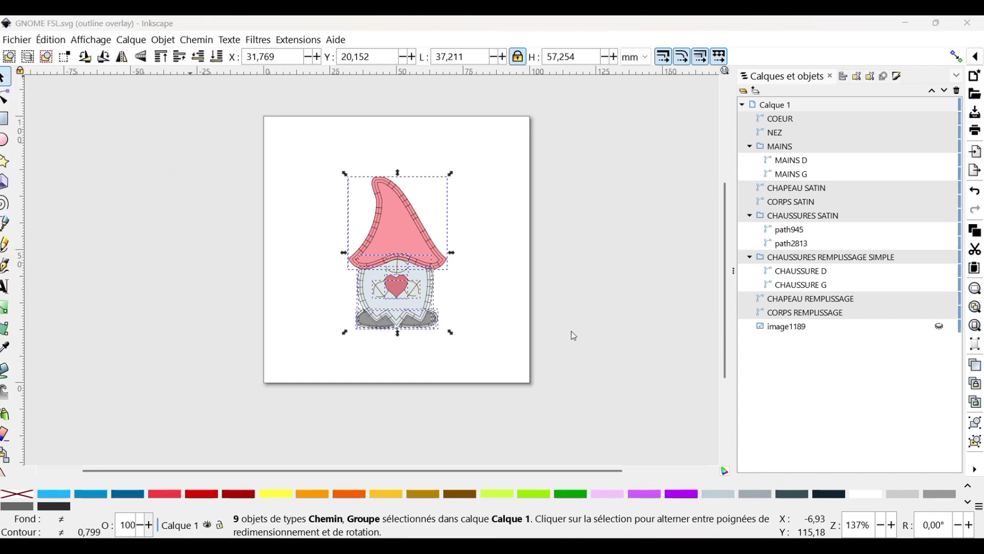
{"action": "left_click", "coordinate": [598, 324]}
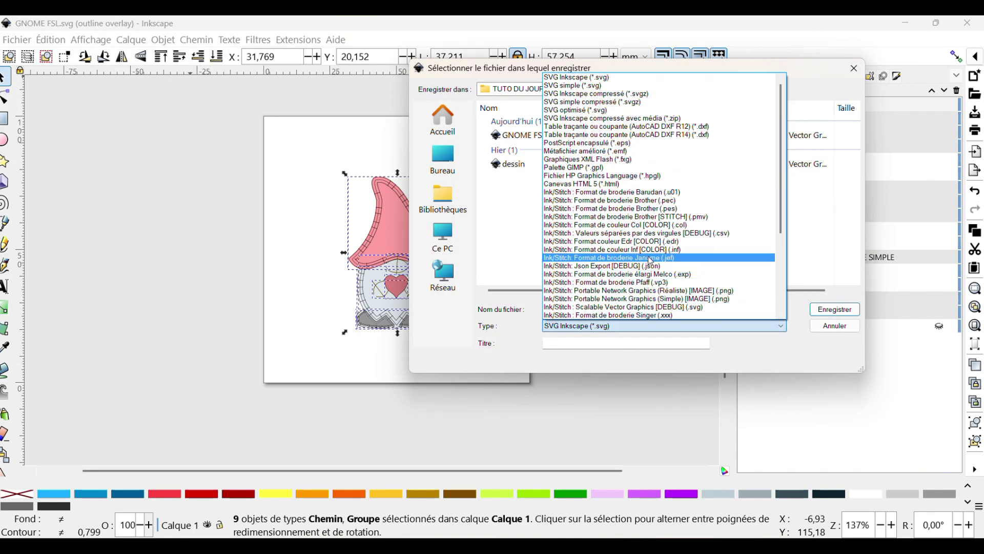
{"action": "left_click", "coordinate": [661, 212]}
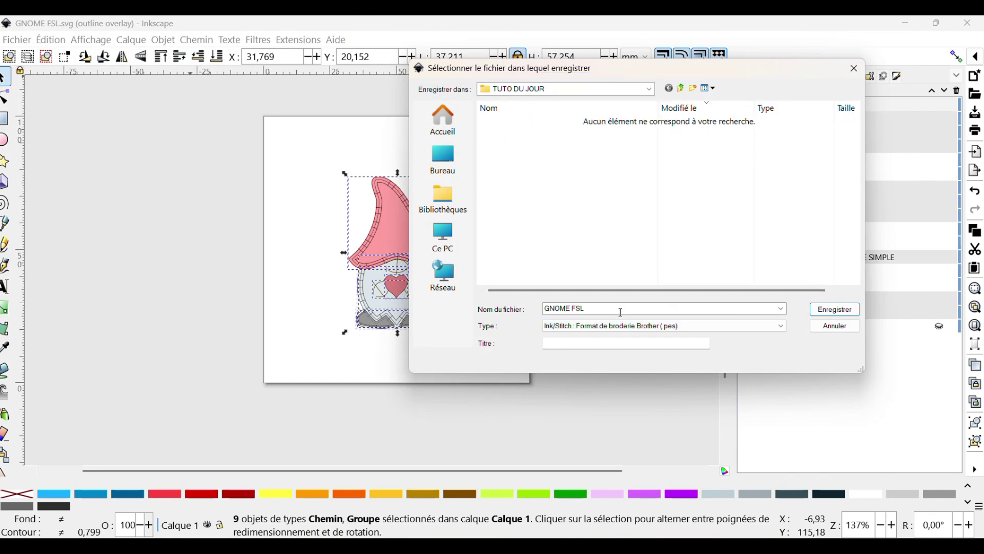
{"action": "left_click", "coordinate": [834, 309]}
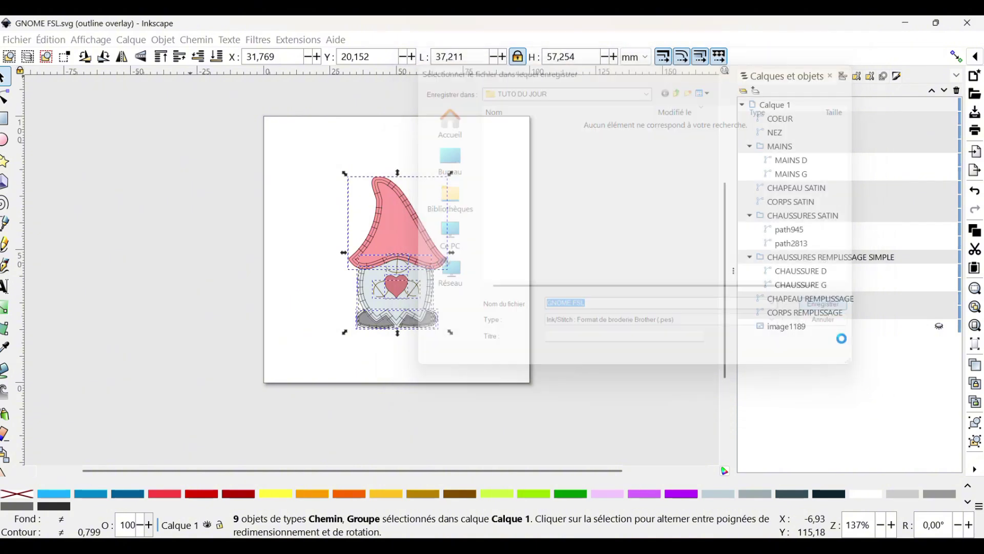